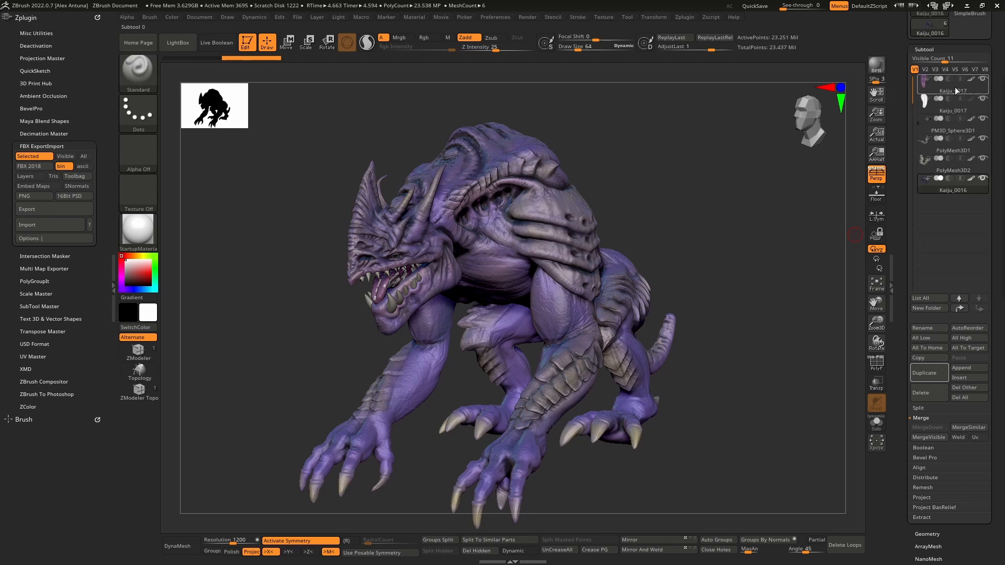
- Examine the polygon wireframe of the isolated white tongue subtool and of the Kaiju_0016 body subtool in the full creature
{"action": "left_click", "coordinate": [959, 109]}
{"action": "left_click", "coordinate": [876, 422]}
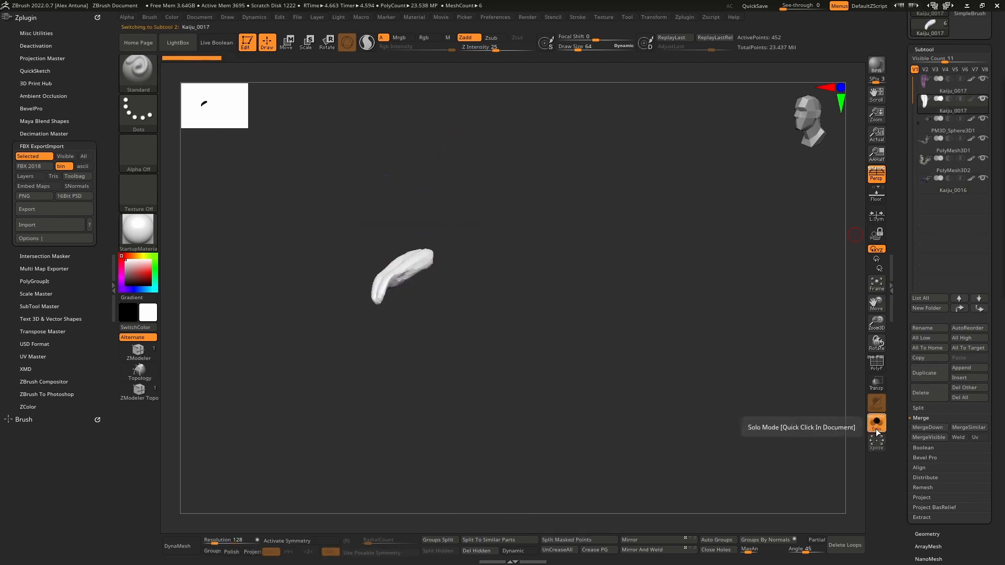
{"action": "key", "text": "shift+f"}
{"action": "mouse_move", "coordinate": [669, 287]}
{"action": "right_mouse_down"}
{"action": "mouse_move", "coordinate": [655, 267]}
{"action": "mouse_move", "coordinate": [621, 266]}
{"action": "right_mouse_up"}
{"action": "right_click_drag", "start_coordinate": [482, 275], "coordinate": [507, 244], "text": "alt"}
{"action": "right_click_drag", "start_coordinate": [507, 244], "coordinate": [446, 318], "text": "ctrl"}
{"action": "right_click_drag", "start_coordinate": [445, 319], "coordinate": [594, 300], "text": "alt"}
{"action": "left_click", "coordinate": [874, 424]}
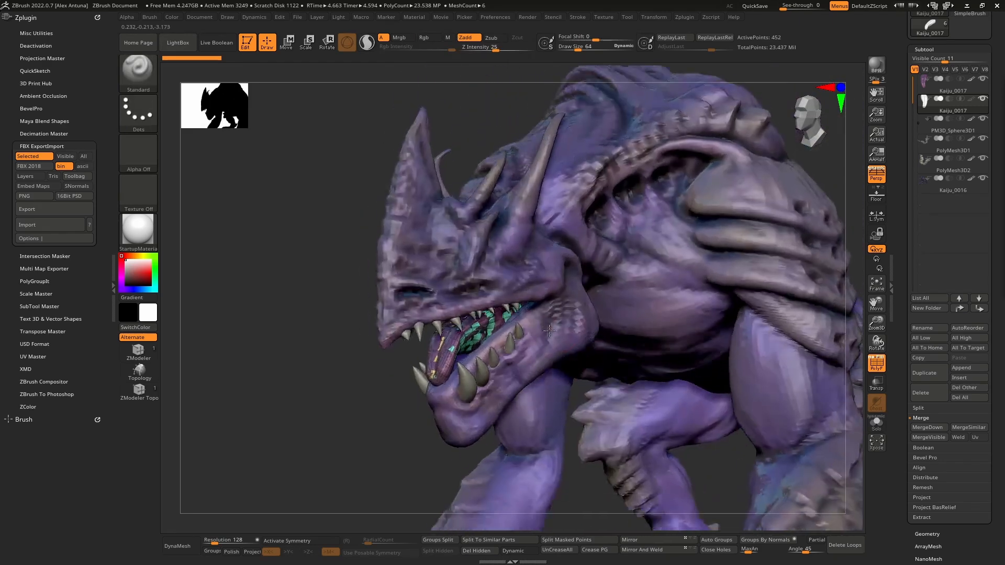
{"action": "left_click", "coordinate": [953, 190]}
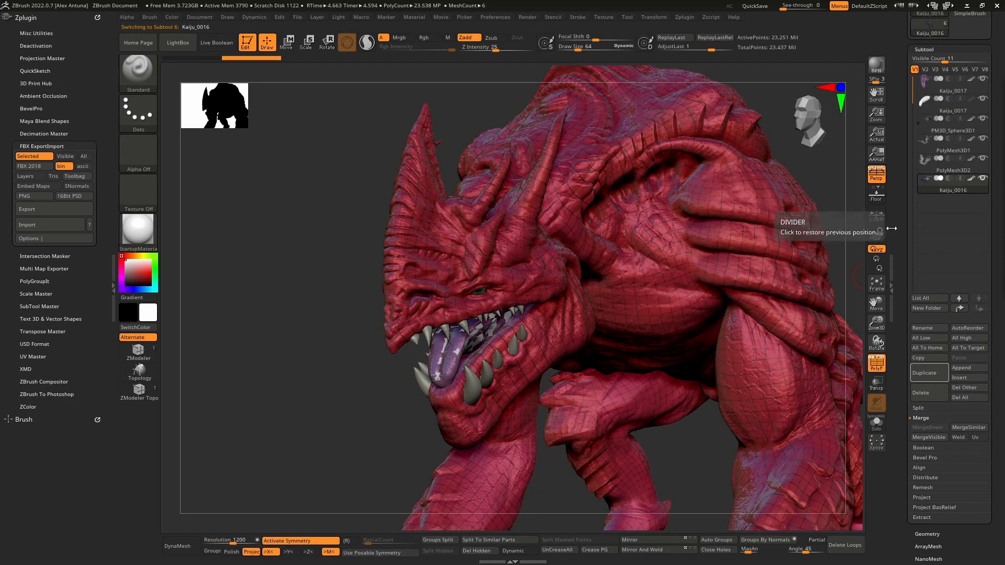
{"action": "right_click_drag", "start_coordinate": [622, 287], "coordinate": [609, 289]}
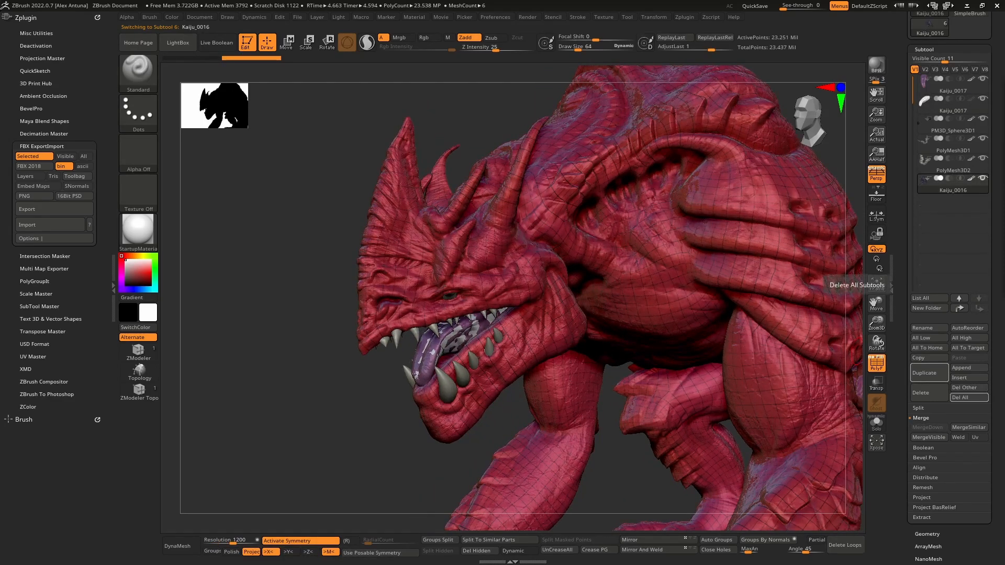
- Switch to Blender, show the viewport sidebar and delete the default cube
{"action": "key", "text": "alt+Tab"}
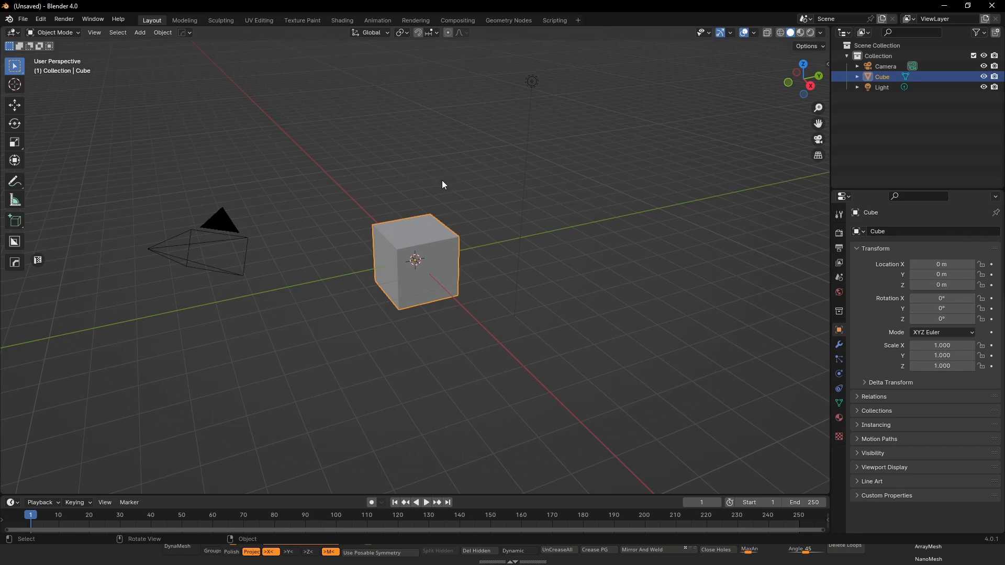
{"action": "key", "text": "n"}
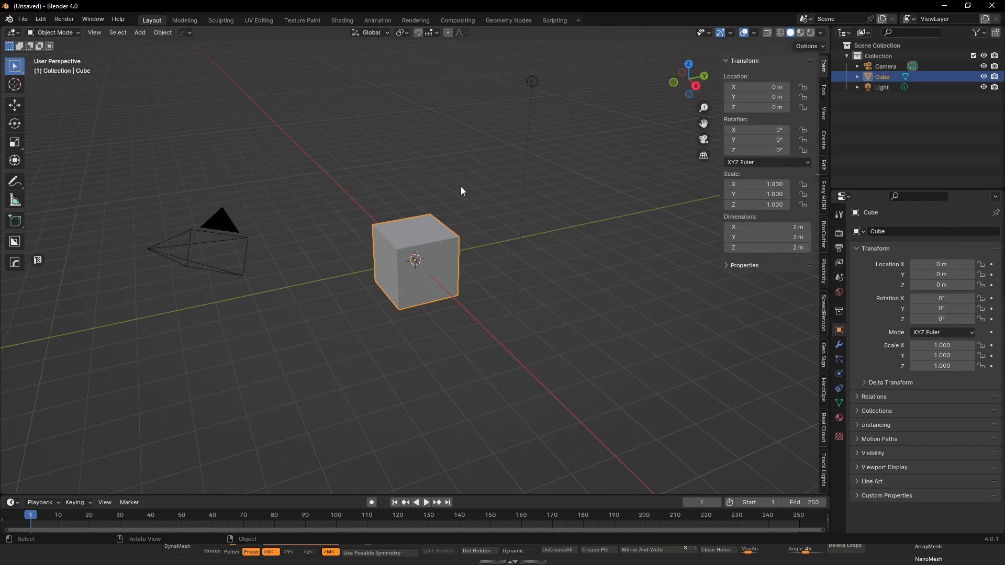
{"action": "key", "text": "x"}
{"action": "left_click", "coordinate": [438, 234]}
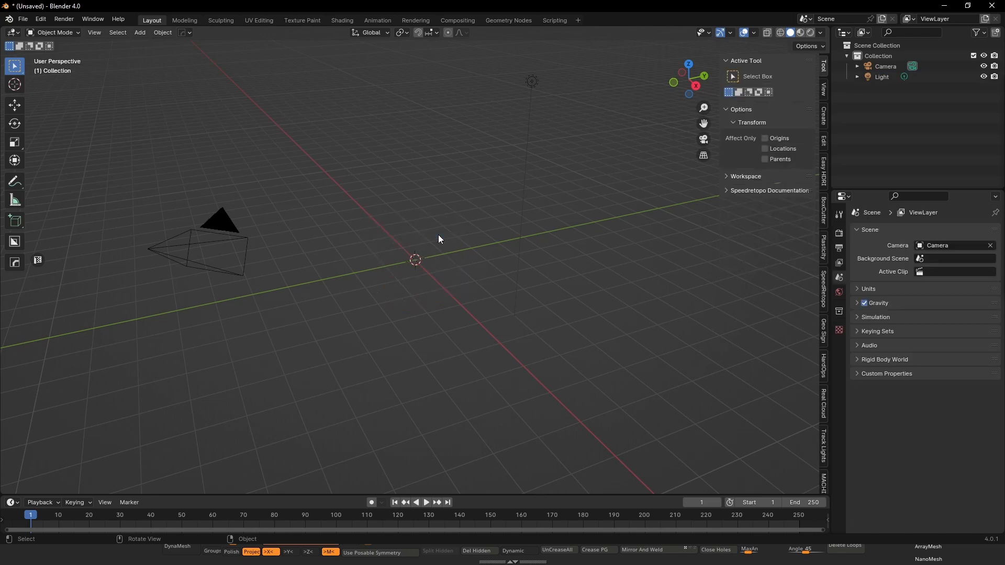
- Add a Monkey mesh and apply a level 2 subdivision to it, leaving it selected
{"action": "key", "text": "shift+a"}
{"action": "mouse_move", "coordinate": [427, 246]}
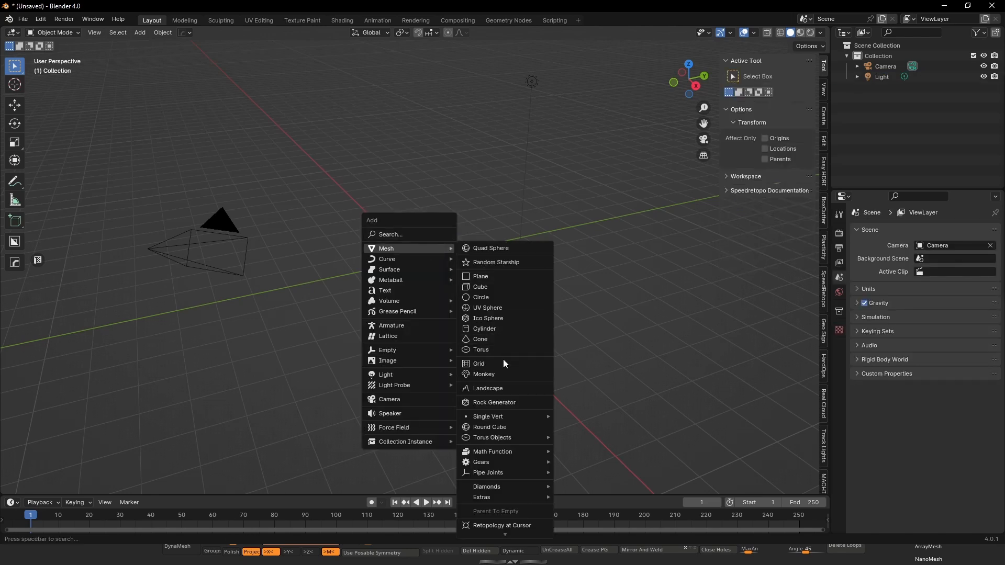
{"action": "left_click", "coordinate": [501, 372]}
{"action": "middle_click_drag", "start_coordinate": [416, 268], "coordinate": [429, 232]}
{"action": "scroll", "coordinate": [404, 246], "scroll_direction": "up", "scroll_amount": 6}
{"action": "key", "text": "ctrl+2"}
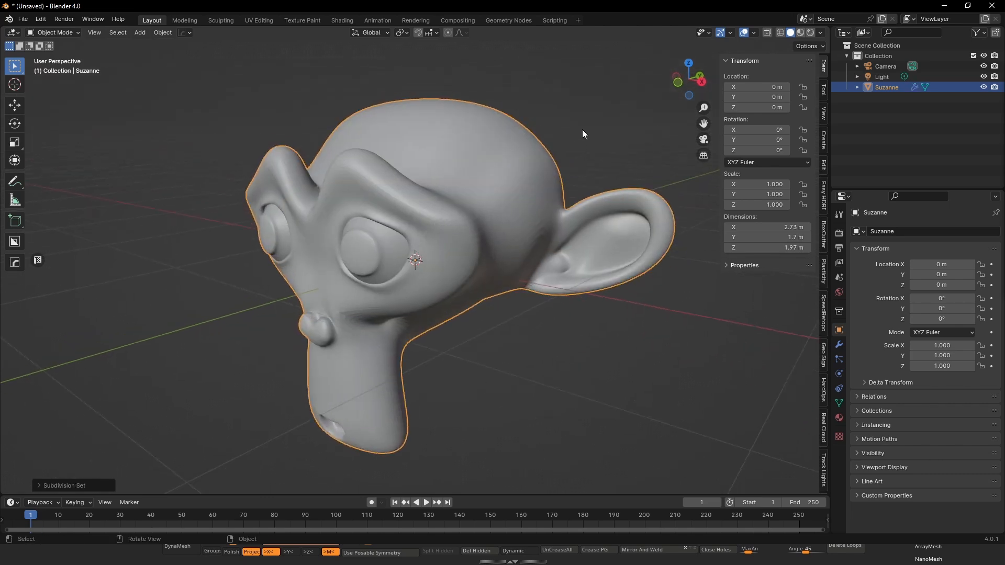
{"action": "left_click", "coordinate": [581, 130]}
{"action": "left_click", "coordinate": [518, 188]}
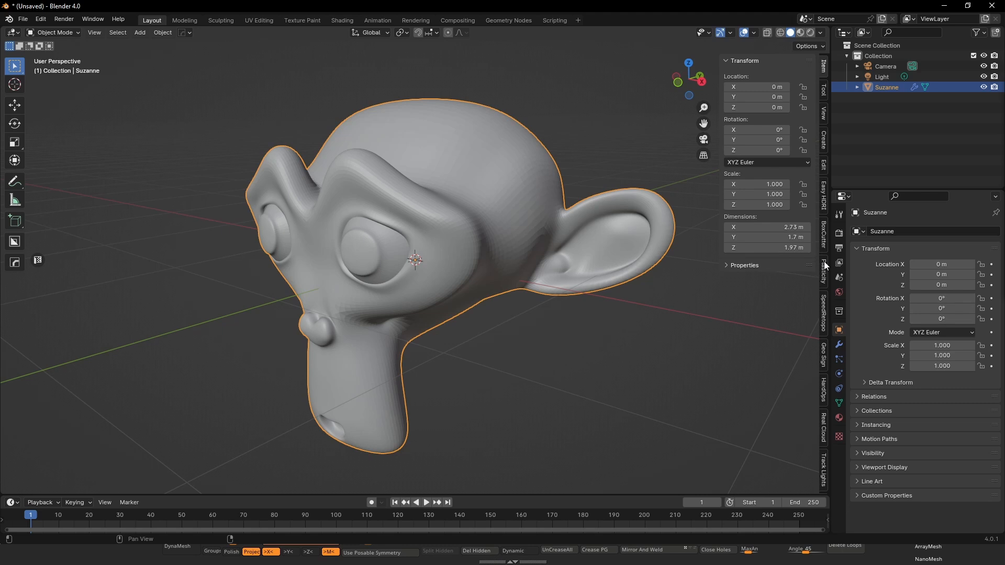
- Show the SpeedRetopo tools and set the Suzanne monkey head as the retopology reference
{"action": "scroll", "coordinate": [824, 265], "scroll_direction": "down", "scroll_amount": 5}
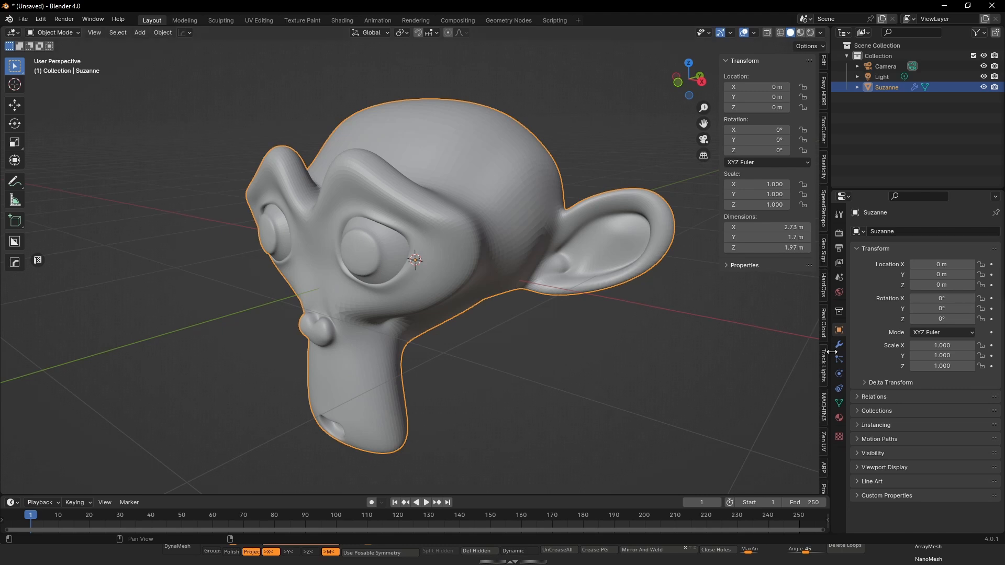
{"action": "left_click", "coordinate": [823, 202]}
{"action": "middle_click_drag", "start_coordinate": [696, 162], "coordinate": [666, 208]}
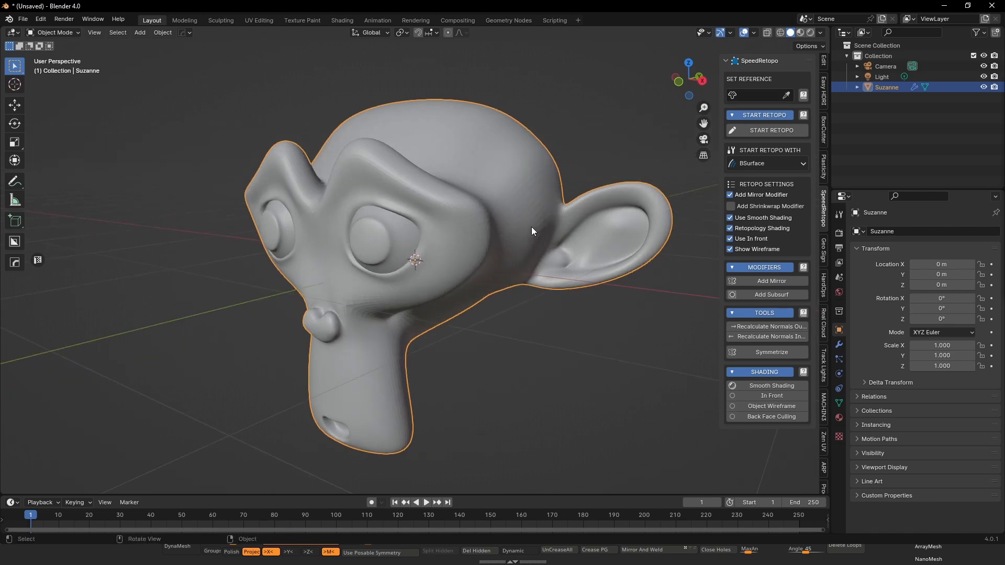
{"action": "mouse_move", "coordinate": [532, 227]}
{"action": "middle_mouse_down"}
{"action": "mouse_move", "coordinate": [542, 215]}
{"action": "mouse_move", "coordinate": [513, 233]}
{"action": "middle_mouse_up"}
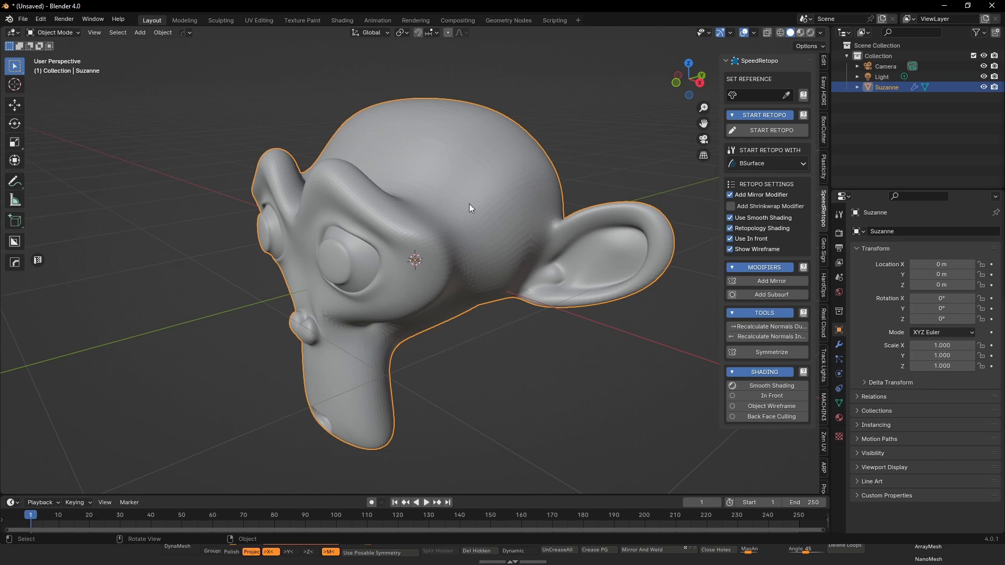
{"action": "middle_click_drag", "start_coordinate": [470, 208], "coordinate": [511, 222]}
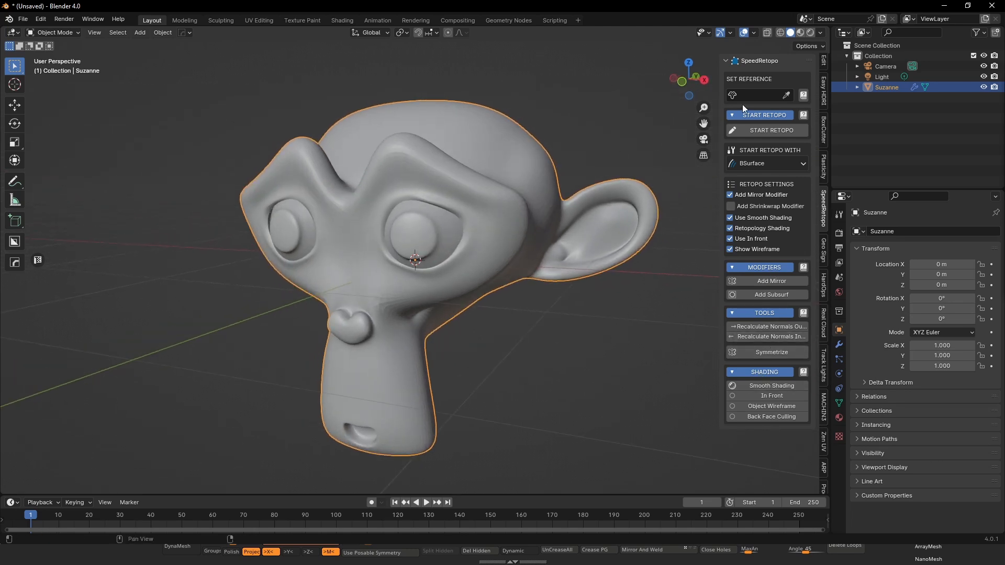
{"action": "left_click", "coordinate": [786, 95]}
{"action": "left_click", "coordinate": [518, 155]}
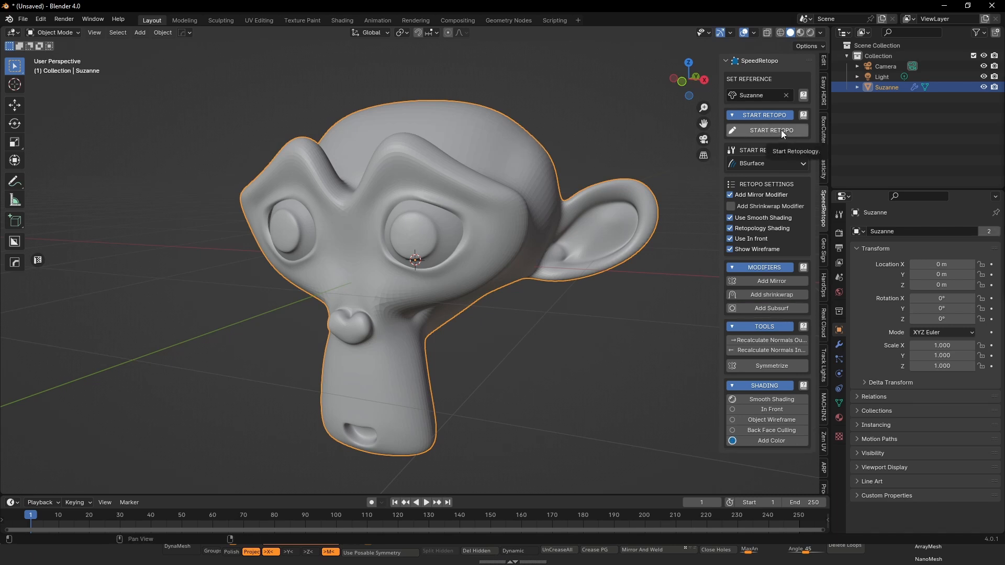
- Set Vertex as the retopology starting mode and start the retopology of the monkey head
{"action": "left_click", "coordinate": [788, 163]}
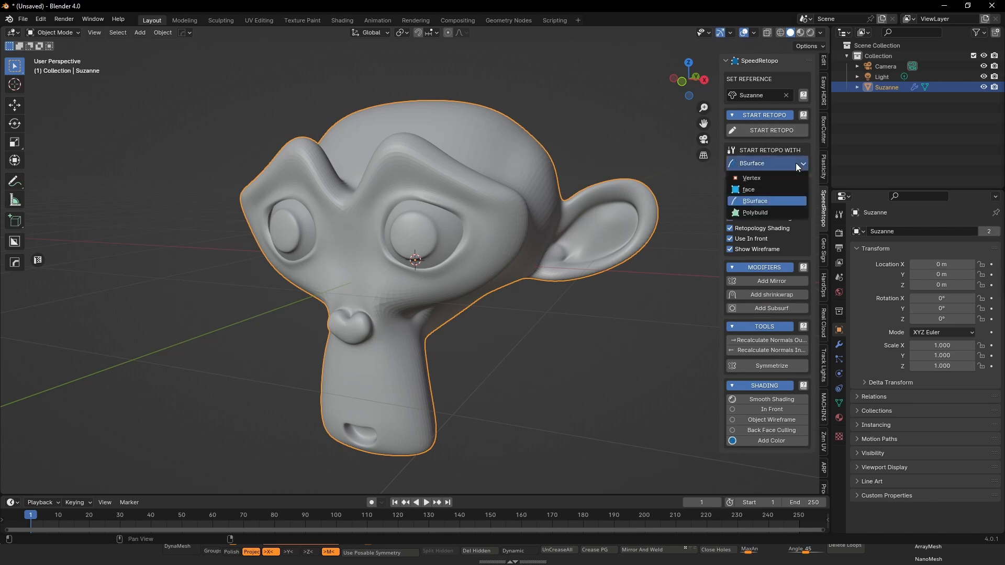
{"action": "left_click", "coordinate": [763, 178]}
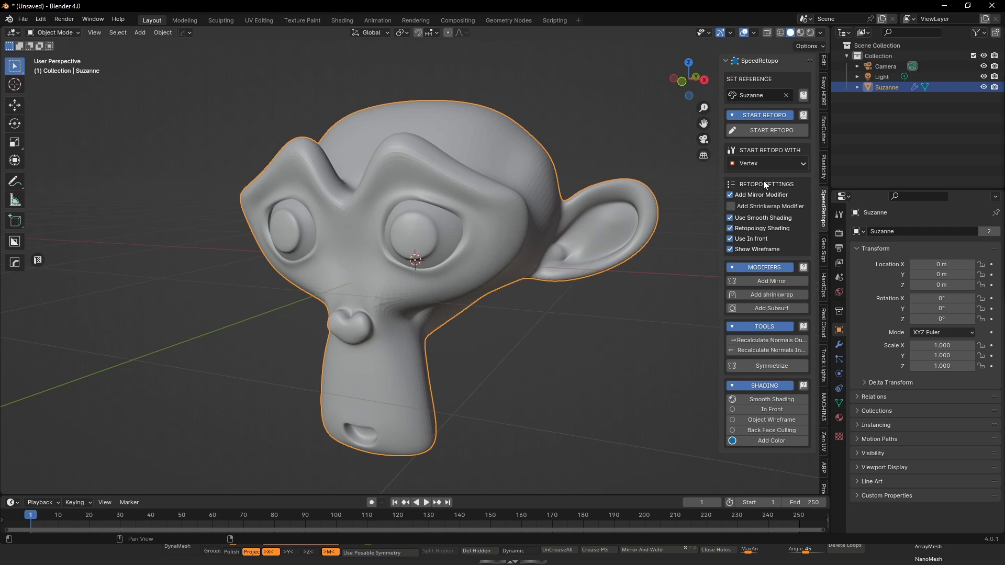
{"action": "left_click", "coordinate": [765, 133]}
- Move the starting retopo vertex along the global X axis, out beside the monkey head
{"action": "key", "text": "y"}
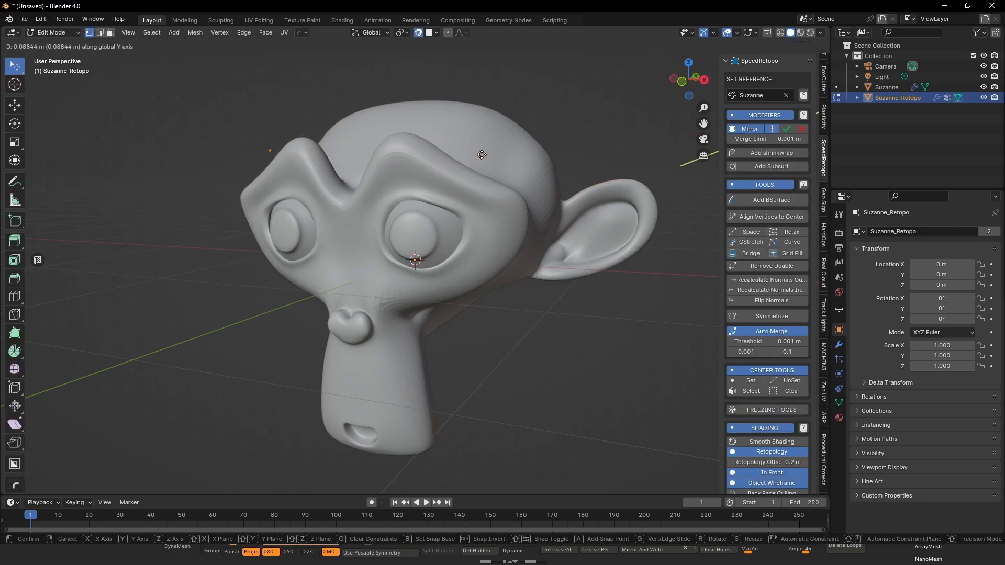
{"action": "scroll", "coordinate": [479, 149], "scroll_direction": "down", "scroll_amount": 4}
{"action": "key", "text": "x"}
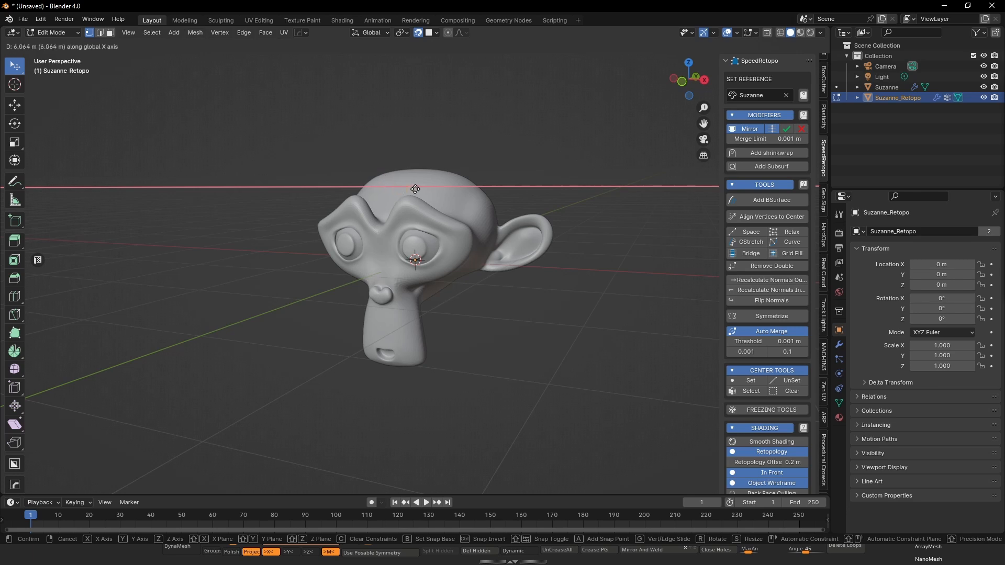
{"action": "left_click", "coordinate": [430, 180]}
- Move the retopo vertex onto the surface of the monkey's upper head, snapping it to the mesh
{"action": "middle_click_drag", "start_coordinate": [419, 152], "coordinate": [435, 174]}
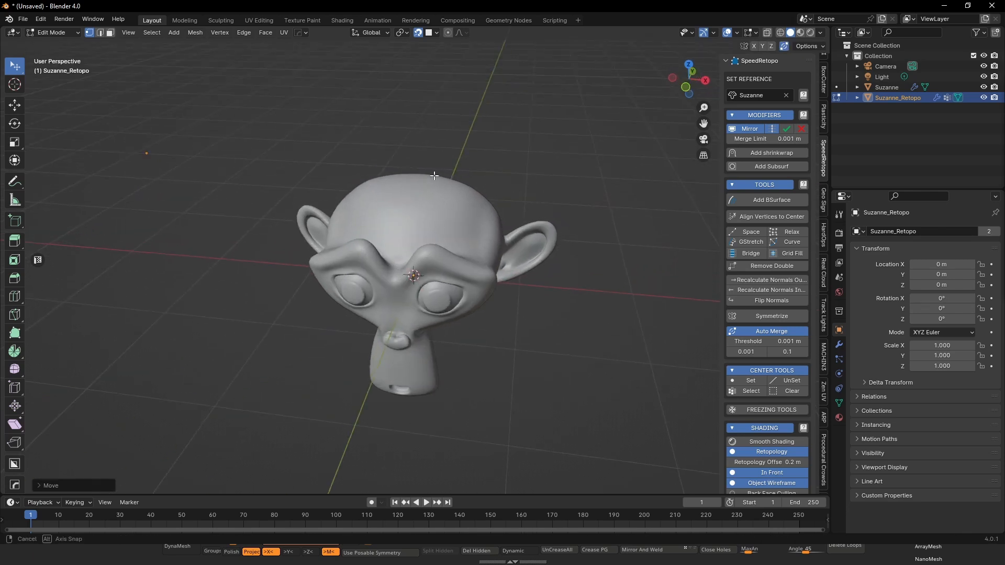
{"action": "scroll", "coordinate": [441, 181], "scroll_direction": "up", "scroll_amount": 3}
{"action": "middle_click_drag", "start_coordinate": [393, 253], "coordinate": [467, 247]}
{"action": "scroll", "coordinate": [430, 228], "scroll_direction": "down", "scroll_amount": 3}
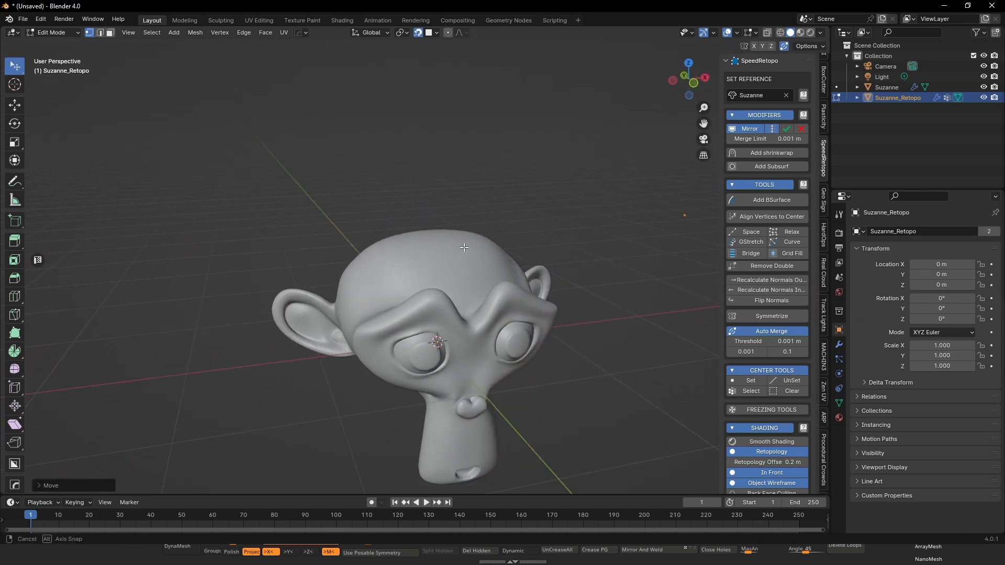
{"action": "scroll", "coordinate": [468, 247], "scroll_direction": "up", "scroll_amount": 2}
{"action": "middle_click_drag", "start_coordinate": [557, 261], "coordinate": [588, 253]}
{"action": "scroll", "coordinate": [588, 253], "scroll_direction": "down", "scroll_amount": 3}
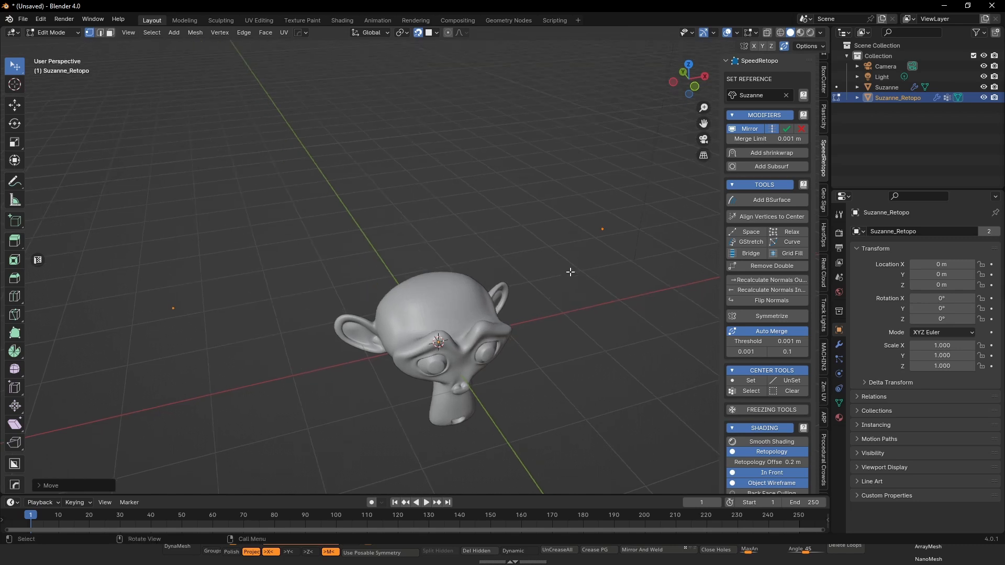
{"action": "key", "text": "g"}
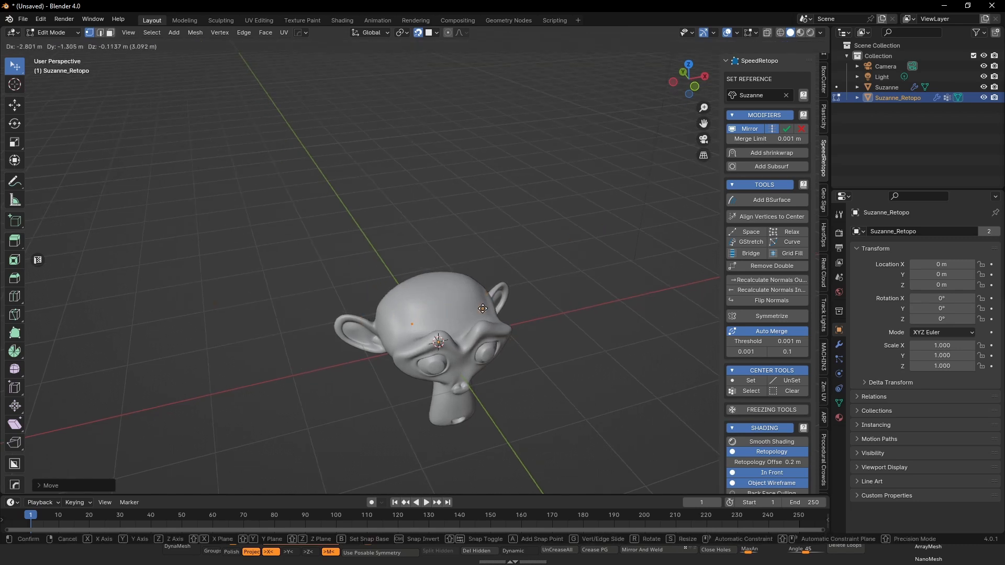
{"action": "left_click", "coordinate": [478, 307]}
- Extrude the vertex three times across the upper forehead to form an open, four-point quad outline
{"action": "scroll", "coordinate": [478, 307], "scroll_direction": "up", "scroll_amount": 4}
{"action": "middle_click_drag", "start_coordinate": [477, 307], "coordinate": [359, 309]}
{"action": "key", "text": "e"}
{"action": "left_click", "coordinate": [409, 283]}
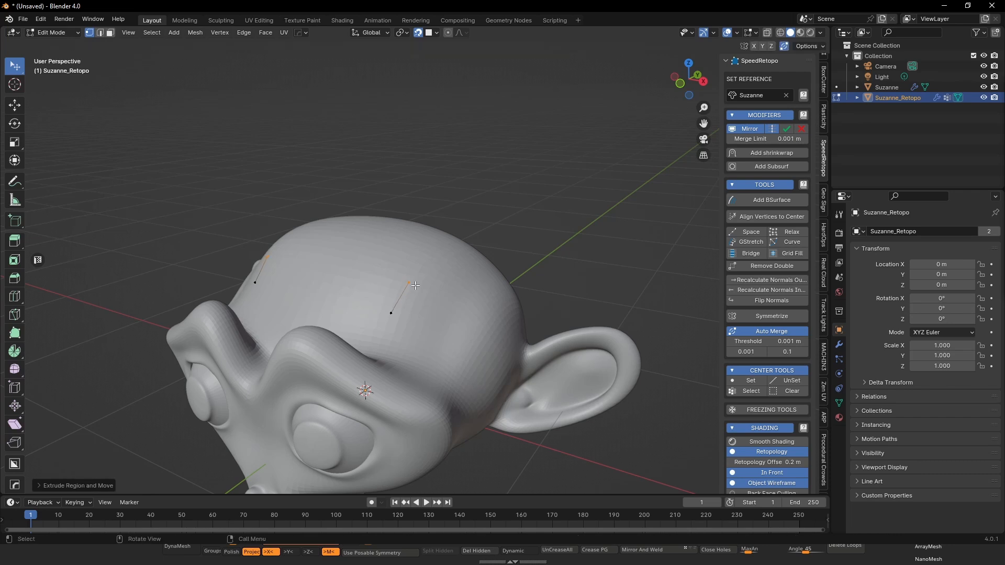
{"action": "key", "text": "e"}
{"action": "left_click", "coordinate": [451, 305]}
{"action": "key", "text": "e"}
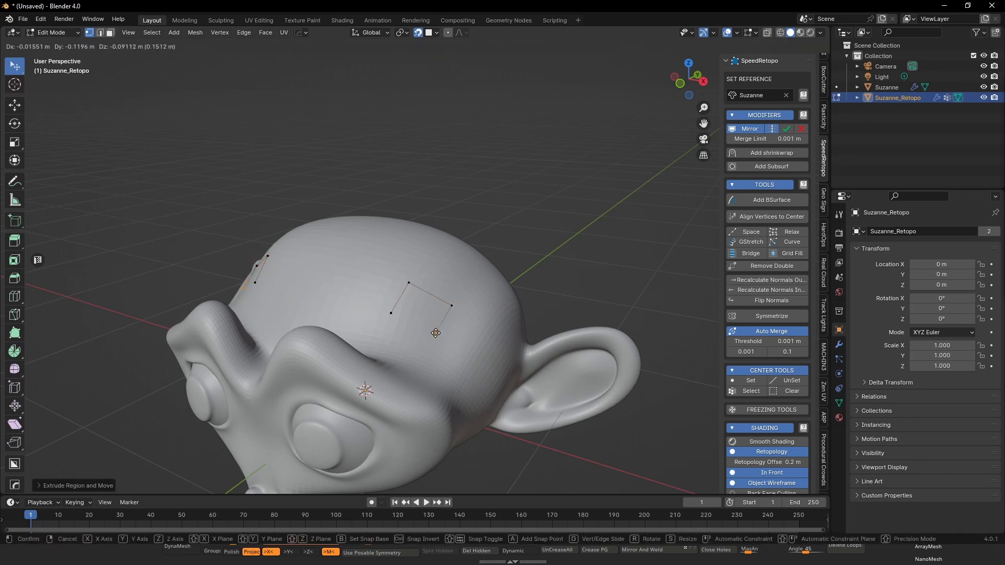
{"action": "left_click", "coordinate": [436, 333]}
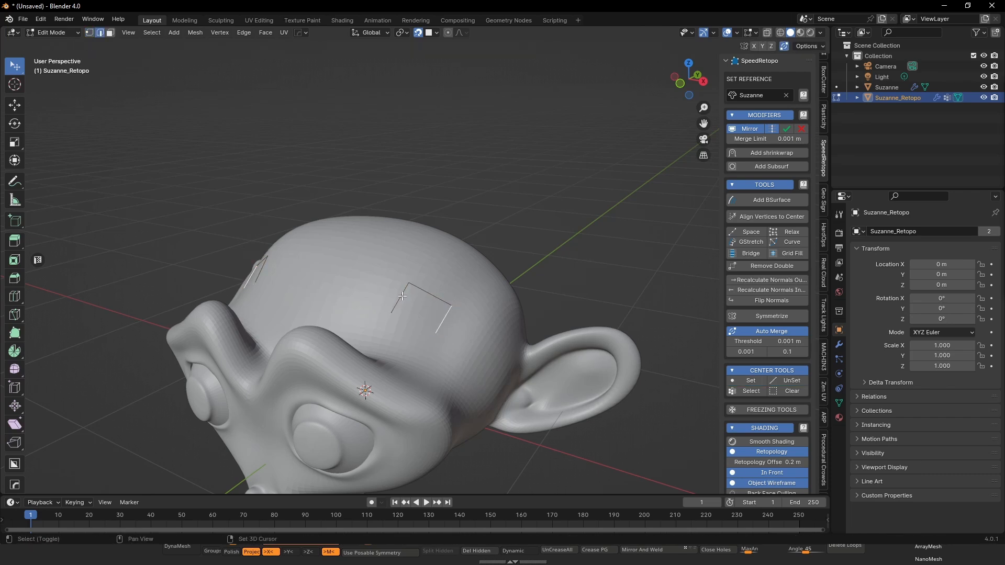
- Fill the quad outline with a face and recalculate its normals outward
{"action": "key", "text": "f"}
{"action": "mouse_move", "coordinate": [414, 303]}
{"action": "middle_mouse_down"}
{"action": "mouse_move", "coordinate": [460, 297]}
{"action": "mouse_move", "coordinate": [460, 278]}
{"action": "mouse_move", "coordinate": [426, 303]}
{"action": "middle_mouse_up"}
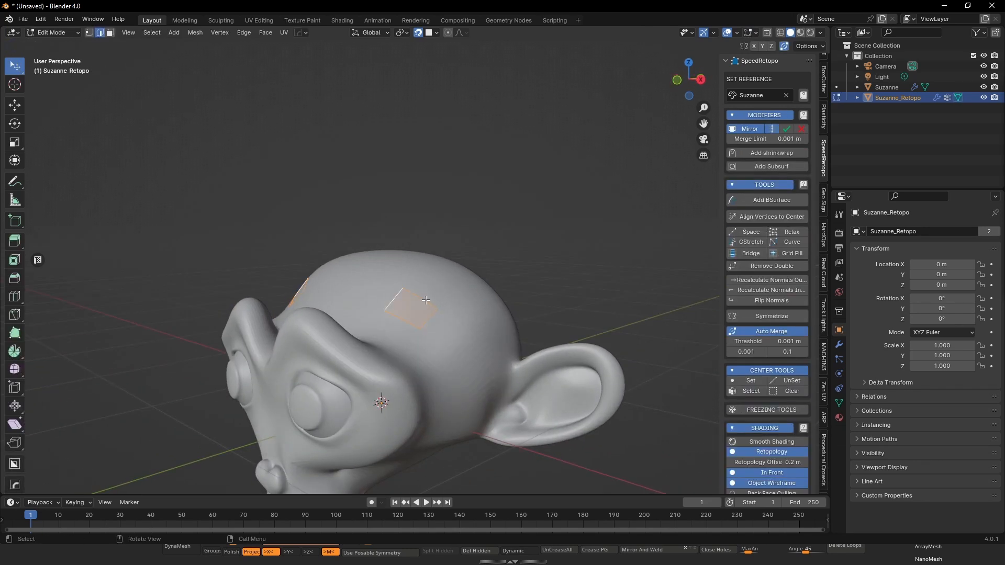
{"action": "left_click", "coordinate": [770, 280]}
{"action": "middle_click_drag", "start_coordinate": [378, 323], "coordinate": [399, 320]}
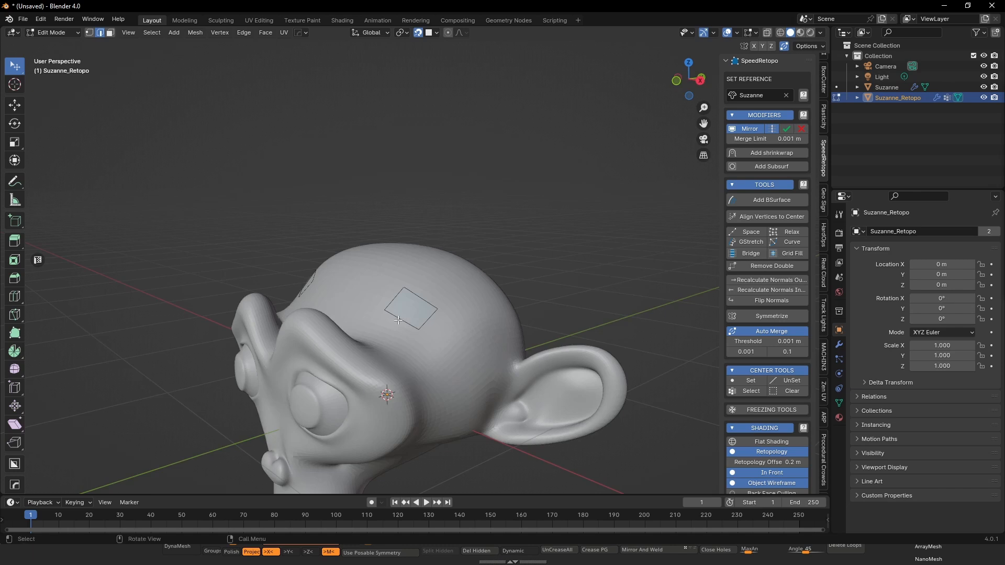
- Extrude the quad's front edge toward the brow and its opposite edge toward the crown, forming a three-face strip
{"action": "key", "text": "e"}
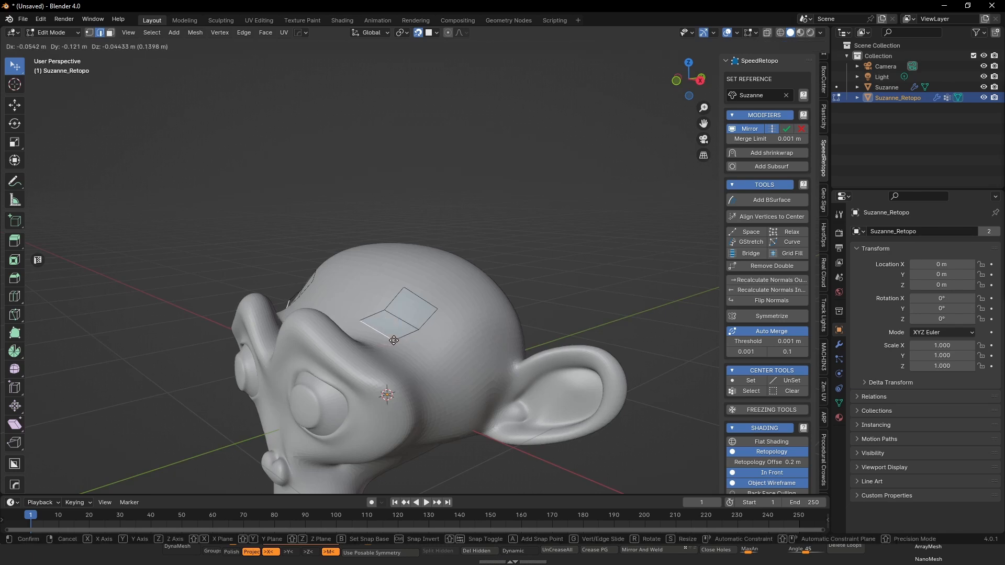
{"action": "left_click", "coordinate": [394, 340]}
{"action": "left_click", "coordinate": [425, 301]}
{"action": "key", "text": "e"}
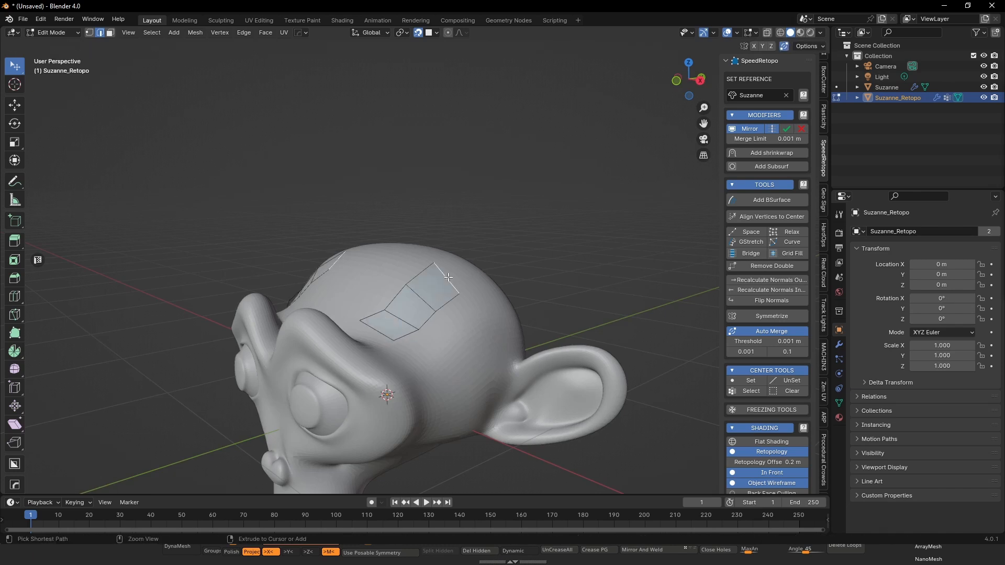
{"action": "left_click", "coordinate": [451, 294]}
- Select the three connected edges along the ear-facing side of the face strip
{"action": "middle_click_drag", "start_coordinate": [445, 305], "coordinate": [593, 292]}
{"action": "scroll", "coordinate": [503, 319], "scroll_direction": "up", "scroll_amount": 3}
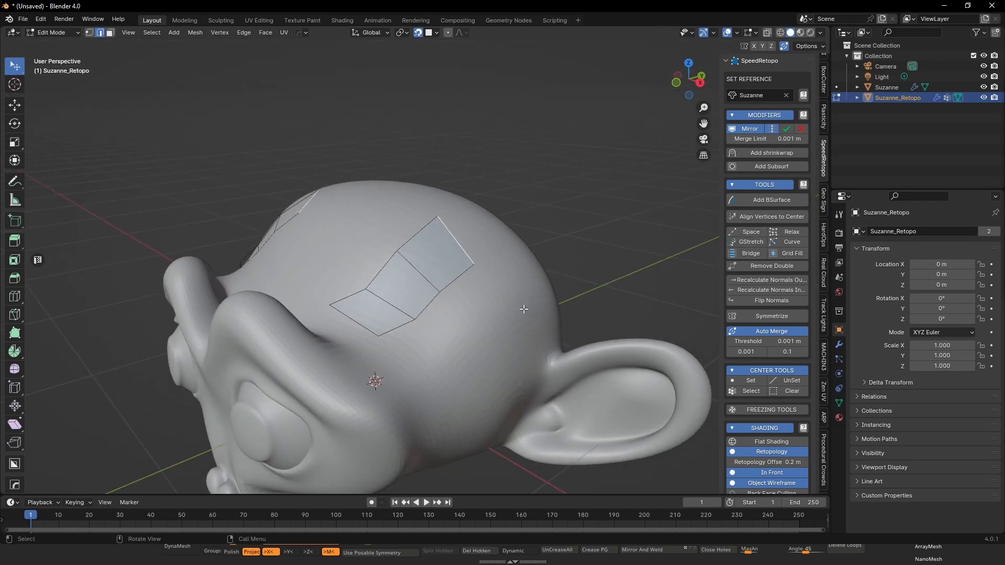
{"action": "middle_click_drag", "start_coordinate": [501, 317], "coordinate": [415, 328]}
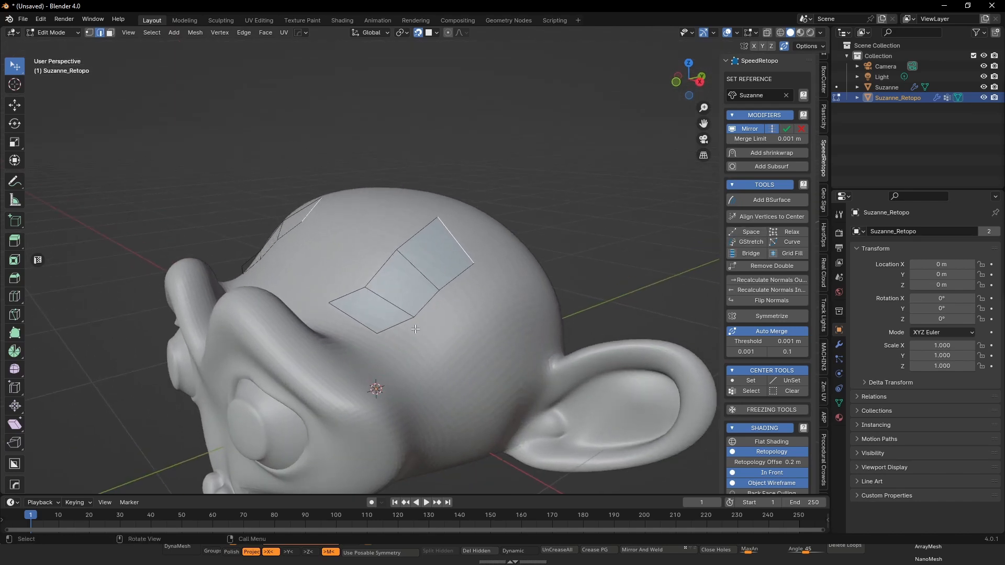
{"action": "left_click", "coordinate": [394, 327]}
{"action": "left_click", "coordinate": [428, 304], "text": "shift"}
{"action": "left_click", "coordinate": [456, 278], "text": "shift"}
- Draw a curved stroke with the Annotate tool on the head's surface, running alongside the selected edges on the ear-facing side
{"action": "key", "text": "shift+space"}
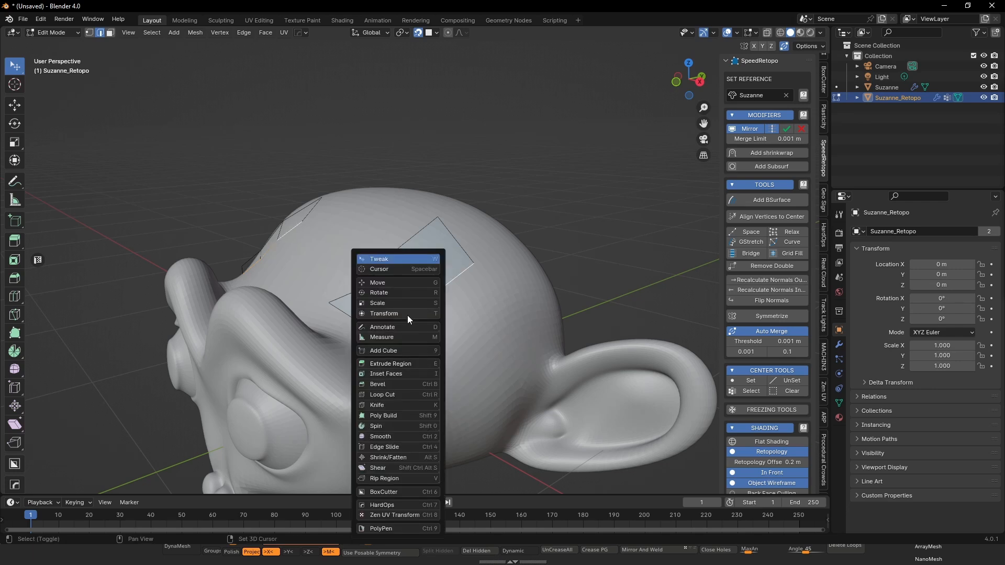
{"action": "key", "text": "Escape"}
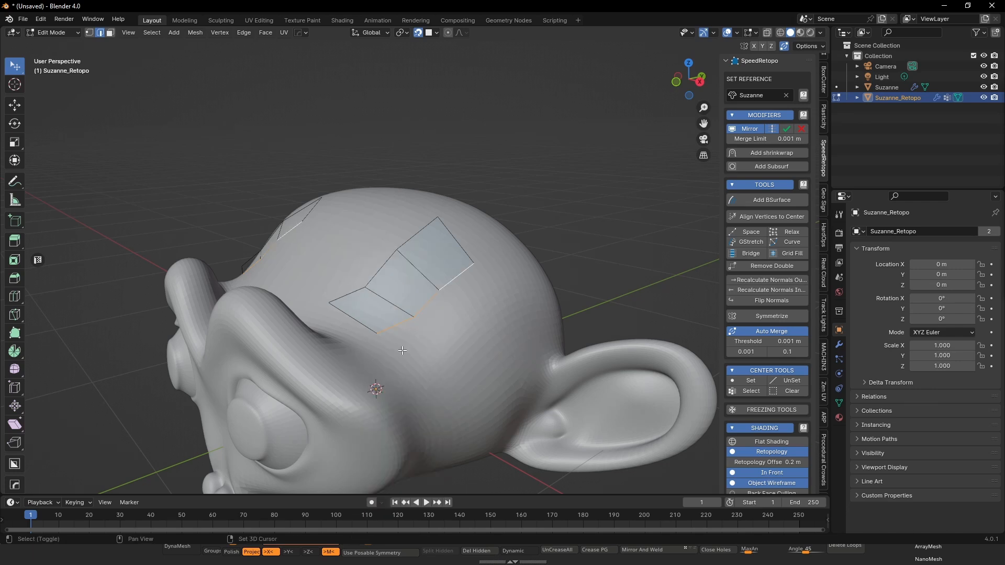
{"action": "key", "text": "shift+space"}
{"action": "left_click", "coordinate": [445, 336]}
{"action": "key", "text": "shift+space"}
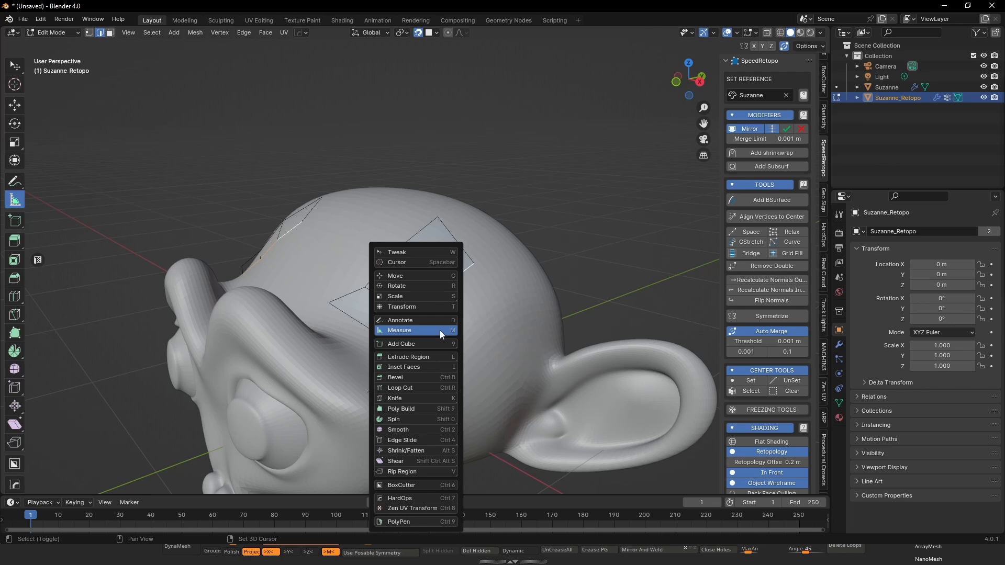
{"action": "left_click", "coordinate": [411, 322]}
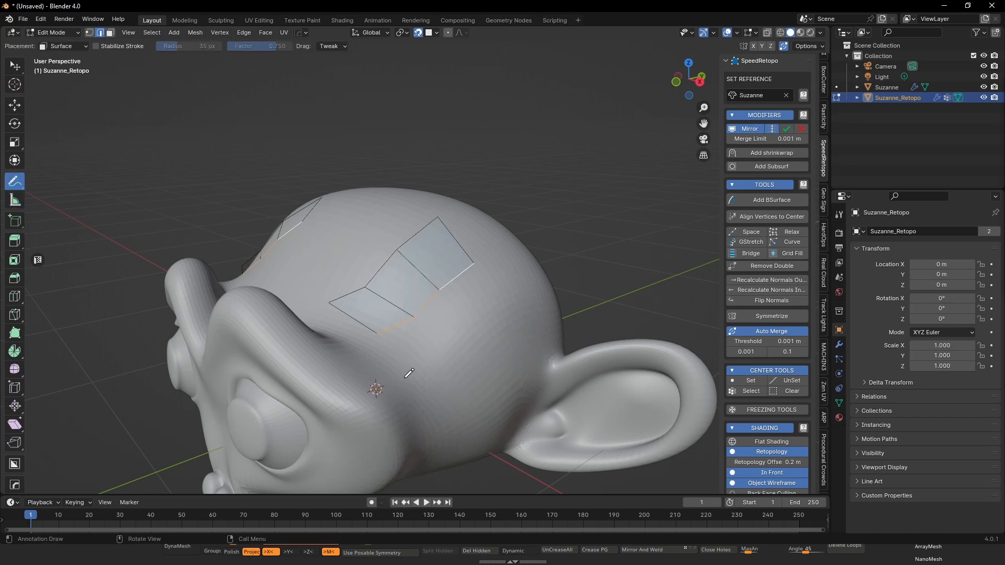
{"action": "left_click_drag", "start_coordinate": [406, 376], "coordinate": [498, 310]}
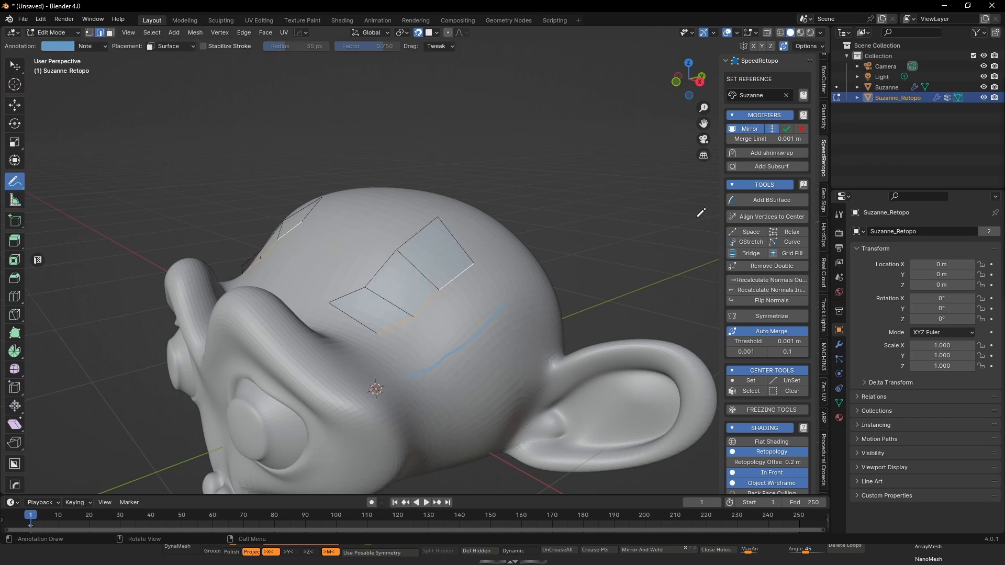
- Fill the gap between the selected edges and the stroke with Add BSurface, and return to edge selection in Edit Mode
{"action": "left_click", "coordinate": [757, 202]}
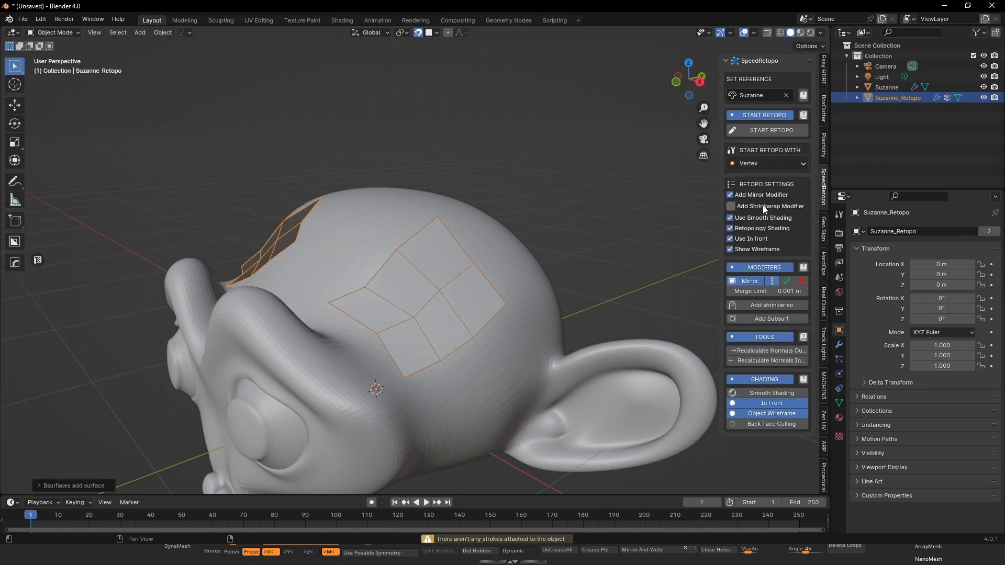
{"action": "key", "text": "Tab"}
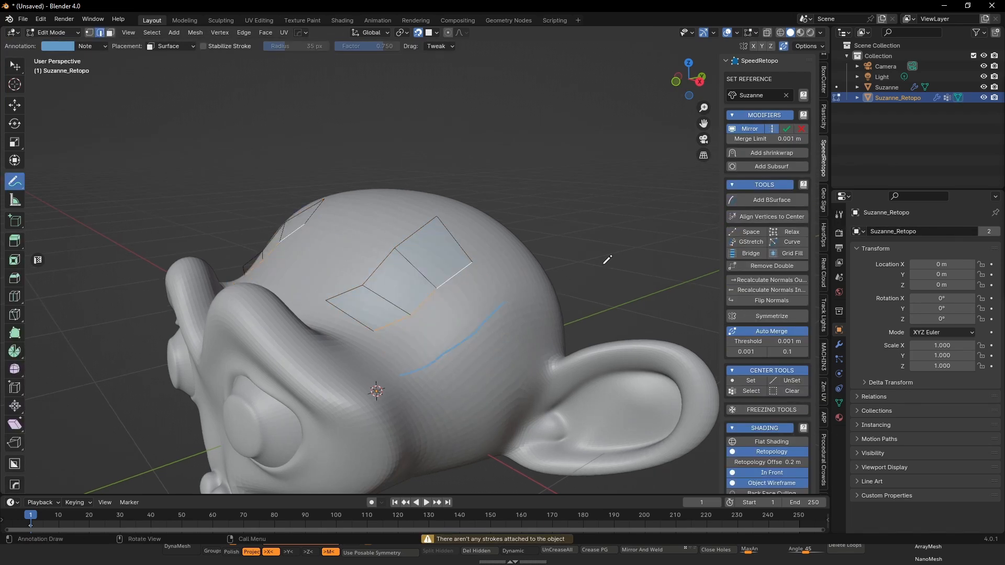
{"action": "left_click", "coordinate": [751, 200]}
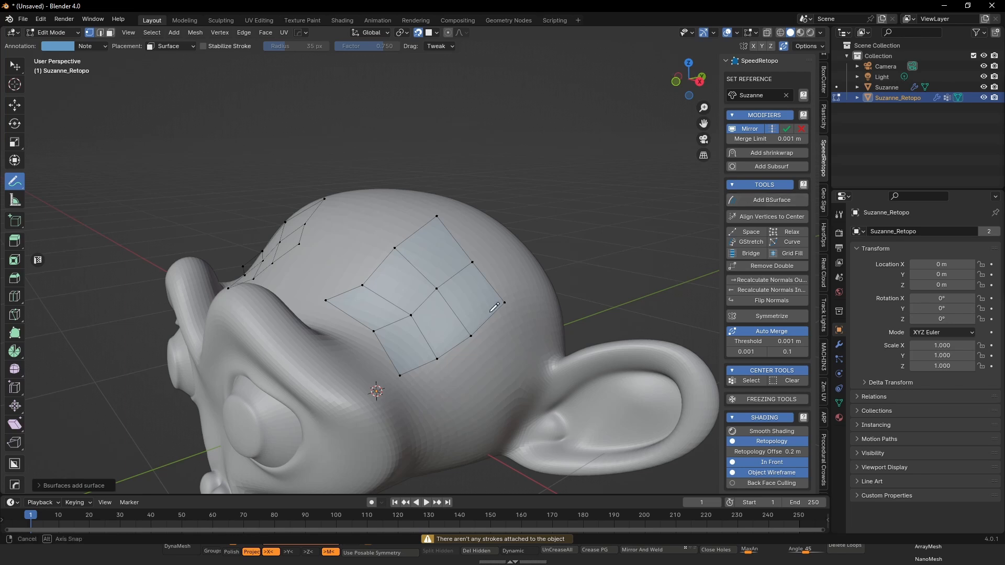
{"action": "key", "text": "2"}
{"action": "right_click", "coordinate": [485, 284]}
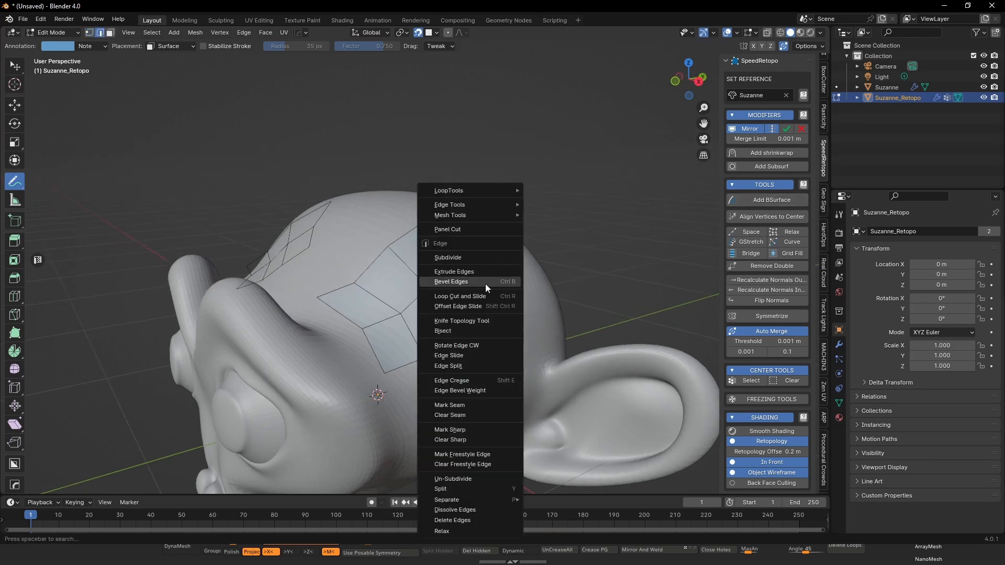
{"action": "middle_click_drag", "start_coordinate": [551, 251], "coordinate": [567, 246]}
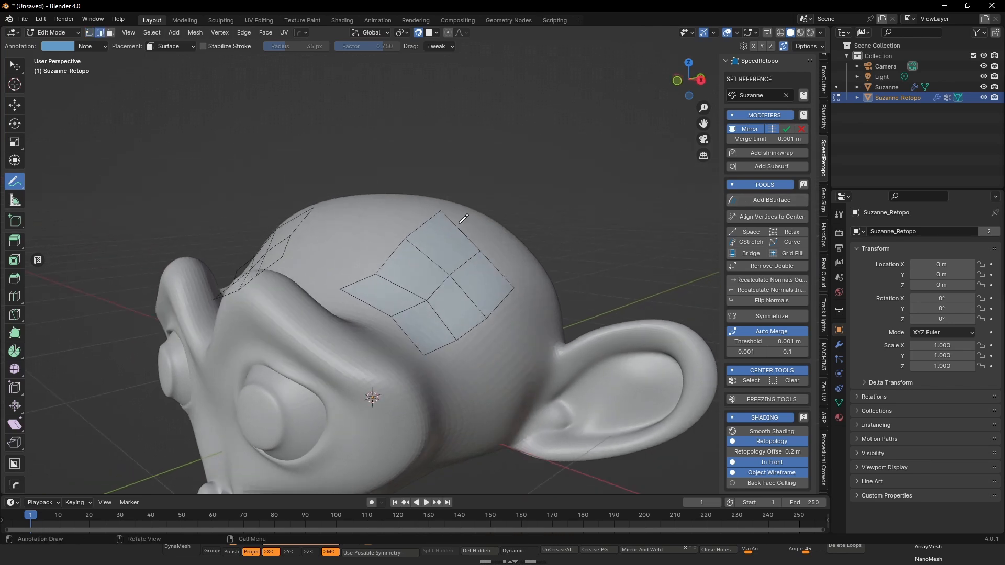
- Switch to the Tweak tool and select the crown-side end edge of the new face row
{"action": "left_click", "coordinate": [16, 70]}
{"action": "middle_click_drag", "start_coordinate": [554, 288], "coordinate": [393, 297]}
{"action": "left_click", "coordinate": [453, 278]}
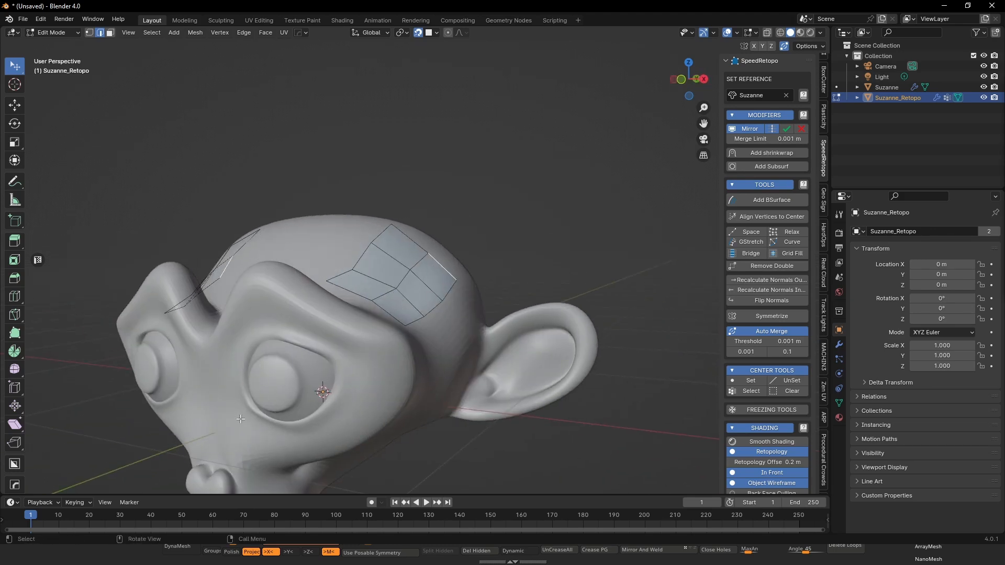
- Switch to ZBrush, choose the ZModeler Topology brush, and bring up its edge actions on the kaiju
{"action": "left_click", "coordinate": [944, 5]}
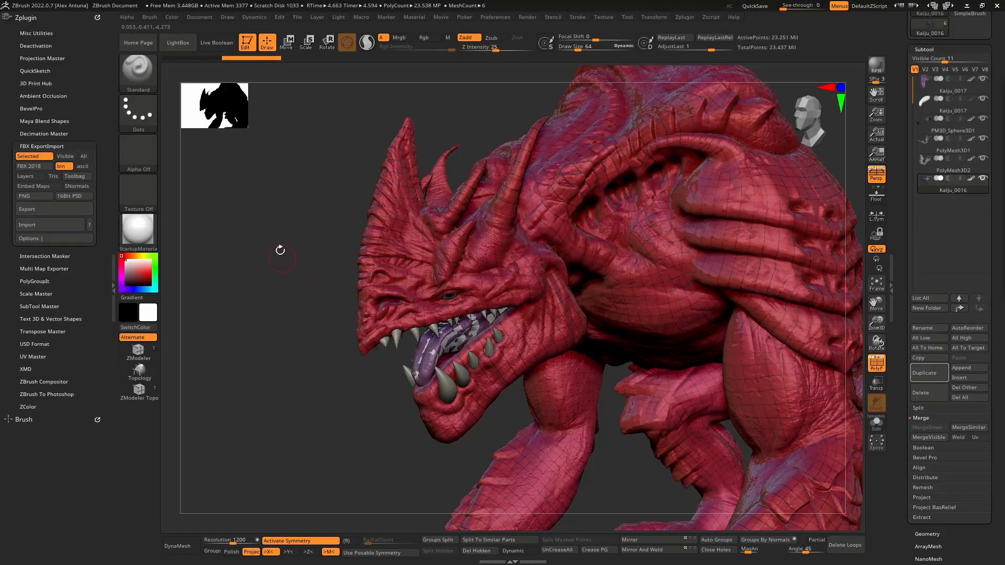
{"action": "mouse_move", "coordinate": [280, 250]}
{"action": "left_mouse_down"}
{"action": "mouse_move", "coordinate": [282, 237]}
{"action": "mouse_move", "coordinate": [181, 344]}
{"action": "left_mouse_up"}
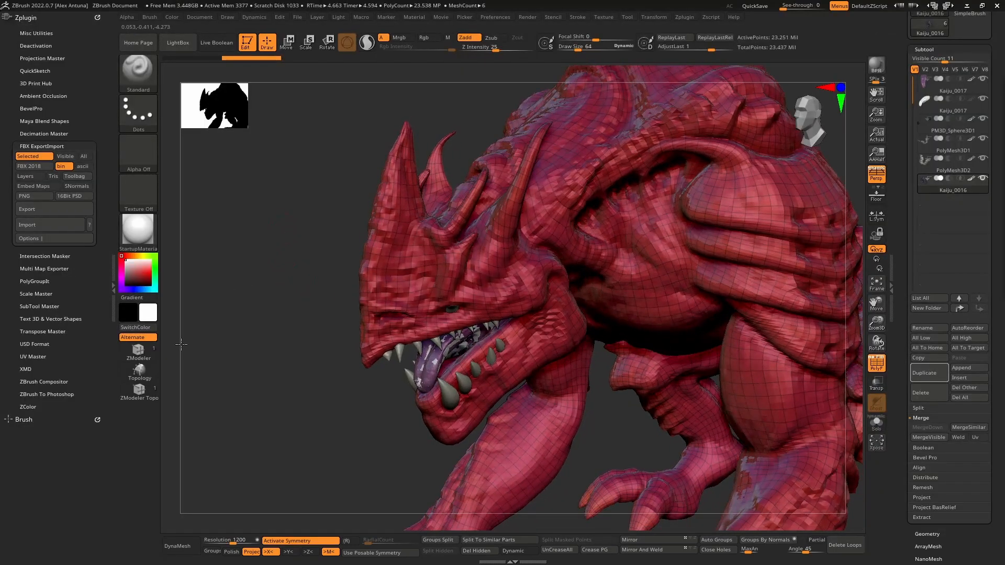
{"action": "left_click", "coordinate": [142, 393]}
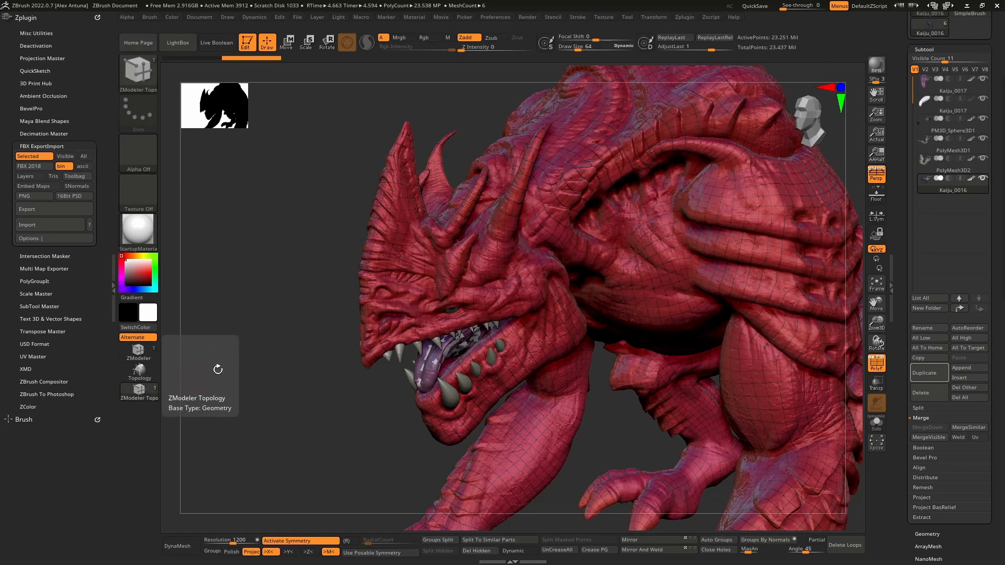
{"action": "key", "text": "space"}
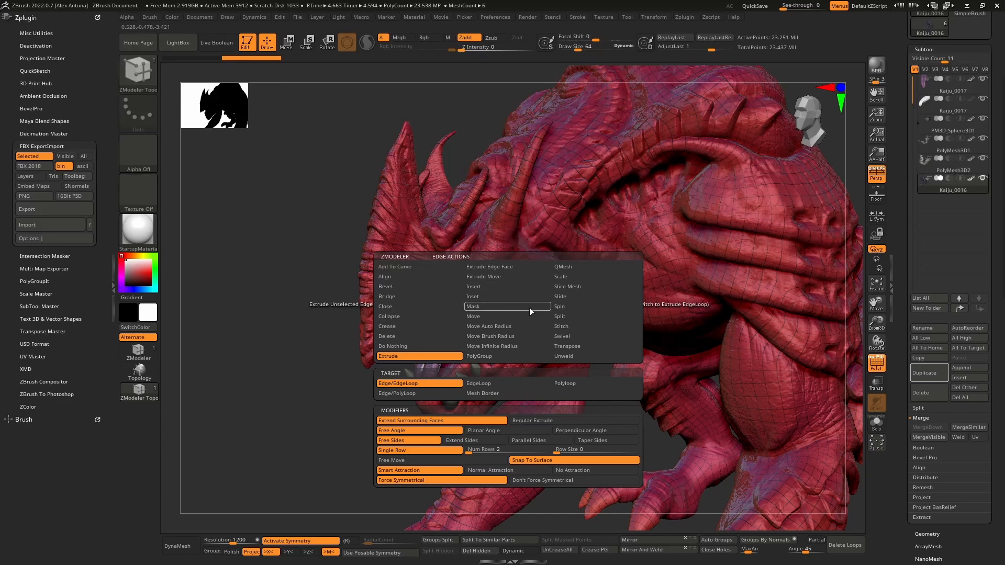
{"action": "left_click_drag", "start_coordinate": [275, 305], "coordinate": [305, 196]}
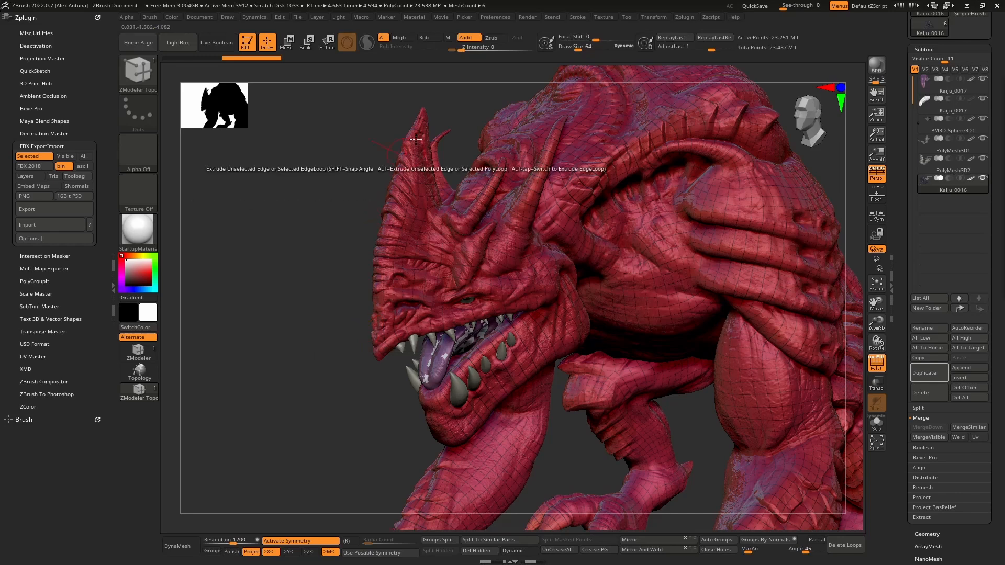
- Turn off the polyframe display and duplicate the Kaiju_0016 subtool
{"action": "left_click_drag", "start_coordinate": [324, 256], "coordinate": [845, 349]}
{"action": "key", "text": "shift+f"}
{"action": "scroll", "coordinate": [909, 435], "scroll_direction": "down", "scroll_amount": 2}
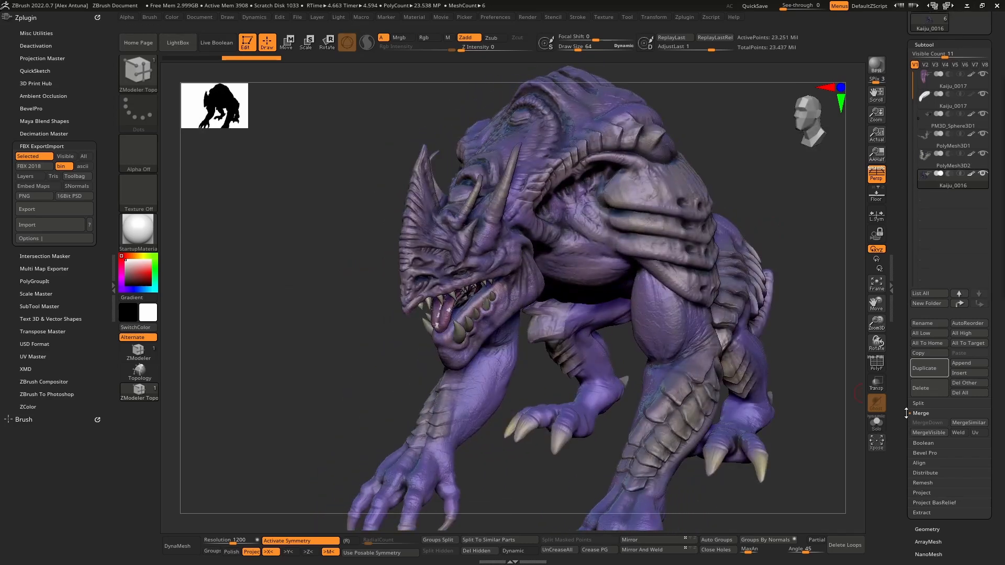
{"action": "left_click", "coordinate": [929, 359]}
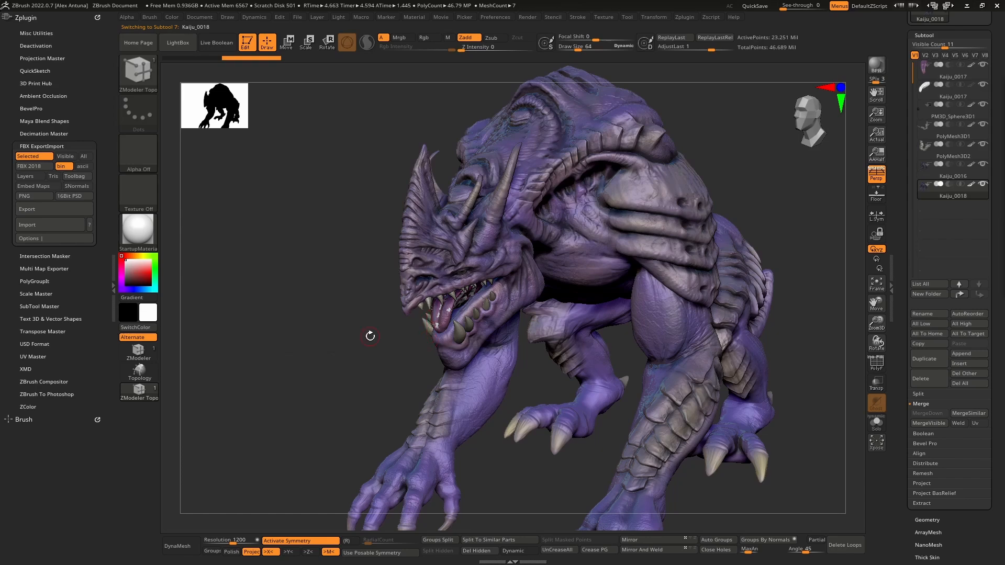
{"action": "mouse_move", "coordinate": [770, 174]}
{"action": "left_mouse_down"}
{"action": "mouse_move", "coordinate": [716, 162]}
{"action": "mouse_move", "coordinate": [783, 156]}
{"action": "mouse_move", "coordinate": [773, 160]}
{"action": "left_mouse_up"}
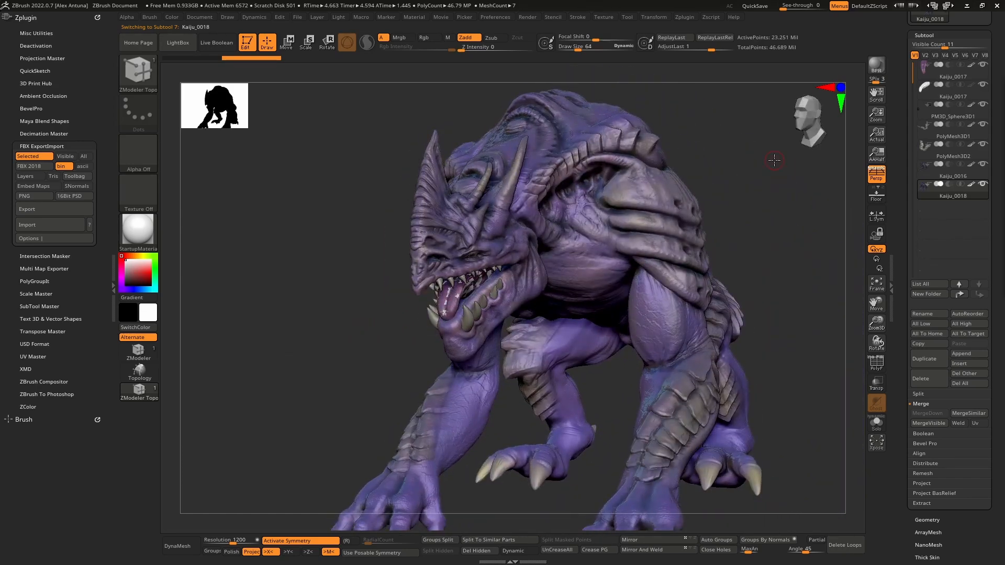
{"action": "mouse_move", "coordinate": [777, 236]}
{"action": "left_mouse_down"}
{"action": "mouse_move", "coordinate": [759, 233]}
{"action": "mouse_move", "coordinate": [794, 230]}
{"action": "mouse_move", "coordinate": [764, 225]}
{"action": "left_mouse_up"}
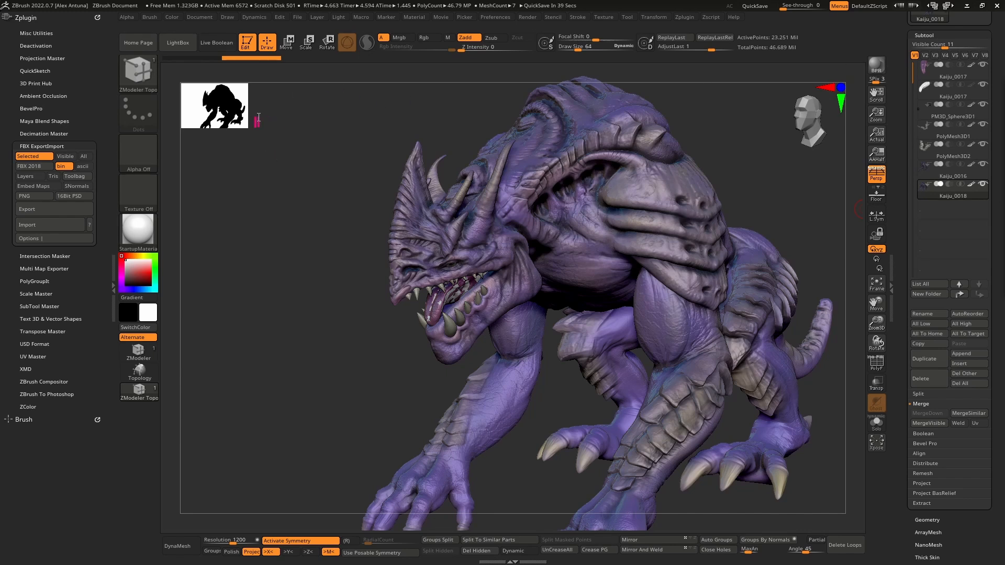
- Add the on-screen label "Retopology" and sketch a magenta grid of topology lines over the creature's front horn
{"action": "type", "text": "Retopology"}
{"action": "mouse_move", "coordinate": [427, 167]}
{"action": "left_mouse_down"}
{"action": "mouse_move", "coordinate": [439, 211]}
{"action": "mouse_move", "coordinate": [431, 221]}
{"action": "left_mouse_up"}
{"action": "mouse_move", "coordinate": [421, 159]}
{"action": "left_mouse_down"}
{"action": "mouse_move", "coordinate": [409, 195]}
{"action": "mouse_move", "coordinate": [425, 217]}
{"action": "mouse_move", "coordinate": [400, 233]}
{"action": "mouse_move", "coordinate": [416, 236]}
{"action": "mouse_move", "coordinate": [425, 176]}
{"action": "mouse_move", "coordinate": [414, 223]}
{"action": "left_mouse_up"}
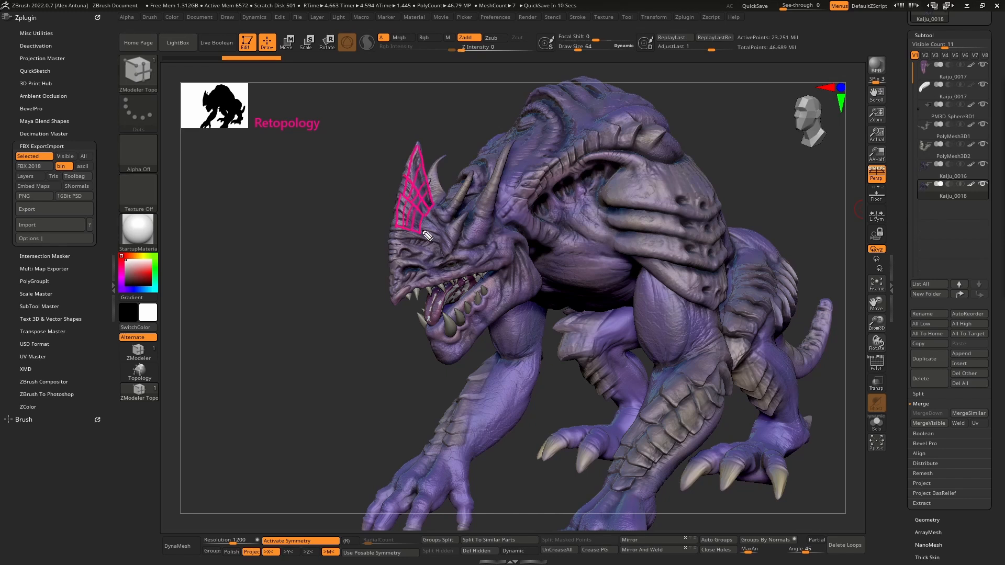
- Sketch the outline and cross loops of the long horn behind the creature's eye
{"action": "mouse_move", "coordinate": [462, 226]}
{"action": "left_mouse_down"}
{"action": "mouse_move", "coordinate": [488, 239]}
{"action": "mouse_move", "coordinate": [481, 225]}
{"action": "left_mouse_up"}
{"action": "mouse_move", "coordinate": [486, 177]}
{"action": "left_mouse_down"}
{"action": "mouse_move", "coordinate": [501, 180]}
{"action": "mouse_move", "coordinate": [504, 195]}
{"action": "mouse_move", "coordinate": [488, 242]}
{"action": "left_mouse_up"}
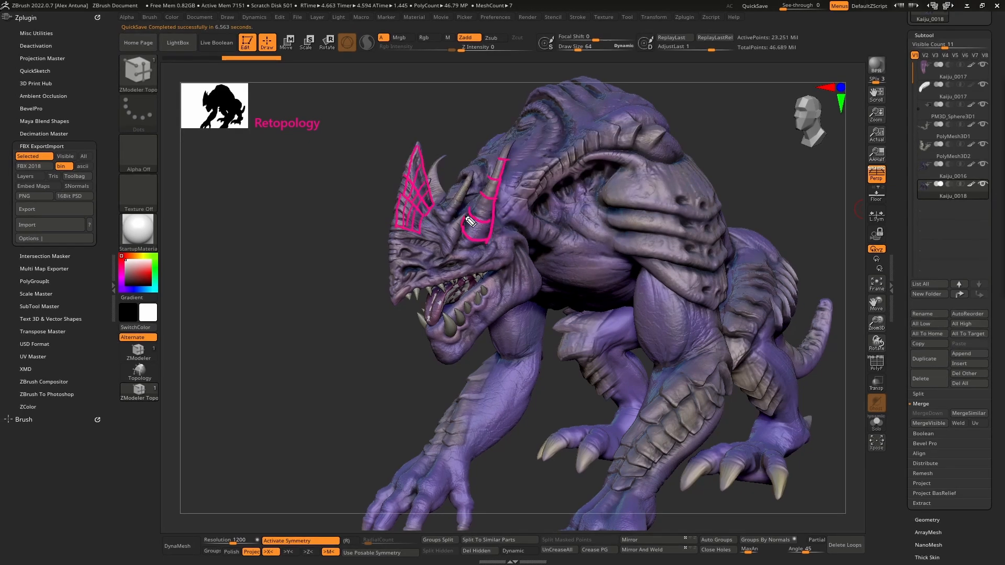
{"action": "left_click_drag", "start_coordinate": [465, 229], "coordinate": [501, 166]}
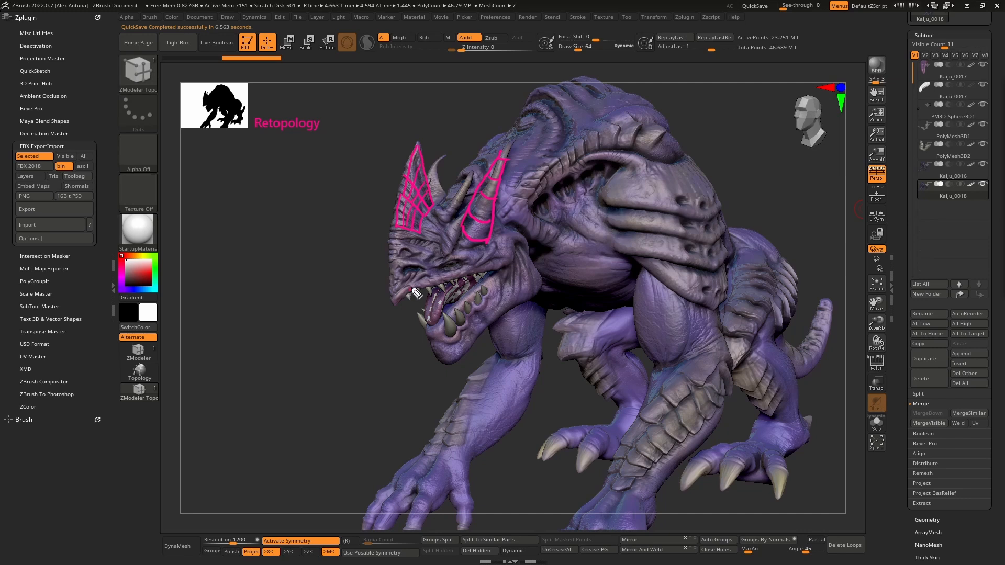
- Sketch edge-flow lines along the upper lip and around the eye, connecting them to the long horn's base
{"action": "left_click_drag", "start_coordinate": [430, 282], "coordinate": [454, 274]}
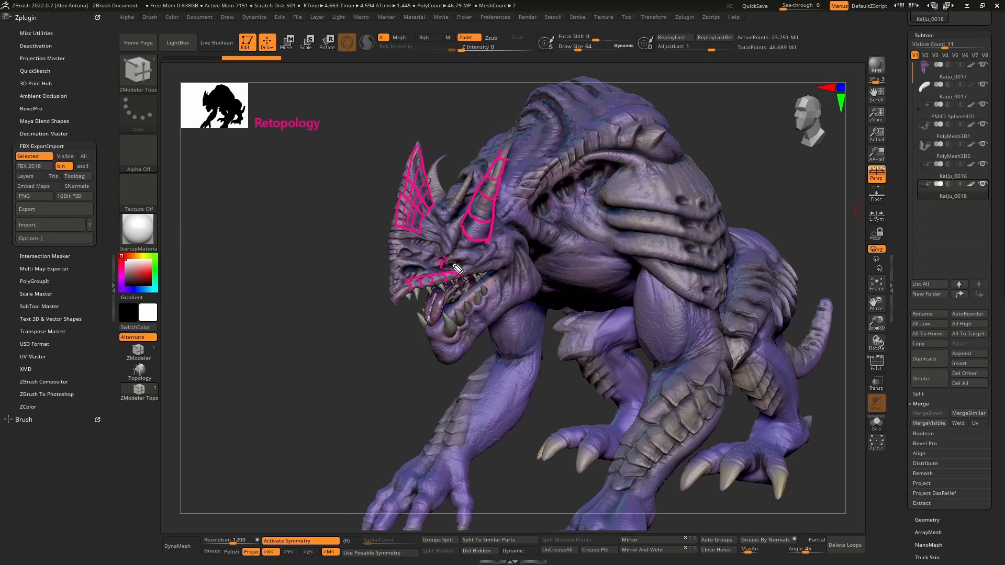
{"action": "mouse_move", "coordinate": [457, 268]}
{"action": "left_mouse_down"}
{"action": "mouse_move", "coordinate": [477, 252]}
{"action": "mouse_move", "coordinate": [451, 253]}
{"action": "mouse_move", "coordinate": [441, 270]}
{"action": "mouse_move", "coordinate": [463, 265]}
{"action": "left_mouse_up"}
{"action": "left_click_drag", "start_coordinate": [464, 241], "coordinate": [441, 273]}
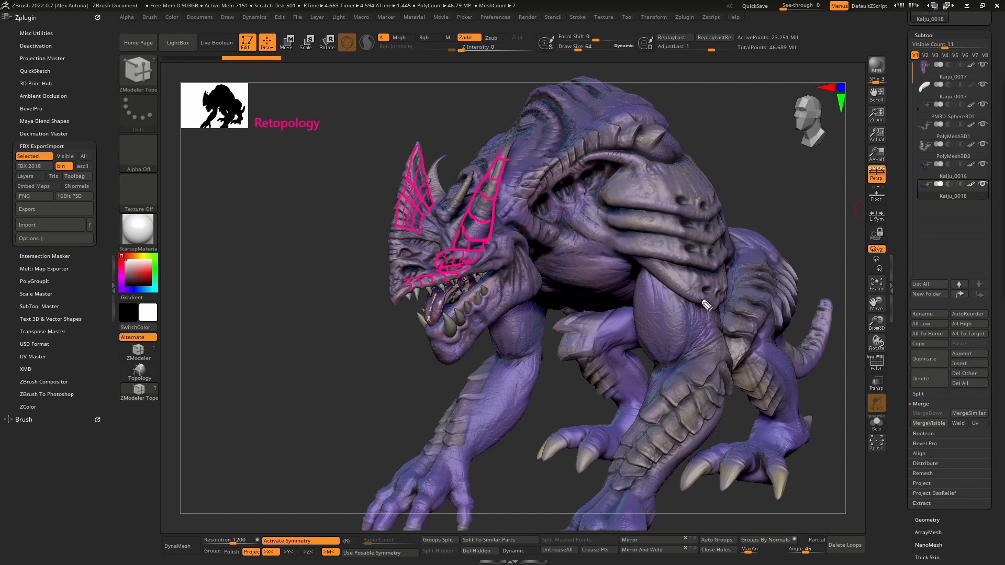
- Sketch a patch of magenta quad lines around the creature's near elbow, below the shoulder plates
{"action": "mouse_move", "coordinate": [721, 321]}
{"action": "left_mouse_down"}
{"action": "mouse_move", "coordinate": [631, 331]}
{"action": "mouse_move", "coordinate": [679, 356]}
{"action": "mouse_move", "coordinate": [692, 334]}
{"action": "mouse_move", "coordinate": [712, 339]}
{"action": "mouse_move", "coordinate": [714, 348]}
{"action": "mouse_move", "coordinate": [665, 360]}
{"action": "mouse_move", "coordinate": [646, 354]}
{"action": "mouse_move", "coordinate": [655, 363]}
{"action": "left_mouse_up"}
{"action": "mouse_move", "coordinate": [713, 349]}
{"action": "left_mouse_down"}
{"action": "mouse_move", "coordinate": [707, 378]}
{"action": "mouse_move", "coordinate": [651, 383]}
{"action": "left_mouse_up"}
{"action": "left_click_drag", "start_coordinate": [651, 383], "coordinate": [671, 382]}
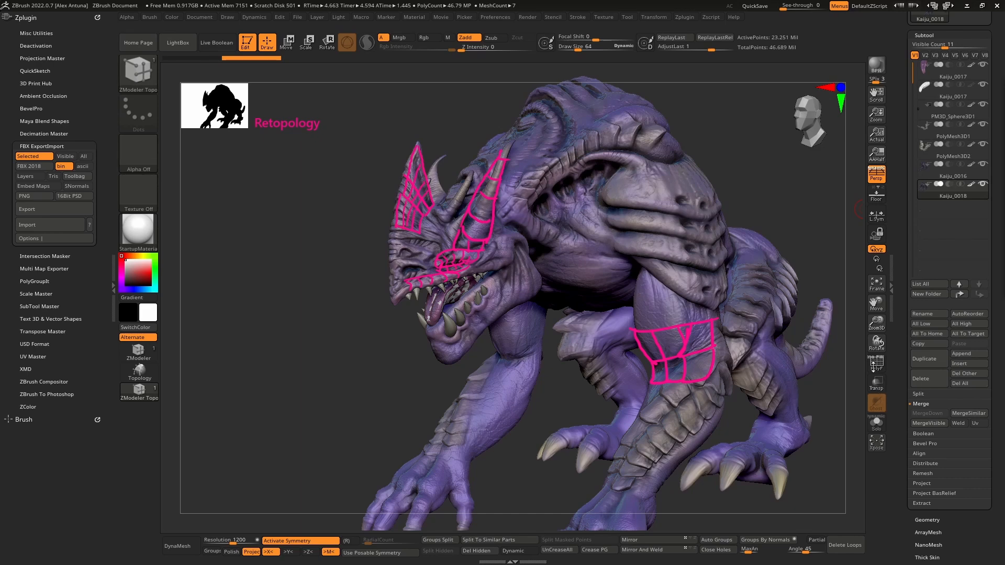
- Show the polyframe on Kaiju_0018 at its low subdivision level and isolate the subtool with Solo mode
{"action": "left_click", "coordinate": [877, 369]}
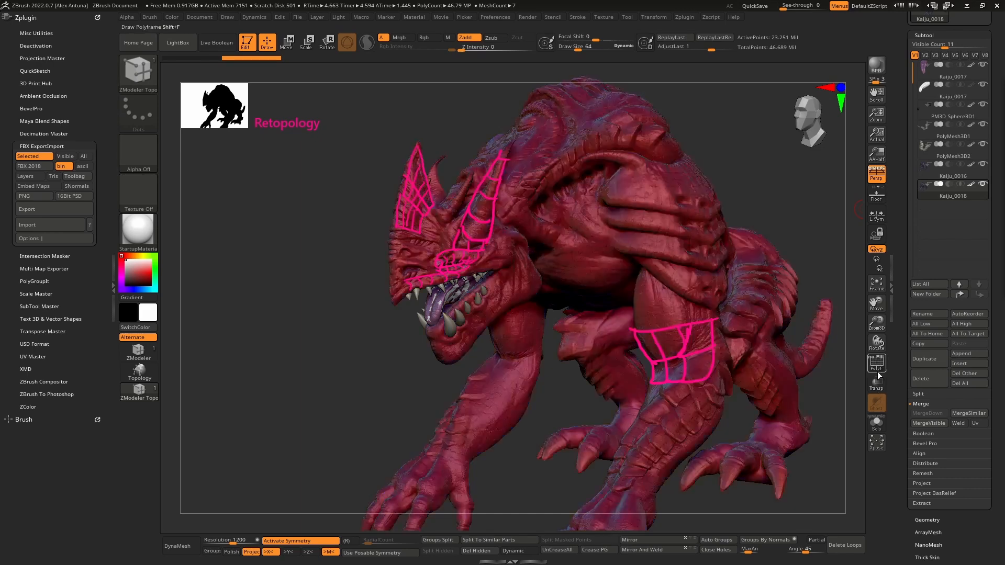
{"action": "left_click", "coordinate": [879, 368]}
{"action": "left_click", "coordinate": [877, 365]}
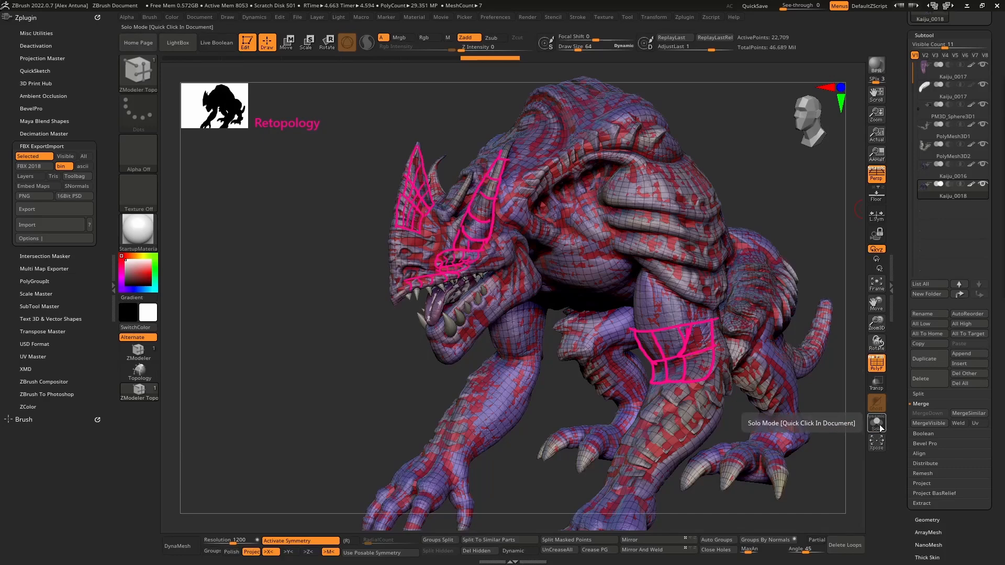
{"action": "left_click", "coordinate": [876, 422]}
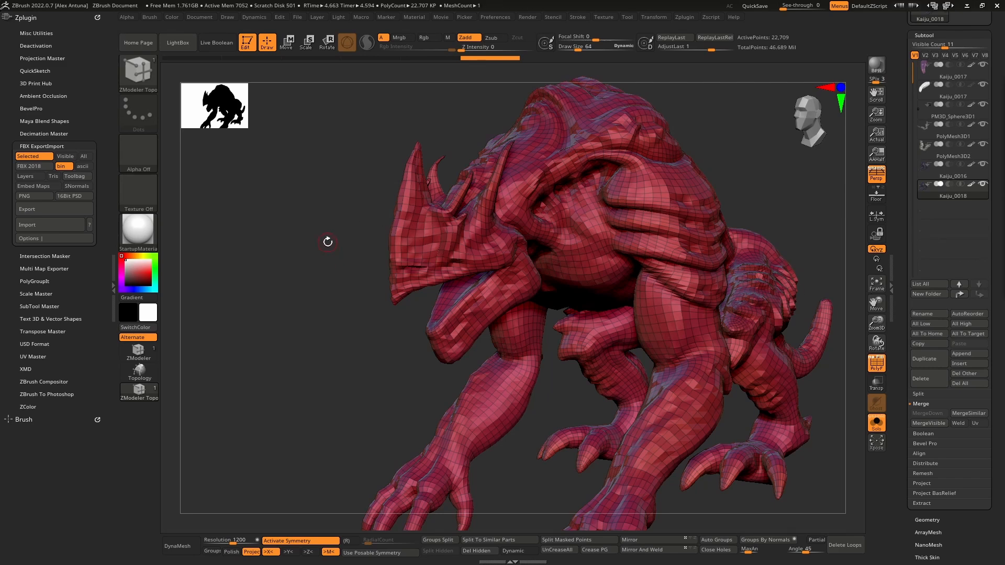
- Compare the head's detail by stepping up through the subdivision levels and back down to the low-resolution mesh
{"action": "mouse_move", "coordinate": [495, 267]}
{"action": "right_mouse_down", "text": "ctrl"}
{"action": "mouse_move", "coordinate": [504, 341]}
{"action": "mouse_move", "coordinate": [516, 284]}
{"action": "right_mouse_up", "text": "ctrl"}
{"action": "key", "text": "d"}
{"action": "key", "text": "d"}
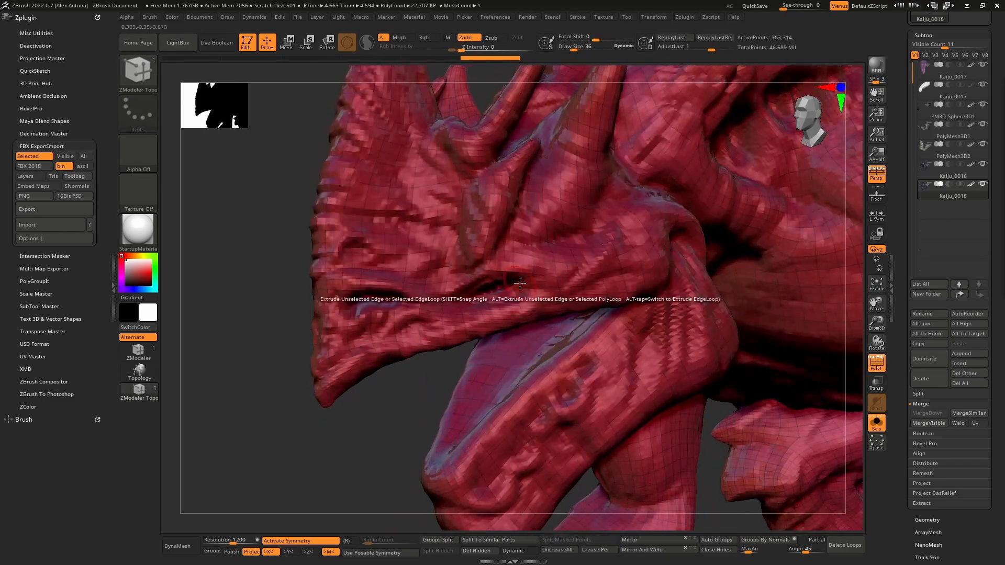
{"action": "key", "text": "d"}
{"action": "key", "text": "d"}
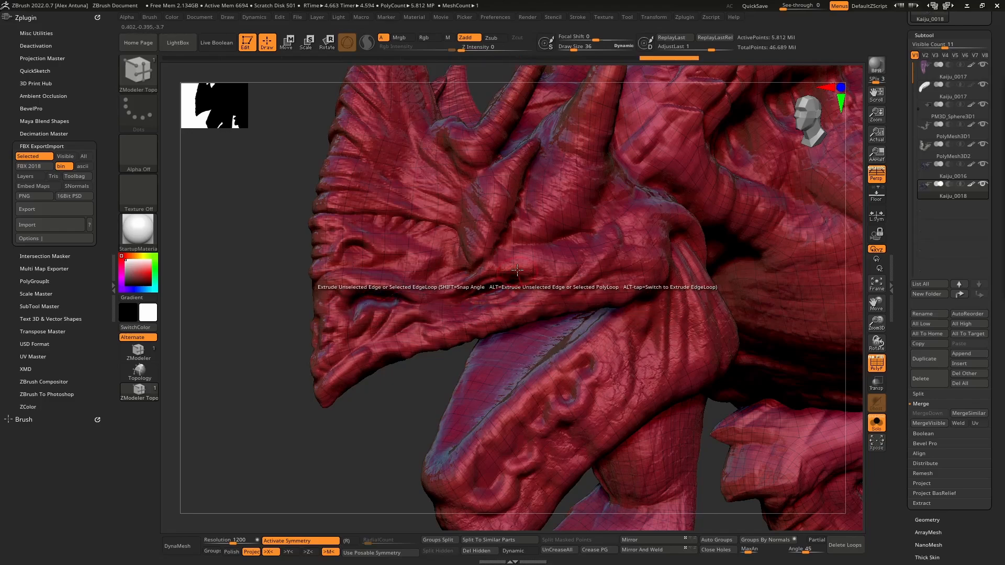
{"action": "key", "text": "shift+d"}
{"action": "key", "text": "shift+d"}
{"action": "key", "text": "shift+d"}
{"action": "key", "text": "shift+d"}
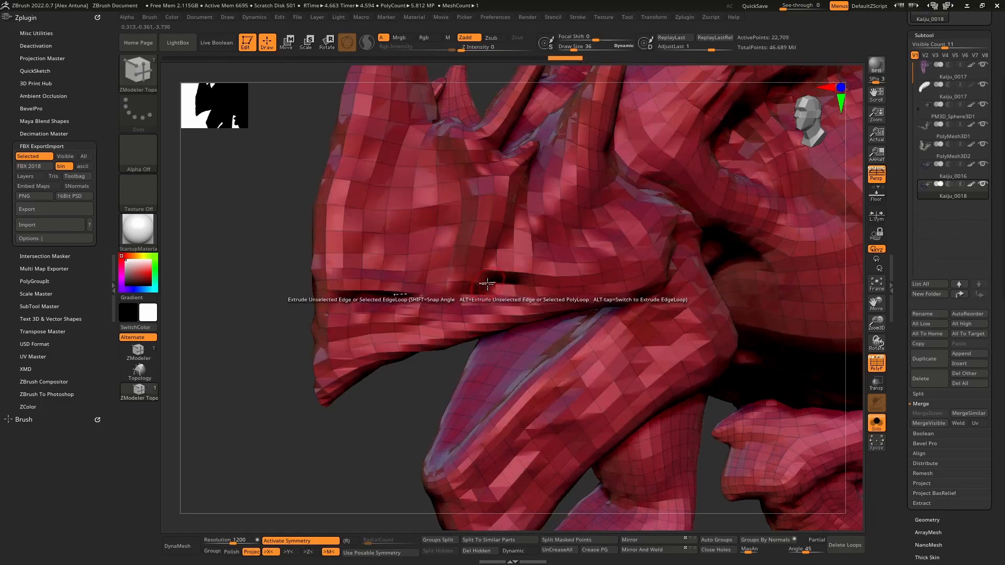
- Examine the low-resolution topology around the jaw, front arms and legs
{"action": "mouse_move", "coordinate": [492, 302]}
{"action": "right_mouse_down"}
{"action": "mouse_move", "coordinate": [497, 279]}
{"action": "mouse_move", "coordinate": [507, 299]}
{"action": "mouse_move", "coordinate": [505, 267]}
{"action": "mouse_move", "coordinate": [517, 296]}
{"action": "mouse_move", "coordinate": [516, 266]}
{"action": "mouse_move", "coordinate": [498, 299]}
{"action": "mouse_move", "coordinate": [493, 265]}
{"action": "mouse_move", "coordinate": [520, 315]}
{"action": "mouse_move", "coordinate": [523, 265]}
{"action": "mouse_move", "coordinate": [325, 273]}
{"action": "right_mouse_up"}
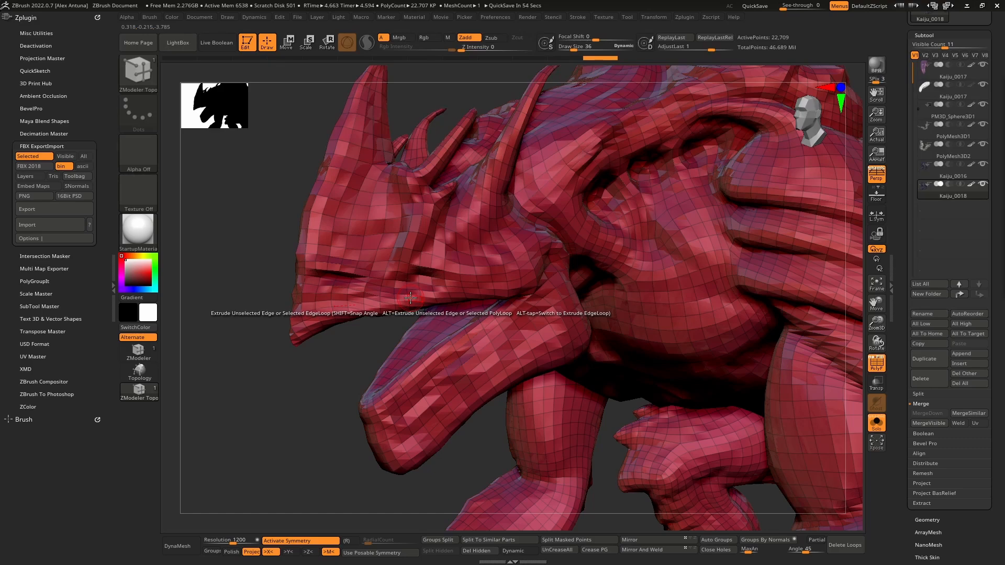
{"action": "right_click_drag", "start_coordinate": [562, 283], "coordinate": [625, 277], "text": "ctrl"}
{"action": "right_click_drag", "start_coordinate": [625, 277], "coordinate": [607, 257], "text": "alt"}
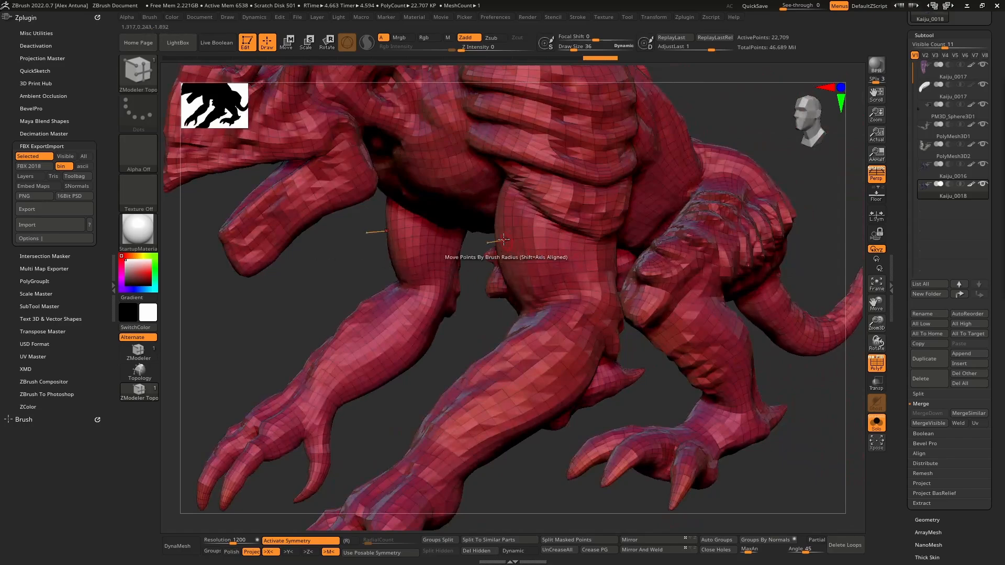
{"action": "right_click_drag", "start_coordinate": [497, 243], "coordinate": [539, 272]}
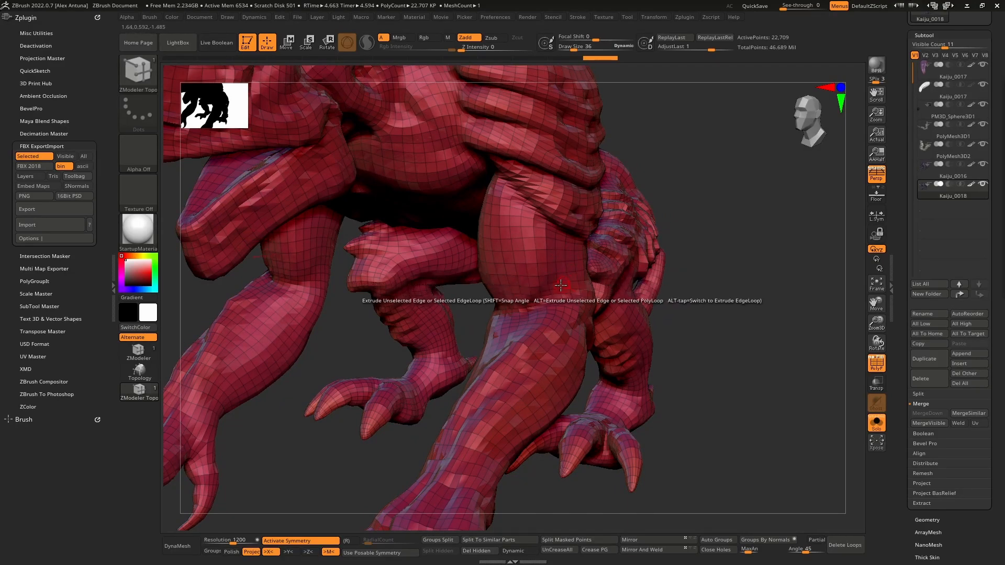
- Sketch magenta edge-flow lines over the spiked plates and thigh around the creature's hind knee, and clear the sketch
{"action": "right_click_drag", "start_coordinate": [560, 285], "coordinate": [532, 208]}
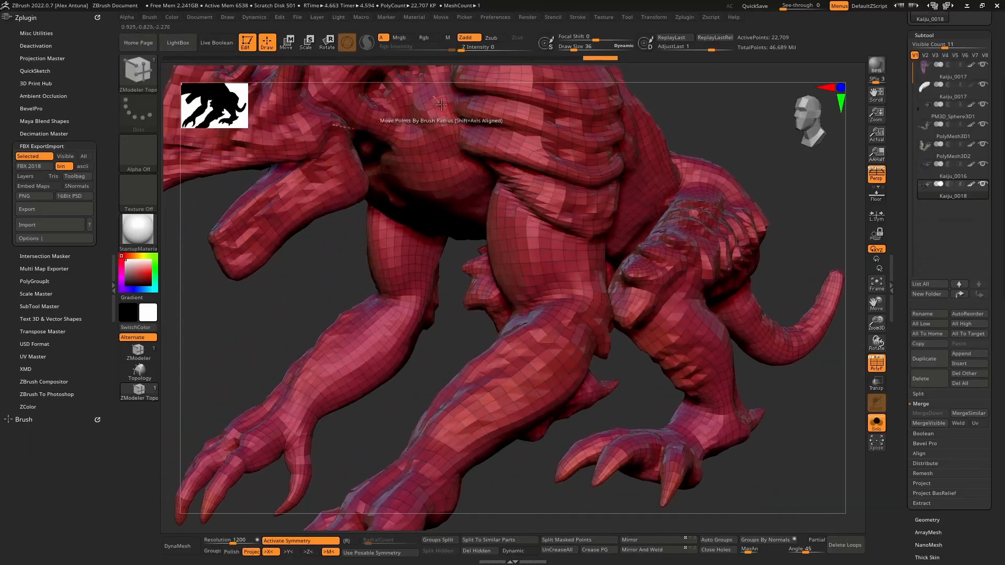
{"action": "right_click_drag", "start_coordinate": [441, 105], "coordinate": [498, 286]}
{"action": "right_click_drag", "start_coordinate": [499, 319], "coordinate": [491, 285]}
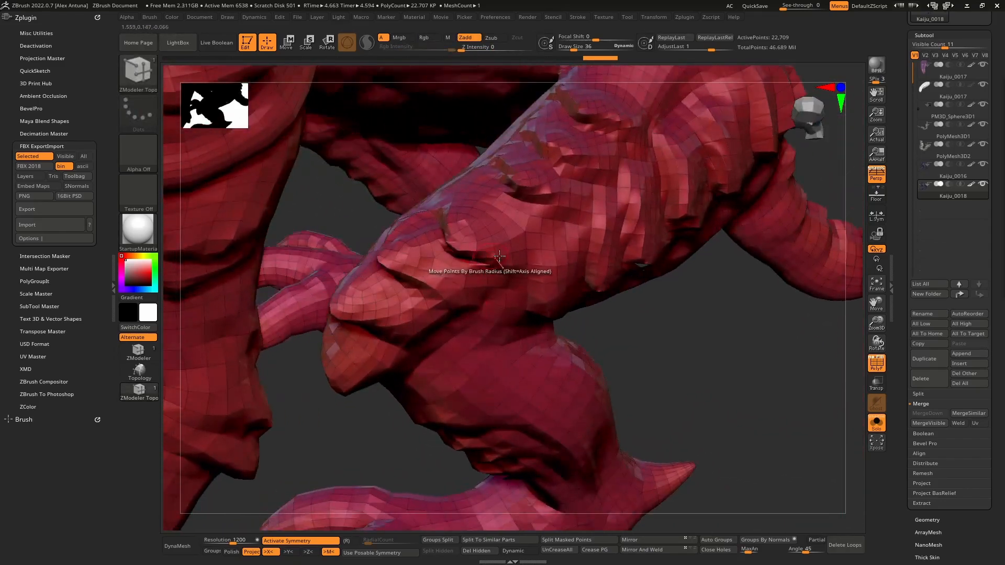
{"action": "right_click_drag", "start_coordinate": [433, 235], "coordinate": [492, 240]}
{"action": "right_click_drag", "start_coordinate": [534, 303], "coordinate": [517, 298]}
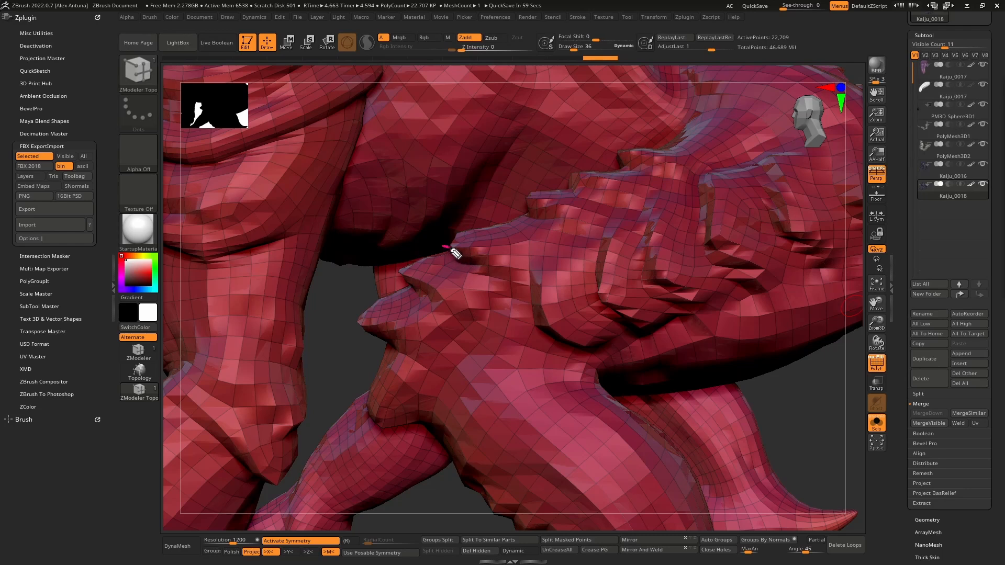
{"action": "left_click_drag", "start_coordinate": [498, 274], "coordinate": [533, 311]}
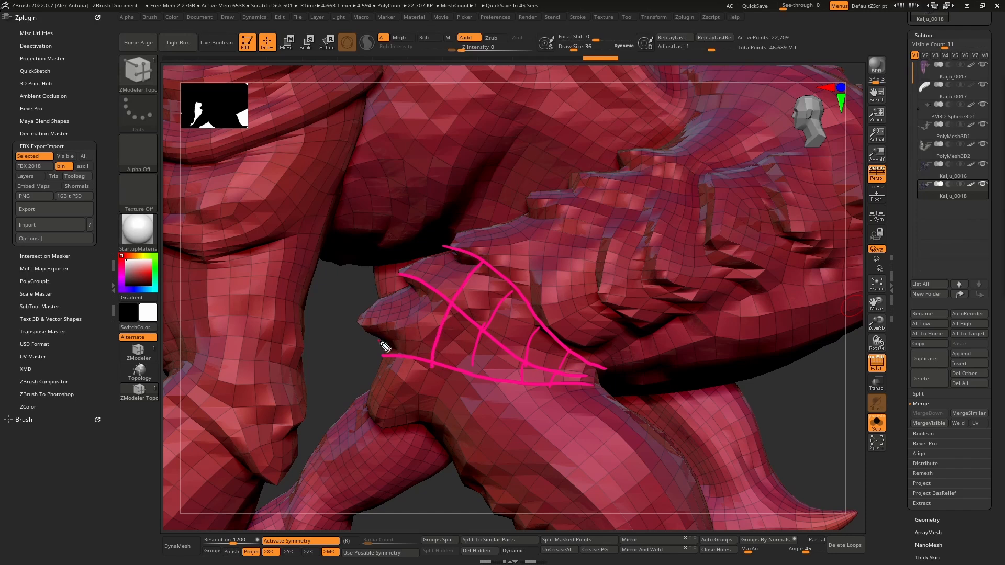
{"action": "left_click_drag", "start_coordinate": [410, 338], "coordinate": [425, 325]}
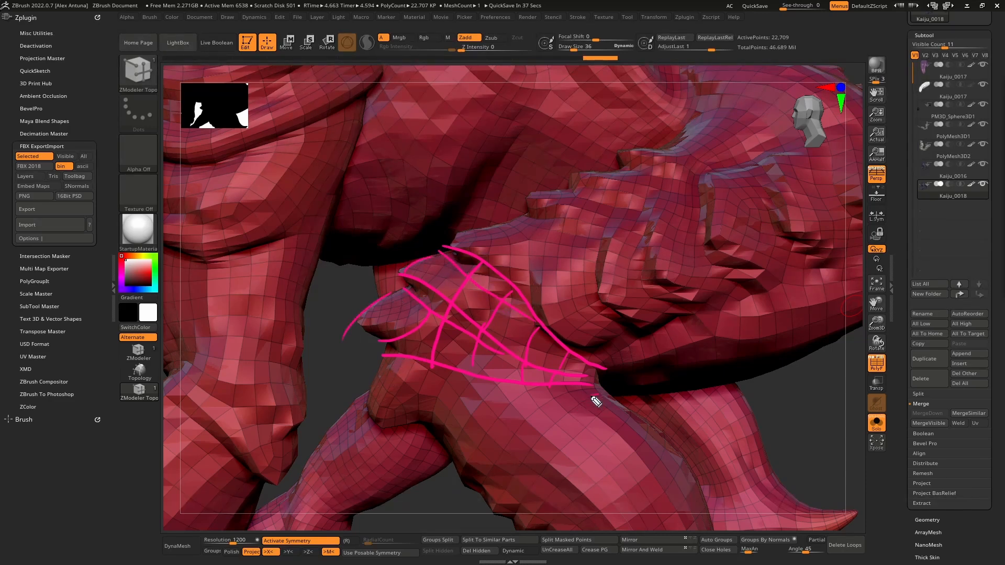
{"action": "left_click_drag", "start_coordinate": [476, 438], "coordinate": [444, 447]}
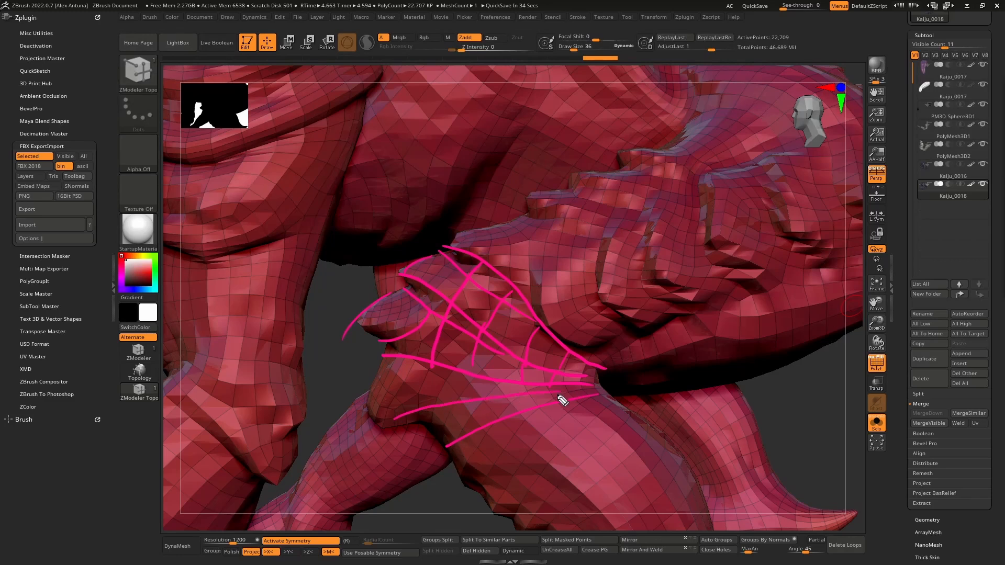
{"action": "left_click_drag", "start_coordinate": [611, 411], "coordinate": [507, 457]}
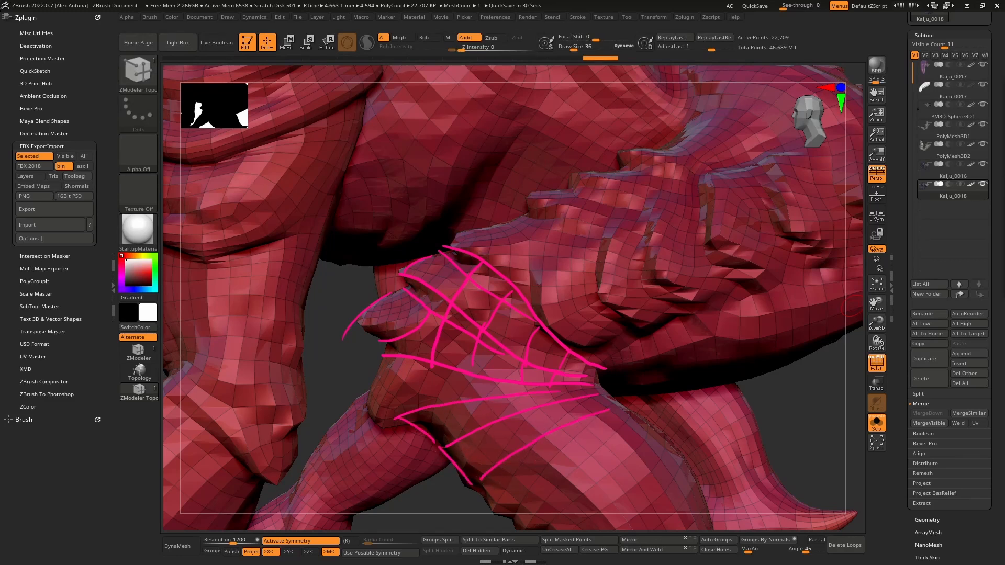
{"action": "key", "text": "Escape"}
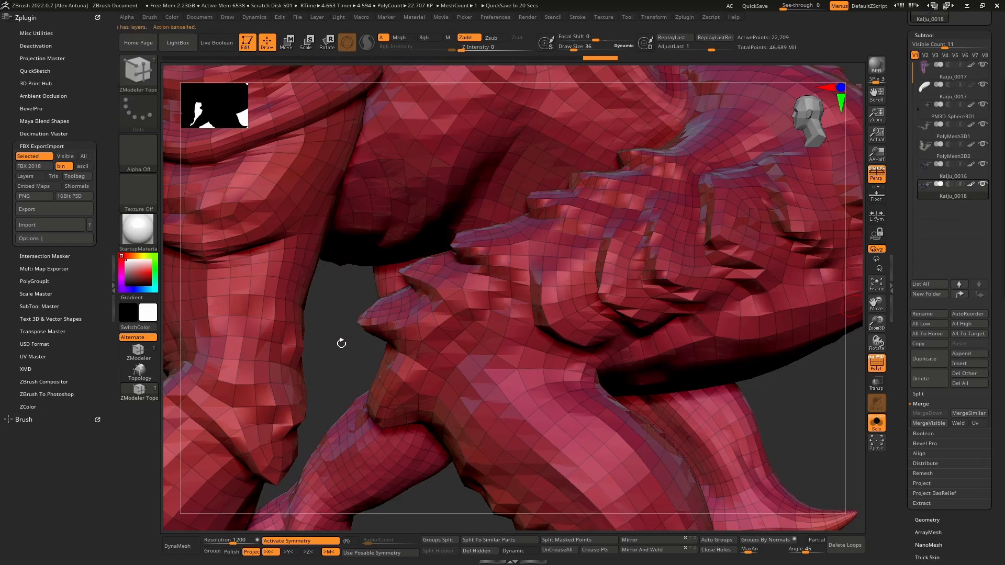
- Examine the low-resolution topology across the whole body from the side and the underside
{"action": "right_click_drag", "start_coordinate": [785, 465], "coordinate": [607, 283], "text": "ctrl"}
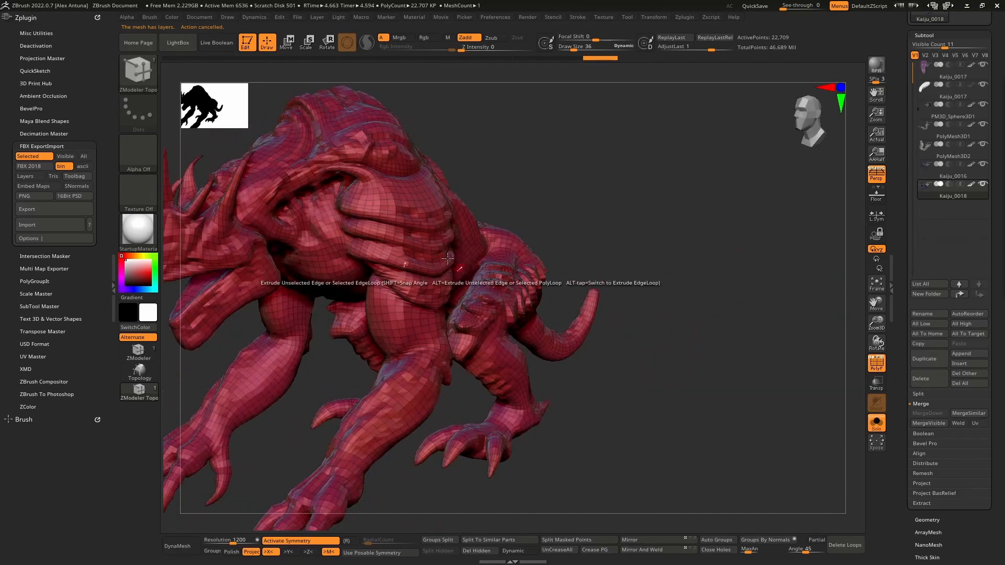
{"action": "right_click_drag", "start_coordinate": [604, 232], "coordinate": [692, 211]}
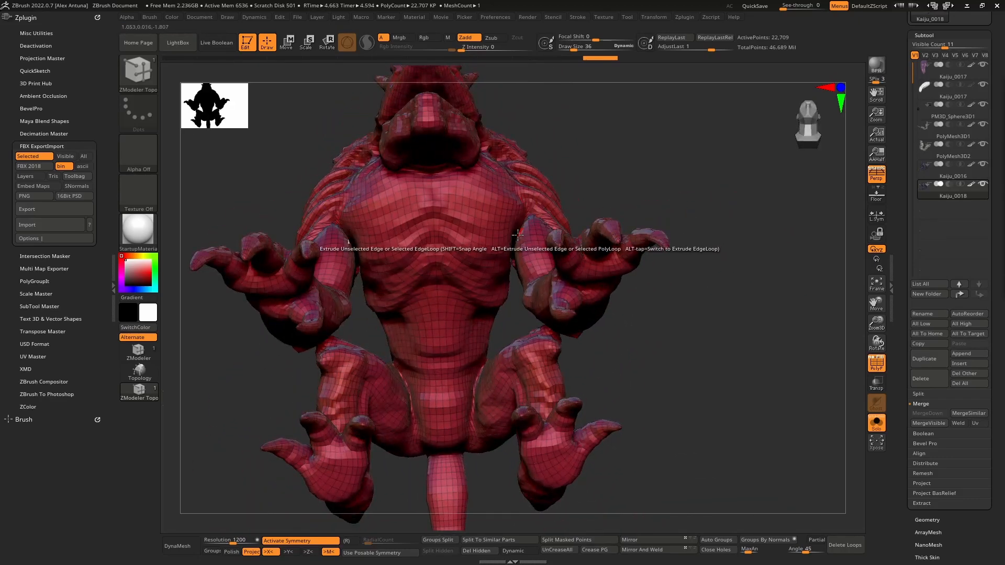
{"action": "right_click_drag", "start_coordinate": [759, 264], "coordinate": [666, 287]}
{"action": "right_click_drag", "start_coordinate": [714, 183], "coordinate": [750, 189]}
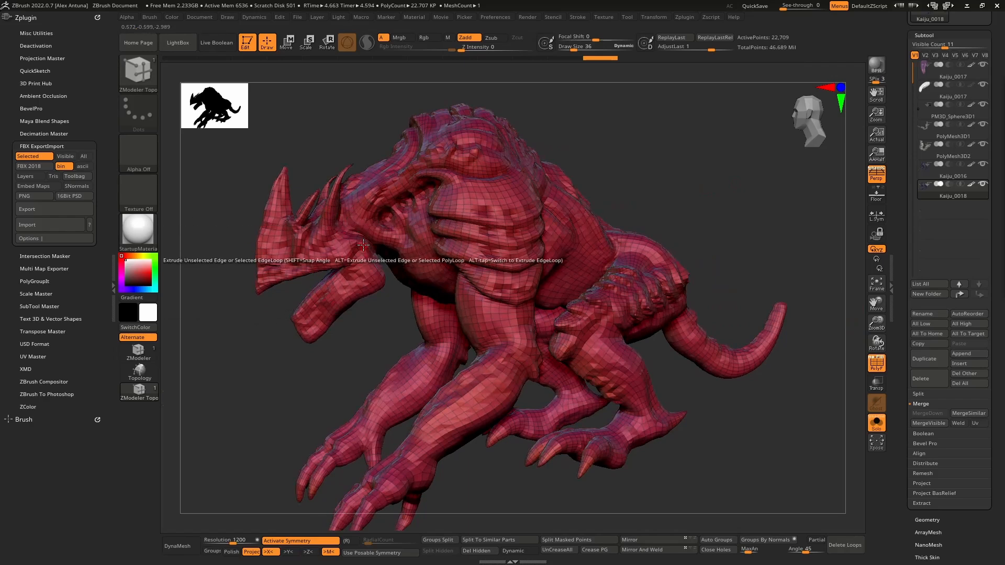
{"action": "mouse_move", "coordinate": [284, 172]}
{"action": "right_mouse_down"}
{"action": "mouse_move", "coordinate": [381, 178]}
{"action": "mouse_move", "coordinate": [283, 175]}
{"action": "right_mouse_up"}
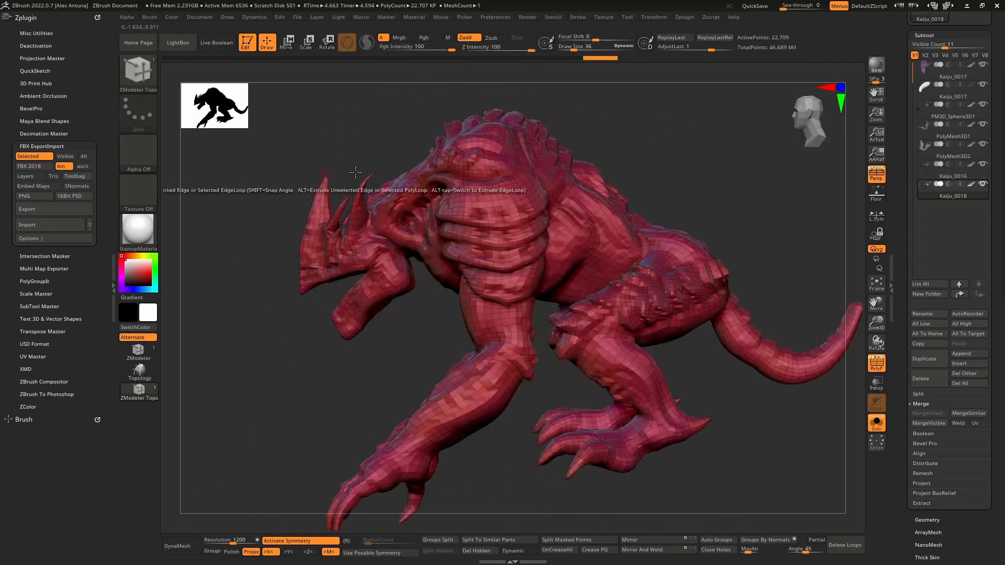
{"action": "right_click_drag", "start_coordinate": [606, 141], "coordinate": [698, 159], "text": "alt"}
{"action": "right_click_drag", "start_coordinate": [698, 159], "coordinate": [598, 160]}
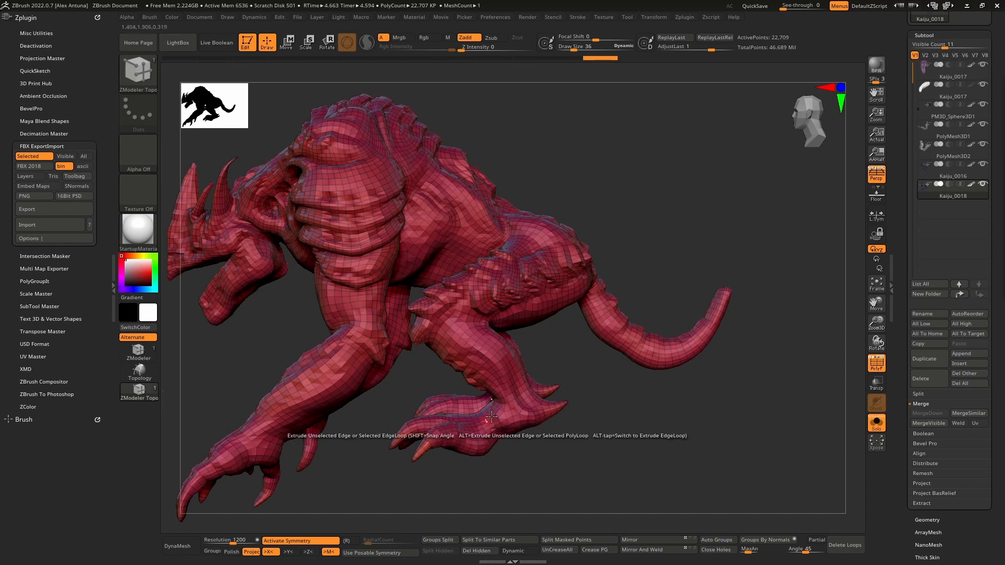
{"action": "mouse_move", "coordinate": [652, 224]}
{"action": "right_mouse_down"}
{"action": "mouse_move", "coordinate": [715, 225]}
{"action": "mouse_move", "coordinate": [654, 231]}
{"action": "mouse_move", "coordinate": [645, 207]}
{"action": "mouse_move", "coordinate": [646, 215]}
{"action": "mouse_move", "coordinate": [694, 224]}
{"action": "mouse_move", "coordinate": [670, 217]}
{"action": "mouse_move", "coordinate": [700, 199]}
{"action": "mouse_move", "coordinate": [598, 286]}
{"action": "right_mouse_up"}
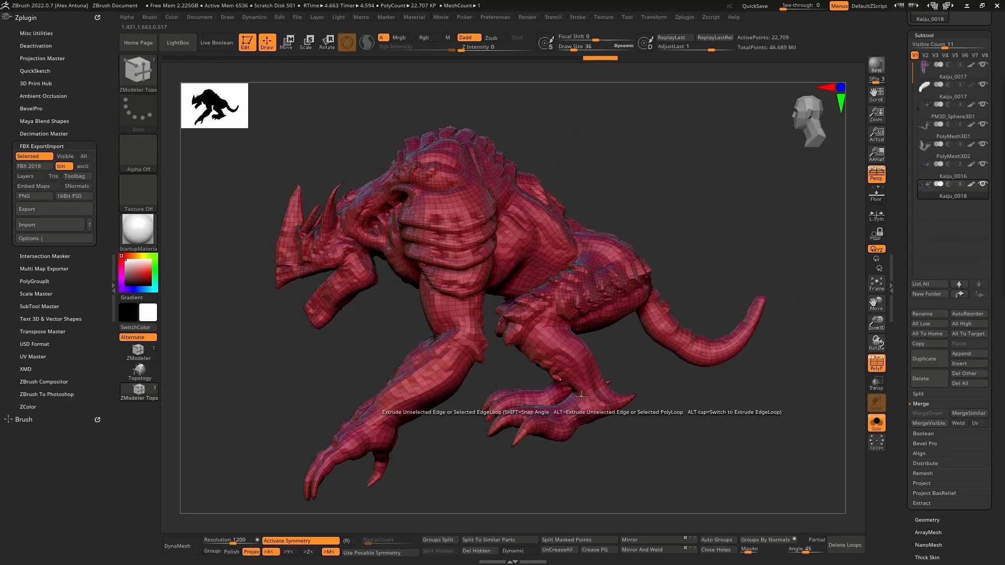
{"action": "right_click_drag", "start_coordinate": [667, 434], "coordinate": [687, 435]}
{"action": "right_click_drag", "start_coordinate": [648, 407], "coordinate": [648, 331]}
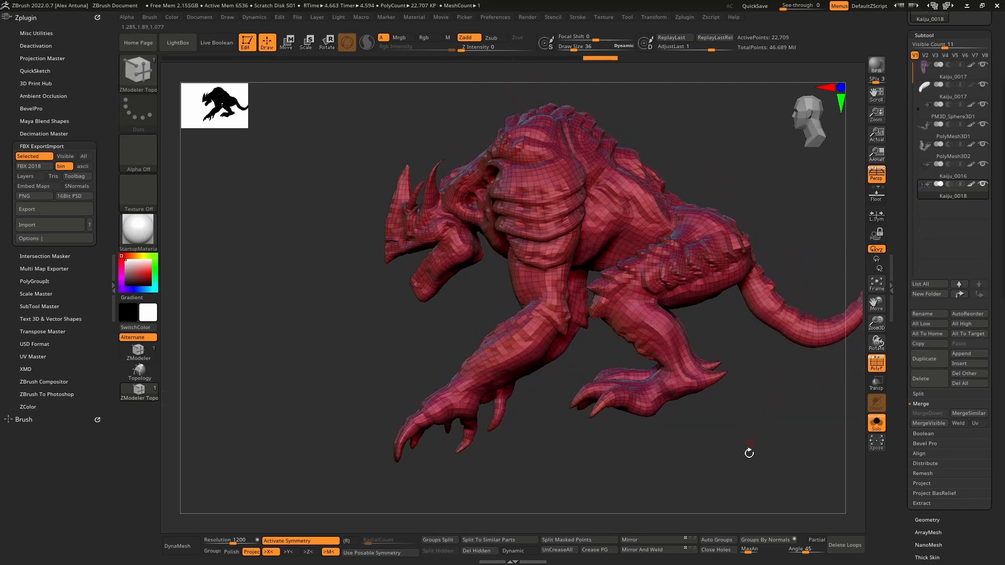
{"action": "right_click_drag", "start_coordinate": [747, 453], "coordinate": [743, 397]}
{"action": "mouse_move", "coordinate": [701, 440]}
{"action": "right_mouse_down"}
{"action": "mouse_move", "coordinate": [693, 443]}
{"action": "mouse_move", "coordinate": [703, 442]}
{"action": "right_mouse_up"}
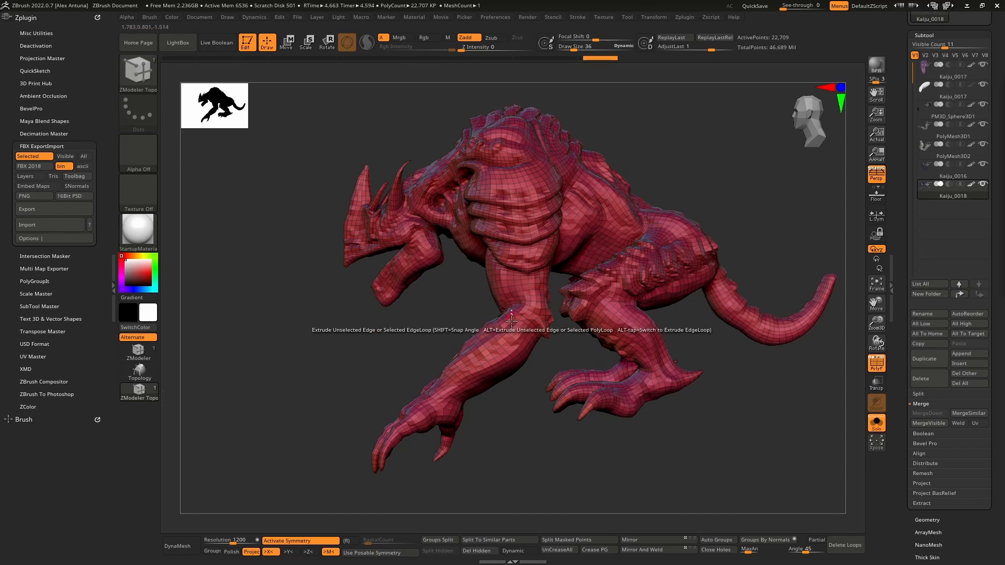
- Sketch magenta outlines around the front arms with slope lines and outward arrows on both sides, and clear them
{"action": "right_click_drag", "start_coordinate": [387, 359], "coordinate": [473, 307]}
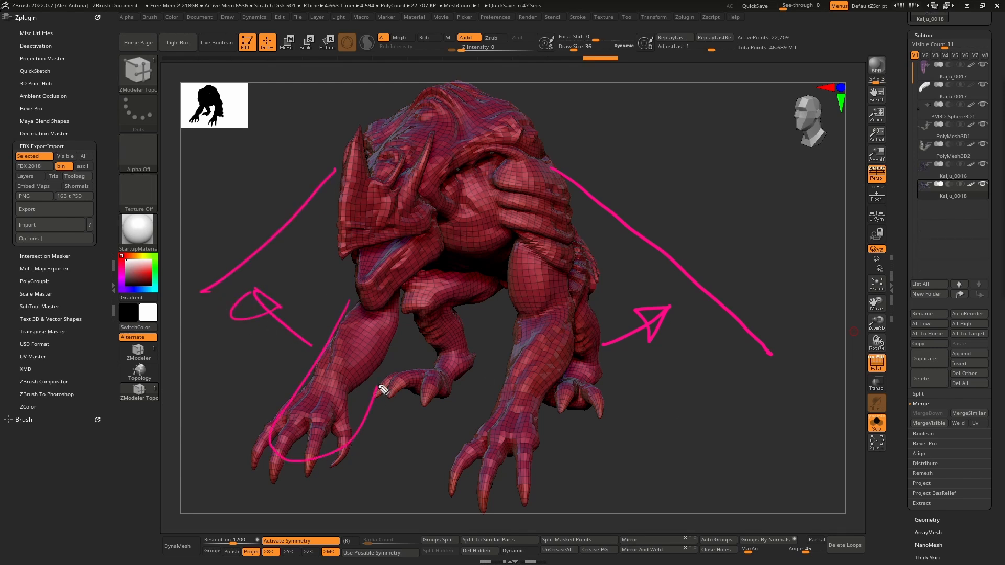
{"action": "mouse_move", "coordinate": [472, 424]}
{"action": "left_mouse_down"}
{"action": "mouse_move", "coordinate": [562, 337]}
{"action": "mouse_move", "coordinate": [498, 236]}
{"action": "left_mouse_up"}
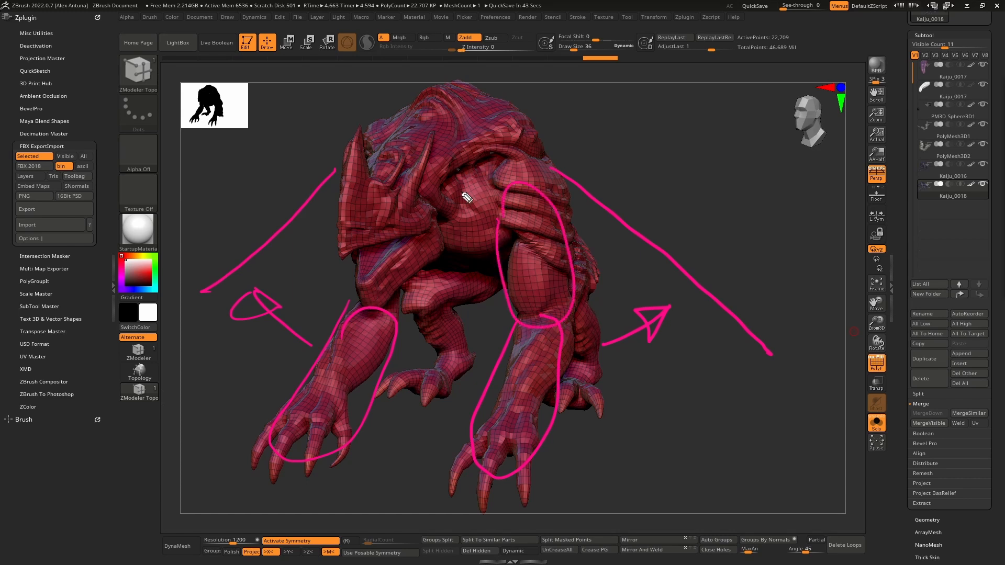
{"action": "key", "text": "Escape"}
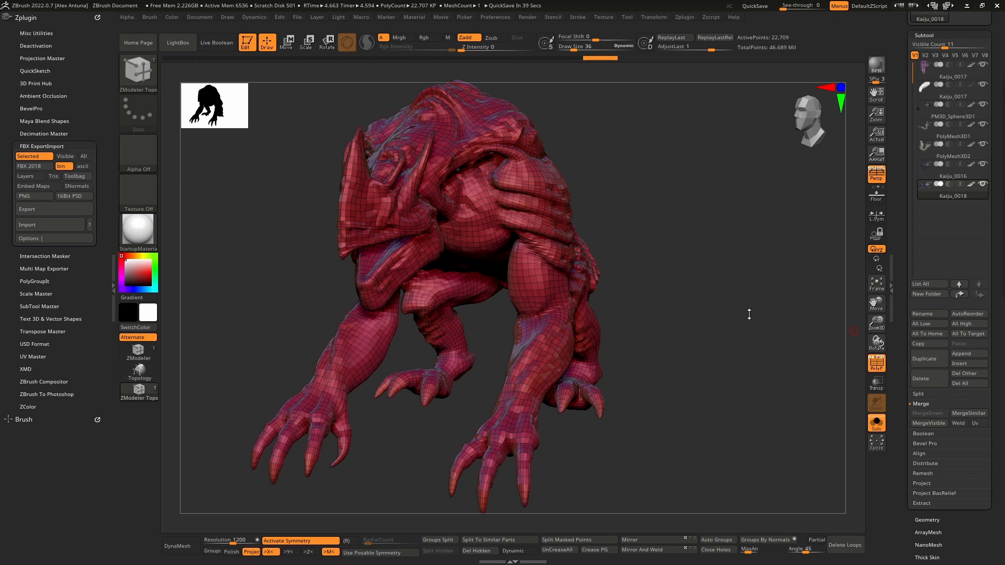
- Hide the polyframe on Kaiju_0018 and step the mesh up to its highest subdivision level
{"action": "left_click_drag", "start_coordinate": [766, 285], "coordinate": [797, 313]}
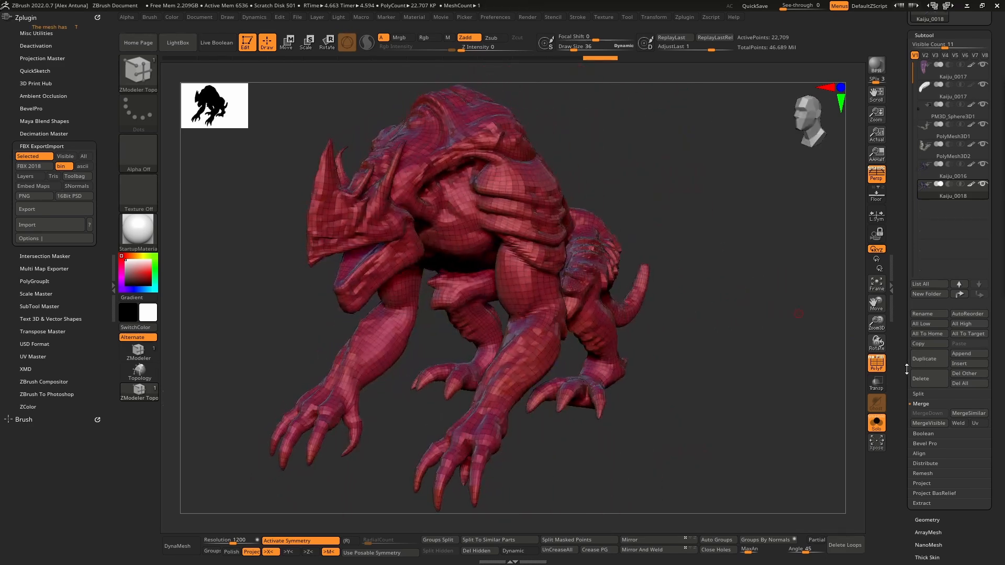
{"action": "left_click", "coordinate": [878, 369]}
{"action": "left_click", "coordinate": [878, 369]}
{"action": "left_click", "coordinate": [878, 370]}
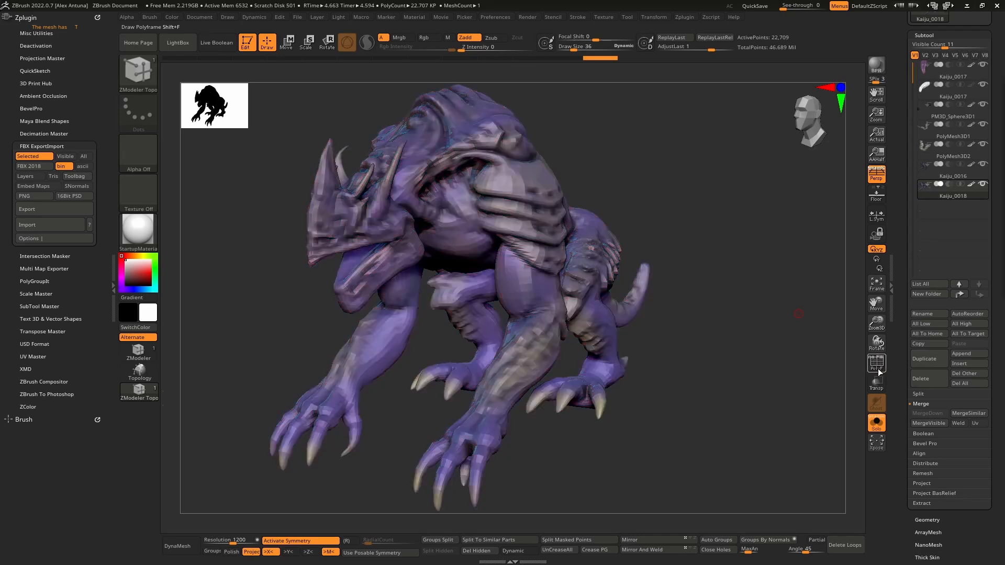
{"action": "key", "text": "d"}
{"action": "key", "text": "d"}
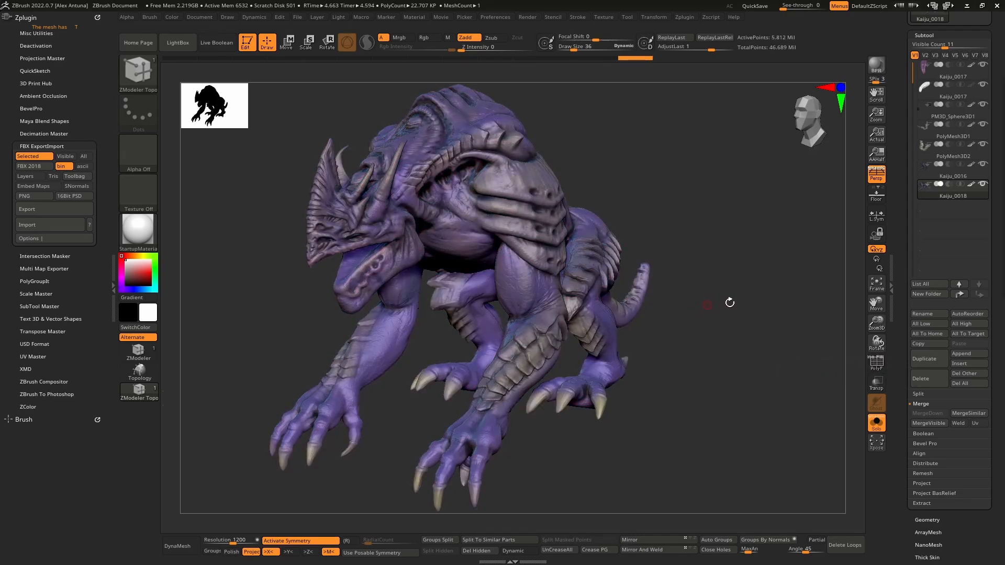
{"action": "key", "text": "d"}
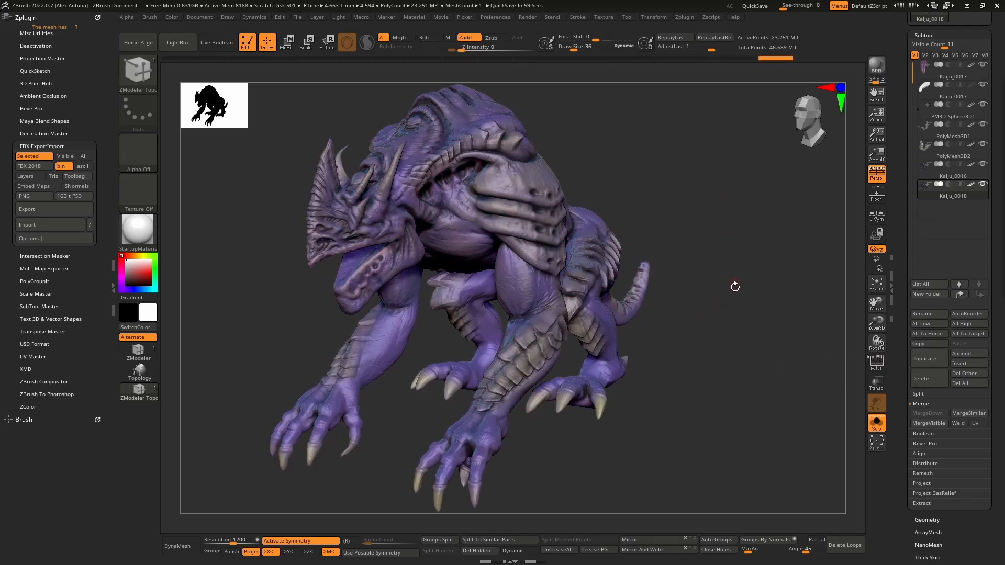
{"action": "mouse_move", "coordinate": [735, 286]}
{"action": "left_mouse_down"}
{"action": "mouse_move", "coordinate": [722, 293]}
{"action": "mouse_move", "coordinate": [769, 293]}
{"action": "left_mouse_up"}
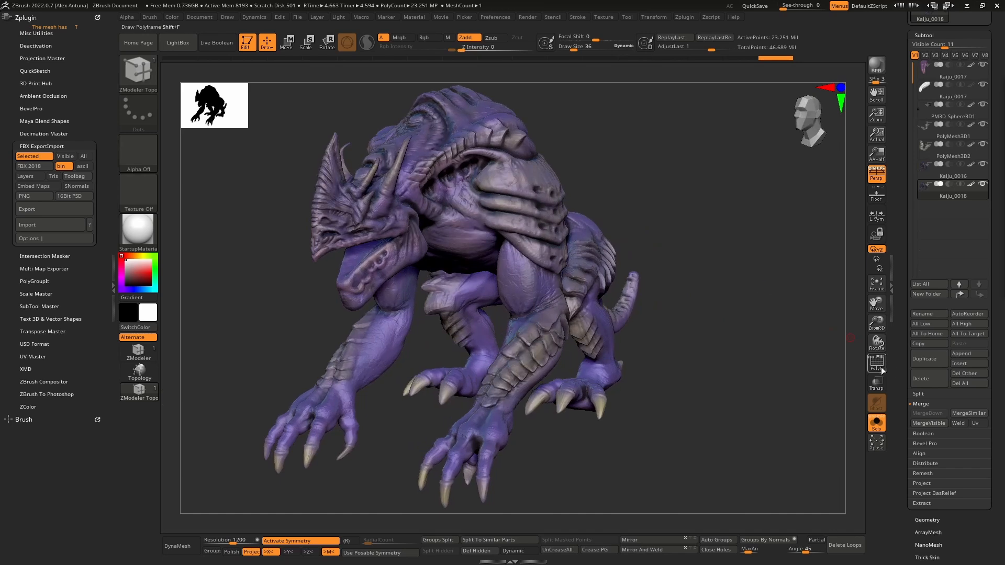
- Toggle the polyframe on the high-resolution mesh, step down to the low-resolution level and view it from the front
{"action": "left_click", "coordinate": [880, 366]}
{"action": "left_click", "coordinate": [880, 366]}
{"action": "key", "text": "shift+d"}
{"action": "left_click_drag", "start_coordinate": [705, 325], "coordinate": [706, 335], "text": "shift"}
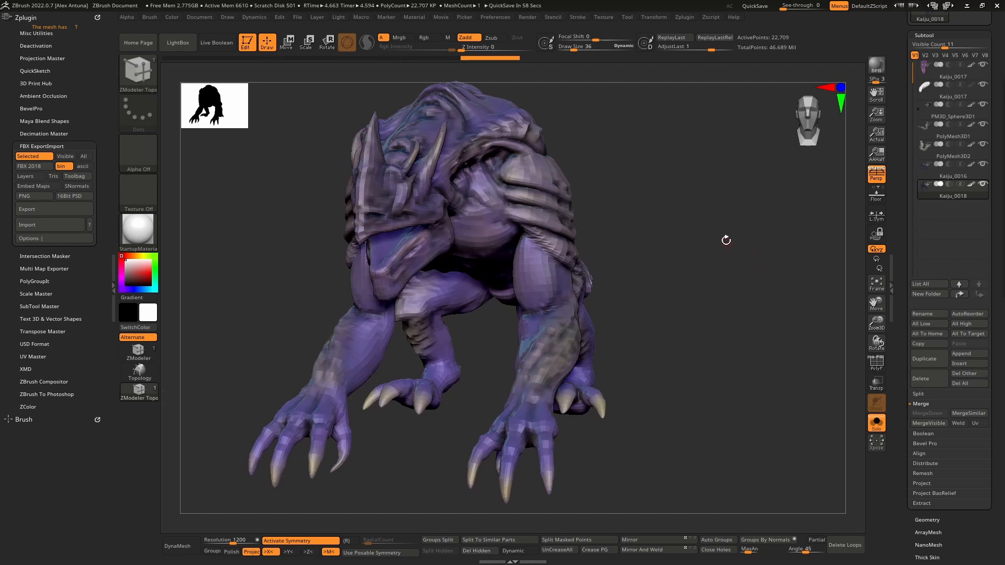
{"action": "left_click_drag", "start_coordinate": [725, 240], "coordinate": [753, 278]}
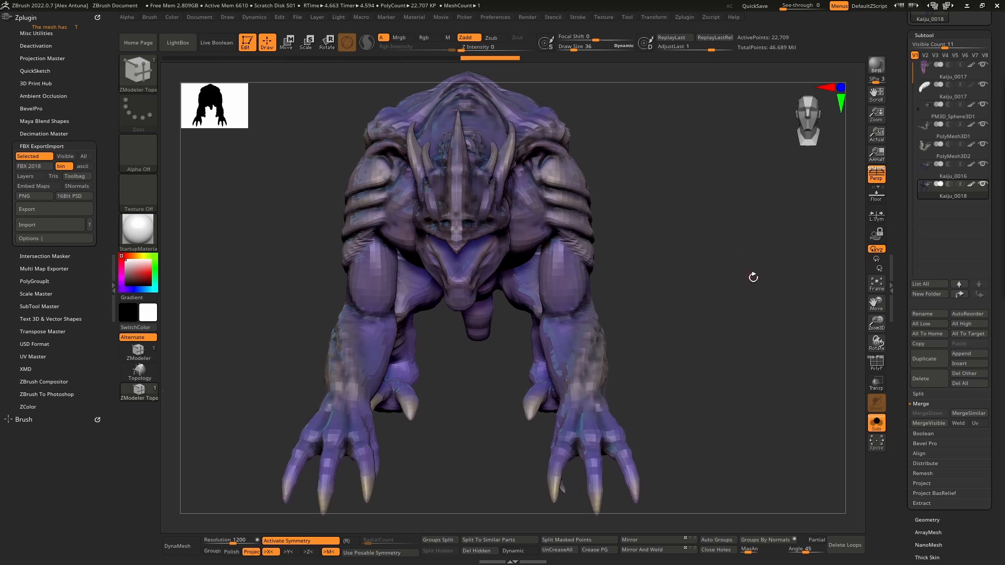
- Delete the Kaiju_0018 subtool and view the remaining kaiju from the side
{"action": "left_click", "coordinate": [933, 377]}
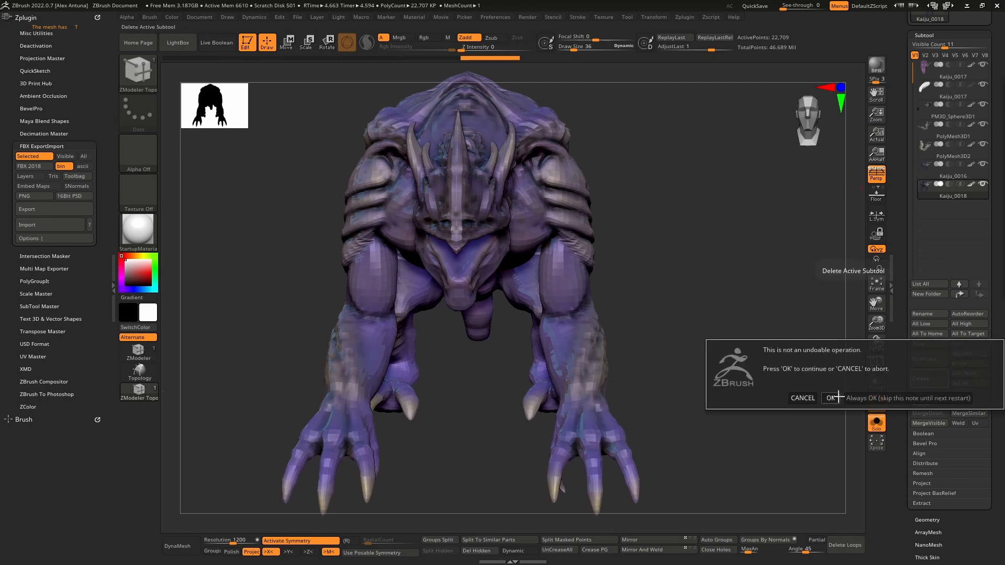
{"action": "left_click", "coordinate": [832, 397]}
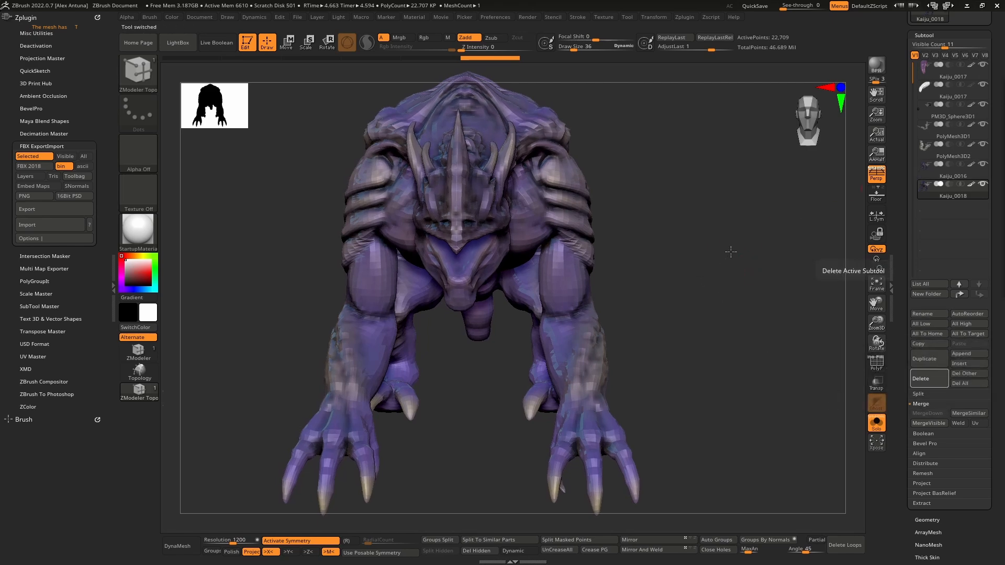
{"action": "left_click_drag", "start_coordinate": [740, 247], "coordinate": [654, 230]}
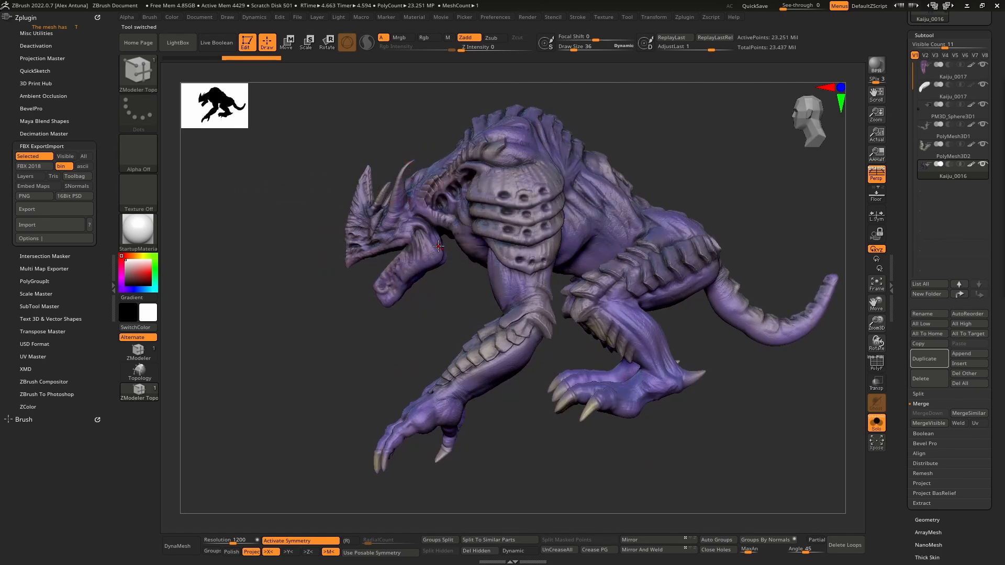
- Inspect the polyframe on Kaiju_0016's head and chest, and show the whole creature with the polyframe and Solo mode off
{"action": "left_click_drag", "start_coordinate": [316, 202], "coordinate": [303, 337], "text": "alt"}
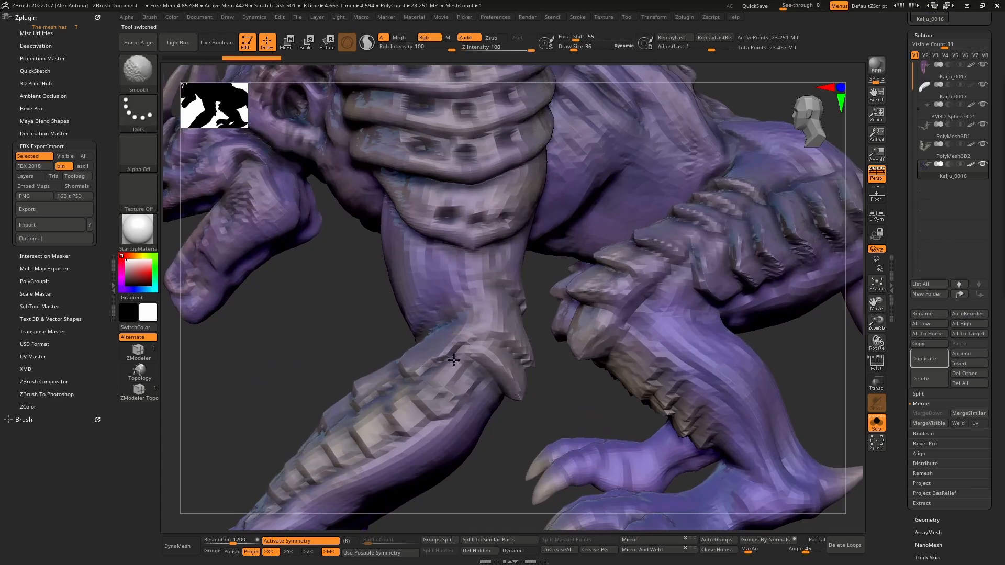
{"action": "left_click_drag", "start_coordinate": [453, 360], "coordinate": [594, 348], "text": "alt"}
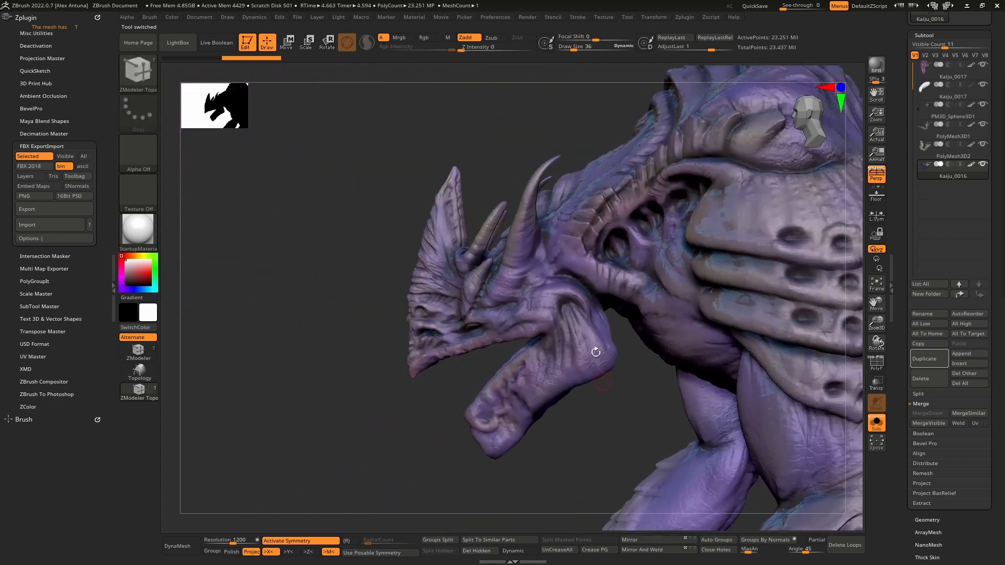
{"action": "left_click", "coordinate": [877, 364]}
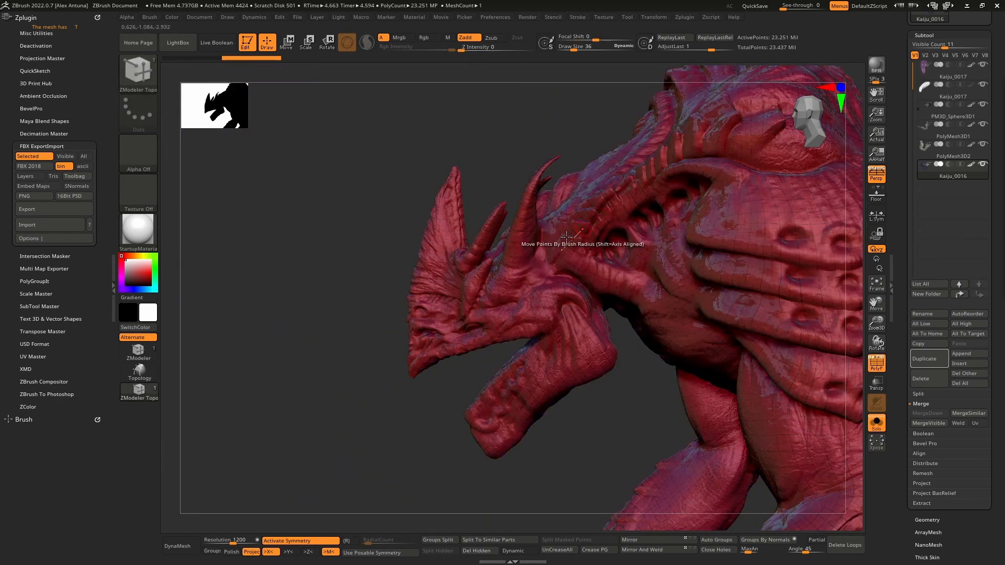
{"action": "mouse_move", "coordinate": [300, 255]}
{"action": "left_mouse_down"}
{"action": "mouse_move", "coordinate": [322, 259]}
{"action": "mouse_move", "coordinate": [294, 256]}
{"action": "mouse_move", "coordinate": [337, 236]}
{"action": "mouse_move", "coordinate": [315, 241]}
{"action": "mouse_move", "coordinate": [326, 227]}
{"action": "mouse_move", "coordinate": [312, 240]}
{"action": "left_mouse_up"}
{"action": "left_click_drag", "start_coordinate": [320, 267], "coordinate": [769, 278]}
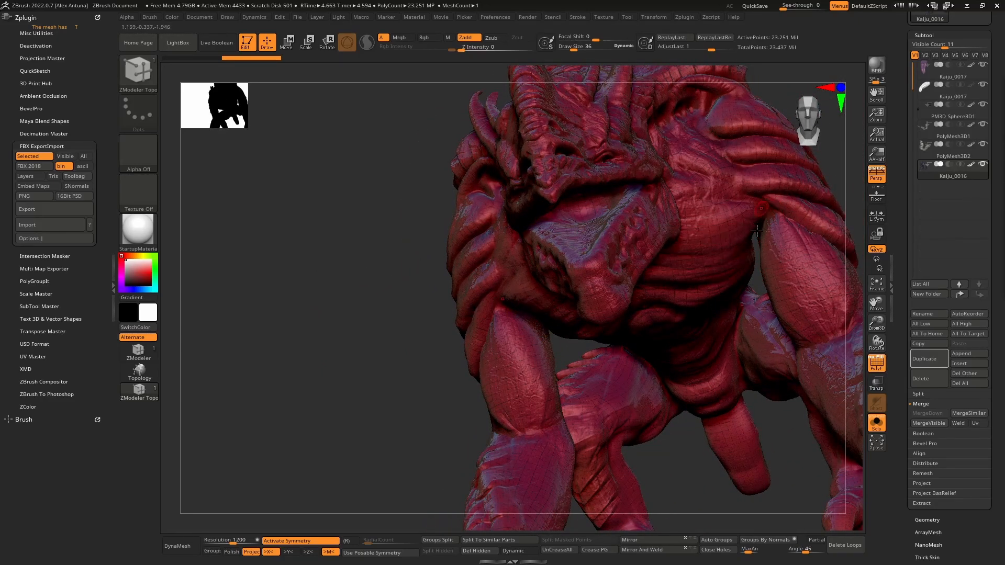
{"action": "left_click_drag", "start_coordinate": [441, 335], "coordinate": [350, 353]}
{"action": "left_click", "coordinate": [876, 365]}
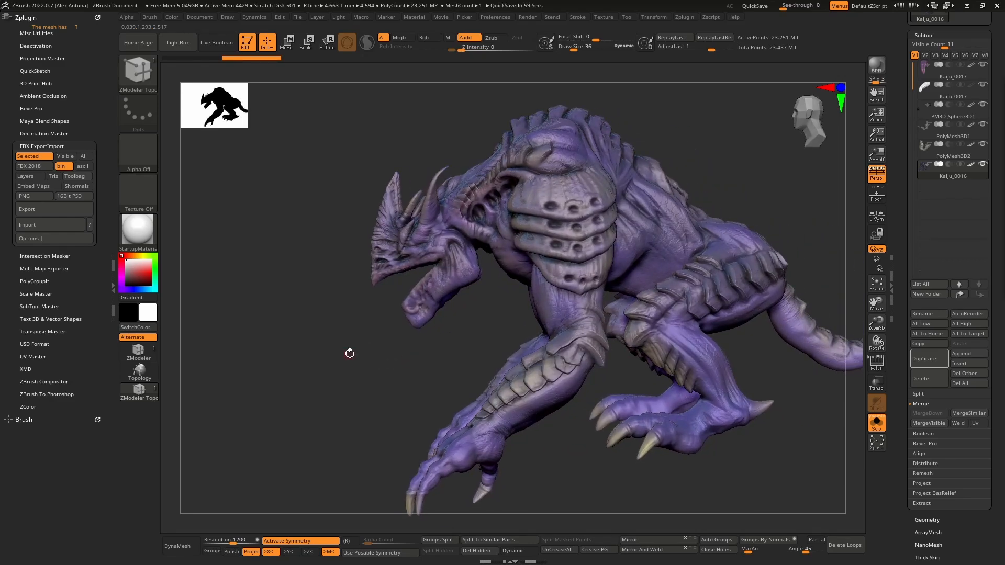
{"action": "left_click_drag", "start_coordinate": [371, 341], "coordinate": [321, 376]}
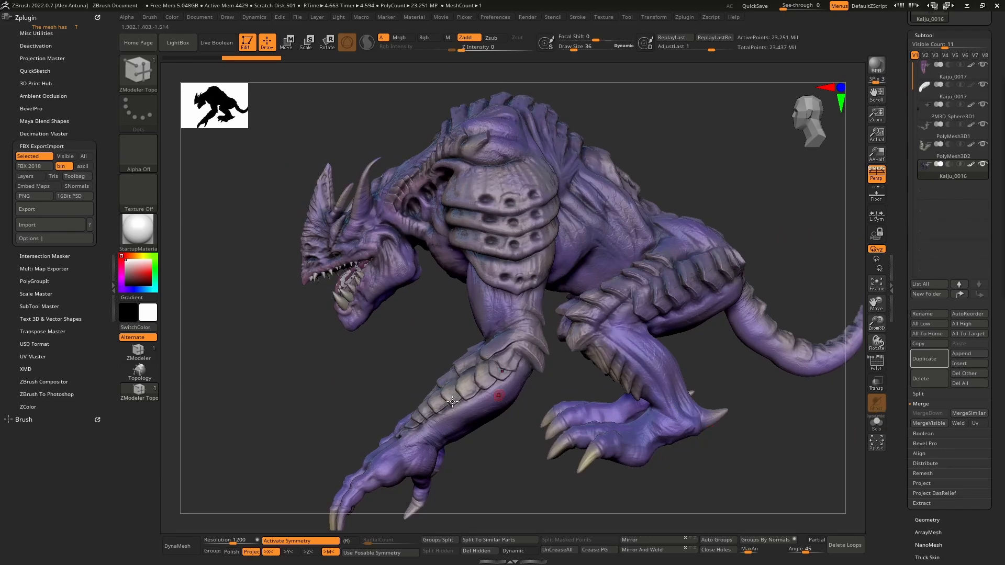
- Create a combined low-resolution posing mesh of the kaiju with Transpose Master's TPoseMesh
{"action": "mouse_move", "coordinate": [301, 352]}
{"action": "left_mouse_down"}
{"action": "mouse_move", "coordinate": [287, 361]}
{"action": "mouse_move", "coordinate": [311, 362]}
{"action": "left_mouse_up"}
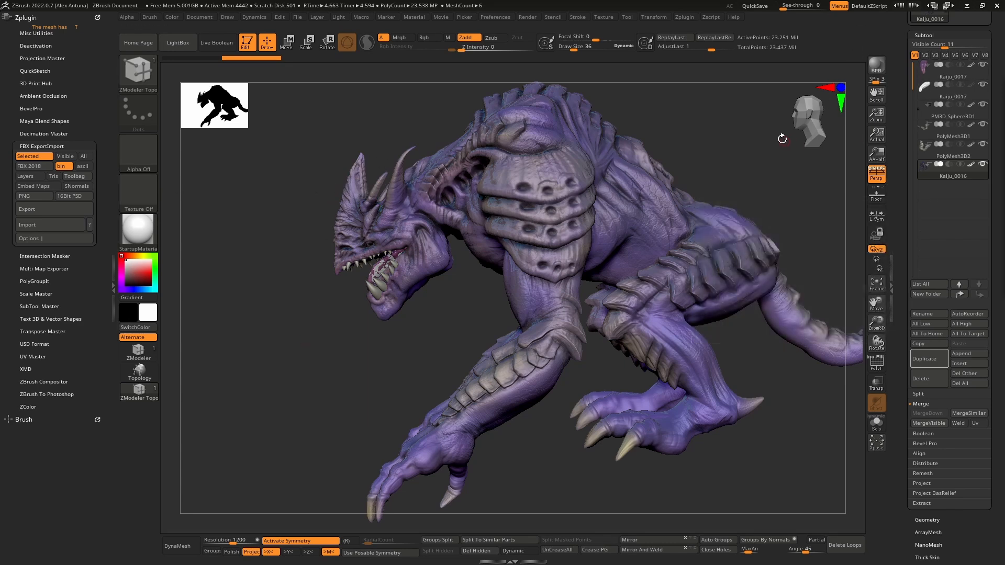
{"action": "mouse_move", "coordinate": [709, 145]}
{"action": "left_mouse_down"}
{"action": "mouse_move", "coordinate": [651, 148]}
{"action": "mouse_move", "coordinate": [714, 147]}
{"action": "left_mouse_up"}
{"action": "left_click", "coordinate": [44, 331]}
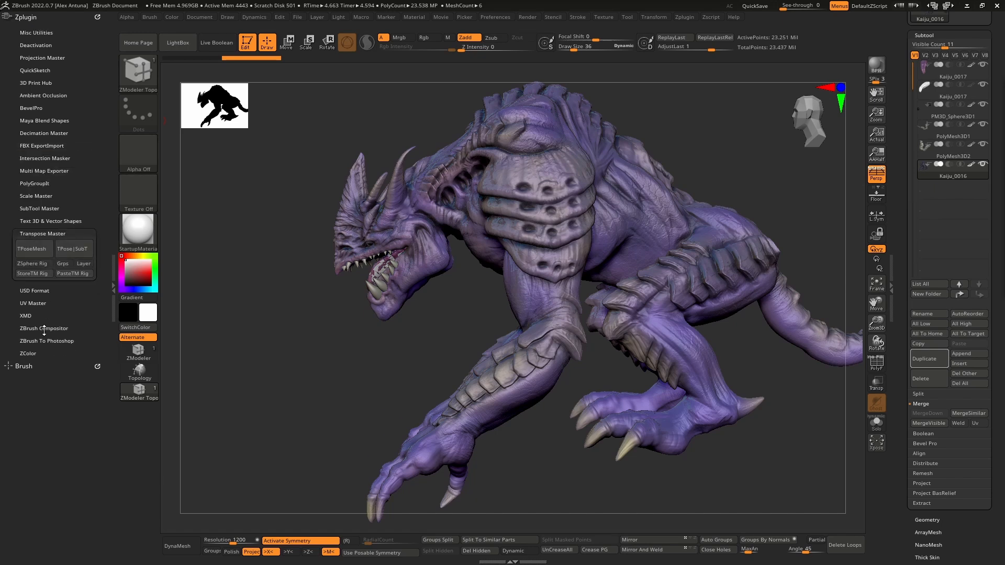
{"action": "left_click", "coordinate": [37, 255]}
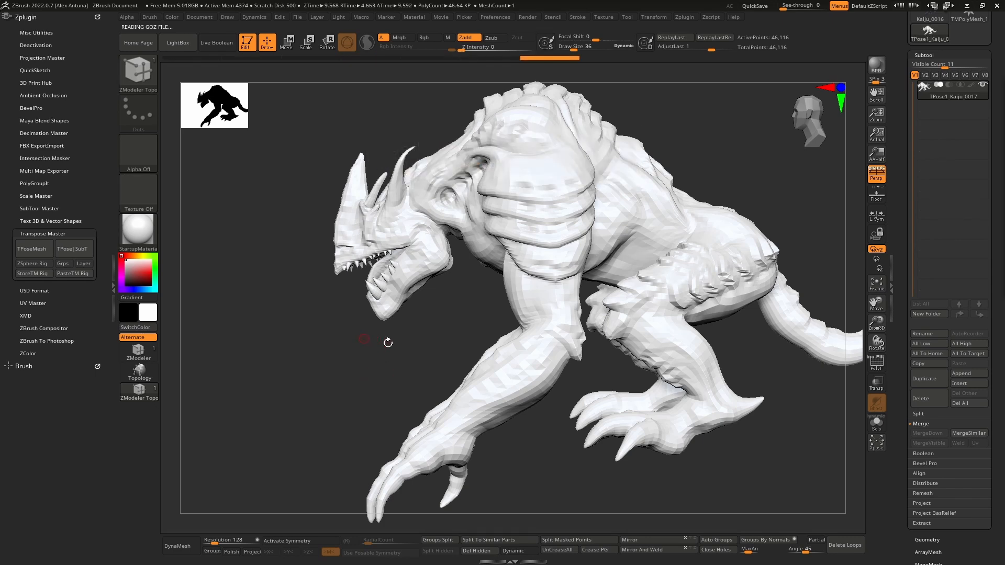
- Turn perspective off and mask the kaiju's head and jaw in side view with the MaskLasso brush
{"action": "mouse_move", "coordinate": [388, 343]}
{"action": "left_mouse_down"}
{"action": "mouse_move", "coordinate": [404, 343]}
{"action": "mouse_move", "coordinate": [350, 312]}
{"action": "mouse_move", "coordinate": [403, 371]}
{"action": "mouse_move", "coordinate": [392, 309]}
{"action": "mouse_move", "coordinate": [390, 332]}
{"action": "left_mouse_up"}
{"action": "key", "text": "p"}
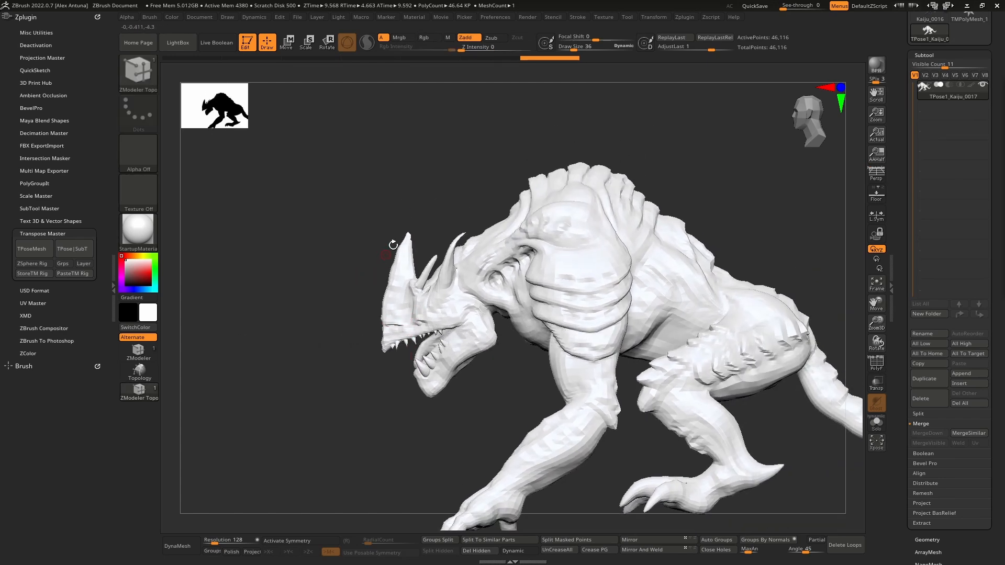
{"action": "key", "text": "ctrl"}
{"action": "left_click", "coordinate": [150, 76]}
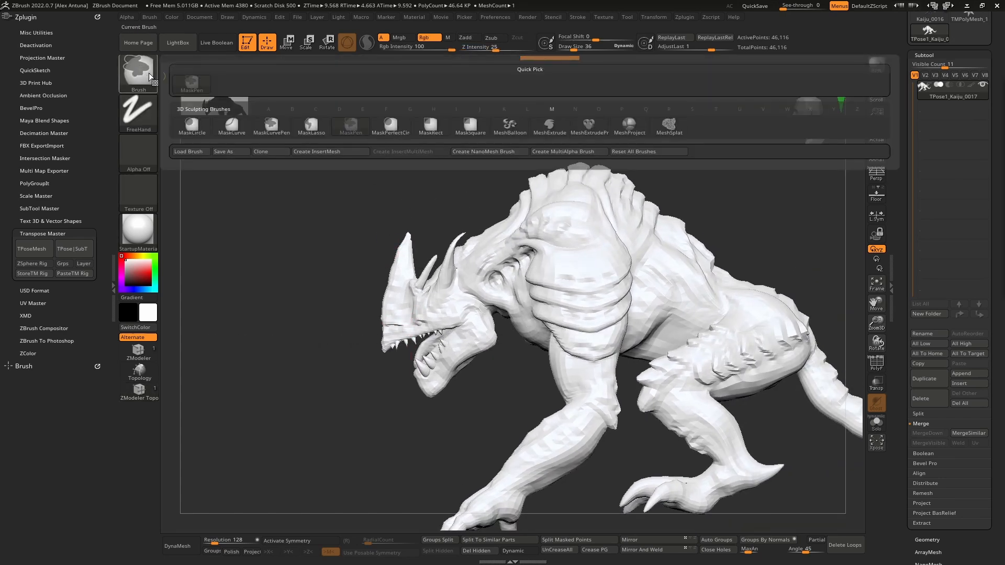
{"action": "left_click", "coordinate": [354, 124]}
{"action": "mouse_move", "coordinate": [301, 326]}
{"action": "left_mouse_down", "text": "ctrl"}
{"action": "mouse_move", "coordinate": [426, 437]}
{"action": "mouse_move", "coordinate": [492, 387]}
{"action": "mouse_move", "coordinate": [505, 331]}
{"action": "left_mouse_up", "text": "ctrl"}
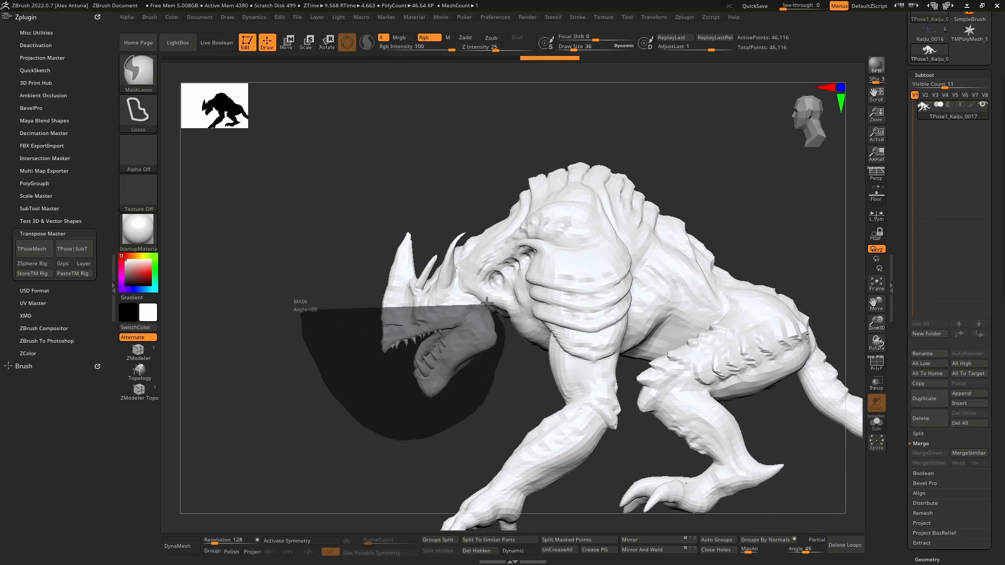
{"action": "left_click_drag", "start_coordinate": [477, 295], "coordinate": [478, 183], "text": "ctrl"}
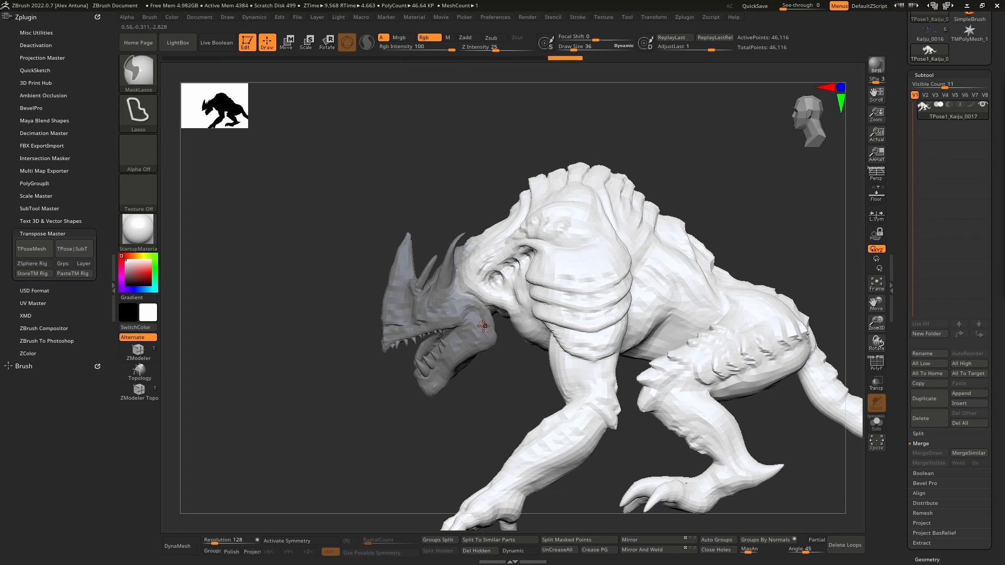
- Invert the mask, place the gizmo at the neck joint, and rotate and reposition the head upward
{"action": "left_click", "coordinate": [298, 266], "text": "ctrl"}
{"action": "key", "text": "w"}
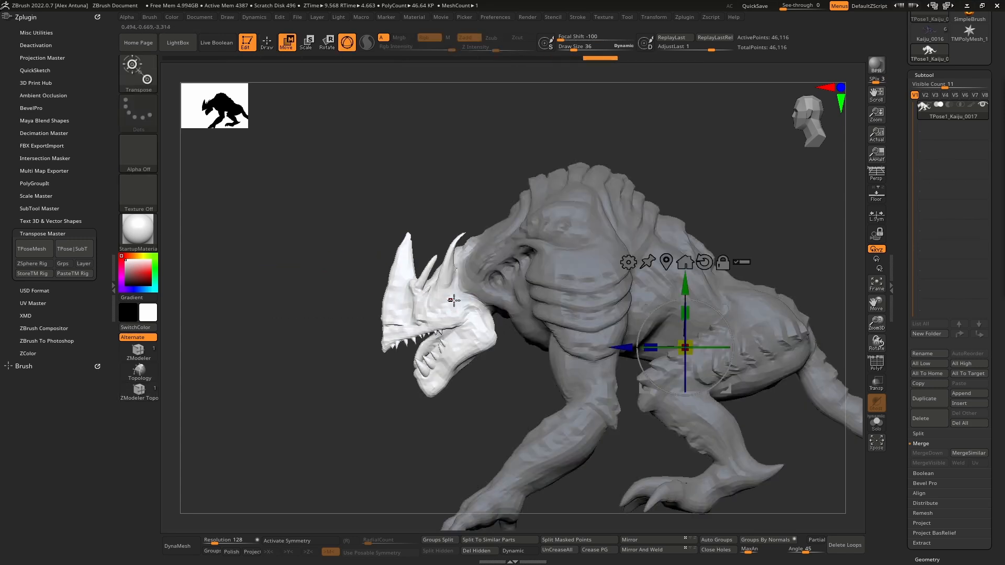
{"action": "left_click", "coordinate": [473, 283], "text": "alt"}
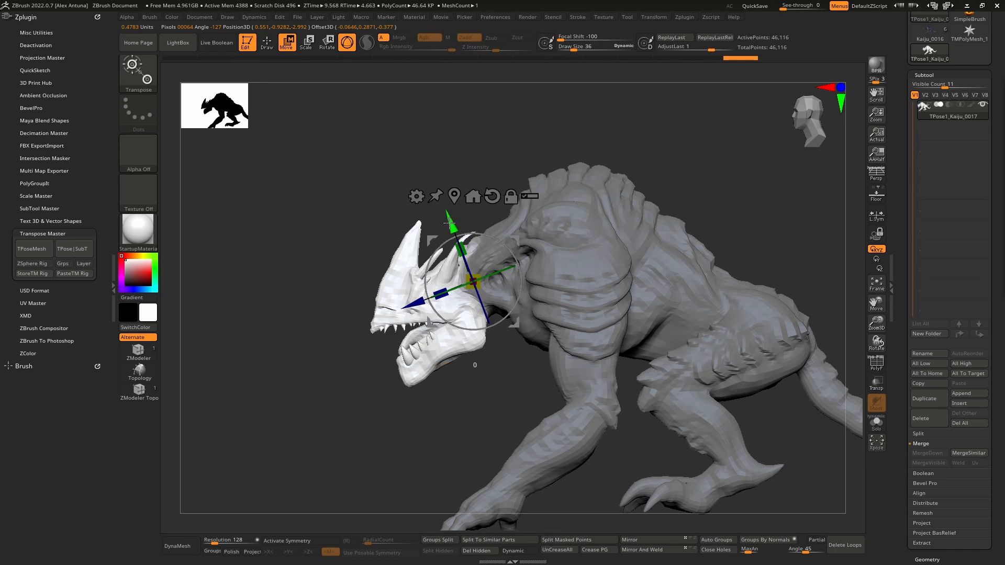
{"action": "left_click_drag", "start_coordinate": [496, 345], "coordinate": [510, 328]}
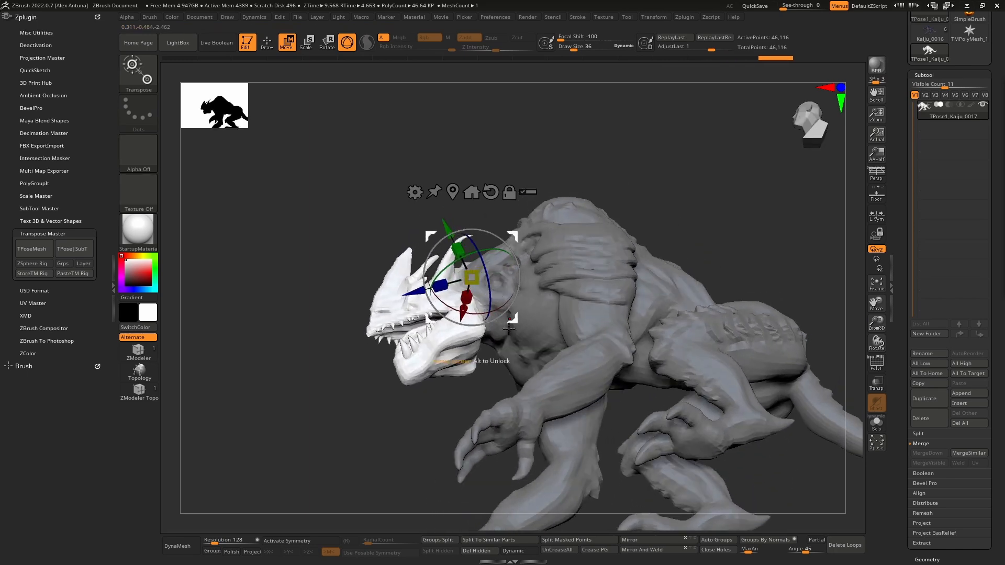
{"action": "right_click_drag", "start_coordinate": [506, 313], "coordinate": [490, 368]}
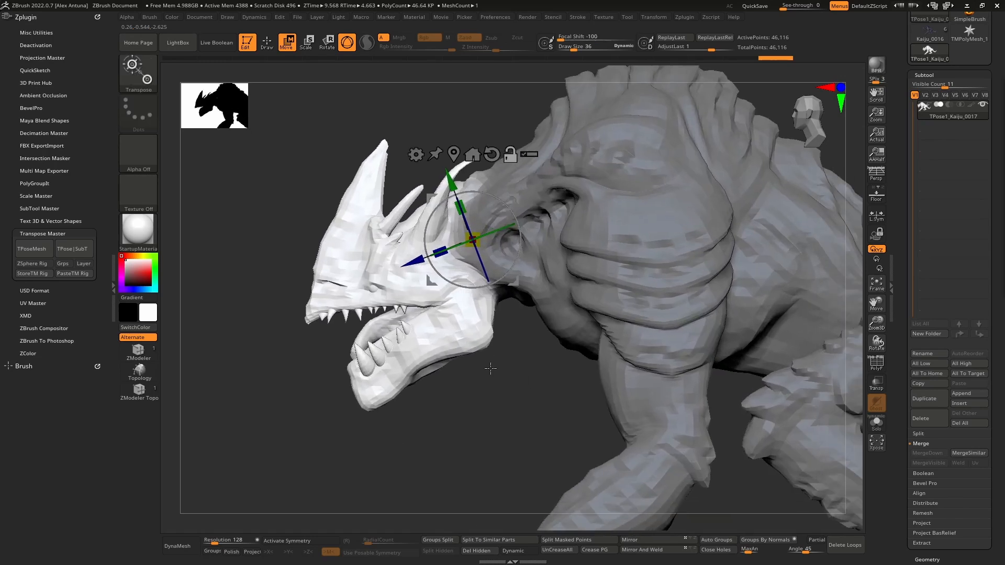
{"action": "left_click_drag", "start_coordinate": [449, 281], "coordinate": [458, 292]}
- Clear the head mask, then lasso-mask the outer half of the tail and invert the mask
{"action": "mouse_move", "coordinate": [465, 366]}
{"action": "left_mouse_down", "text": "alt"}
{"action": "mouse_move", "coordinate": [451, 323]}
{"action": "mouse_move", "coordinate": [550, 316]}
{"action": "mouse_move", "coordinate": [460, 329]}
{"action": "mouse_move", "coordinate": [501, 294]}
{"action": "mouse_move", "coordinate": [594, 273]}
{"action": "mouse_move", "coordinate": [670, 292]}
{"action": "mouse_move", "coordinate": [496, 320]}
{"action": "mouse_move", "coordinate": [518, 314]}
{"action": "mouse_move", "coordinate": [474, 313]}
{"action": "mouse_move", "coordinate": [516, 303]}
{"action": "mouse_move", "coordinate": [482, 291]}
{"action": "mouse_move", "coordinate": [560, 326]}
{"action": "mouse_move", "coordinate": [597, 289]}
{"action": "mouse_move", "coordinate": [651, 308]}
{"action": "left_mouse_up", "text": "alt"}
{"action": "key", "text": "q"}
{"action": "right_click_drag", "start_coordinate": [650, 308], "coordinate": [532, 345], "text": "alt"}
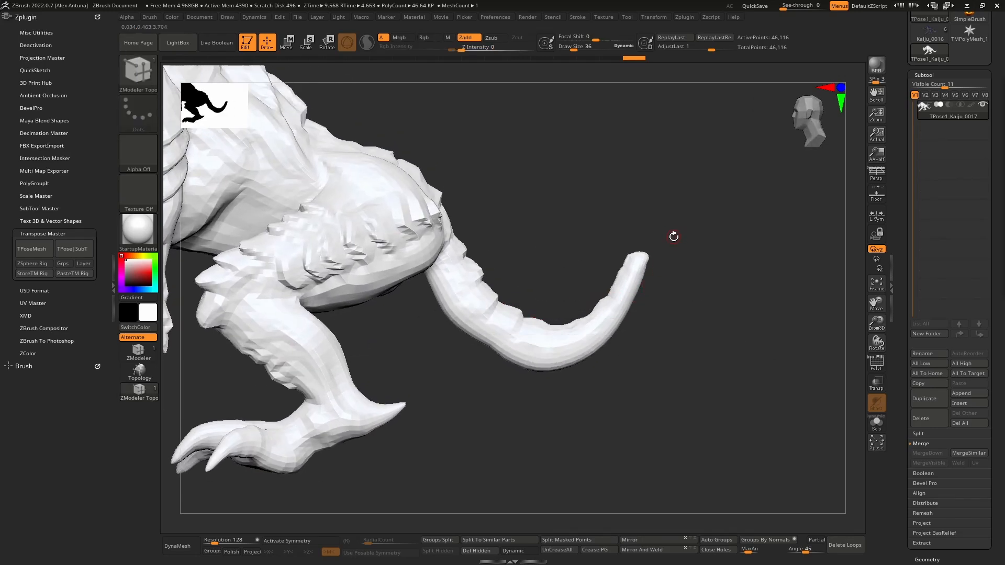
{"action": "key", "text": "ctrl"}
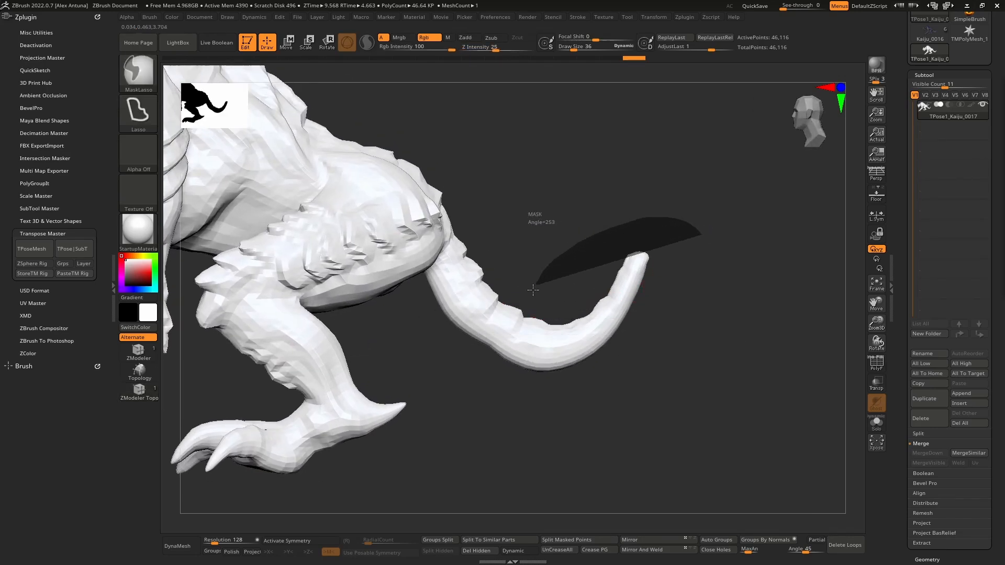
{"action": "mouse_move", "coordinate": [533, 289]}
{"action": "left_mouse_down", "text": "ctrl"}
{"action": "mouse_move", "coordinate": [504, 437]}
{"action": "mouse_move", "coordinate": [528, 304]}
{"action": "left_mouse_up", "text": "ctrl"}
{"action": "left_click", "coordinate": [705, 325], "text": "ctrl"}
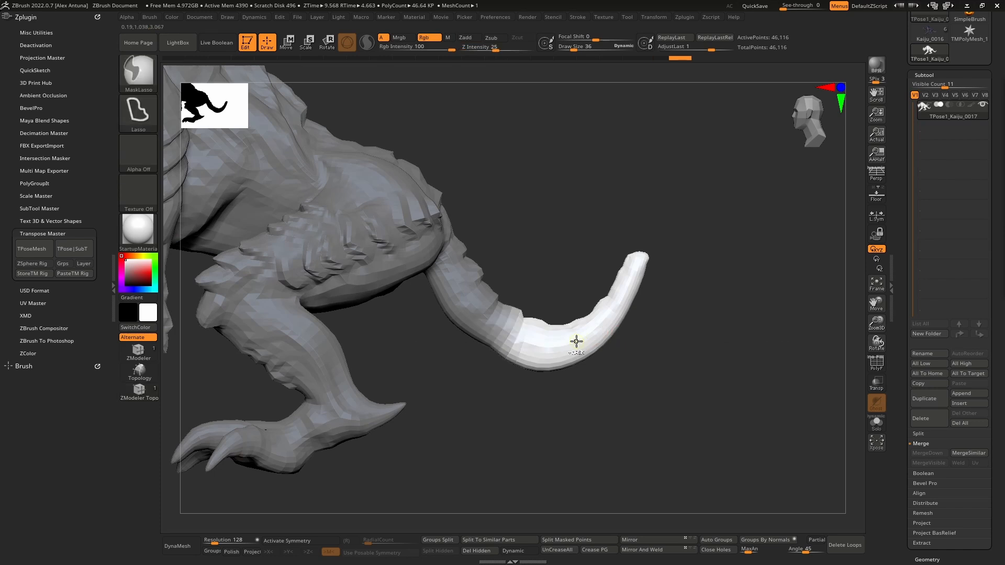
- Place the gizmo at the middle of the tail, rotate the unmasked outer half slightly downward and clear the mask
{"action": "key", "text": "w"}
{"action": "left_click", "coordinate": [530, 342]}
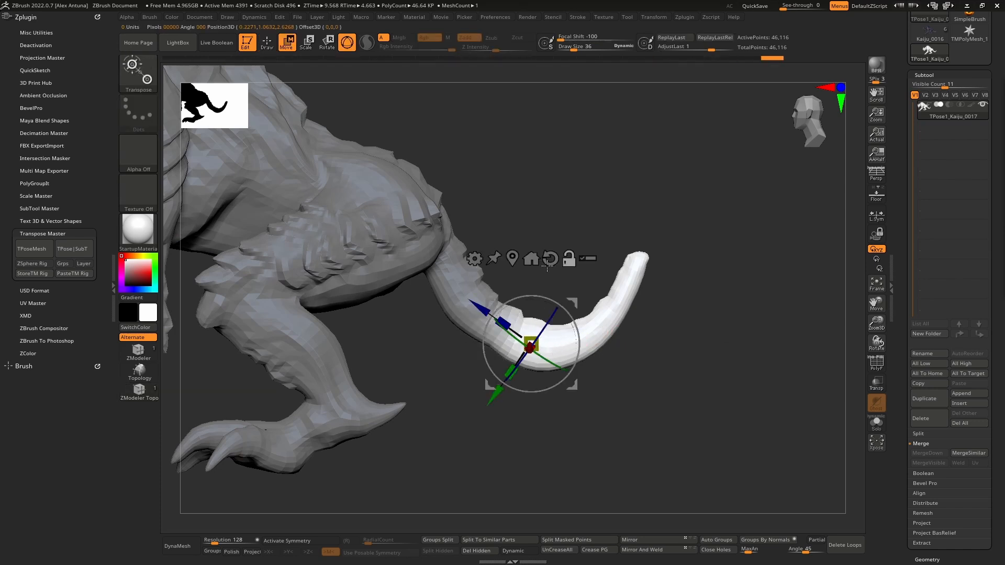
{"action": "left_click_drag", "start_coordinate": [559, 299], "coordinate": [576, 308]}
{"action": "left_click_drag", "start_coordinate": [720, 244], "coordinate": [735, 257], "text": "ctrl"}
- Isolate the tail tip with an inverted lasso mask, rotate it downward around its base and clear the mask
{"action": "mouse_move", "coordinate": [660, 215]}
{"action": "left_mouse_down", "text": "ctrl"}
{"action": "mouse_move", "coordinate": [600, 269]}
{"action": "mouse_move", "coordinate": [721, 377]}
{"action": "mouse_move", "coordinate": [691, 209]}
{"action": "left_mouse_up", "text": "ctrl"}
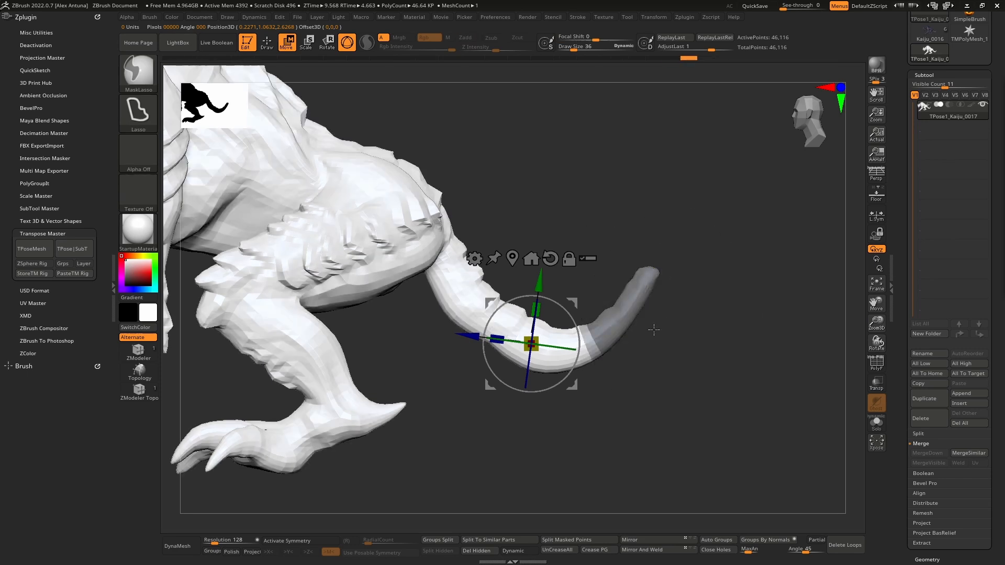
{"action": "left_click", "coordinate": [631, 372], "text": "ctrl"}
{"action": "left_click", "coordinate": [634, 301]}
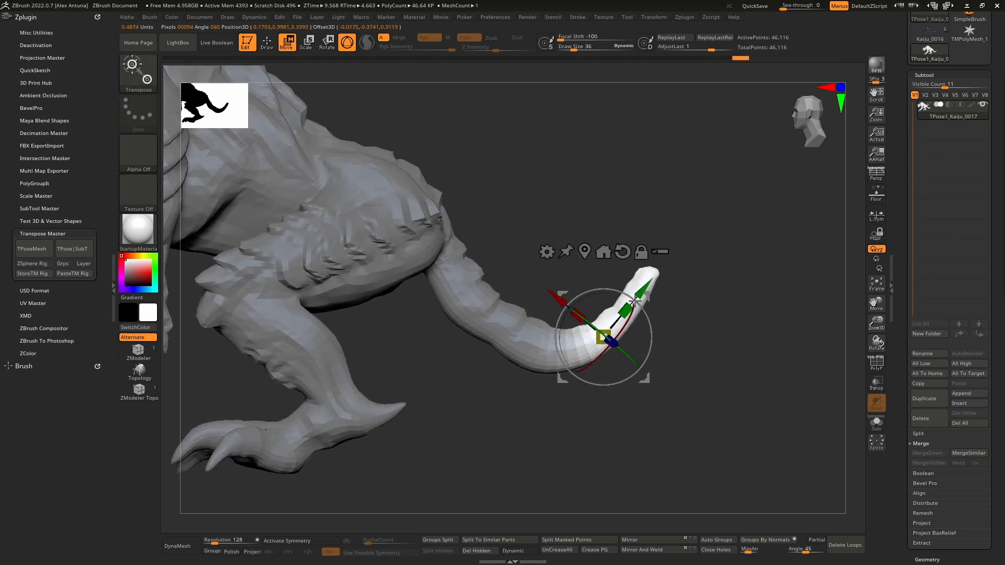
{"action": "left_click_drag", "start_coordinate": [619, 291], "coordinate": [632, 294]}
{"action": "left_click_drag", "start_coordinate": [561, 290], "coordinate": [564, 294]}
{"action": "left_click_drag", "start_coordinate": [748, 413], "coordinate": [686, 315], "text": "ctrl"}
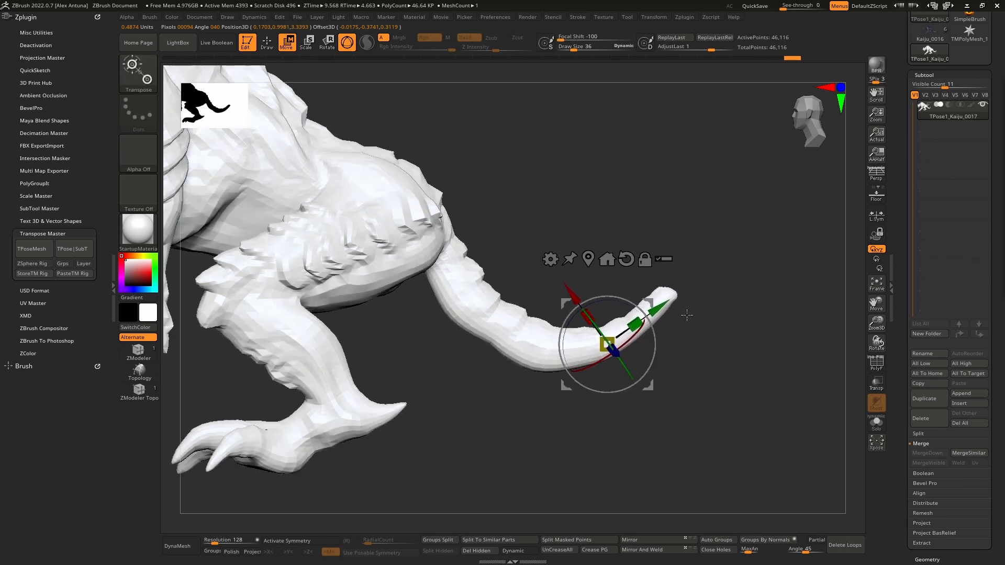
- Isolate a shorter section at the tail's end, rotate and shift it to flatten the upward curl, and clear the mask
{"action": "mouse_move", "coordinate": [745, 250]}
{"action": "left_mouse_down", "text": "ctrl"}
{"action": "mouse_move", "coordinate": [678, 242]}
{"action": "mouse_move", "coordinate": [691, 391]}
{"action": "mouse_move", "coordinate": [701, 387]}
{"action": "left_mouse_up", "text": "ctrl"}
{"action": "left_click", "coordinate": [689, 310], "text": "ctrl"}
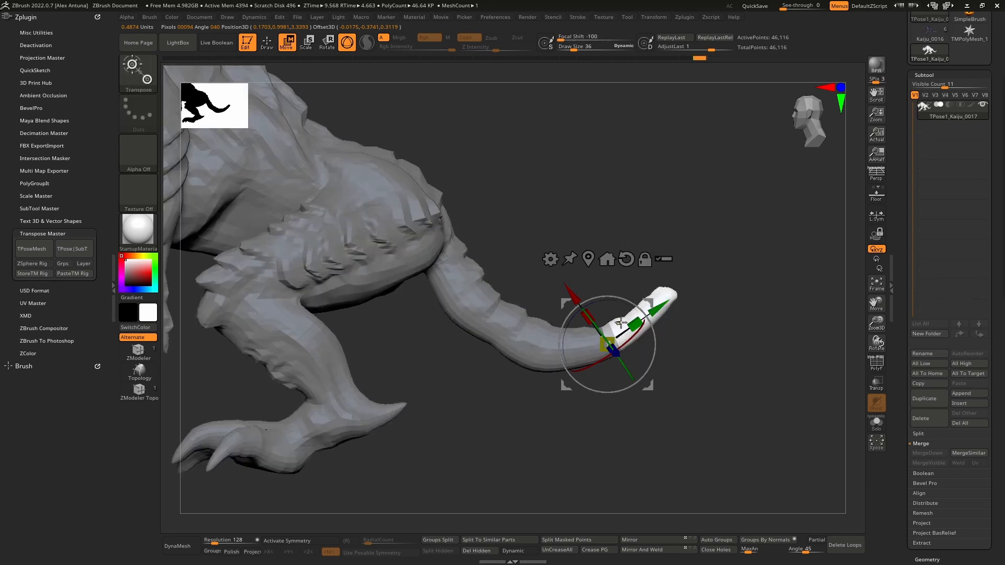
{"action": "left_click", "coordinate": [666, 289], "text": "ctrl"}
{"action": "left_click_drag", "start_coordinate": [631, 310], "coordinate": [648, 361]}
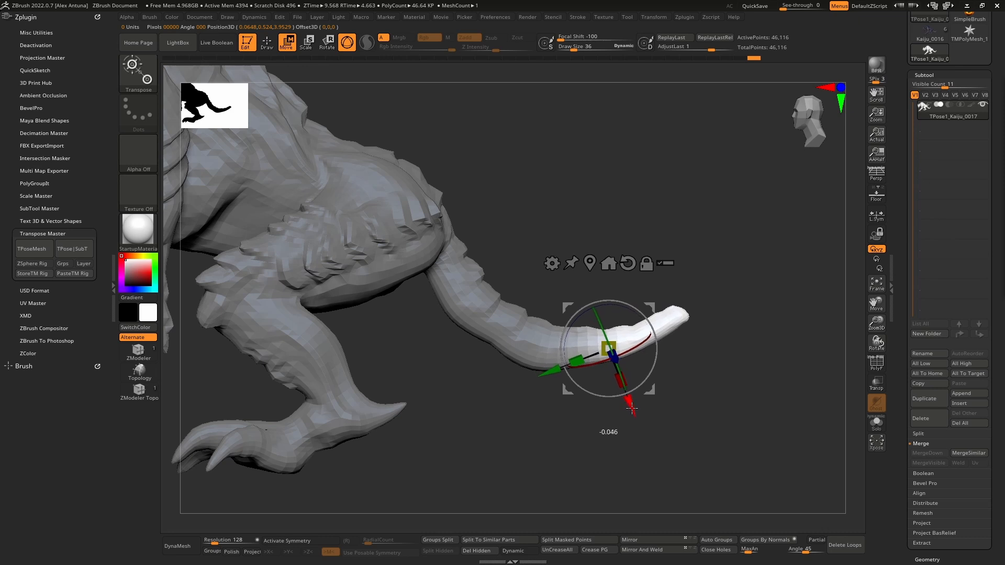
{"action": "key", "text": "q"}
{"action": "left_click_drag", "start_coordinate": [690, 413], "coordinate": [701, 419], "text": "ctrl"}
- Isolate the outer half of the tail again, reset the gizmo orientation, rotate the section downward and clear the mask
{"action": "key", "text": "w"}
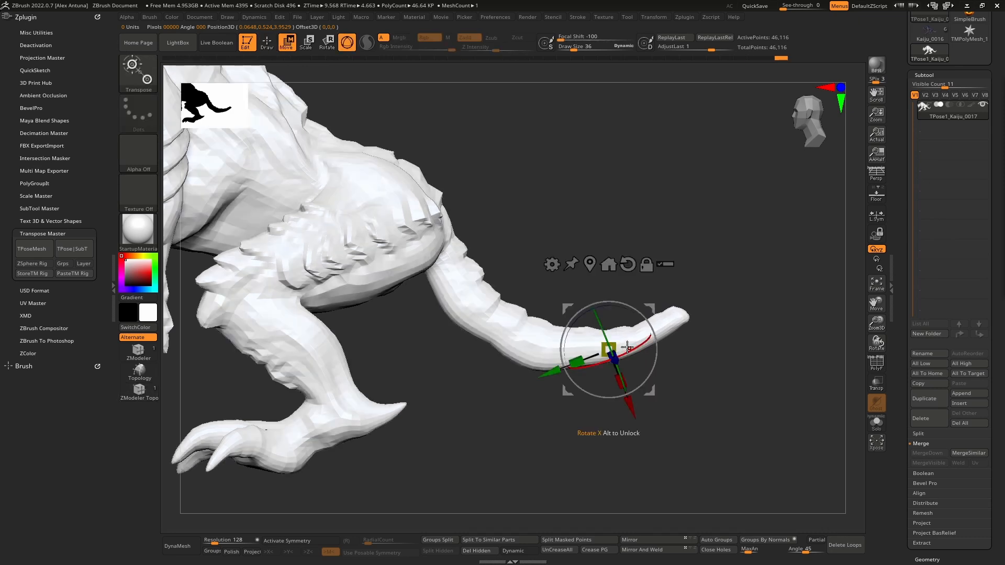
{"action": "mouse_move", "coordinate": [766, 260]}
{"action": "left_mouse_down", "text": "ctrl"}
{"action": "mouse_move", "coordinate": [560, 296]}
{"action": "mouse_move", "coordinate": [777, 397]}
{"action": "mouse_move", "coordinate": [775, 385]}
{"action": "left_mouse_up", "text": "ctrl"}
{"action": "left_click", "coordinate": [733, 363], "text": "ctrl"}
{"action": "left_click", "coordinate": [547, 343], "text": "ctrl"}
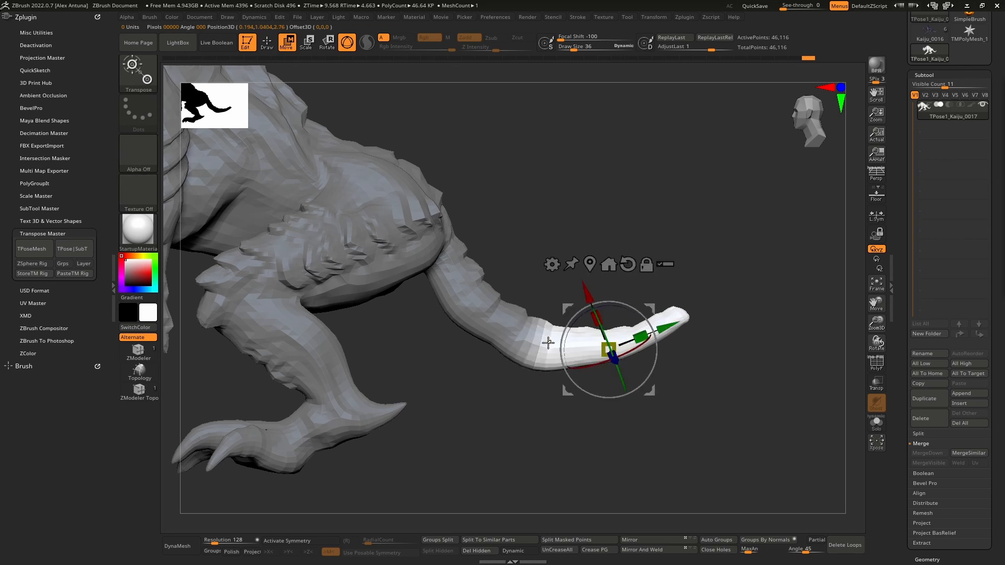
{"action": "left_click", "coordinate": [628, 263]}
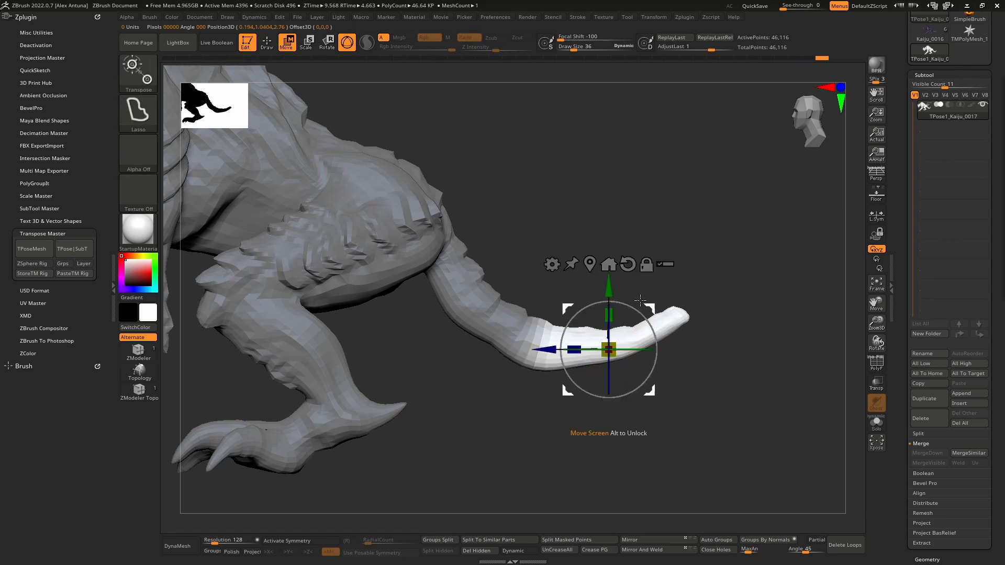
{"action": "left_click_drag", "start_coordinate": [650, 304], "coordinate": [597, 318]}
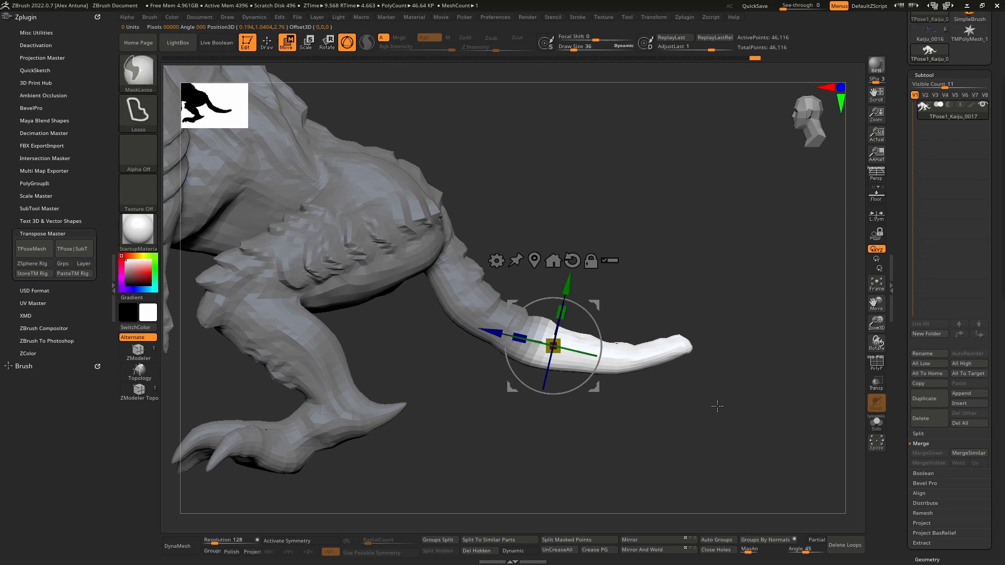
{"action": "left_click_drag", "start_coordinate": [715, 406], "coordinate": [722, 416], "text": "ctrl"}
- Lasso-mask the hind leg from the knee to the foot and invert the mask for posing it with the gizmo
{"action": "left_click_drag", "start_coordinate": [448, 368], "coordinate": [548, 365], "text": "alt"}
{"action": "key", "text": "q"}
{"action": "mouse_move", "coordinate": [450, 324]}
{"action": "left_mouse_down", "text": "alt"}
{"action": "mouse_move", "coordinate": [587, 349]}
{"action": "mouse_move", "coordinate": [571, 329]}
{"action": "mouse_move", "coordinate": [544, 337]}
{"action": "mouse_move", "coordinate": [531, 309]}
{"action": "mouse_move", "coordinate": [578, 285]}
{"action": "left_mouse_up", "text": "alt"}
{"action": "mouse_move", "coordinate": [402, 457]}
{"action": "left_mouse_down", "text": "ctrl"}
{"action": "mouse_move", "coordinate": [670, 486]}
{"action": "mouse_move", "coordinate": [735, 348]}
{"action": "mouse_move", "coordinate": [621, 315]}
{"action": "mouse_move", "coordinate": [554, 275]}
{"action": "mouse_move", "coordinate": [501, 268]}
{"action": "left_mouse_up", "text": "ctrl"}
{"action": "left_click_drag", "start_coordinate": [477, 348], "coordinate": [445, 397], "text": "ctrl"}
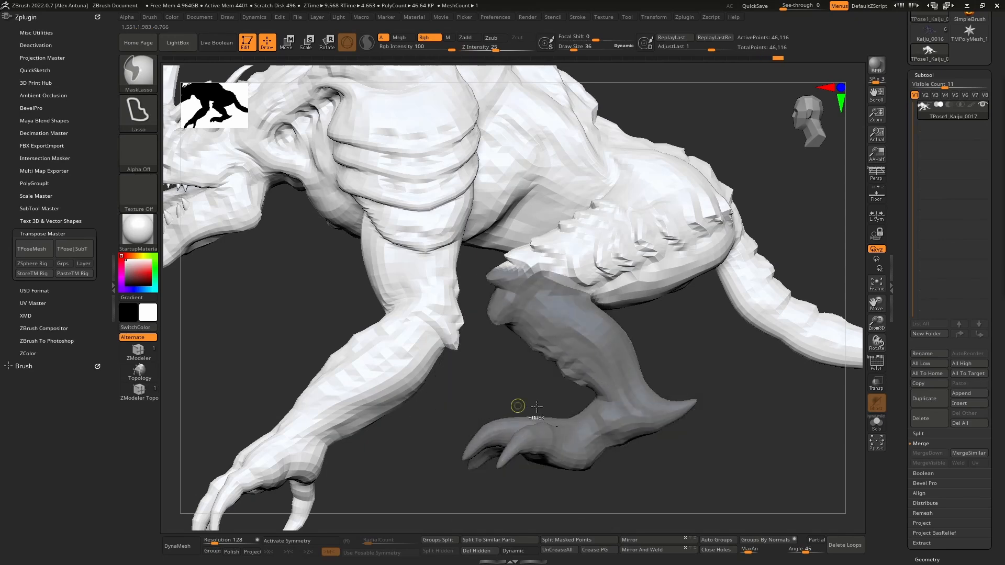
{"action": "left_click", "coordinate": [702, 462], "text": "ctrl"}
{"action": "key", "text": "w"}
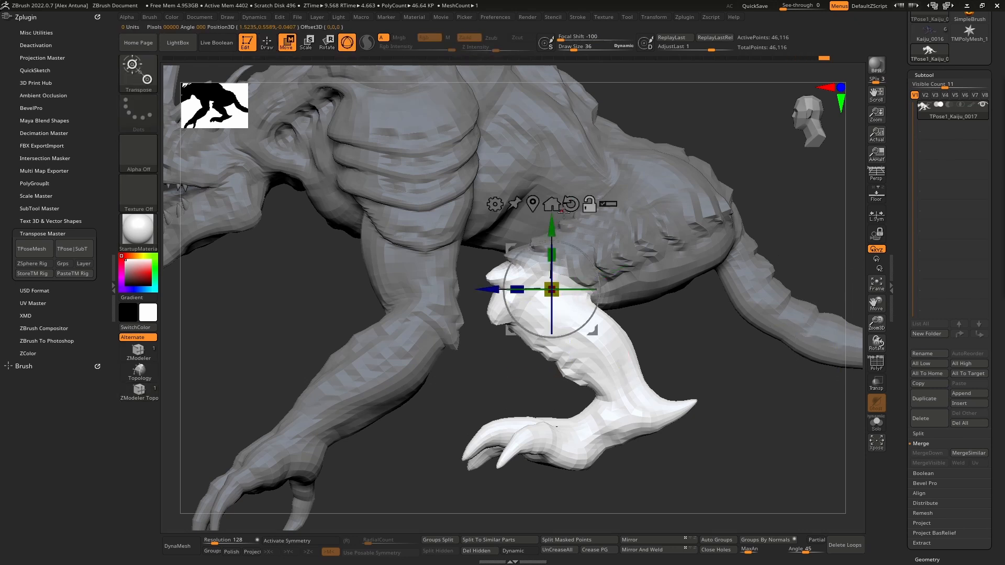
{"action": "left_click_drag", "start_coordinate": [578, 254], "coordinate": [586, 262]}
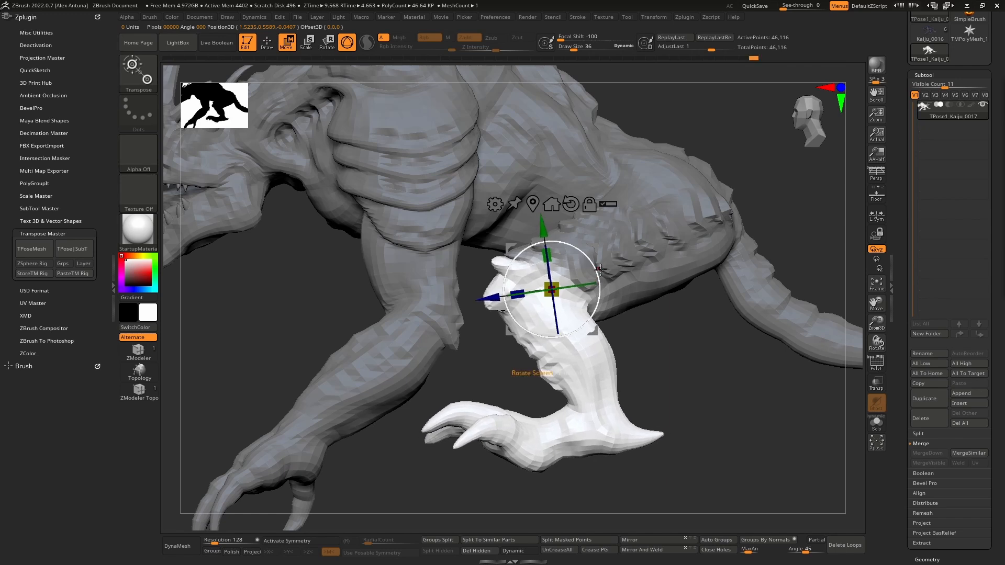
{"action": "key", "text": "ctrl+z"}
{"action": "key", "text": "ctrl+z"}
{"action": "key", "text": "ctrl+z"}
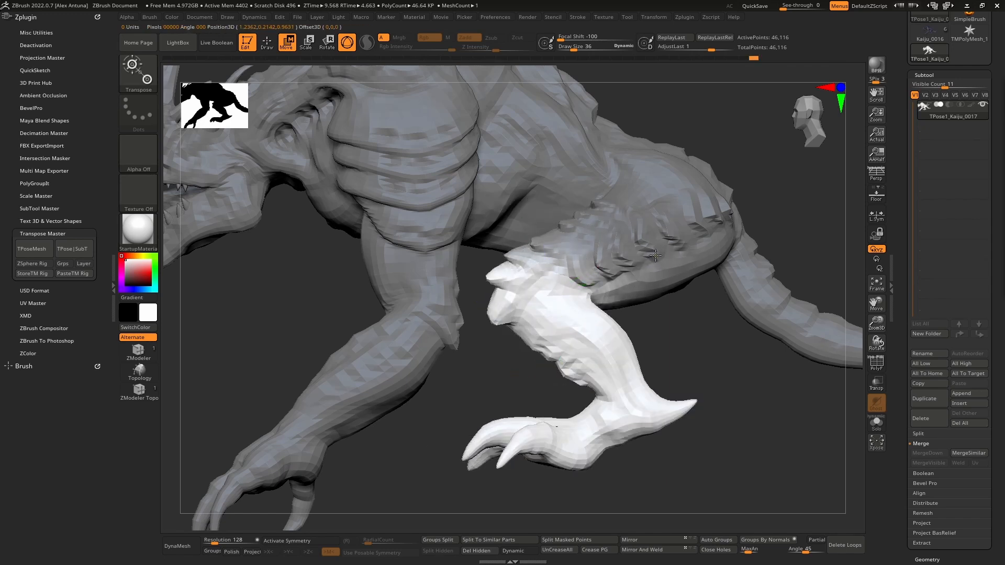
{"action": "key", "text": "ctrl+shift+z"}
{"action": "key", "text": "ctrl+shift+z"}
{"action": "key", "text": "ctrl+shift+z"}
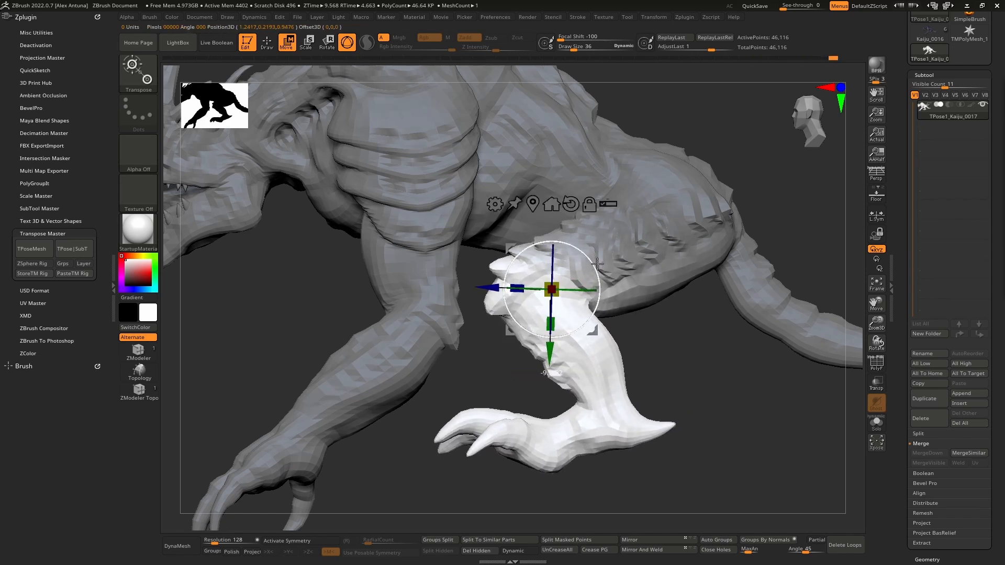
{"action": "left_click_drag", "start_coordinate": [597, 263], "coordinate": [597, 265]}
{"action": "key", "text": "ctrl+z"}
- Invert the lower-leg mask, restore it, and rotate the lower hind leg forward around the knee
{"action": "mouse_move", "coordinate": [710, 328]}
{"action": "left_mouse_down", "text": "ctrl"}
{"action": "mouse_move", "coordinate": [629, 228]}
{"action": "mouse_move", "coordinate": [587, 287]}
{"action": "mouse_move", "coordinate": [684, 358]}
{"action": "left_mouse_up", "text": "ctrl"}
{"action": "left_click", "coordinate": [676, 353], "text": "ctrl"}
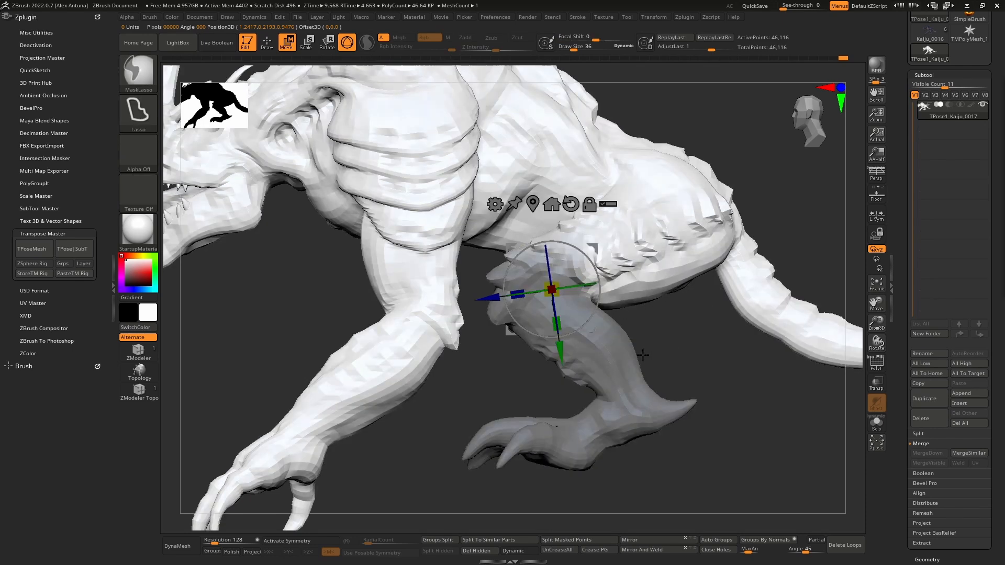
{"action": "left_click", "coordinate": [678, 352], "text": "ctrl"}
{"action": "left_click_drag", "start_coordinate": [590, 267], "coordinate": [605, 289]}
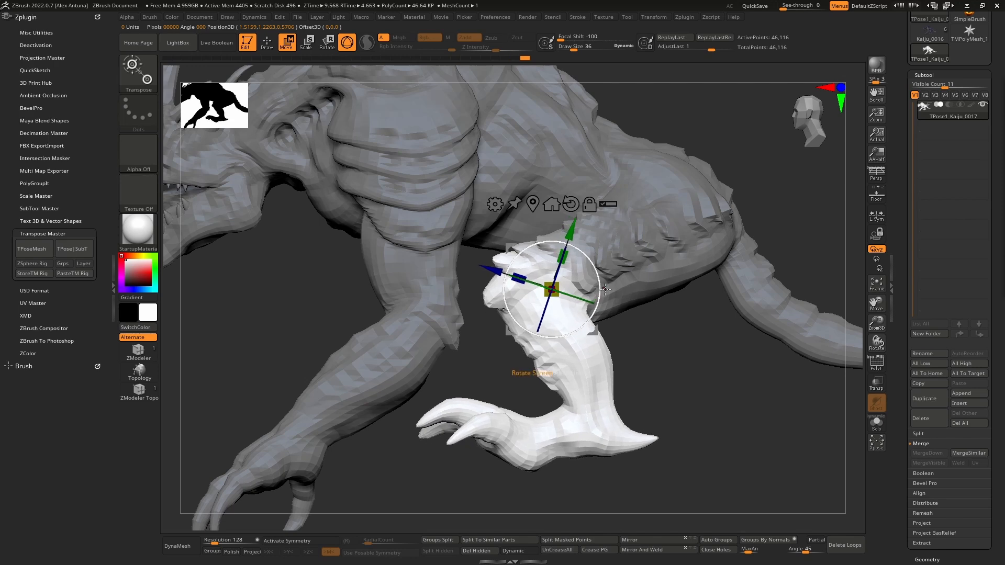
- Isolate the hind foot with an inverted lasso mask, place the gizmo at the ankle, and rotate and shift the foot
{"action": "left_click_drag", "start_coordinate": [706, 439], "coordinate": [718, 460], "text": "ctrl"}
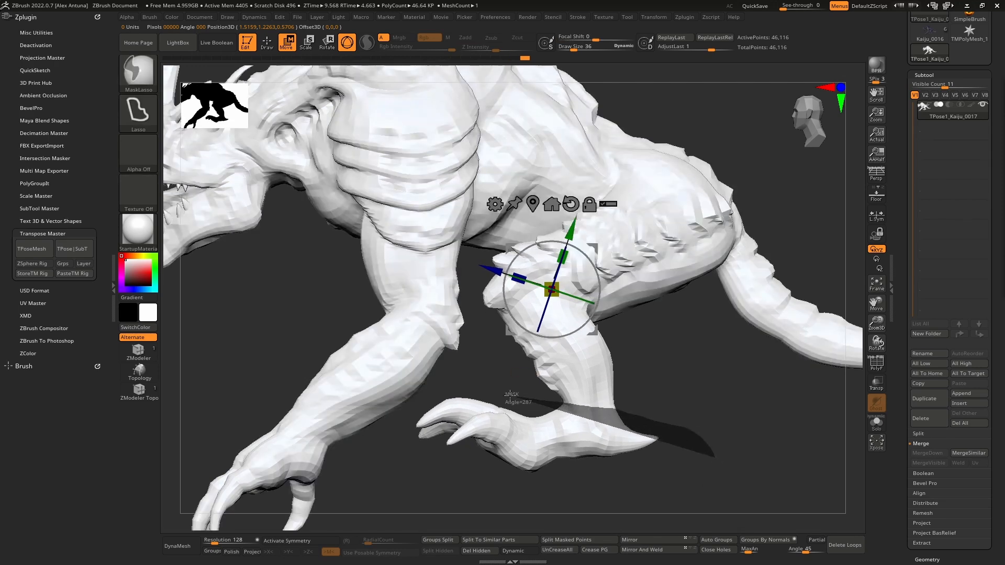
{"action": "mouse_move", "coordinate": [450, 390]}
{"action": "left_mouse_down", "text": "ctrl"}
{"action": "mouse_move", "coordinate": [400, 421]}
{"action": "mouse_move", "coordinate": [544, 490]}
{"action": "mouse_move", "coordinate": [675, 474]}
{"action": "mouse_move", "coordinate": [616, 415]}
{"action": "left_mouse_up", "text": "ctrl"}
{"action": "left_click", "coordinate": [595, 429], "text": "ctrl"}
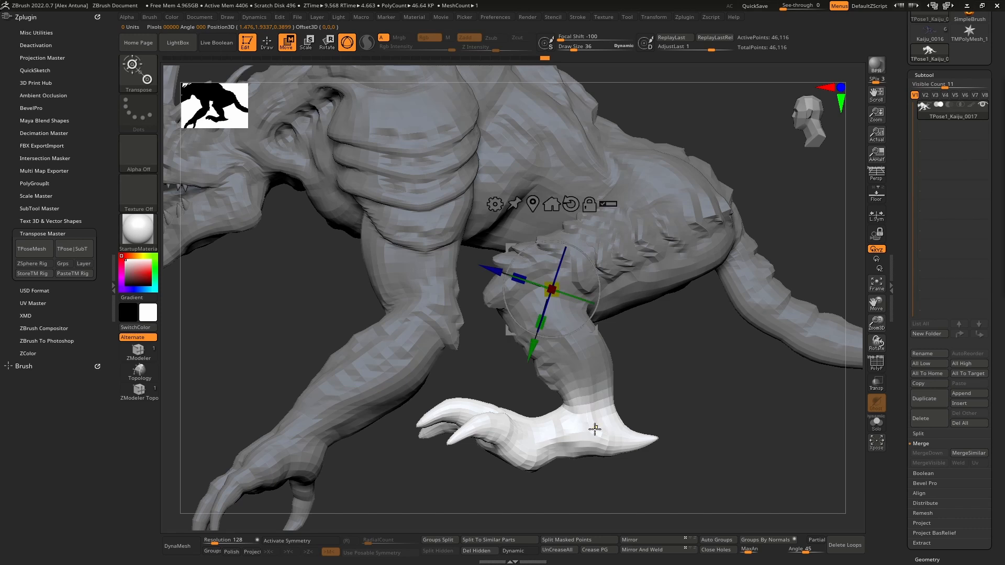
{"action": "left_click", "coordinate": [595, 417]}
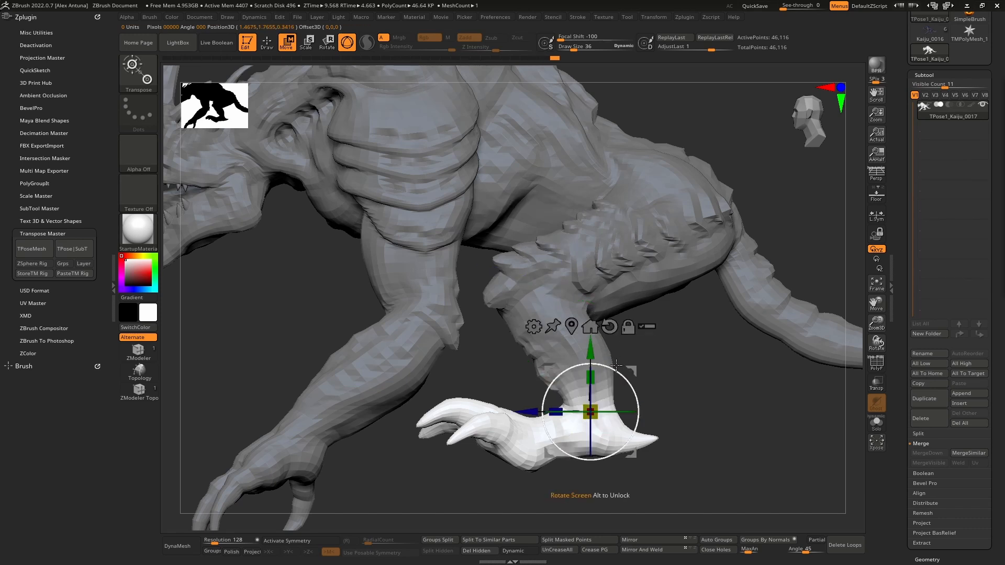
{"action": "left_click_drag", "start_coordinate": [616, 364], "coordinate": [608, 359]}
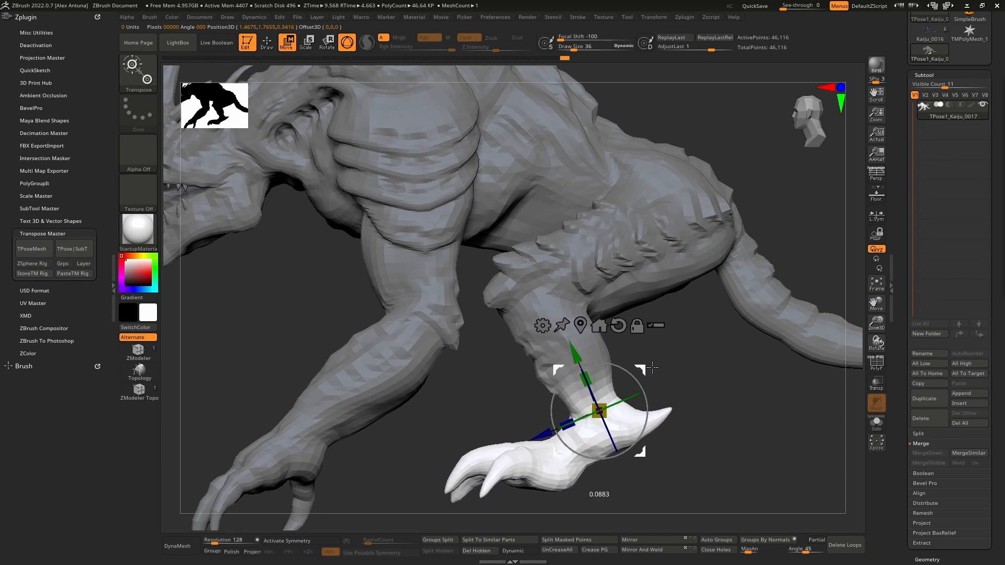
- Clear the mask from the hind foot and check the posed hind leg in Draw mode
{"action": "left_click_drag", "start_coordinate": [716, 364], "coordinate": [690, 365], "text": "ctrl"}
{"action": "key", "text": "q"}
{"action": "mouse_move", "coordinate": [684, 363]}
{"action": "right_mouse_down", "text": "ctrl"}
{"action": "mouse_move", "coordinate": [578, 343]}
{"action": "mouse_move", "coordinate": [652, 344]}
{"action": "mouse_move", "coordinate": [552, 377]}
{"action": "mouse_move", "coordinate": [586, 346]}
{"action": "right_mouse_up", "text": "ctrl"}
{"action": "mouse_move", "coordinate": [586, 346]}
{"action": "right_mouse_down", "text": "ctrl"}
{"action": "mouse_move", "coordinate": [629, 427]}
{"action": "mouse_move", "coordinate": [612, 429]}
{"action": "right_mouse_up", "text": "ctrl"}
{"action": "right_click_drag", "start_coordinate": [612, 429], "coordinate": [639, 405], "text": "alt"}
{"action": "mouse_move", "coordinate": [595, 386]}
{"action": "right_mouse_down", "text": "ctrl"}
{"action": "mouse_move", "coordinate": [628, 312]}
{"action": "mouse_move", "coordinate": [595, 406]}
{"action": "right_mouse_up", "text": "ctrl"}
{"action": "right_click_drag", "start_coordinate": [598, 348], "coordinate": [642, 309]}
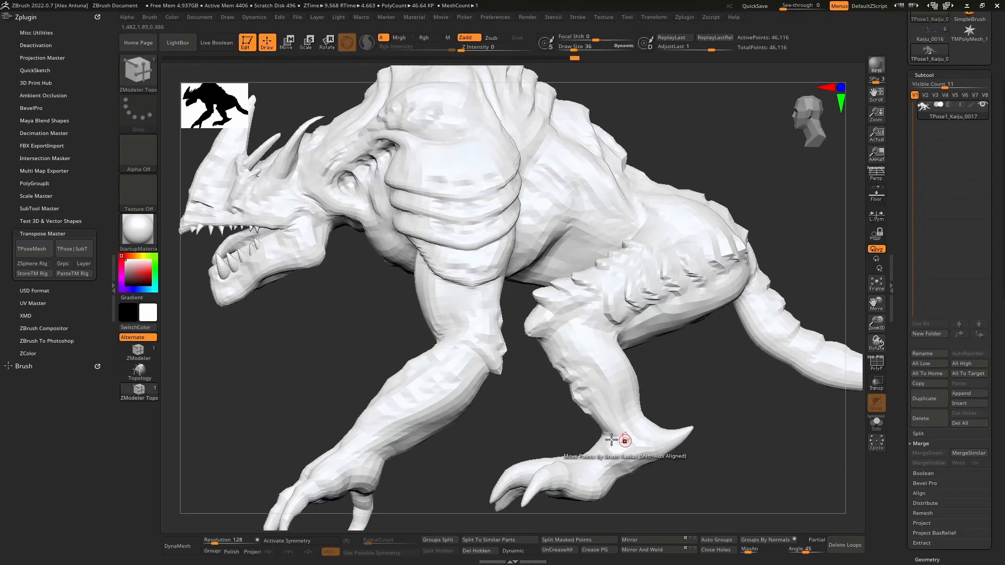
- Try isolating one front arm with a lasso mask drawn from a low angle, and clear that mask
{"action": "mouse_move", "coordinate": [610, 439]}
{"action": "right_mouse_down"}
{"action": "mouse_move", "coordinate": [639, 403]}
{"action": "mouse_move", "coordinate": [623, 359]}
{"action": "mouse_move", "coordinate": [600, 373]}
{"action": "mouse_move", "coordinate": [587, 271]}
{"action": "mouse_move", "coordinate": [639, 307]}
{"action": "right_mouse_up"}
{"action": "key", "text": "ctrl"}
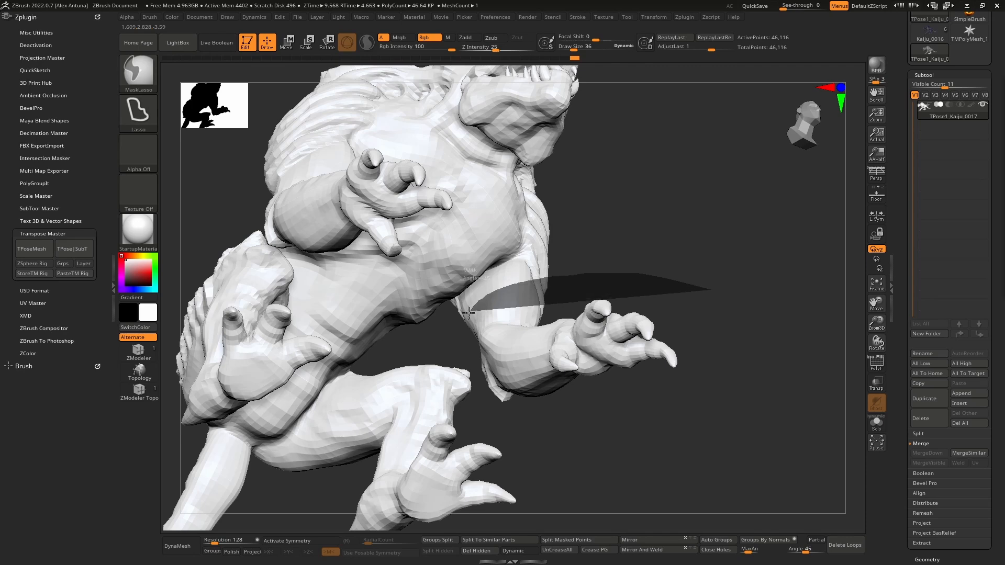
{"action": "mouse_move", "coordinate": [492, 406]}
{"action": "left_mouse_down", "text": "ctrl"}
{"action": "mouse_move", "coordinate": [693, 361]}
{"action": "mouse_move", "coordinate": [701, 342]}
{"action": "left_mouse_up", "text": "ctrl"}
{"action": "mouse_move", "coordinate": [701, 343]}
{"action": "right_mouse_down"}
{"action": "mouse_move", "coordinate": [649, 346]}
{"action": "mouse_move", "coordinate": [666, 332]}
{"action": "mouse_move", "coordinate": [493, 358]}
{"action": "mouse_move", "coordinate": [637, 415]}
{"action": "mouse_move", "coordinate": [498, 298]}
{"action": "mouse_move", "coordinate": [507, 287]}
{"action": "mouse_move", "coordinate": [574, 337]}
{"action": "mouse_move", "coordinate": [588, 287]}
{"action": "mouse_move", "coordinate": [624, 296]}
{"action": "right_mouse_up"}
{"action": "left_click", "coordinate": [623, 296], "text": "ctrl"}
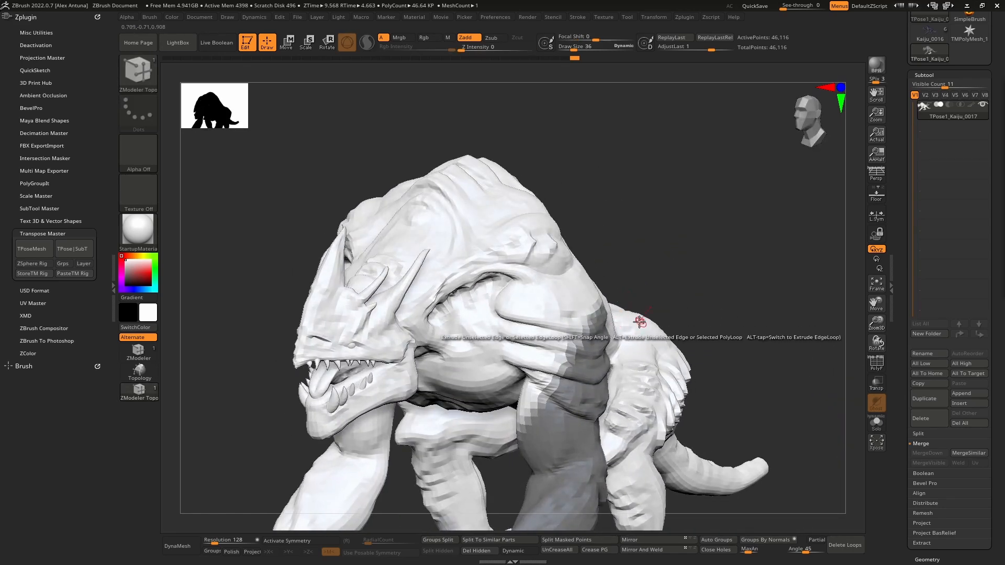
{"action": "key", "text": "w"}
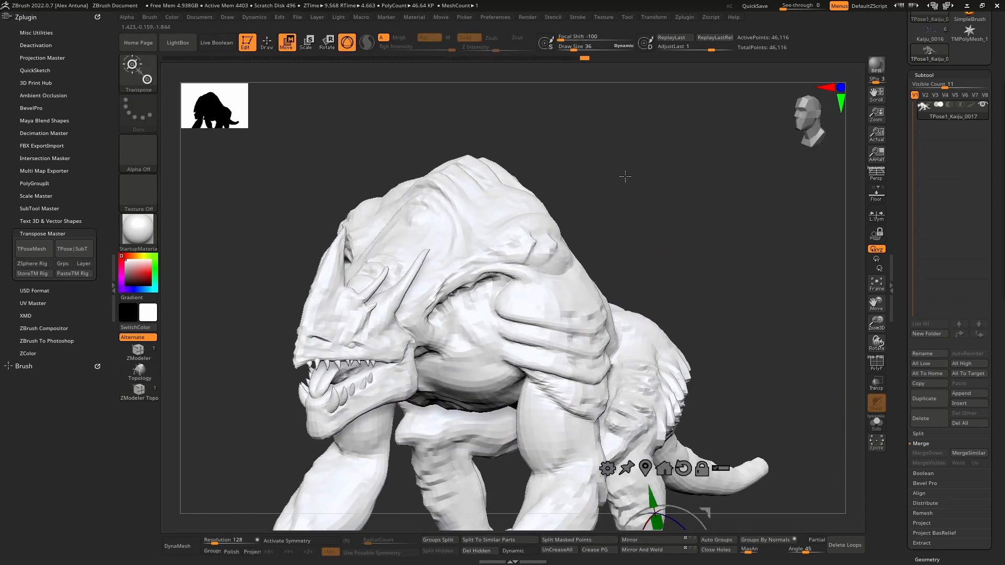
- Switch from the gizmo to the transpose line and try topological masks along the front arm in both directions
{"action": "left_click", "coordinate": [347, 43]}
{"action": "right_click_drag", "start_coordinate": [509, 273], "coordinate": [560, 259], "text": "shift"}
{"action": "left_click_drag", "start_coordinate": [543, 325], "coordinate": [556, 364], "text": "ctrl"}
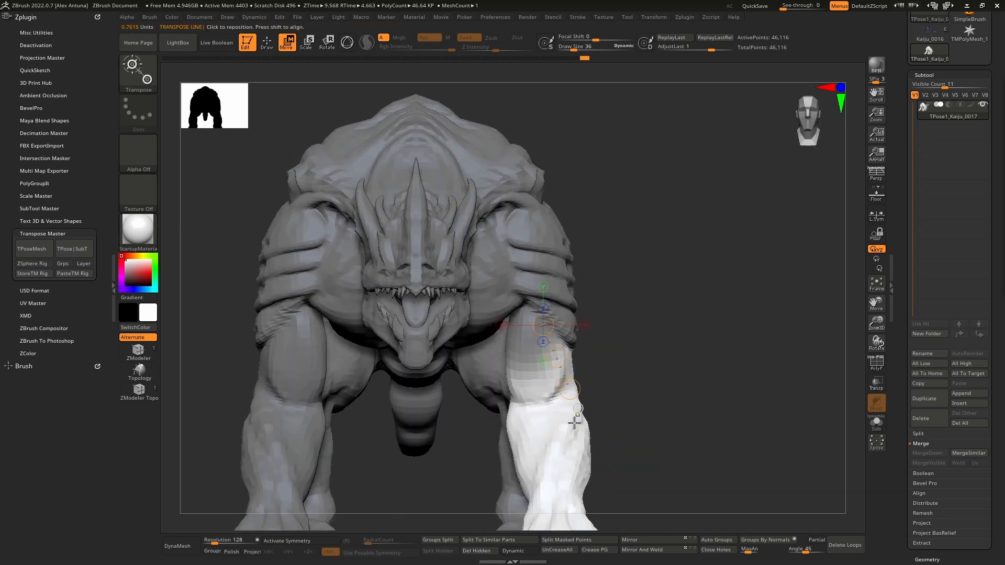
{"action": "key", "text": "ctrl+i"}
{"action": "left_click_drag", "start_coordinate": [564, 483], "coordinate": [543, 298]}
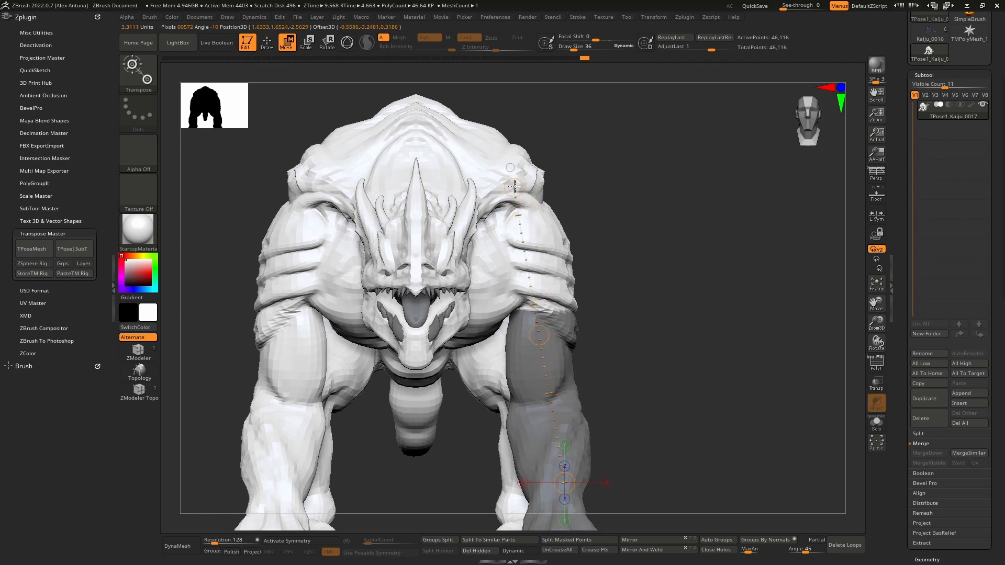
- Invert the front arm mask so only that arm can be posed
{"action": "key", "text": "q"}
{"action": "left_click_drag", "start_coordinate": [608, 280], "coordinate": [641, 330]}
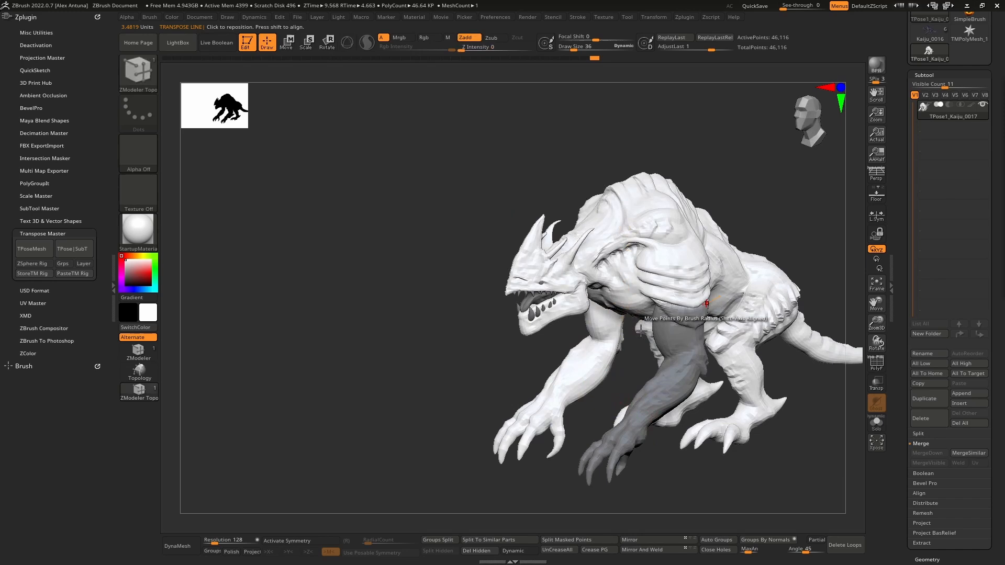
{"action": "left_click", "coordinate": [464, 355], "text": "ctrl"}
{"action": "mouse_move", "coordinate": [570, 359]}
{"action": "right_mouse_down", "text": "alt"}
{"action": "mouse_move", "coordinate": [490, 337]}
{"action": "mouse_move", "coordinate": [501, 325]}
{"action": "mouse_move", "coordinate": [484, 249]}
{"action": "mouse_move", "coordinate": [477, 308]}
{"action": "mouse_move", "coordinate": [471, 291]}
{"action": "mouse_move", "coordinate": [422, 314]}
{"action": "mouse_move", "coordinate": [456, 324]}
{"action": "right_mouse_up", "text": "alt"}
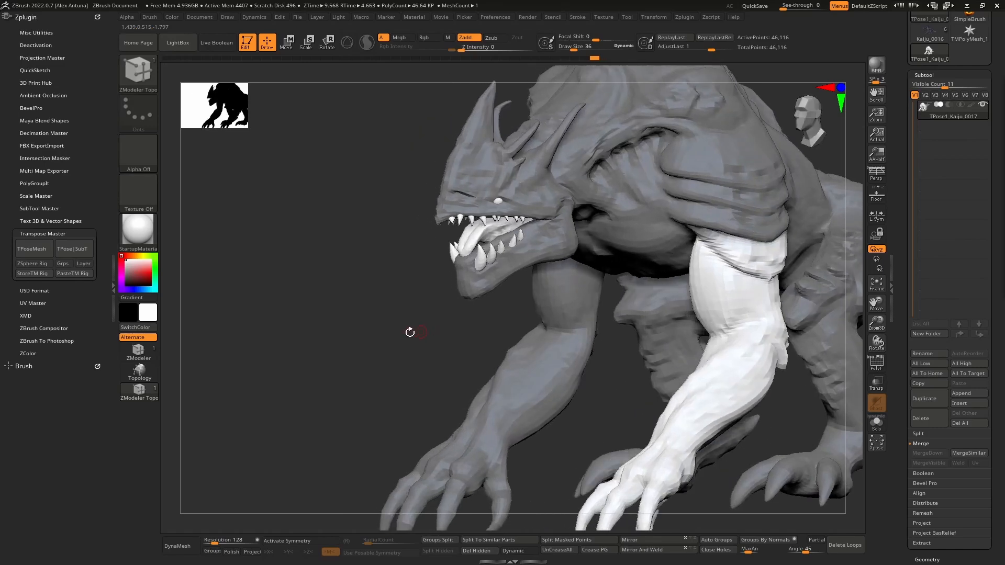
- Clear the mask, isolate the front arm again with a short transpose-line topological mask at the shoulder, and switch back to the gizmo
{"action": "key", "text": "w"}
{"action": "left_click_drag", "start_coordinate": [373, 312], "coordinate": [361, 370], "text": "ctrl"}
{"action": "mouse_move", "coordinate": [628, 342]}
{"action": "right_mouse_down"}
{"action": "mouse_move", "coordinate": [606, 346]}
{"action": "mouse_move", "coordinate": [604, 322]}
{"action": "right_mouse_up"}
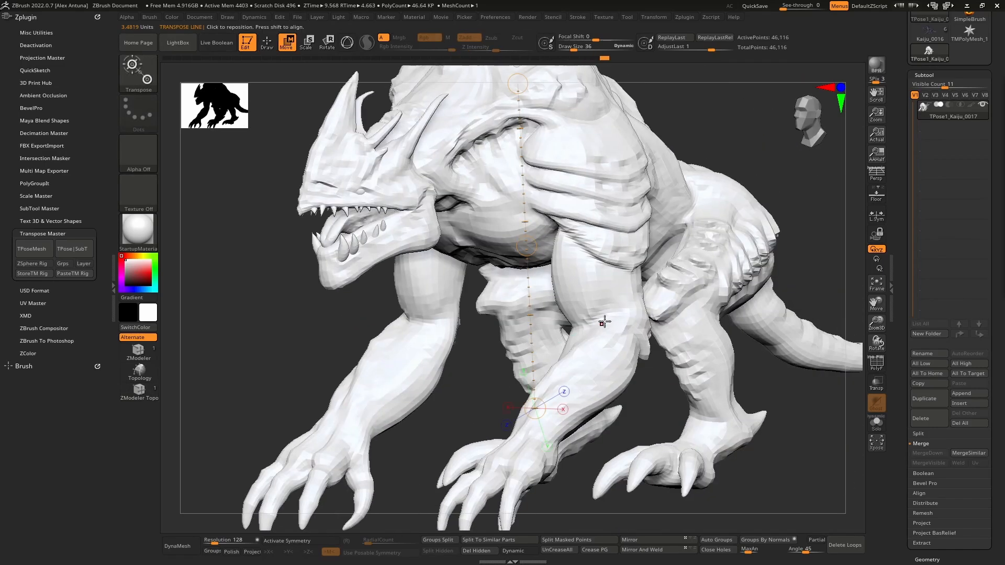
{"action": "left_click_drag", "start_coordinate": [607, 238], "coordinate": [608, 283], "text": "ctrl"}
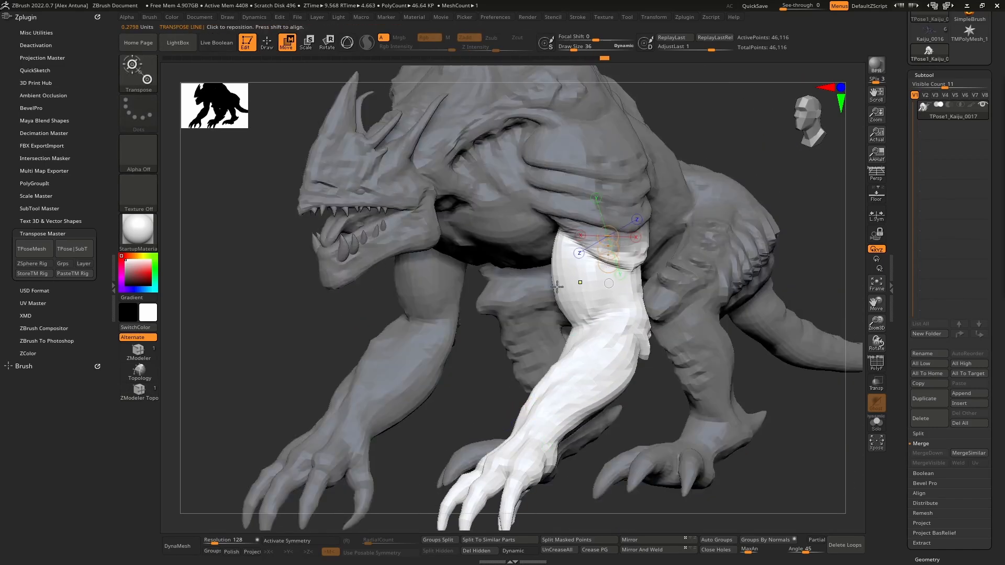
{"action": "right_click_drag", "start_coordinate": [440, 270], "coordinate": [584, 329]}
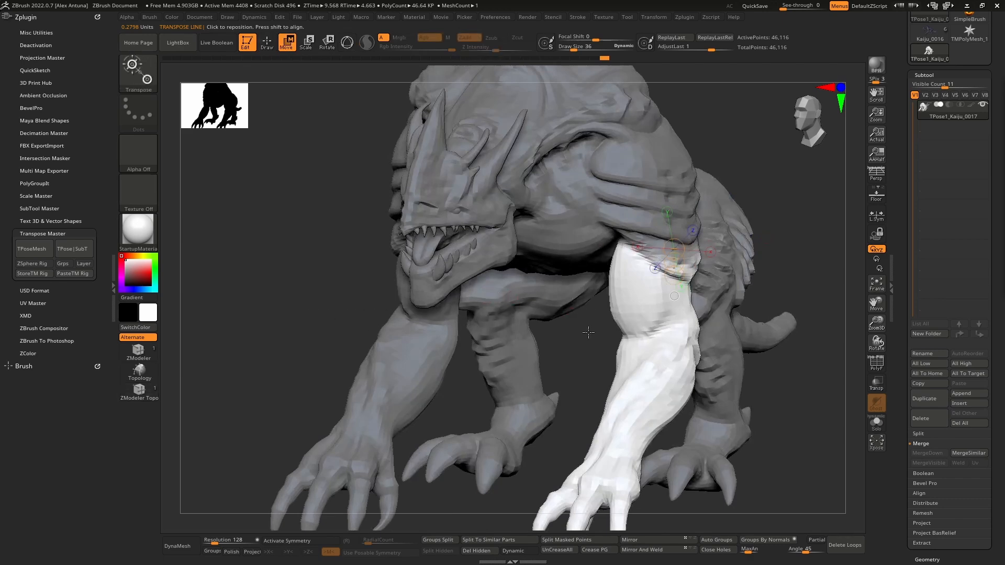
{"action": "left_click", "coordinate": [347, 43]}
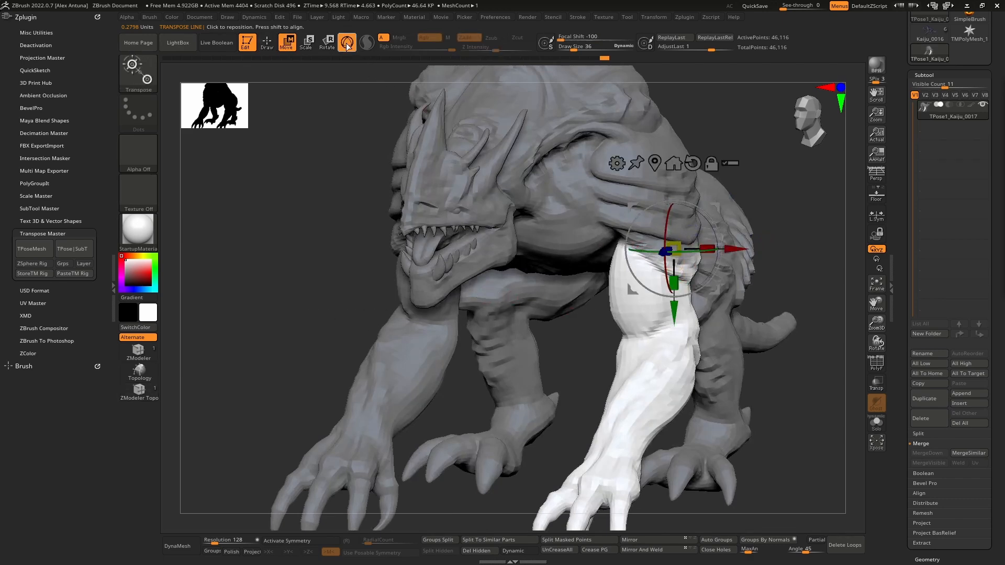
- Invert and clear the front arm mask, try topological masking with the gizmo at the shoulder, and undo the attempt
{"action": "left_click", "coordinate": [603, 357], "text": "ctrl"}
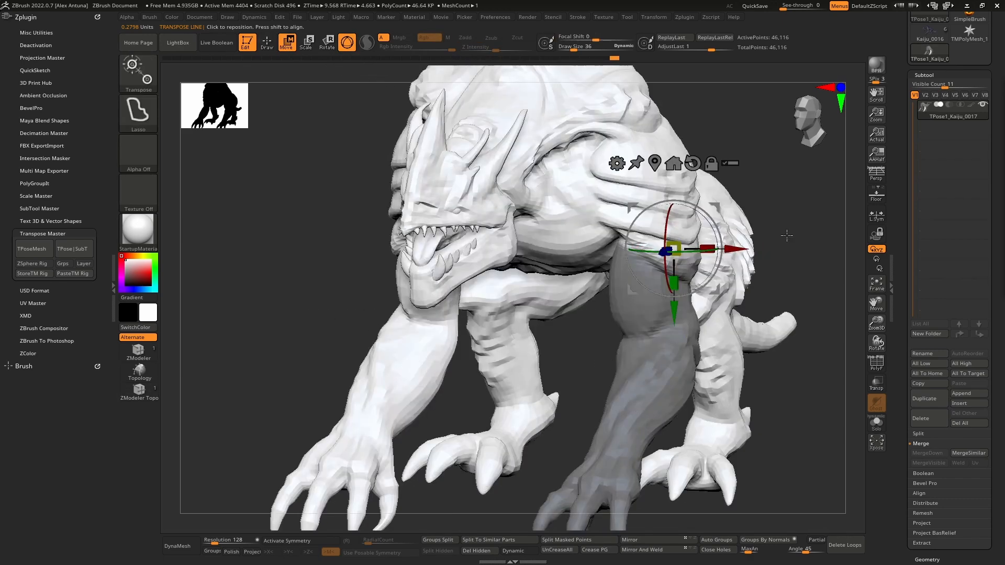
{"action": "left_click_drag", "start_coordinate": [787, 235], "coordinate": [704, 351], "text": "ctrl"}
{"action": "left_click_drag", "start_coordinate": [629, 415], "coordinate": [630, 211], "text": "ctrl"}
{"action": "left_click_drag", "start_coordinate": [673, 247], "coordinate": [671, 313], "text": "ctrl"}
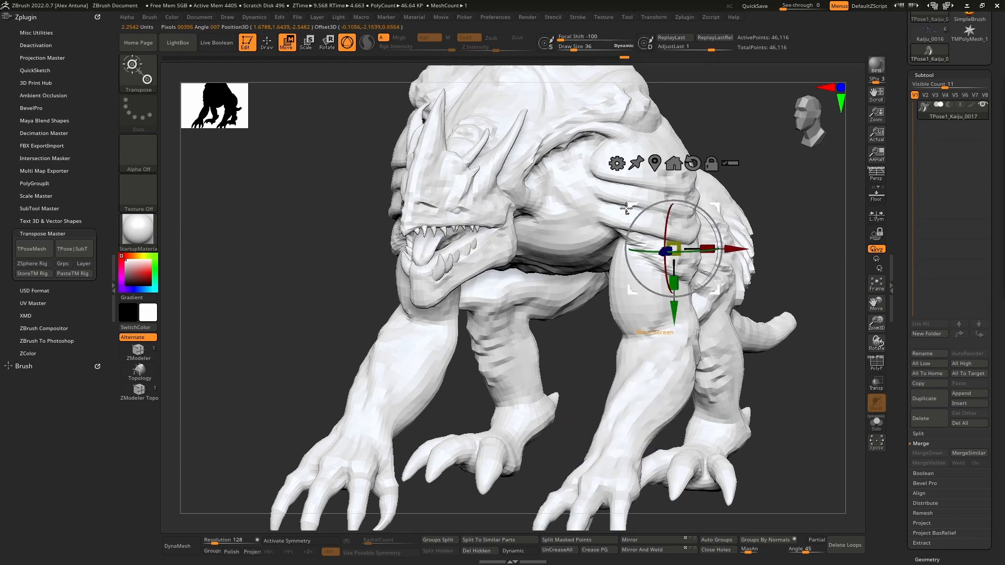
{"action": "left_click_drag", "start_coordinate": [564, 155], "coordinate": [582, 219], "text": "ctrl"}
{"action": "key", "text": "ctrl+z"}
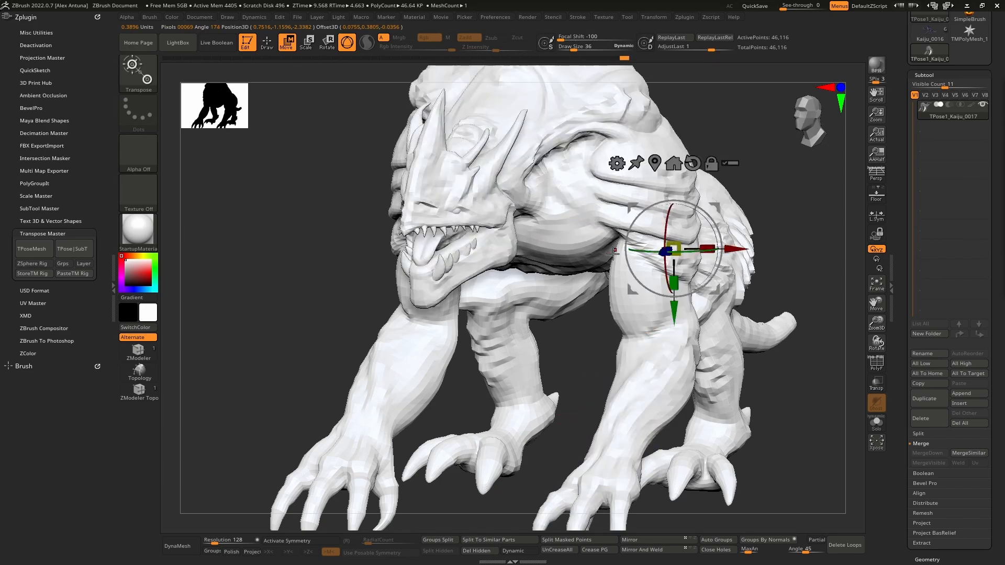
- Activate X symmetry, test a topological mask that isolates both forearms, and clear it
{"action": "right_click_drag", "start_coordinate": [613, 253], "coordinate": [603, 281]}
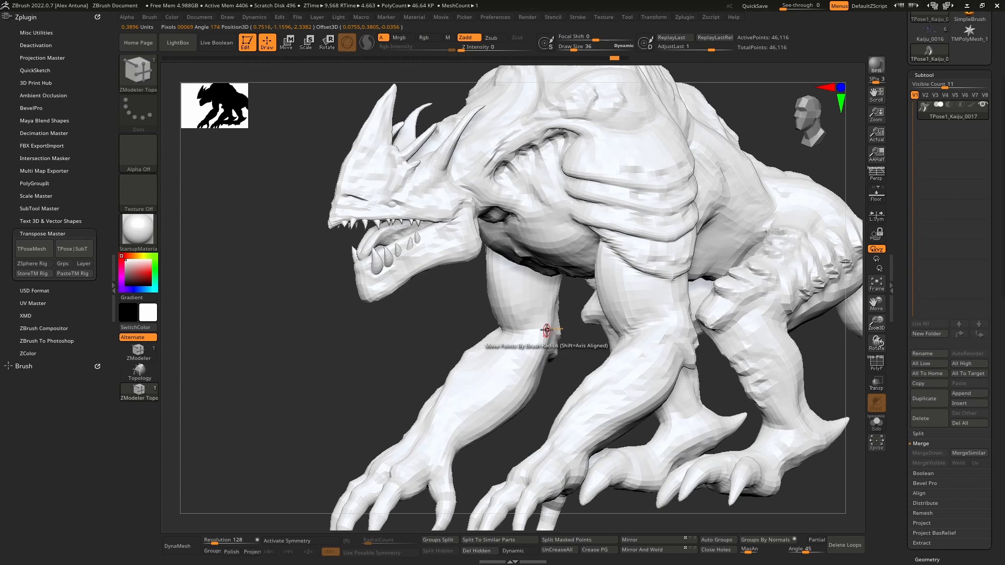
{"action": "left_click", "coordinate": [300, 542]}
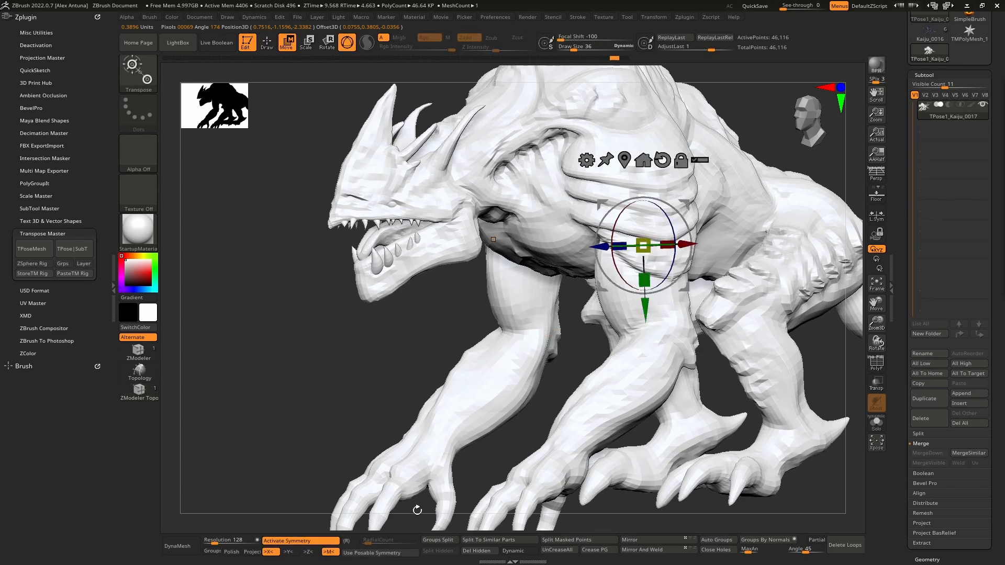
{"action": "left_click_drag", "start_coordinate": [635, 379], "coordinate": [578, 431], "text": "ctrl"}
{"action": "right_click_drag", "start_coordinate": [456, 413], "coordinate": [530, 385]}
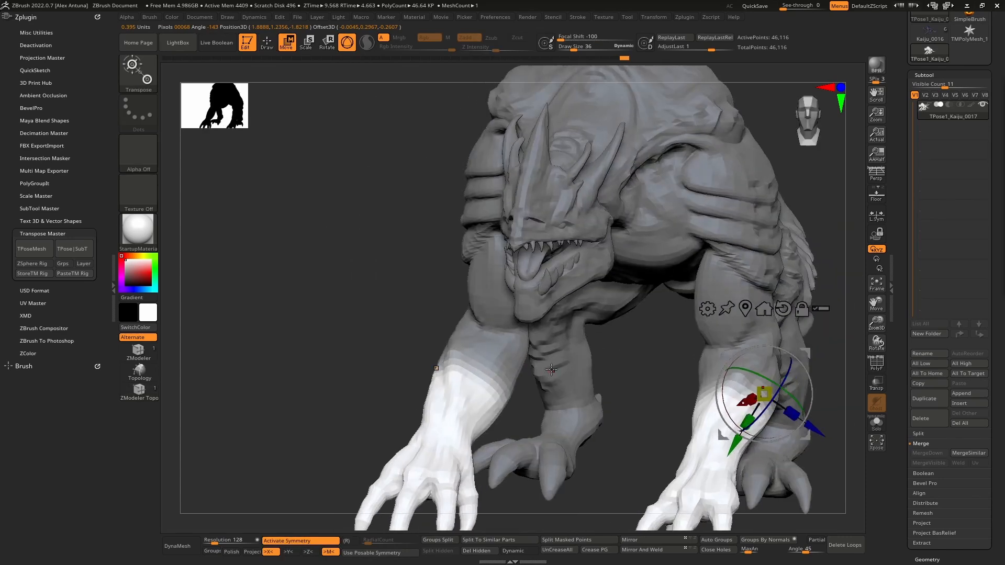
{"action": "left_click_drag", "start_coordinate": [369, 325], "coordinate": [361, 310], "text": "ctrl"}
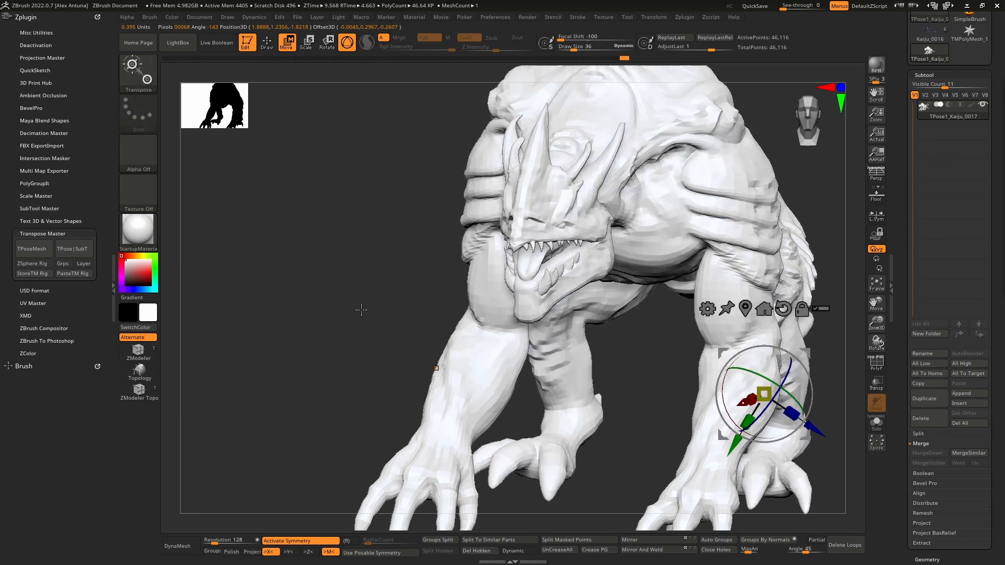
- Isolate both front arms below the shoulder plates with a symmetrical topological mask made using the gizmo
{"action": "right_click_drag", "start_coordinate": [729, 266], "coordinate": [545, 279], "text": "alt"}
{"action": "left_click_drag", "start_coordinate": [554, 209], "coordinate": [571, 330], "text": "ctrl"}
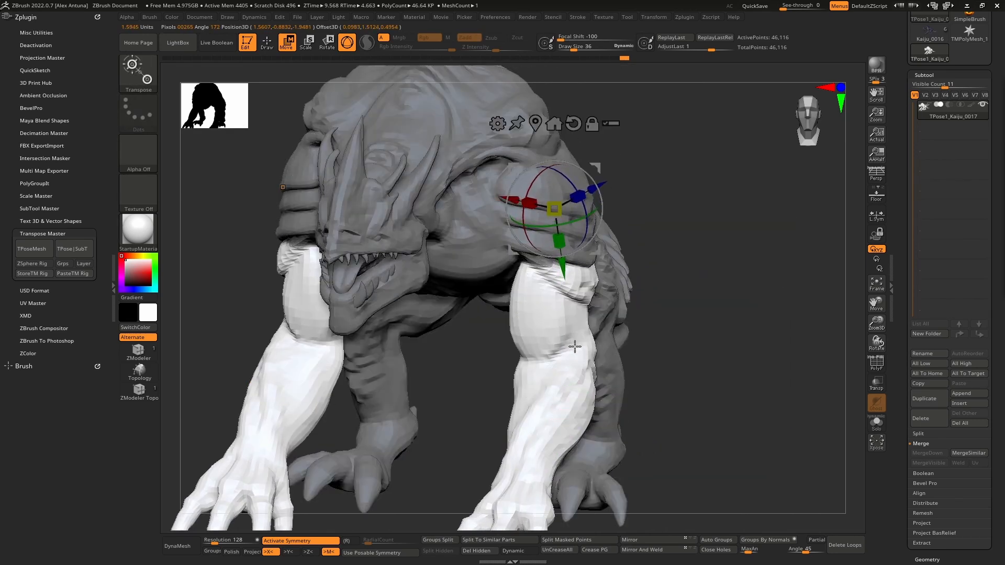
{"action": "mouse_move", "coordinate": [576, 348]}
{"action": "right_mouse_down"}
{"action": "mouse_move", "coordinate": [543, 314]}
{"action": "mouse_move", "coordinate": [471, 304]}
{"action": "right_mouse_up"}
{"action": "key", "text": "q"}
{"action": "mouse_move", "coordinate": [471, 303]}
{"action": "right_mouse_down", "text": "alt"}
{"action": "mouse_move", "coordinate": [635, 271]}
{"action": "mouse_move", "coordinate": [597, 271]}
{"action": "mouse_move", "coordinate": [587, 292]}
{"action": "right_mouse_up", "text": "alt"}
- Set the draw size to 164, try unmasking the shoulder plates, and undo the attempt
{"action": "key", "text": "space"}
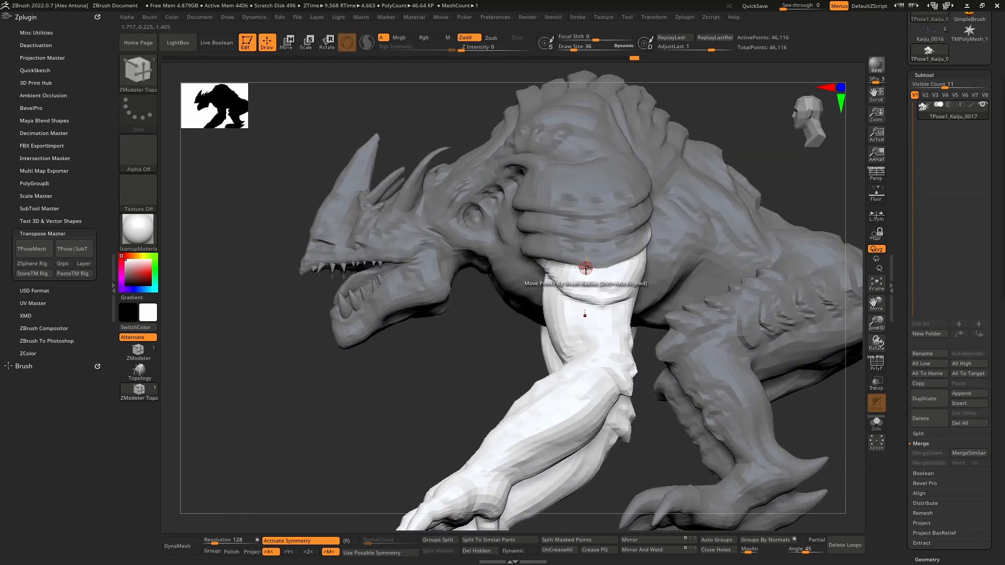
{"action": "key", "text": "ctrl"}
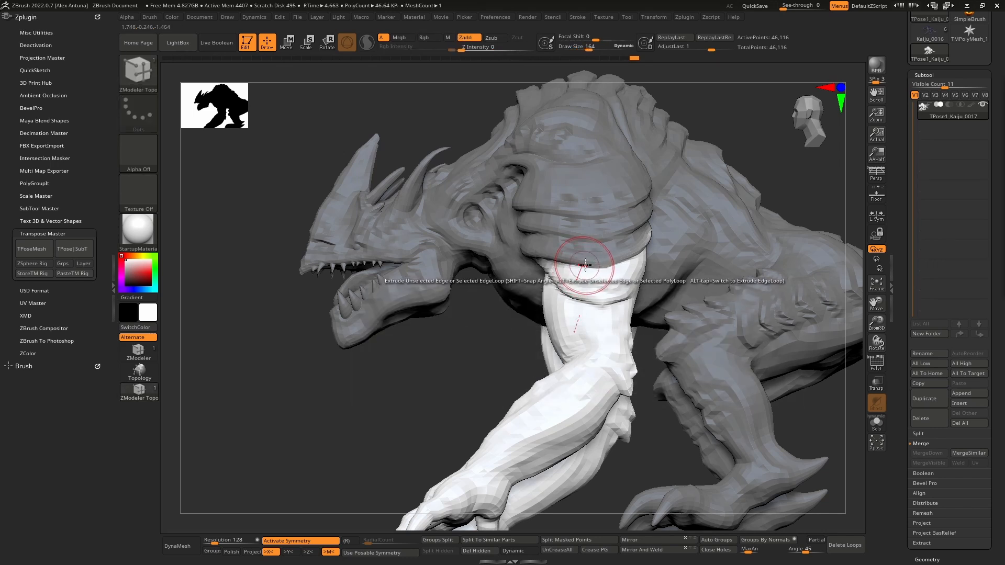
{"action": "key", "text": "ctrl"}
{"action": "left_click_drag", "start_coordinate": [579, 270], "coordinate": [633, 260], "text": "ctrl+alt"}
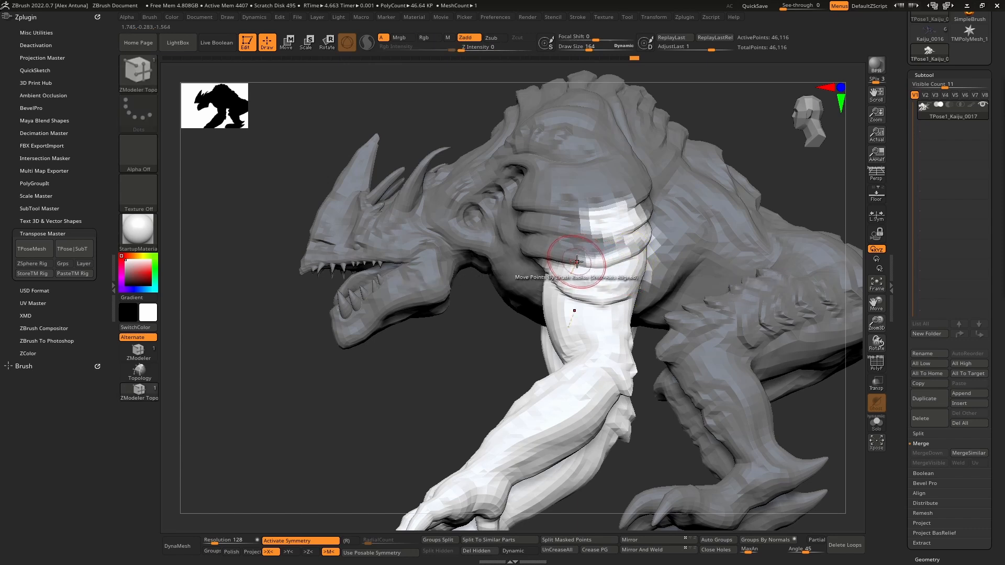
{"action": "key", "text": "ctrl+z"}
{"action": "mouse_move", "coordinate": [577, 266]}
{"action": "right_mouse_down"}
{"action": "mouse_move", "coordinate": [556, 278]}
{"action": "mouse_move", "coordinate": [597, 283]}
{"action": "right_mouse_up"}
- Choose the MaskPen brush for masking and paint the mask off the upper arm and shoulder plates
{"action": "key", "text": "ctrl"}
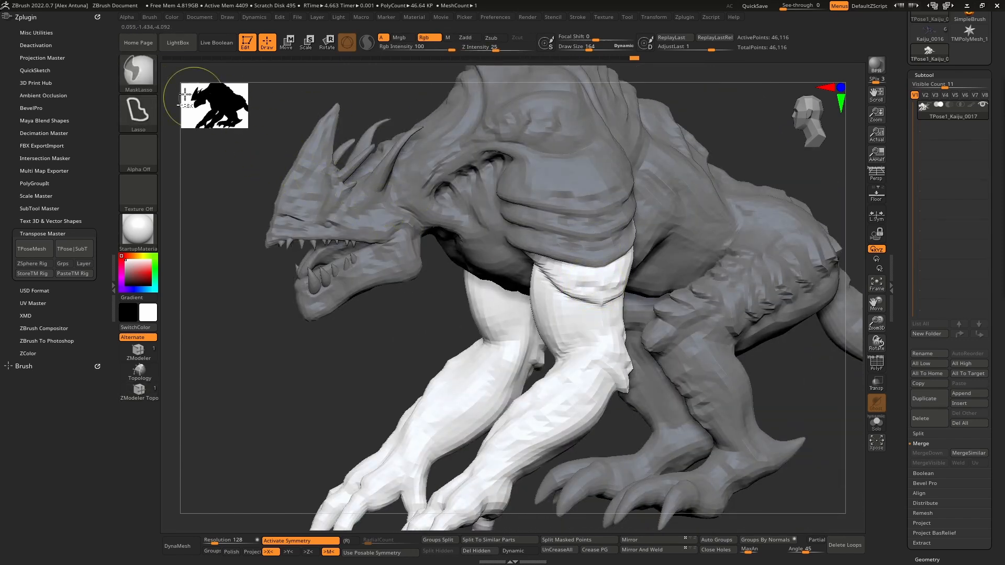
{"action": "left_click", "coordinate": [139, 75], "text": "ctrl+alt"}
{"action": "left_click", "coordinate": [139, 74], "text": "ctrl+alt"}
{"action": "left_click", "coordinate": [145, 81]}
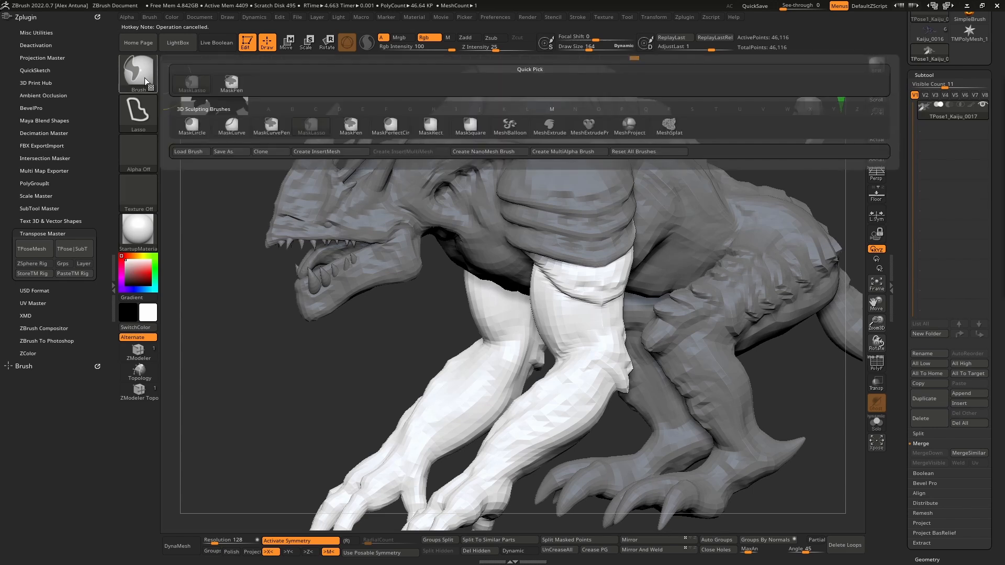
{"action": "left_click", "coordinate": [350, 128]}
{"action": "mouse_move", "coordinate": [611, 254]}
{"action": "left_mouse_down", "text": "ctrl+alt"}
{"action": "mouse_move", "coordinate": [590, 237]}
{"action": "mouse_move", "coordinate": [548, 237]}
{"action": "mouse_move", "coordinate": [533, 208]}
{"action": "mouse_move", "coordinate": [588, 231]}
{"action": "left_mouse_up", "text": "ctrl+alt"}
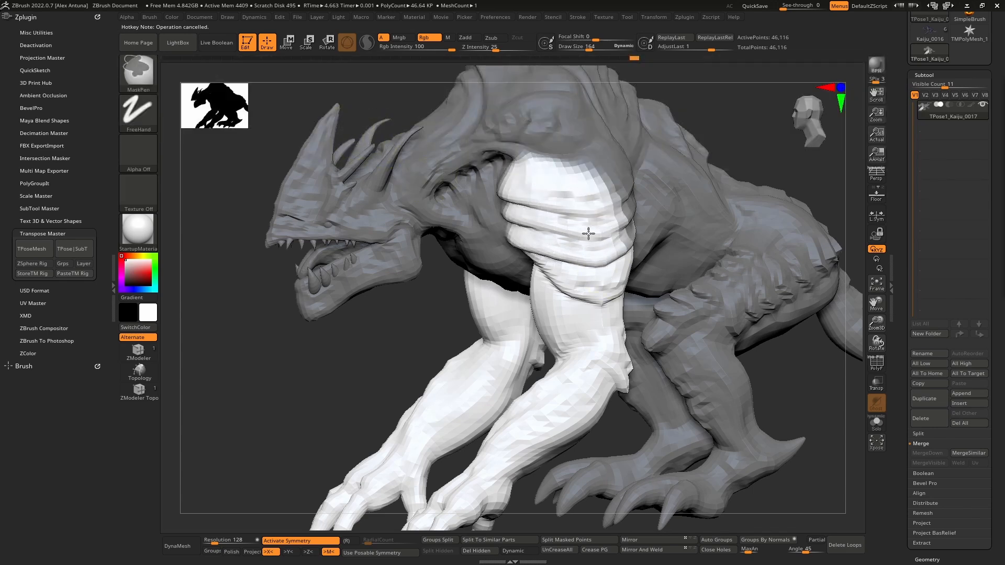
{"action": "right_click_drag", "start_coordinate": [588, 231], "coordinate": [632, 234]}
{"action": "mouse_move", "coordinate": [632, 234]}
{"action": "left_mouse_down", "text": "ctrl+alt"}
{"action": "mouse_move", "coordinate": [639, 199]}
{"action": "mouse_move", "coordinate": [628, 153]}
{"action": "left_mouse_up", "text": "ctrl+alt"}
- Refine the shoulder mask edges from the back, side and front so both whole front arms are free to pose
{"action": "left_click_drag", "start_coordinate": [588, 185], "coordinate": [596, 151], "text": "ctrl+alt"}
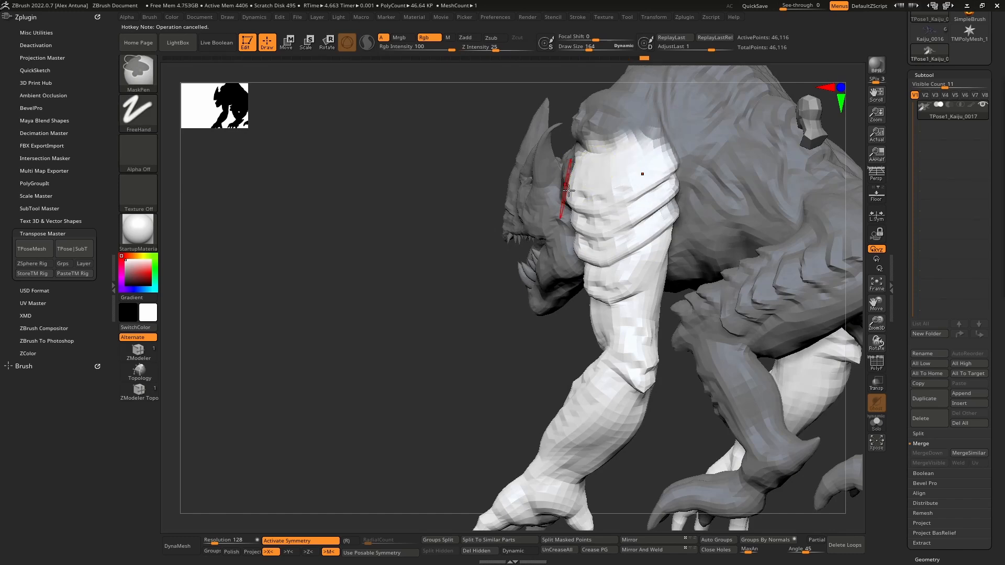
{"action": "mouse_move", "coordinate": [642, 173]}
{"action": "right_mouse_down"}
{"action": "mouse_move", "coordinate": [605, 224]}
{"action": "mouse_move", "coordinate": [594, 219]}
{"action": "mouse_move", "coordinate": [612, 228]}
{"action": "mouse_move", "coordinate": [601, 375]}
{"action": "right_mouse_up"}
{"action": "mouse_move", "coordinate": [509, 247]}
{"action": "right_mouse_down", "text": "alt"}
{"action": "mouse_move", "coordinate": [552, 266]}
{"action": "mouse_move", "coordinate": [550, 218]}
{"action": "mouse_move", "coordinate": [572, 223]}
{"action": "mouse_move", "coordinate": [587, 186]}
{"action": "mouse_move", "coordinate": [577, 242]}
{"action": "right_mouse_up", "text": "alt"}
{"action": "mouse_move", "coordinate": [577, 242]}
{"action": "right_mouse_down", "text": "ctrl"}
{"action": "mouse_move", "coordinate": [567, 203]}
{"action": "mouse_move", "coordinate": [577, 243]}
{"action": "mouse_move", "coordinate": [566, 269]}
{"action": "right_mouse_up", "text": "ctrl"}
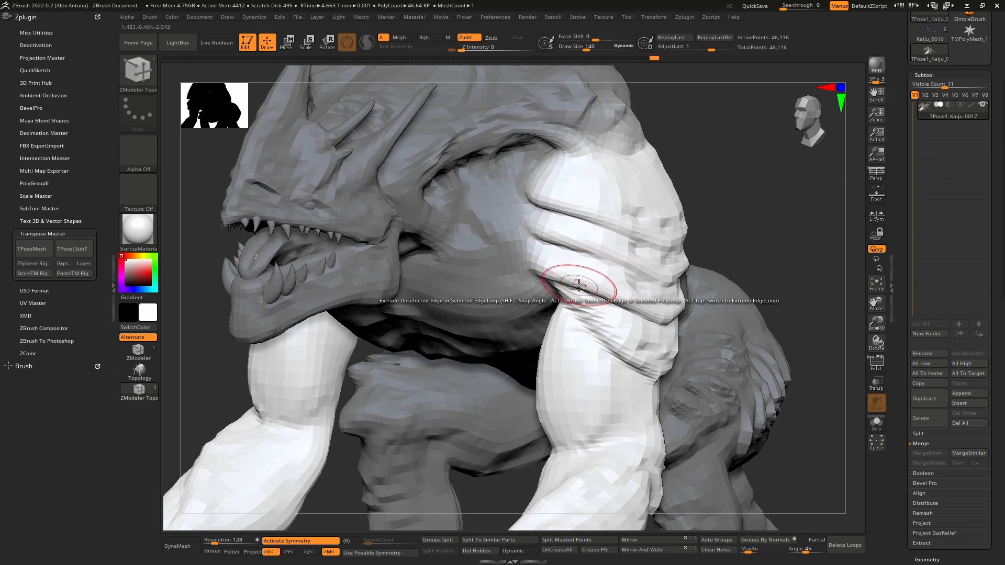
{"action": "right_click_drag", "start_coordinate": [578, 285], "coordinate": [602, 298]}
{"action": "right_click_drag", "start_coordinate": [602, 298], "coordinate": [564, 246], "text": "ctrl"}
- Place the gizmo at the shoulder, test rotating both front arms from front and side, and undo the last rotation
{"action": "key", "text": "w"}
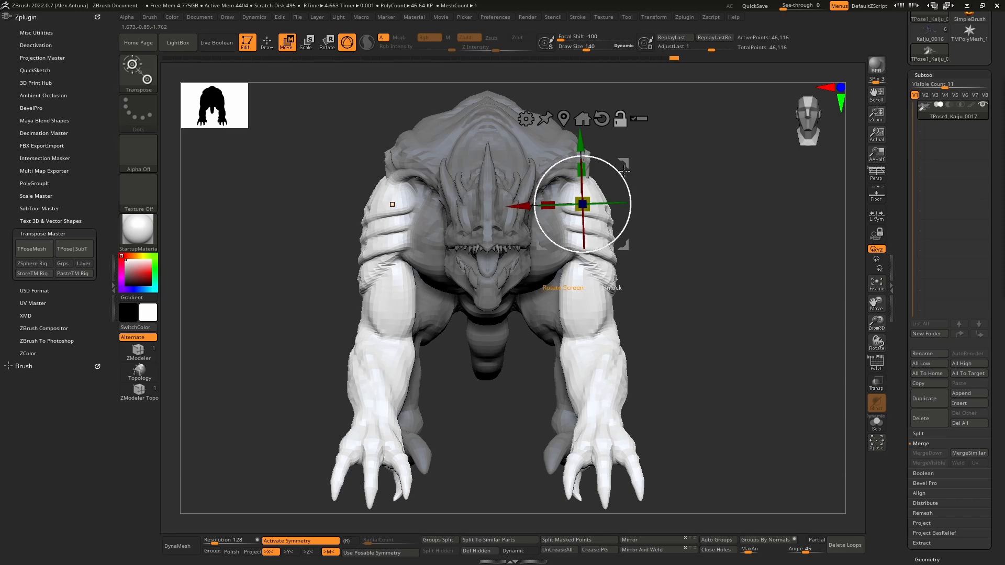
{"action": "right_click_drag", "start_coordinate": [664, 243], "coordinate": [591, 238]}
{"action": "left_click_drag", "start_coordinate": [623, 163], "coordinate": [661, 159], "text": "alt"}
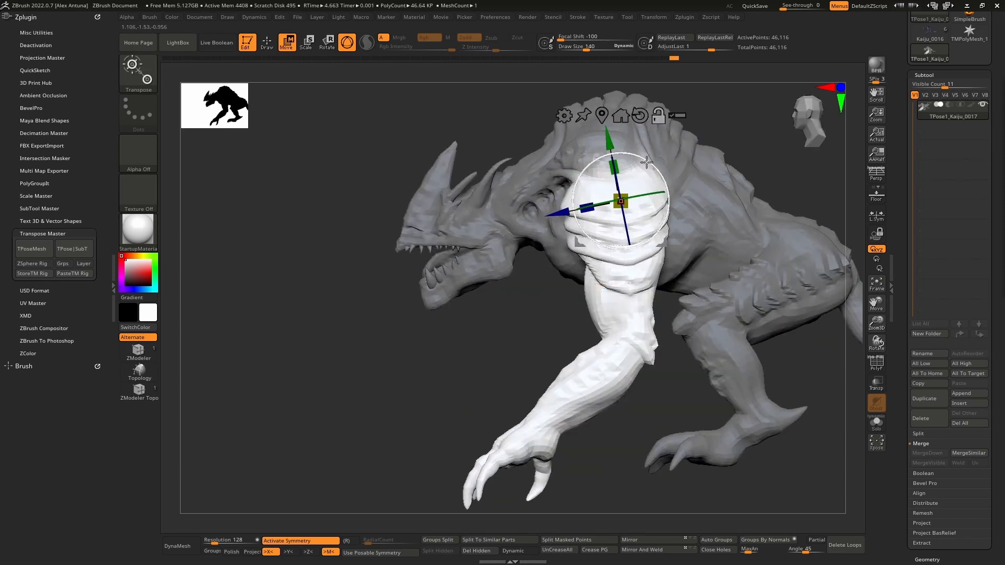
{"action": "right_click_drag", "start_coordinate": [649, 193], "coordinate": [673, 252], "text": "shift"}
{"action": "right_click_drag", "start_coordinate": [648, 213], "coordinate": [638, 242], "text": "alt"}
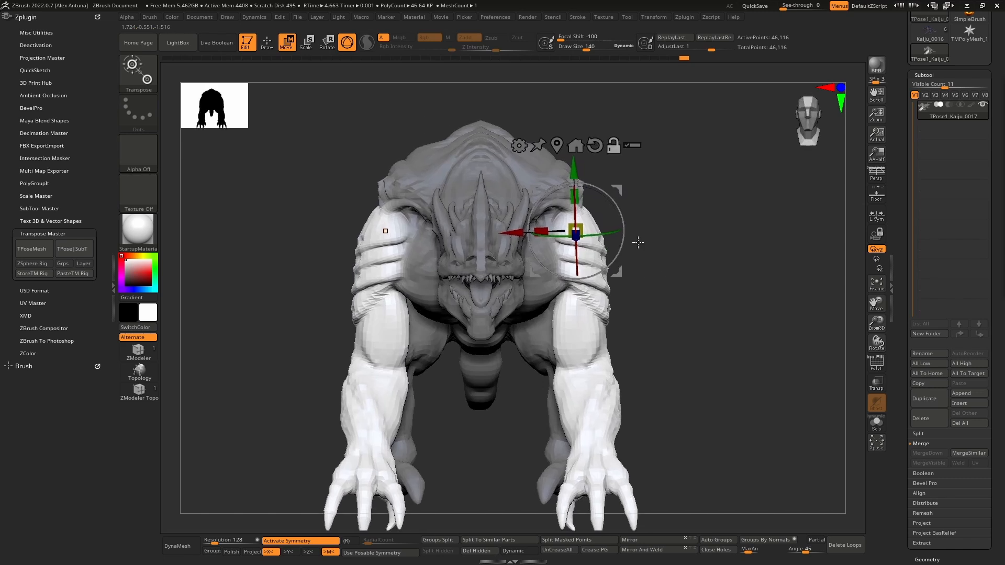
{"action": "left_click_drag", "start_coordinate": [623, 210], "coordinate": [619, 182]}
{"action": "mouse_move", "coordinate": [631, 233]}
{"action": "right_mouse_down"}
{"action": "mouse_move", "coordinate": [628, 200]}
{"action": "mouse_move", "coordinate": [619, 321]}
{"action": "right_mouse_up"}
{"action": "key", "text": "ctrl+z"}
- Rotate both unmasked front arms outward at the shoulders into a wider stance, checking the pose from front and side
{"action": "key", "text": "q"}
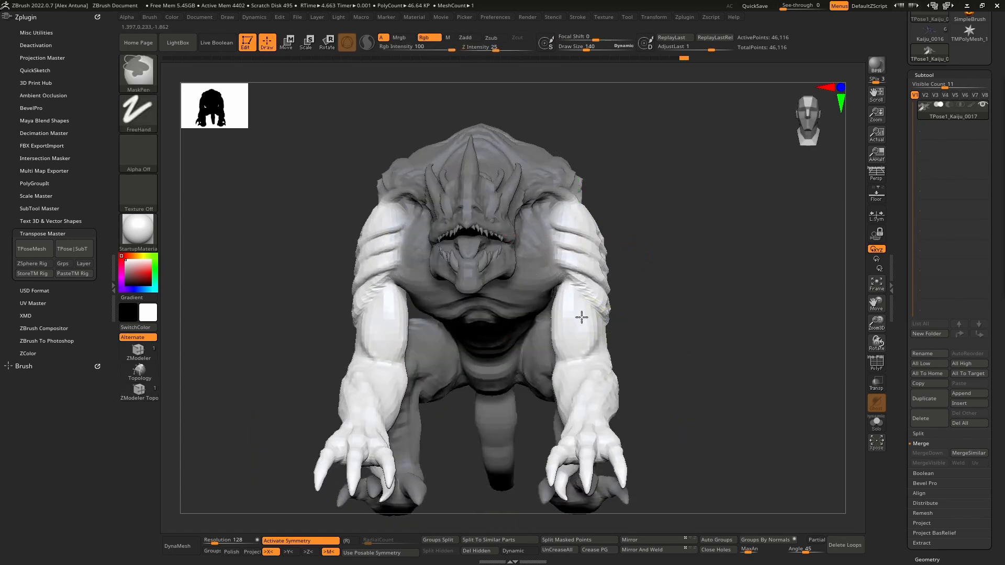
{"action": "key", "text": "w"}
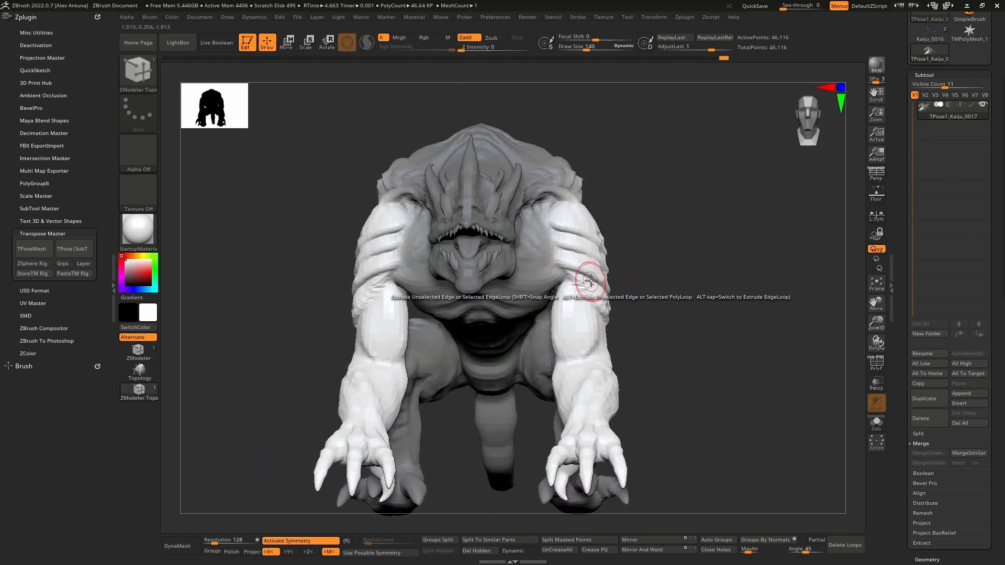
{"action": "right_click_drag", "start_coordinate": [595, 280], "coordinate": [594, 220]}
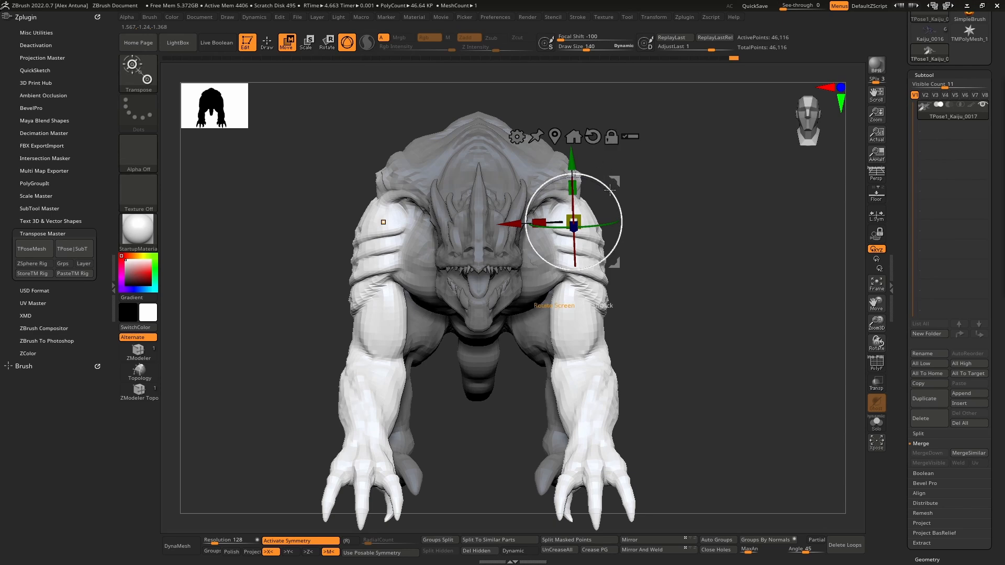
{"action": "left_click_drag", "start_coordinate": [610, 191], "coordinate": [651, 215]}
{"action": "right_click_drag", "start_coordinate": [651, 215], "coordinate": [600, 236]}
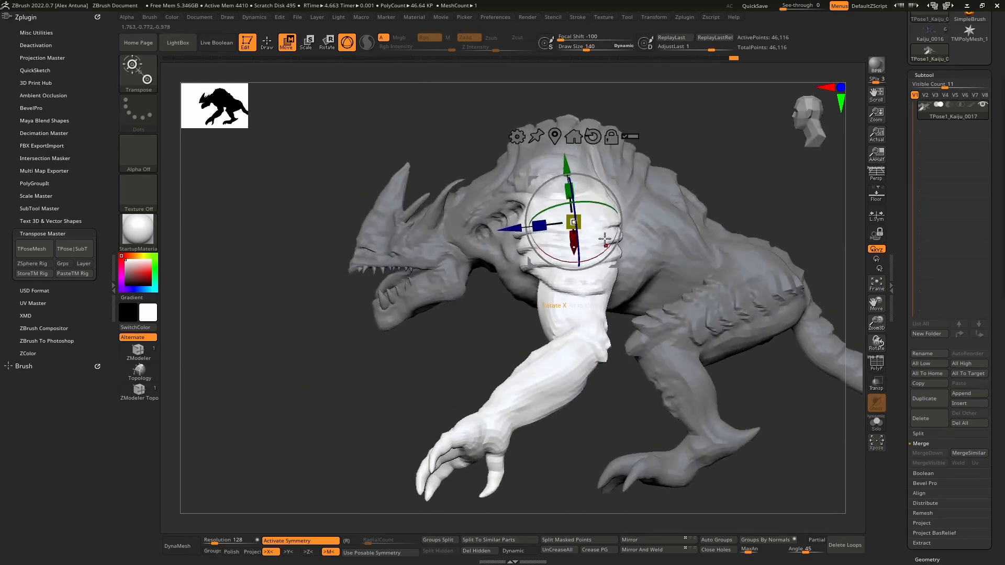
{"action": "left_click_drag", "start_coordinate": [614, 179], "coordinate": [606, 172]}
{"action": "right_click_drag", "start_coordinate": [606, 172], "coordinate": [666, 170]}
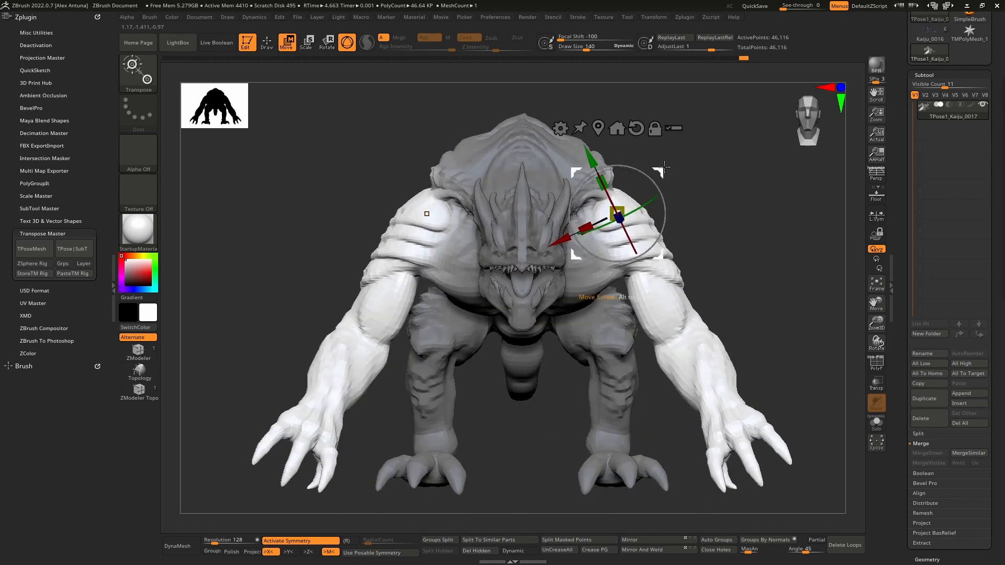
{"action": "left_click_drag", "start_coordinate": [664, 167], "coordinate": [649, 166]}
{"action": "right_click_drag", "start_coordinate": [665, 209], "coordinate": [617, 262]}
{"action": "right_click_drag", "start_coordinate": [617, 262], "coordinate": [595, 222], "text": "alt"}
{"action": "right_click_drag", "start_coordinate": [594, 285], "coordinate": [584, 324]}
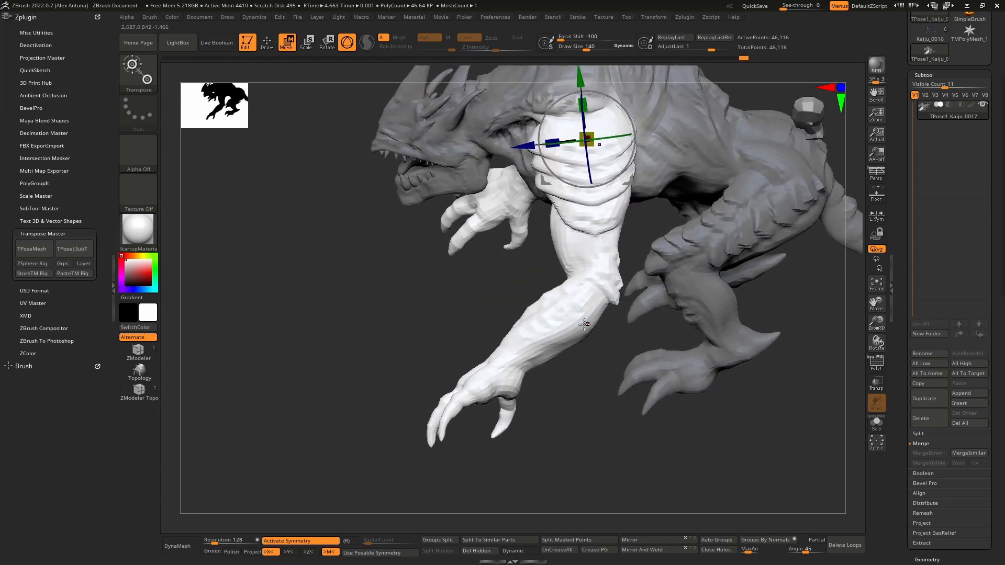
- Clear the mask from the sculpt and choose the MaskLasso brush for masking
{"action": "key", "text": "q"}
{"action": "left_click_drag", "start_coordinate": [451, 315], "coordinate": [479, 322], "text": "ctrl"}
{"action": "mouse_move", "coordinate": [481, 323]}
{"action": "right_mouse_down"}
{"action": "mouse_move", "coordinate": [552, 308]}
{"action": "mouse_move", "coordinate": [485, 290]}
{"action": "mouse_move", "coordinate": [521, 321]}
{"action": "mouse_move", "coordinate": [545, 305]}
{"action": "mouse_move", "coordinate": [489, 329]}
{"action": "mouse_move", "coordinate": [520, 347]}
{"action": "mouse_move", "coordinate": [605, 341]}
{"action": "right_mouse_up"}
{"action": "key", "text": "ctrl"}
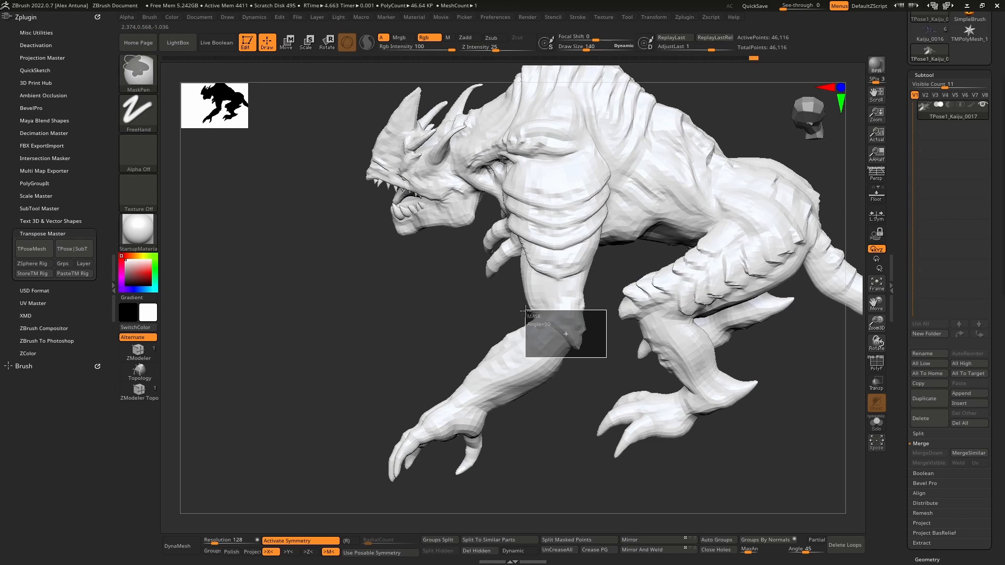
{"action": "left_click_drag", "start_coordinate": [525, 310], "coordinate": [533, 322], "text": "ctrl"}
{"action": "left_click", "coordinate": [149, 79], "text": "ctrl"}
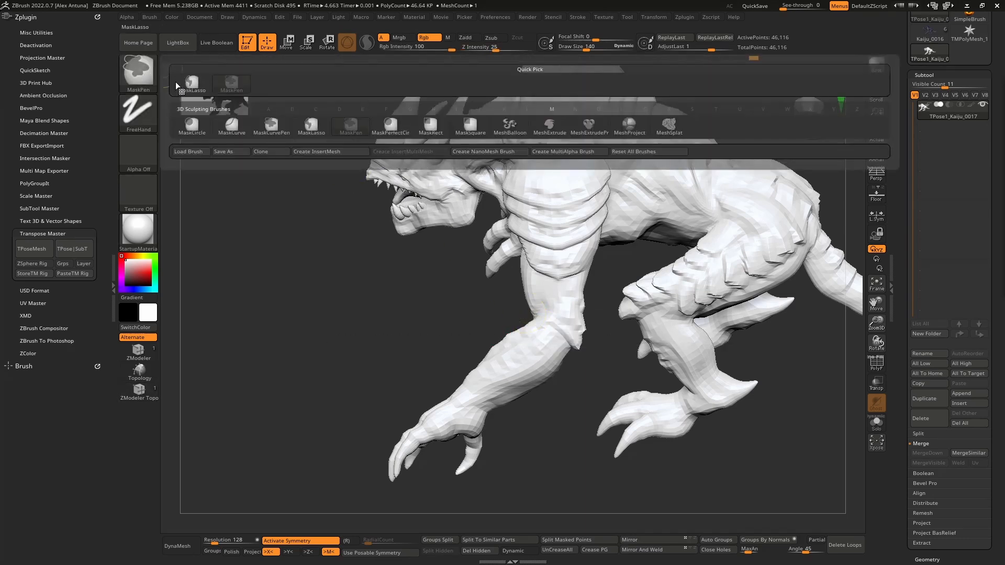
{"action": "left_click", "coordinate": [311, 126]}
- Lasso-mask the forearms and hands and invert the mask so only they are free to pose
{"action": "mouse_move", "coordinate": [505, 317]}
{"action": "left_mouse_down", "text": "ctrl"}
{"action": "mouse_move", "coordinate": [333, 488]}
{"action": "mouse_move", "coordinate": [556, 439]}
{"action": "left_mouse_up", "text": "ctrl"}
{"action": "mouse_move", "coordinate": [525, 411]}
{"action": "left_mouse_down"}
{"action": "mouse_move", "coordinate": [647, 330]}
{"action": "mouse_move", "coordinate": [633, 309]}
{"action": "mouse_move", "coordinate": [569, 321]}
{"action": "mouse_move", "coordinate": [572, 339]}
{"action": "mouse_move", "coordinate": [582, 341]}
{"action": "mouse_move", "coordinate": [513, 343]}
{"action": "mouse_move", "coordinate": [569, 350]}
{"action": "left_mouse_up"}
{"action": "left_click", "coordinate": [648, 329], "text": "ctrl"}
- Place the gizmo at the elbow and check the freed forearms from the front
{"action": "key", "text": "w"}
{"action": "left_click", "coordinate": [570, 318], "text": "alt"}
{"action": "mouse_move", "coordinate": [567, 350]}
{"action": "right_mouse_down"}
{"action": "mouse_move", "coordinate": [618, 357]}
{"action": "mouse_move", "coordinate": [666, 310]}
{"action": "right_mouse_up"}
{"action": "key", "text": "q"}
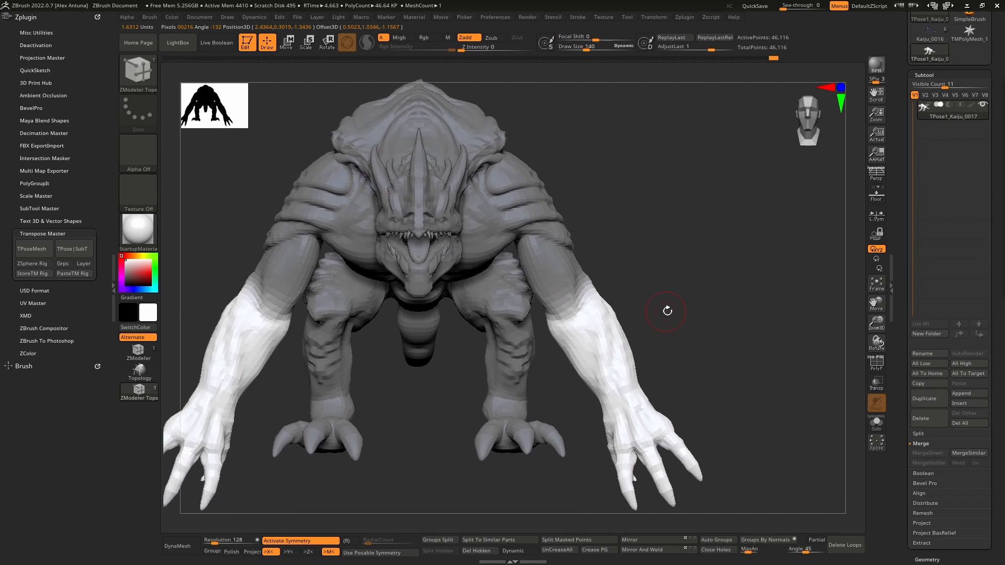
{"action": "right_click_drag", "start_coordinate": [544, 305], "coordinate": [595, 304], "text": "alt"}
{"action": "right_click_drag", "start_coordinate": [595, 304], "coordinate": [555, 323], "text": "ctrl"}
{"action": "right_click_drag", "start_coordinate": [554, 323], "coordinate": [545, 326], "text": "alt"}
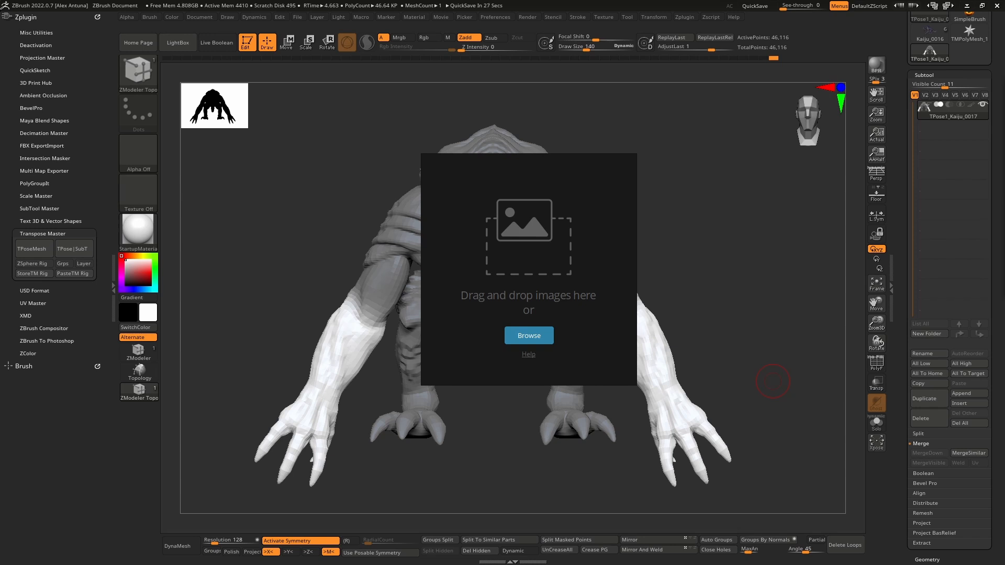
- Add a T-pose wireframe figure and a blue A-pose figure to the reference image board, arranging them one above the other
{"action": "left_click_drag", "start_coordinate": [594, 248], "coordinate": [526, 247]}
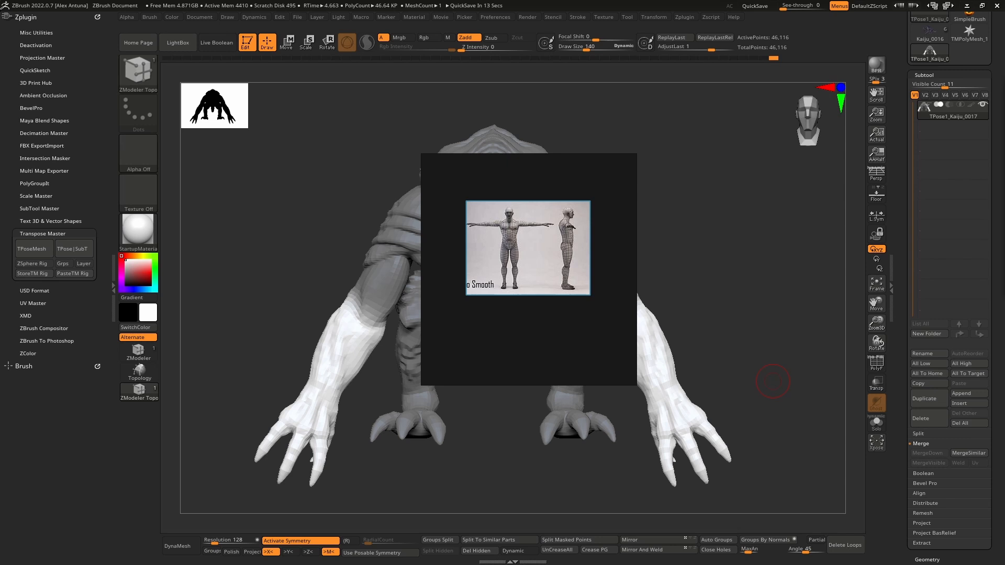
{"action": "left_click_drag", "start_coordinate": [818, 215], "coordinate": [531, 335]}
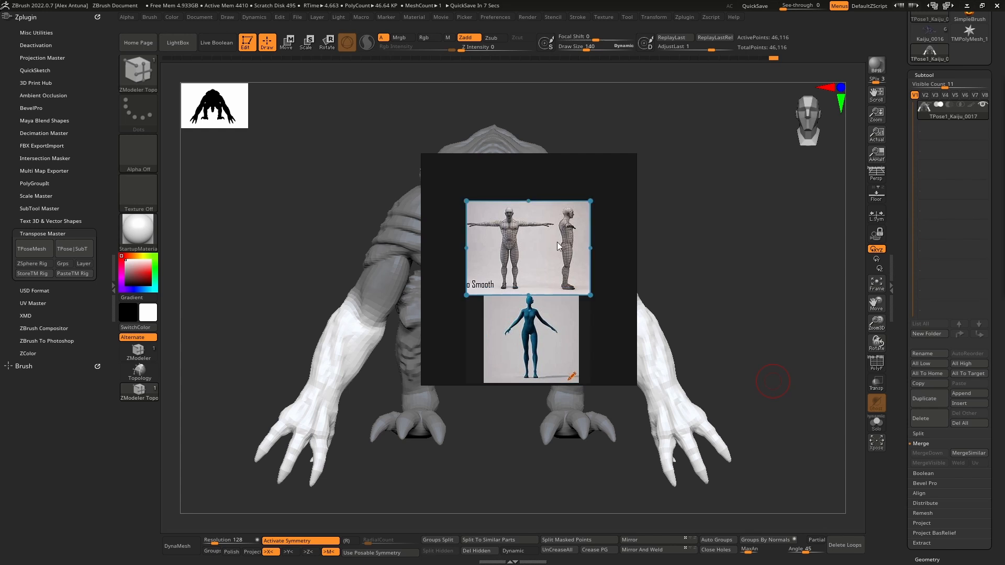
{"action": "left_click_drag", "start_coordinate": [559, 246], "coordinate": [566, 221]}
{"action": "left_click", "coordinate": [557, 325]}
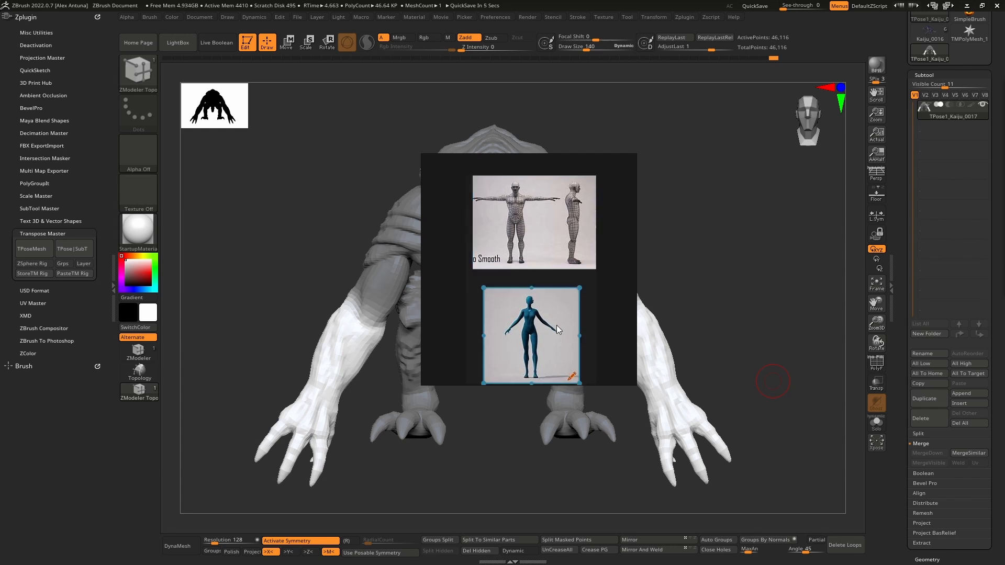
{"action": "left_click_drag", "start_coordinate": [556, 325], "coordinate": [566, 311]}
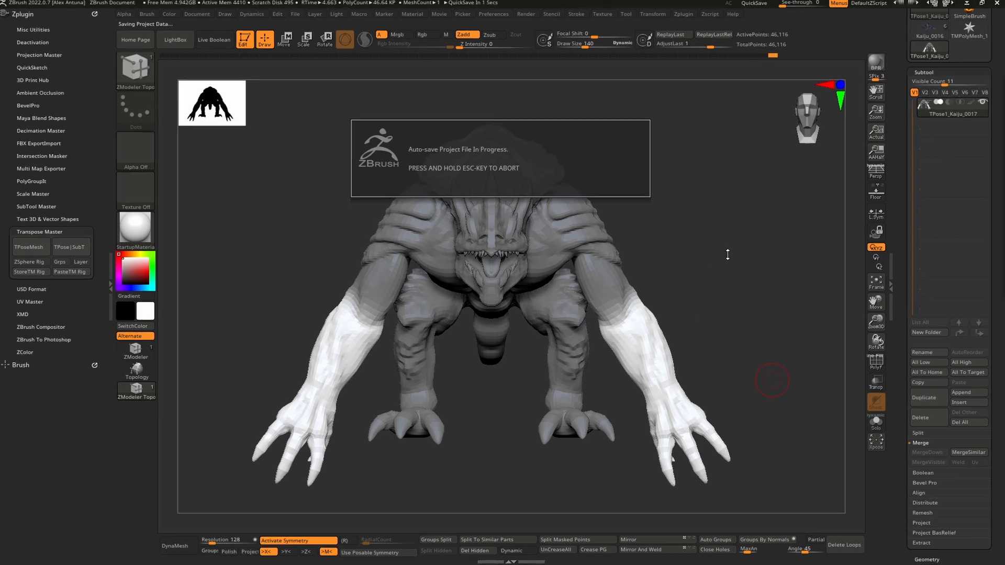
- Lasso-mask the thumbs of the front hands and invert the mask so only the thumbs are free to pose
{"action": "left_click_drag", "start_coordinate": [762, 278], "coordinate": [660, 335]}
{"action": "right_click_drag", "start_coordinate": [666, 359], "coordinate": [571, 298], "text": "ctrl"}
{"action": "left_click_drag", "start_coordinate": [571, 297], "coordinate": [539, 378]}
{"action": "left_click_drag", "start_coordinate": [561, 288], "coordinate": [547, 219], "text": "ctrl"}
{"action": "left_click", "coordinate": [478, 274], "text": "ctrl"}
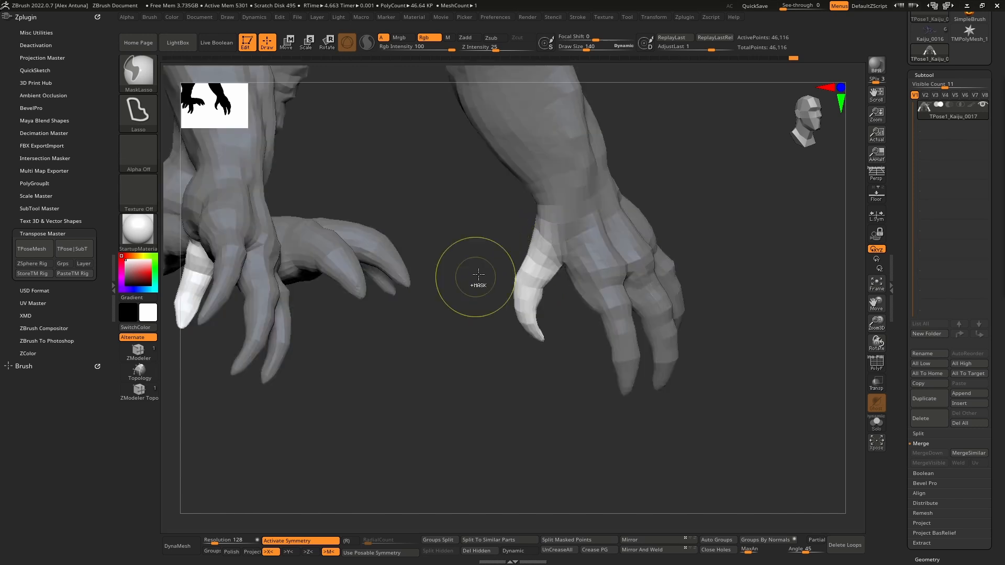
- Place the gizmo at the base of the thumb and rotate both thumbs outward from the hands
{"action": "key", "text": "w"}
{"action": "left_click", "coordinate": [551, 251]}
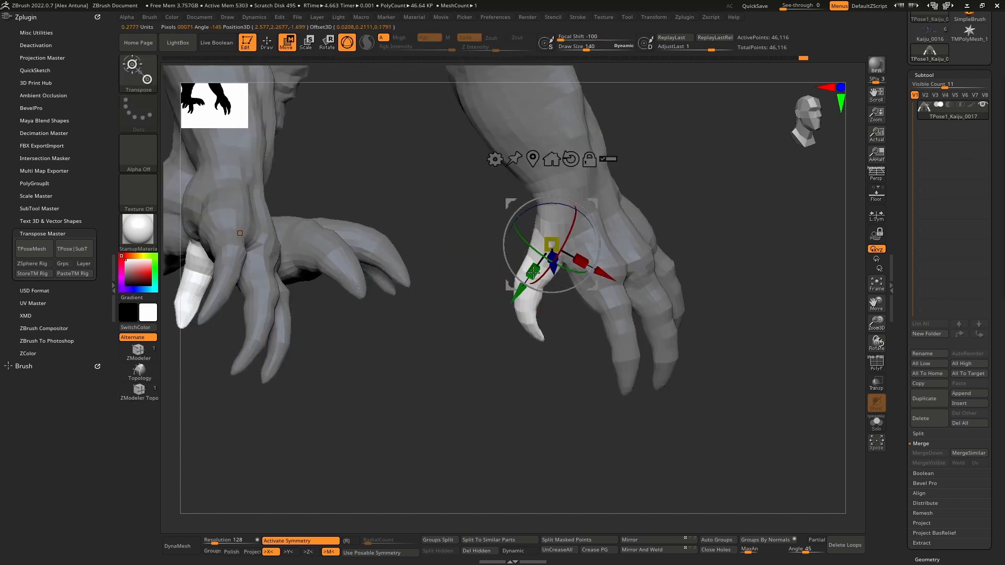
{"action": "right_click_drag", "start_coordinate": [544, 272], "coordinate": [582, 212]}
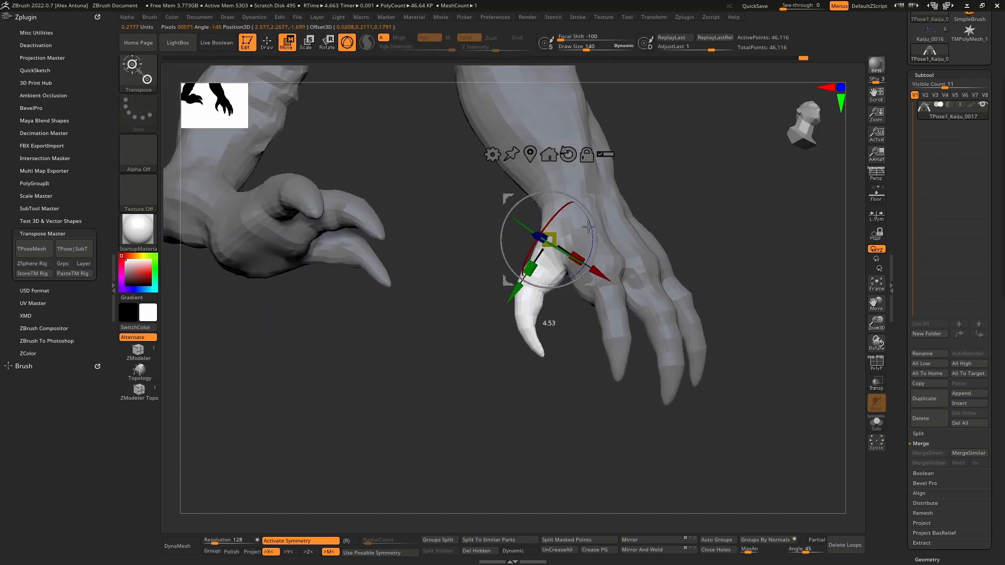
{"action": "key", "text": "q"}
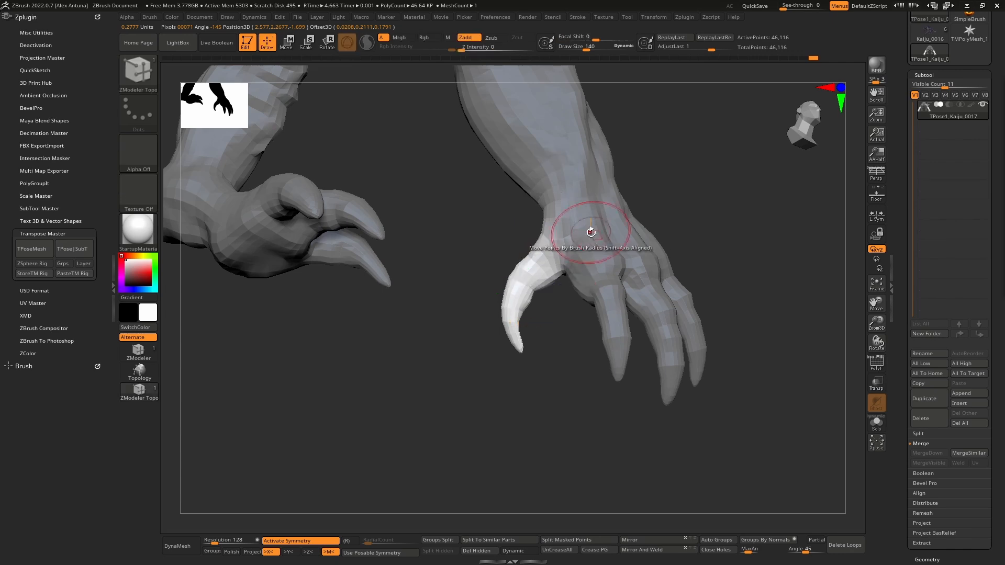
- Clear the thumb mask, lasso the forearms and hands below the elbows, and invert the mask
{"action": "mouse_move", "coordinate": [721, 236]}
{"action": "right_mouse_down"}
{"action": "mouse_move", "coordinate": [587, 251]}
{"action": "mouse_move", "coordinate": [670, 258]}
{"action": "mouse_move", "coordinate": [698, 374]}
{"action": "right_mouse_up"}
{"action": "left_click_drag", "start_coordinate": [701, 361], "coordinate": [728, 359], "text": "ctrl"}
{"action": "mouse_move", "coordinate": [728, 359]}
{"action": "right_mouse_down"}
{"action": "mouse_move", "coordinate": [677, 318]}
{"action": "mouse_move", "coordinate": [558, 296]}
{"action": "mouse_move", "coordinate": [646, 282]}
{"action": "mouse_move", "coordinate": [573, 290]}
{"action": "mouse_move", "coordinate": [606, 287]}
{"action": "mouse_move", "coordinate": [530, 313]}
{"action": "mouse_move", "coordinate": [570, 286]}
{"action": "mouse_move", "coordinate": [579, 251]}
{"action": "mouse_move", "coordinate": [611, 214]}
{"action": "right_mouse_up"}
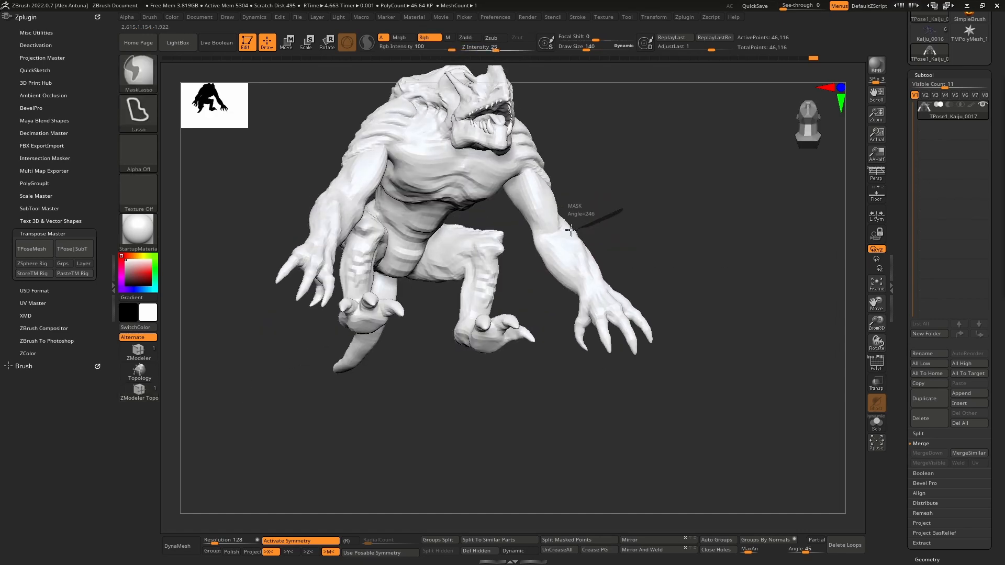
{"action": "mouse_move", "coordinate": [546, 314]}
{"action": "left_mouse_down", "text": "ctrl"}
{"action": "mouse_move", "coordinate": [651, 235]}
{"action": "mouse_move", "coordinate": [647, 261]}
{"action": "left_mouse_up", "text": "ctrl"}
{"action": "left_click", "coordinate": [647, 260], "text": "ctrl"}
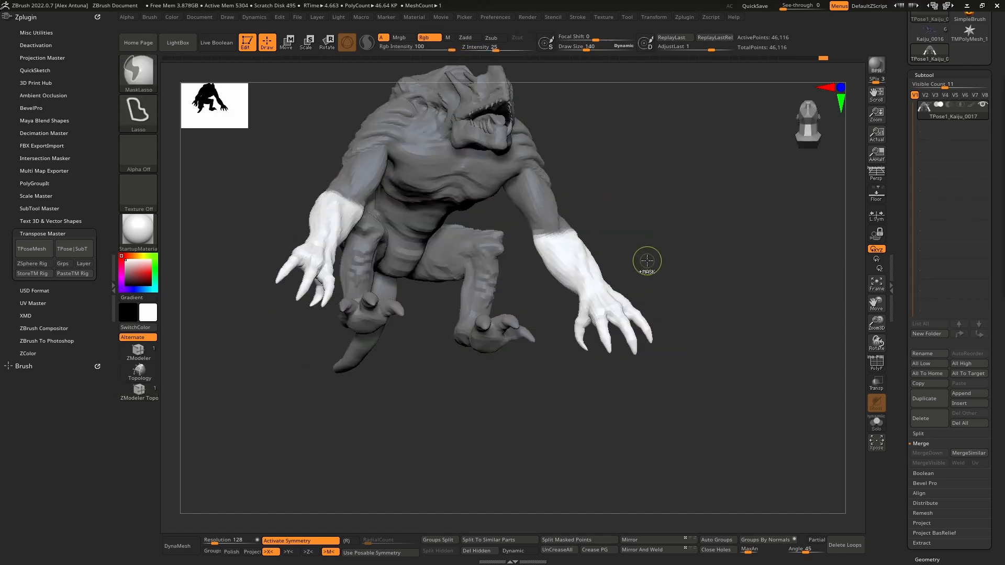
- Move the gizmo to the elbow and orient its axes along the forearm
{"action": "mouse_move", "coordinate": [584, 268]}
{"action": "right_mouse_down"}
{"action": "mouse_move", "coordinate": [553, 284]}
{"action": "mouse_move", "coordinate": [602, 231]}
{"action": "mouse_move", "coordinate": [588, 285]}
{"action": "right_mouse_up"}
{"action": "key", "text": "w"}
{"action": "right_click_drag", "start_coordinate": [589, 285], "coordinate": [571, 306]}
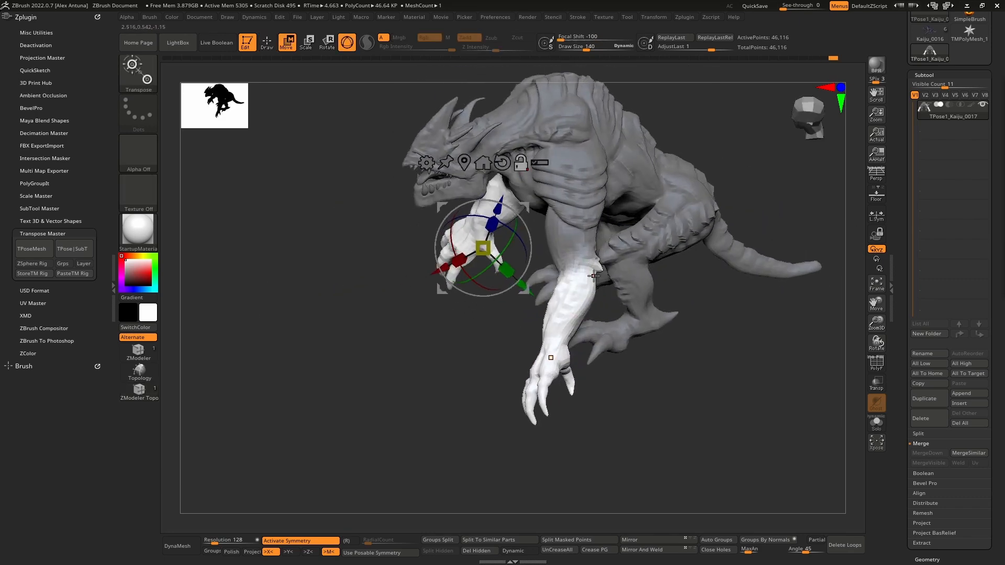
{"action": "left_click_drag", "start_coordinate": [591, 268], "coordinate": [575, 313], "text": "alt"}
{"action": "right_click_drag", "start_coordinate": [576, 310], "coordinate": [589, 280]}
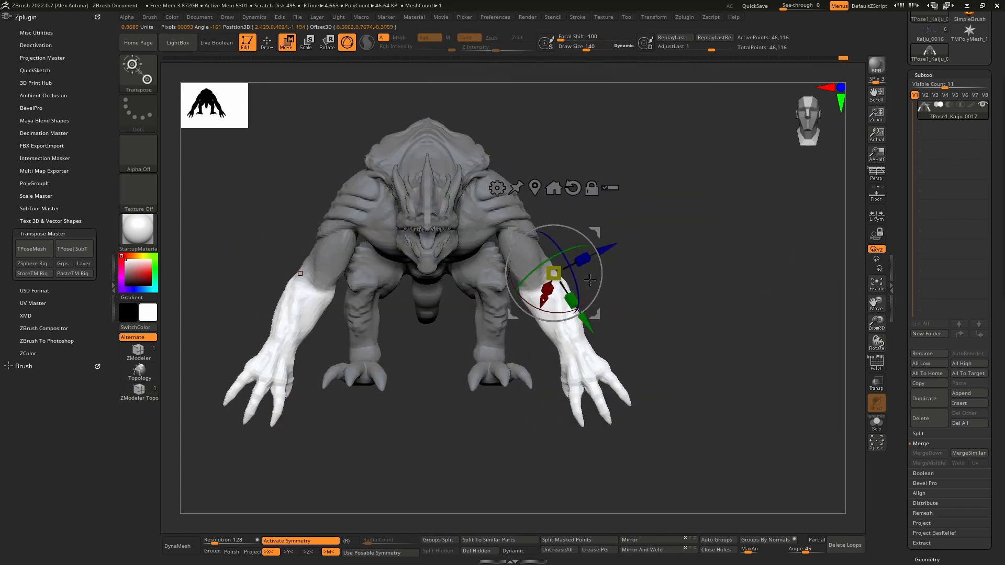
{"action": "left_click_drag", "start_coordinate": [594, 231], "coordinate": [581, 243]}
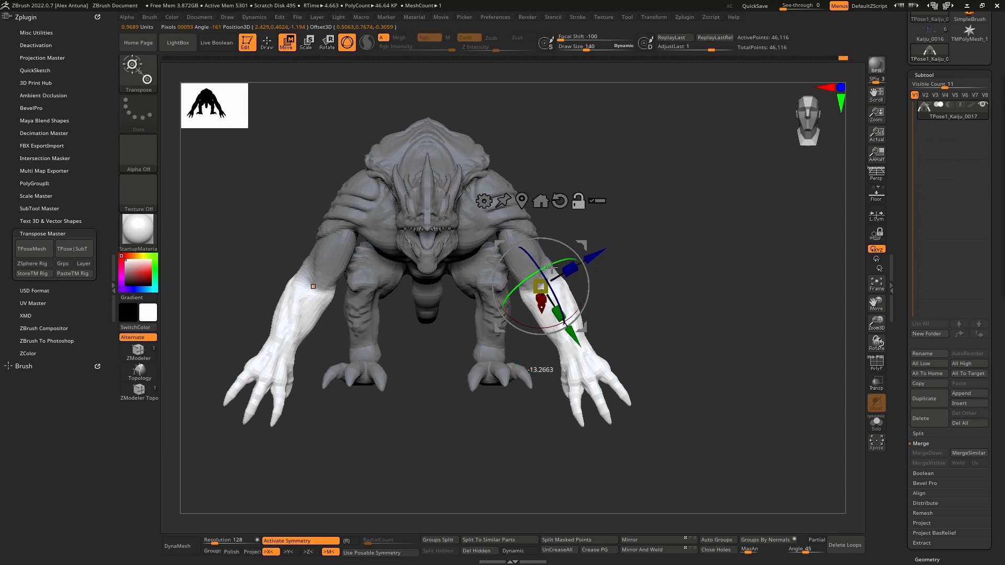
- Rotate the forearms at the elbows from the front and side, undoing the first attempt
{"action": "mouse_move", "coordinate": [629, 316]}
{"action": "right_mouse_down"}
{"action": "mouse_move", "coordinate": [605, 316]}
{"action": "mouse_move", "coordinate": [620, 322]}
{"action": "mouse_move", "coordinate": [632, 361]}
{"action": "mouse_move", "coordinate": [631, 316]}
{"action": "right_mouse_up"}
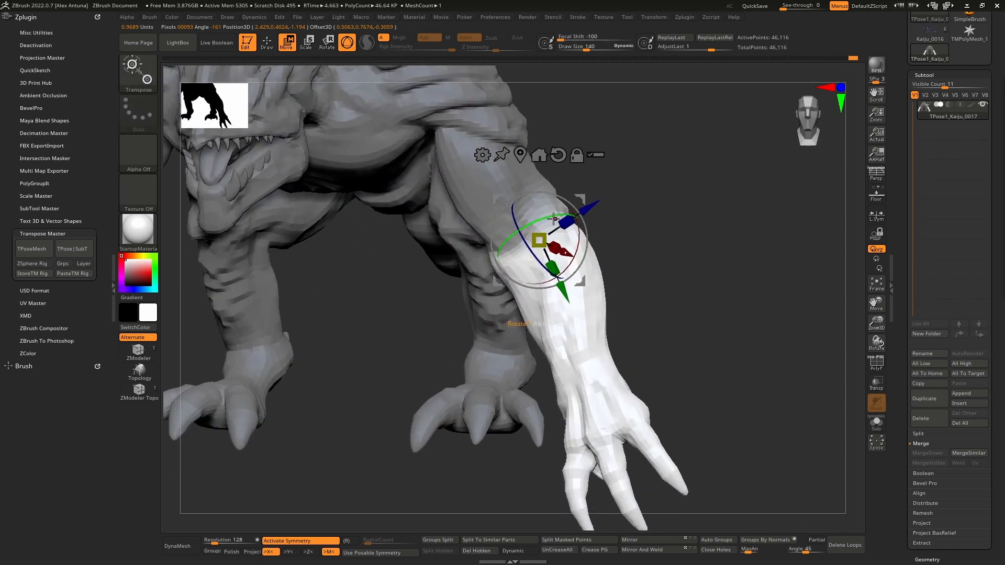
{"action": "left_click_drag", "start_coordinate": [554, 218], "coordinate": [555, 203]}
{"action": "key", "text": "ctrl+z"}
{"action": "left_click", "coordinate": [586, 364], "text": "ctrl"}
{"action": "mouse_move", "coordinate": [610, 248]}
{"action": "left_mouse_down"}
{"action": "mouse_move", "coordinate": [634, 240]}
{"action": "mouse_move", "coordinate": [639, 225]}
{"action": "mouse_move", "coordinate": [606, 234]}
{"action": "left_mouse_up"}
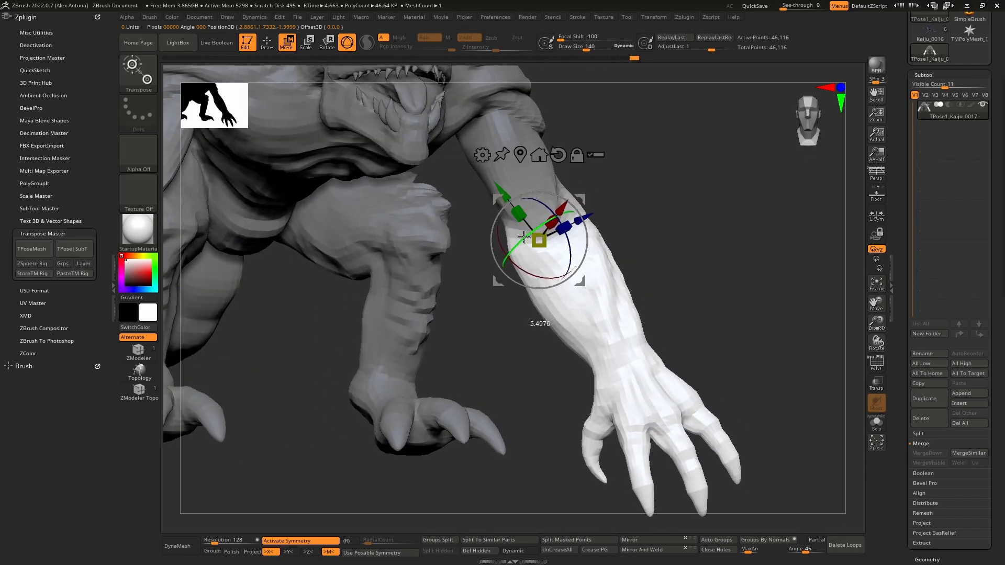
{"action": "key", "text": "q"}
{"action": "mouse_move", "coordinate": [651, 264]}
{"action": "left_mouse_down", "text": "shift"}
{"action": "mouse_move", "coordinate": [657, 213]}
{"action": "mouse_move", "coordinate": [679, 256]}
{"action": "mouse_move", "coordinate": [668, 247]}
{"action": "mouse_move", "coordinate": [609, 249]}
{"action": "mouse_move", "coordinate": [557, 264]}
{"action": "left_mouse_up", "text": "shift"}
{"action": "key", "text": "w"}
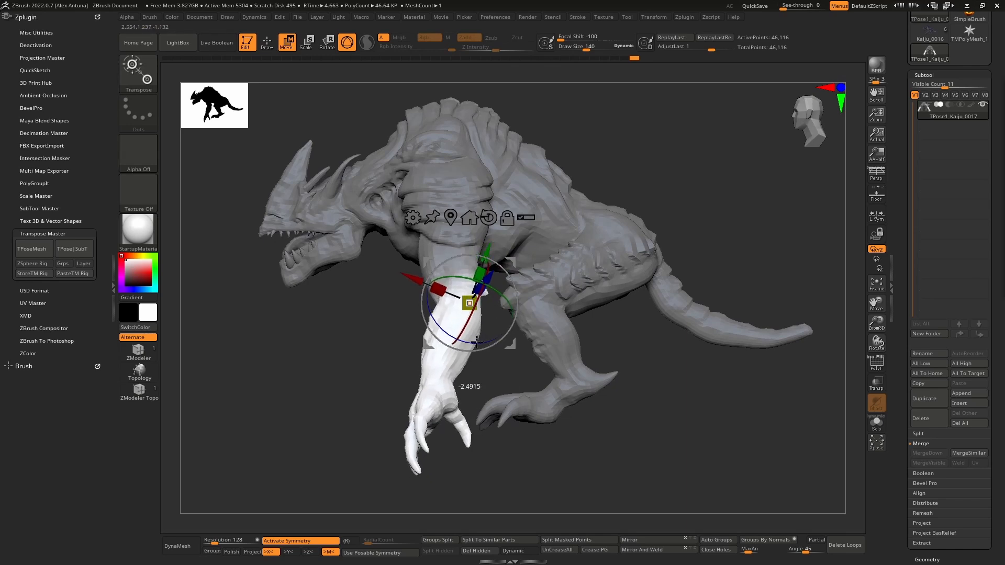
- Clear the forearm mask, lasso both hind legs from hip to foot, and invert the mask to free them
{"action": "key", "text": "q"}
{"action": "mouse_move", "coordinate": [487, 340]}
{"action": "left_mouse_down"}
{"action": "mouse_move", "coordinate": [488, 321]}
{"action": "mouse_move", "coordinate": [545, 341]}
{"action": "mouse_move", "coordinate": [614, 297]}
{"action": "mouse_move", "coordinate": [579, 281]}
{"action": "mouse_move", "coordinate": [553, 312]}
{"action": "mouse_move", "coordinate": [526, 286]}
{"action": "left_mouse_up"}
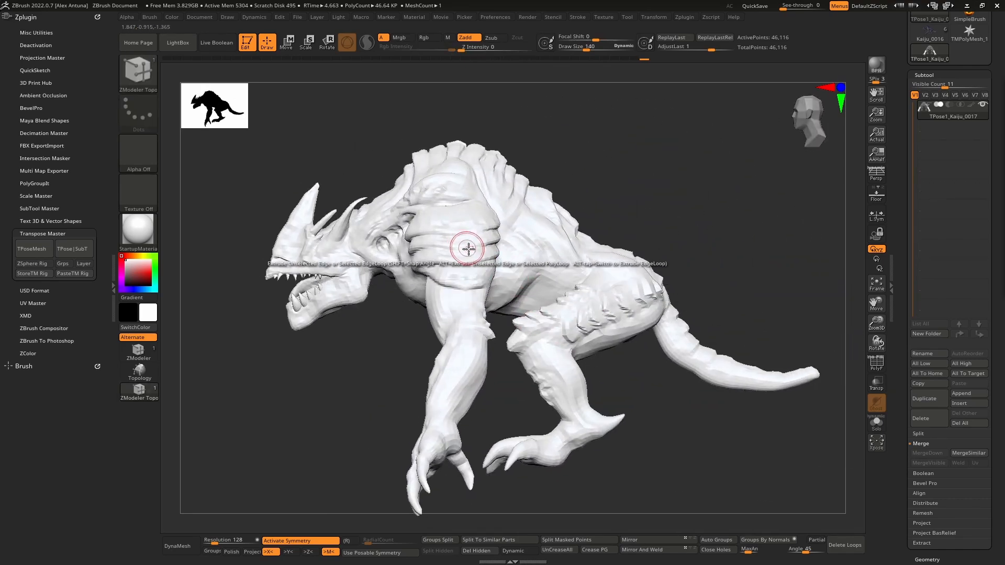
{"action": "mouse_move", "coordinate": [469, 249]}
{"action": "right_mouse_down"}
{"action": "mouse_move", "coordinate": [602, 254]}
{"action": "mouse_move", "coordinate": [493, 256]}
{"action": "mouse_move", "coordinate": [511, 239]}
{"action": "mouse_move", "coordinate": [581, 278]}
{"action": "mouse_move", "coordinate": [690, 226]}
{"action": "mouse_move", "coordinate": [724, 242]}
{"action": "mouse_move", "coordinate": [621, 253]}
{"action": "mouse_move", "coordinate": [581, 232]}
{"action": "mouse_move", "coordinate": [545, 274]}
{"action": "mouse_move", "coordinate": [732, 331]}
{"action": "mouse_move", "coordinate": [542, 245]}
{"action": "right_mouse_up"}
{"action": "mouse_move", "coordinate": [571, 329]}
{"action": "right_mouse_down"}
{"action": "mouse_move", "coordinate": [565, 319]}
{"action": "mouse_move", "coordinate": [471, 334]}
{"action": "mouse_move", "coordinate": [458, 406]}
{"action": "mouse_move", "coordinate": [505, 337]}
{"action": "mouse_move", "coordinate": [532, 338]}
{"action": "mouse_move", "coordinate": [535, 304]}
{"action": "mouse_move", "coordinate": [565, 362]}
{"action": "right_mouse_up"}
{"action": "left_click_drag", "start_coordinate": [696, 252], "coordinate": [677, 239], "text": "ctrl"}
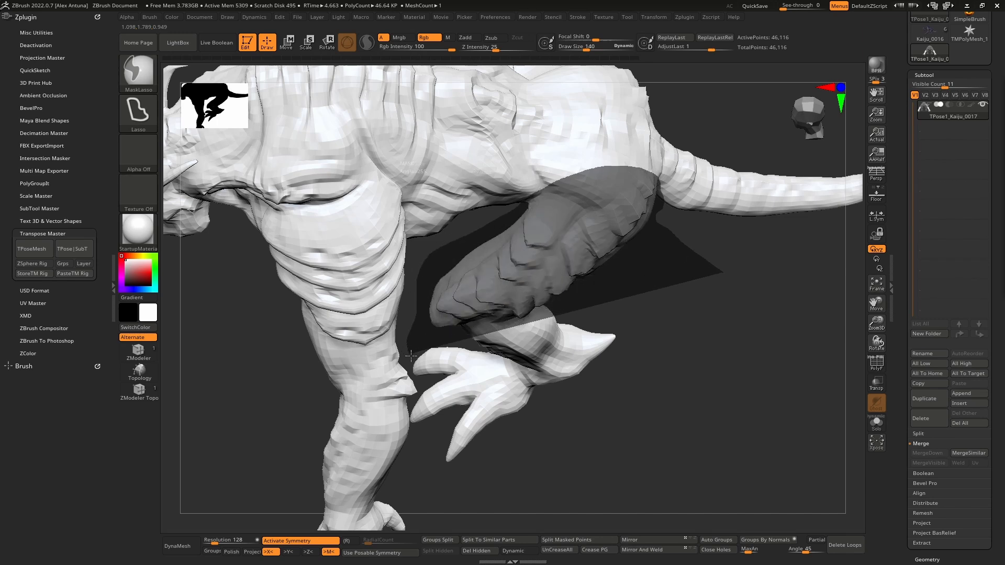
{"action": "left_click_drag", "start_coordinate": [411, 356], "coordinate": [615, 452], "text": "ctrl"}
{"action": "mouse_move", "coordinate": [623, 458]}
{"action": "right_mouse_down"}
{"action": "mouse_move", "coordinate": [608, 355]}
{"action": "mouse_move", "coordinate": [581, 335]}
{"action": "right_mouse_up"}
{"action": "mouse_move", "coordinate": [633, 443]}
{"action": "left_mouse_down", "text": "ctrl"}
{"action": "mouse_move", "coordinate": [532, 295]}
{"action": "mouse_move", "coordinate": [496, 440]}
{"action": "mouse_move", "coordinate": [510, 443]}
{"action": "left_mouse_up", "text": "ctrl"}
{"action": "mouse_move", "coordinate": [589, 314]}
{"action": "right_mouse_down"}
{"action": "mouse_move", "coordinate": [601, 358]}
{"action": "mouse_move", "coordinate": [628, 371]}
{"action": "right_mouse_up"}
{"action": "right_click_drag", "start_coordinate": [641, 325], "coordinate": [606, 369], "text": "alt"}
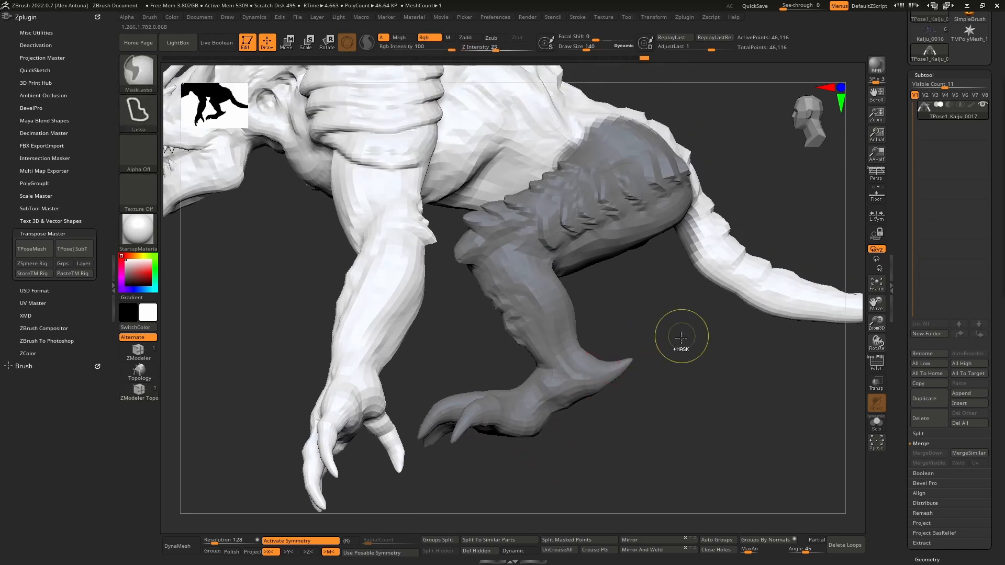
{"action": "left_click", "coordinate": [681, 337], "text": "ctrl"}
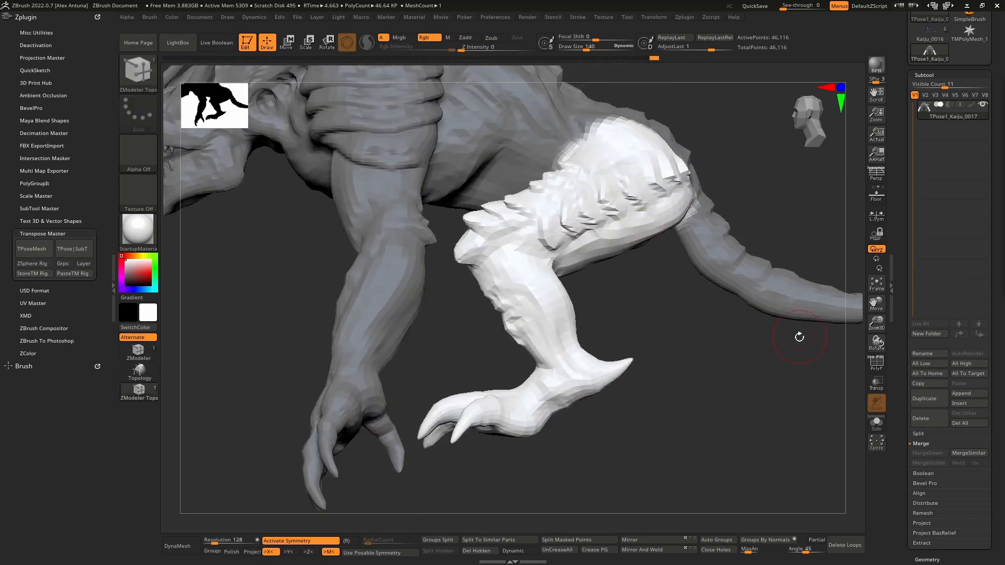
- Switch to the MaskPen brush, mask the belly and pelvis between the hind legs up to the tail, and activate the gizmo
{"action": "right_click_drag", "start_coordinate": [799, 337], "coordinate": [701, 226]}
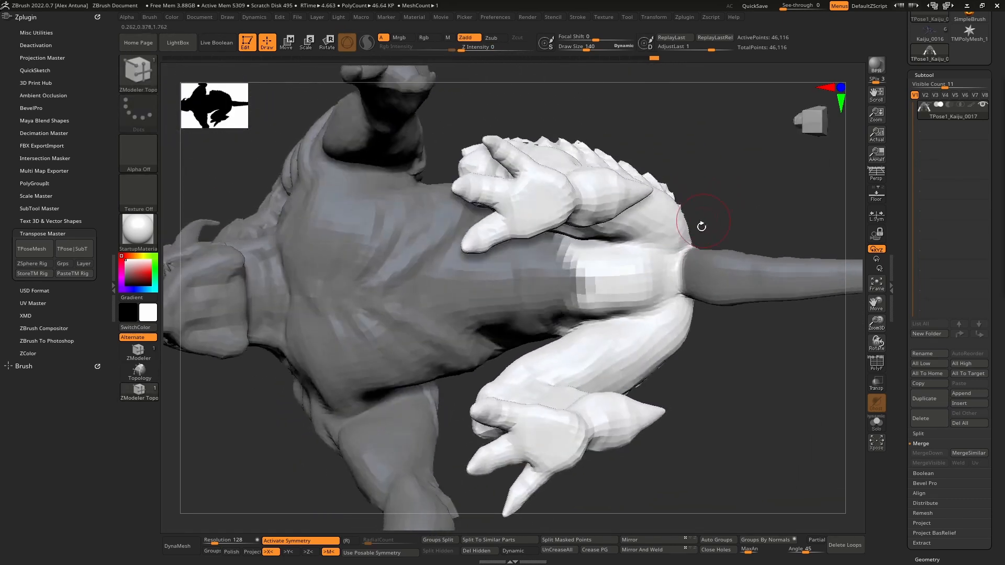
{"action": "key", "text": "ctrl"}
{"action": "left_click", "coordinate": [141, 73], "text": "ctrl"}
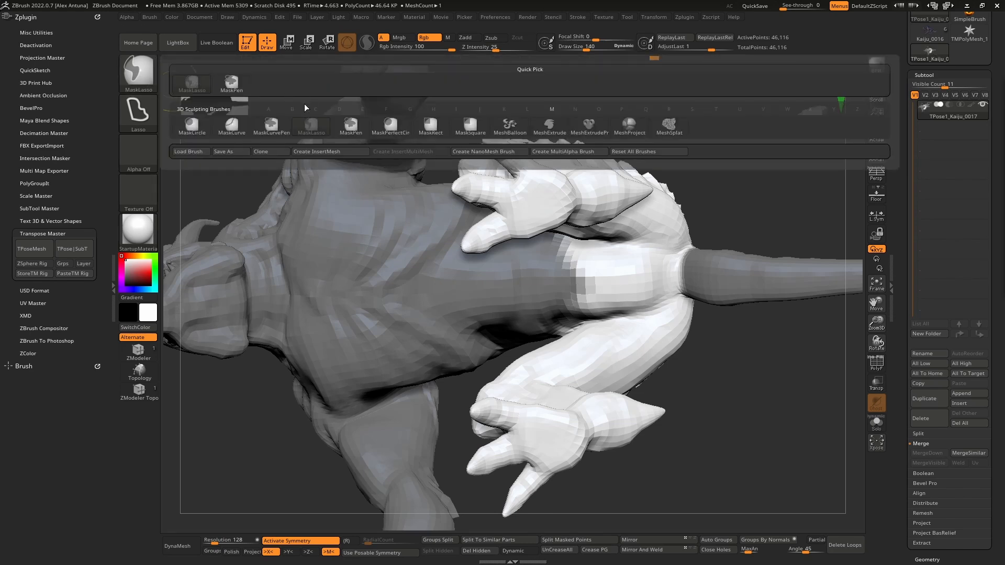
{"action": "left_click", "coordinate": [351, 127]}
{"action": "mouse_move", "coordinate": [643, 292]}
{"action": "left_mouse_down", "text": "ctrl"}
{"action": "mouse_move", "coordinate": [681, 281]}
{"action": "mouse_move", "coordinate": [682, 267]}
{"action": "left_mouse_up", "text": "ctrl"}
{"action": "right_click_drag", "start_coordinate": [695, 270], "coordinate": [629, 296]}
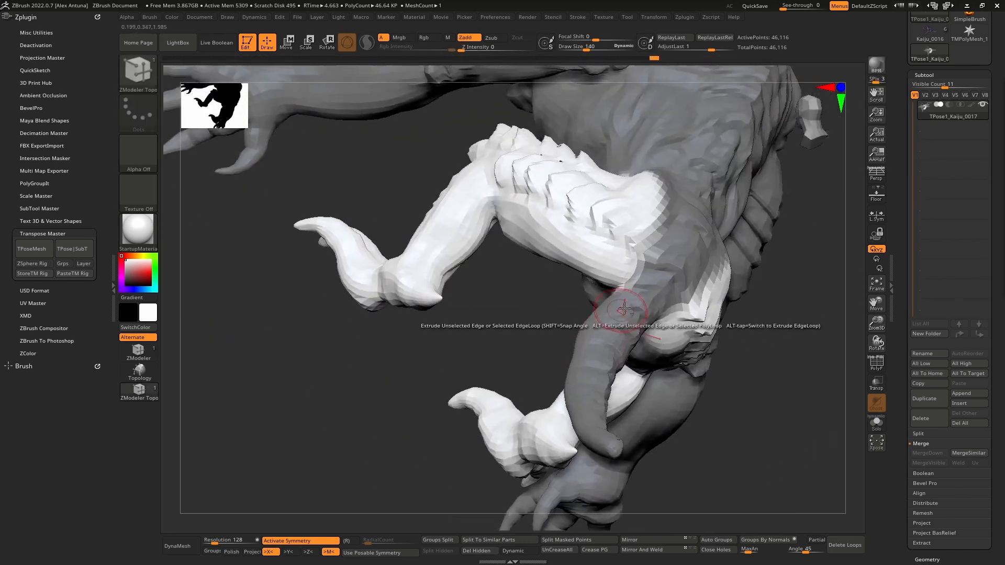
{"action": "mouse_move", "coordinate": [531, 302]}
{"action": "right_mouse_down"}
{"action": "mouse_move", "coordinate": [583, 378]}
{"action": "mouse_move", "coordinate": [628, 374]}
{"action": "right_mouse_up"}
{"action": "left_click", "coordinate": [588, 274], "text": "ctrl"}
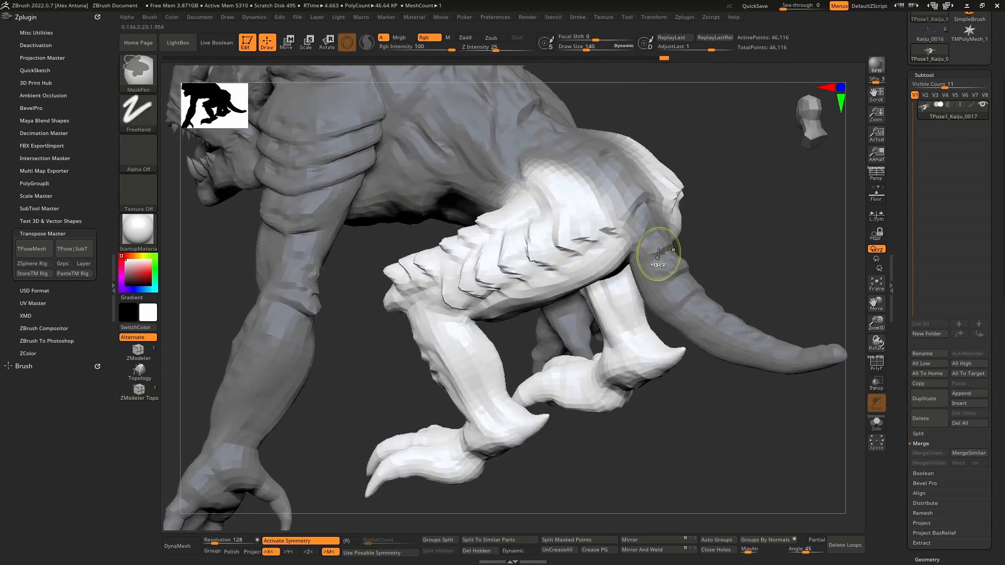
{"action": "right_click_drag", "start_coordinate": [663, 253], "coordinate": [588, 216]}
{"action": "key", "text": "w"}
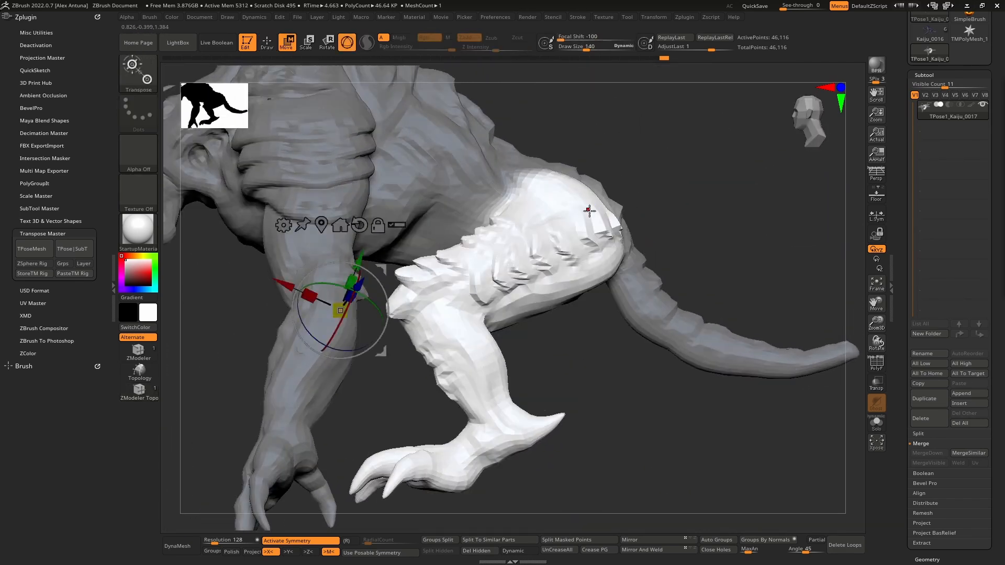
- Place the gizmo at the hip, align its axes with the thigh, rotate the hind legs backward, and clear the mask
{"action": "left_click", "coordinate": [570, 225]}
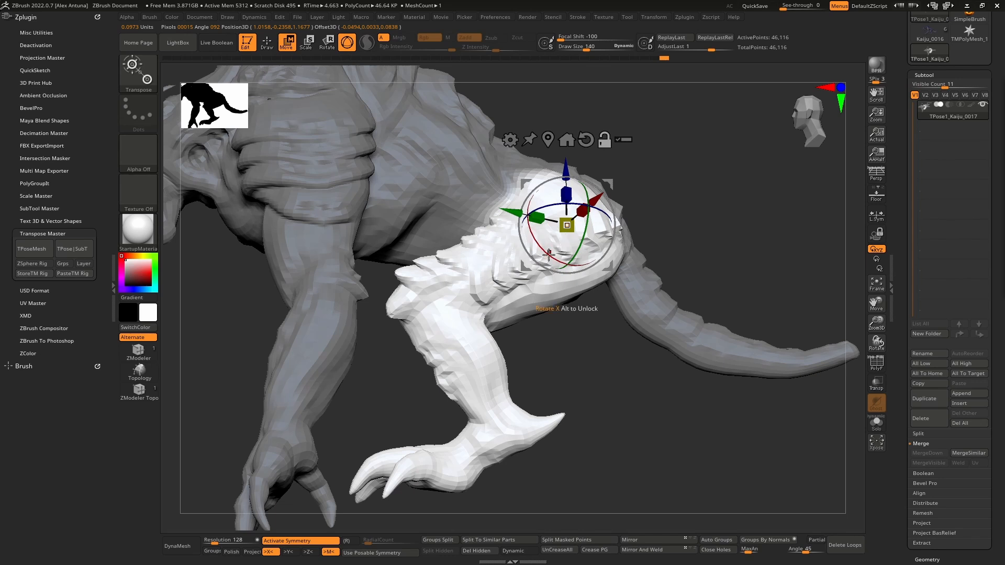
{"action": "left_click_drag", "start_coordinate": [598, 202], "coordinate": [622, 176], "text": "alt"}
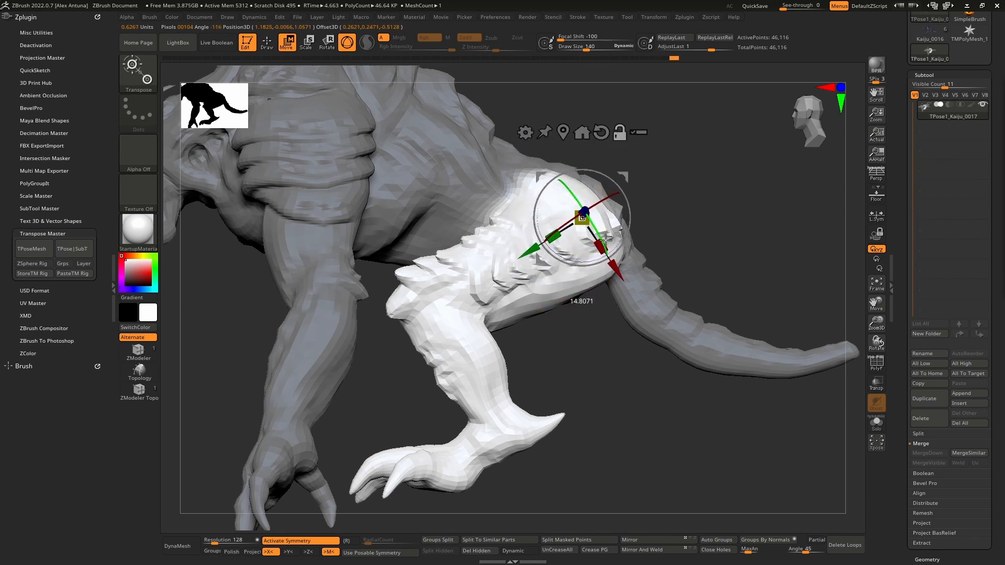
{"action": "left_click_drag", "start_coordinate": [577, 266], "coordinate": [614, 151]}
{"action": "key", "text": "ctrl+z"}
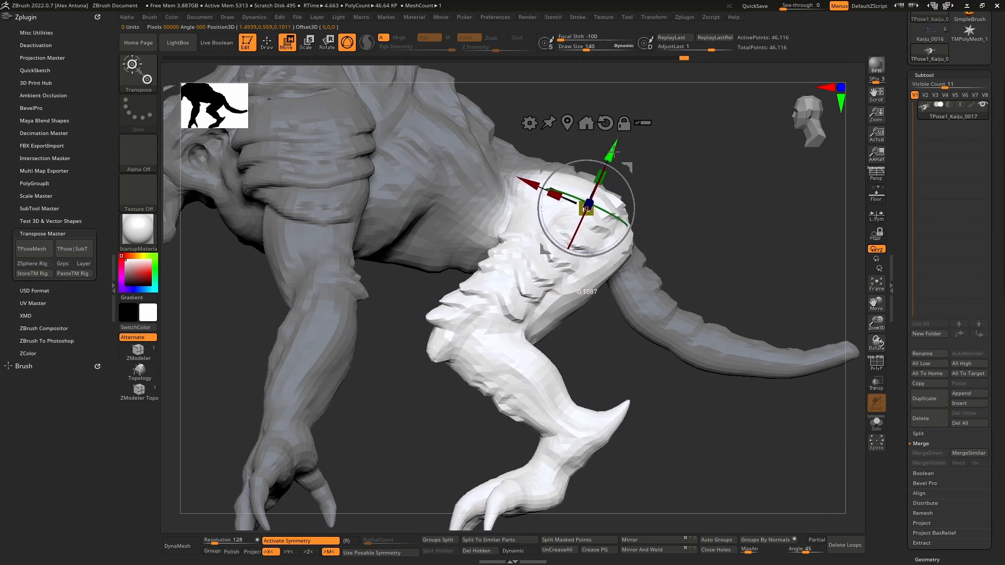
{"action": "left_click_drag", "start_coordinate": [609, 242], "coordinate": [615, 242]}
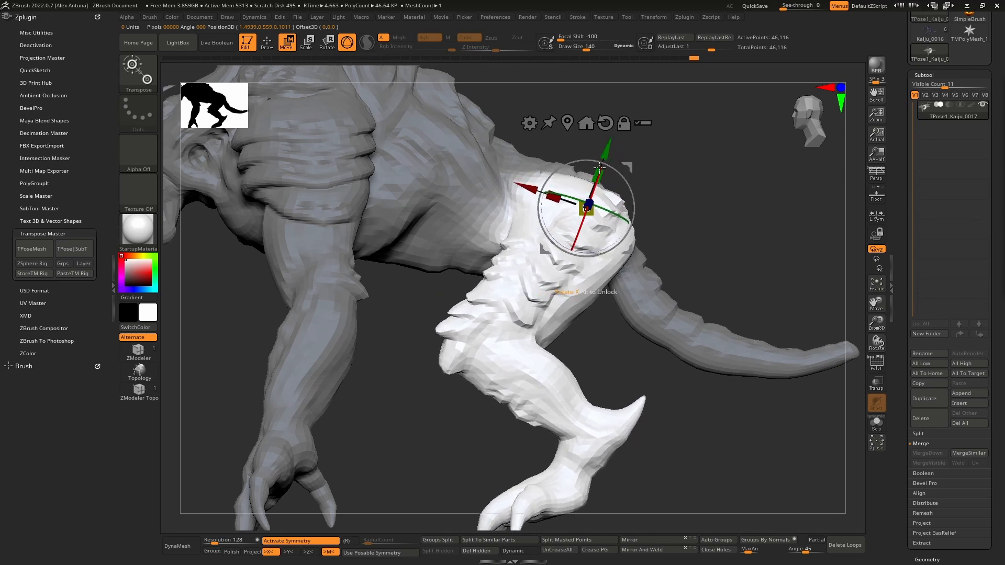
{"action": "left_click_drag", "start_coordinate": [600, 167], "coordinate": [611, 149]}
{"action": "mouse_move", "coordinate": [685, 183]}
{"action": "left_mouse_down"}
{"action": "mouse_move", "coordinate": [586, 186]}
{"action": "mouse_move", "coordinate": [656, 196]}
{"action": "mouse_move", "coordinate": [659, 217]}
{"action": "mouse_move", "coordinate": [588, 343]}
{"action": "mouse_move", "coordinate": [675, 311]}
{"action": "mouse_move", "coordinate": [713, 273]}
{"action": "mouse_move", "coordinate": [673, 305]}
{"action": "mouse_move", "coordinate": [706, 281]}
{"action": "mouse_move", "coordinate": [673, 292]}
{"action": "mouse_move", "coordinate": [698, 326]}
{"action": "left_mouse_up"}
{"action": "key", "text": "q"}
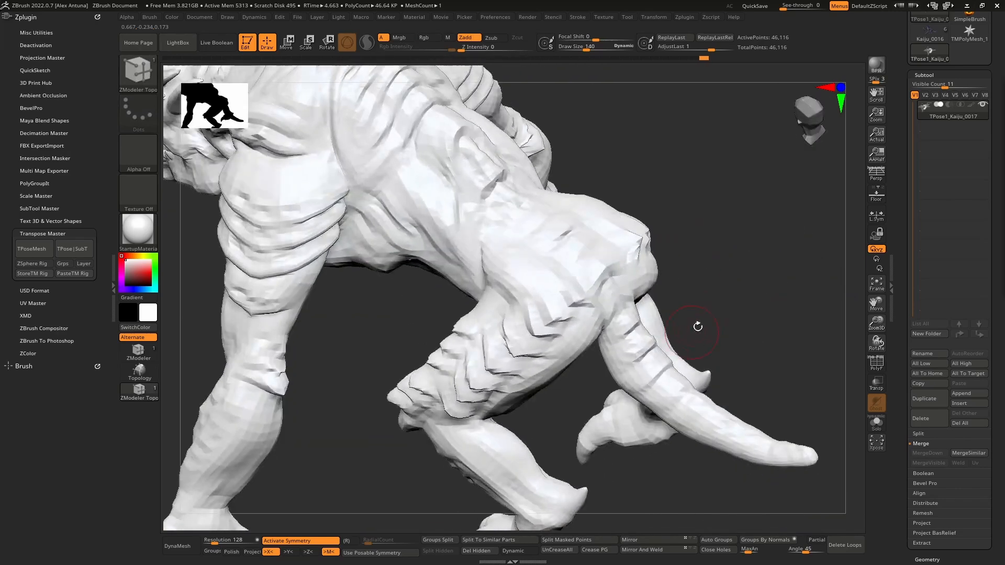
- Switch to the Move brush, enlarge its draw size to about 403, and reshape the rump around the hips
{"action": "left_click_drag", "start_coordinate": [578, 314], "coordinate": [601, 288]}
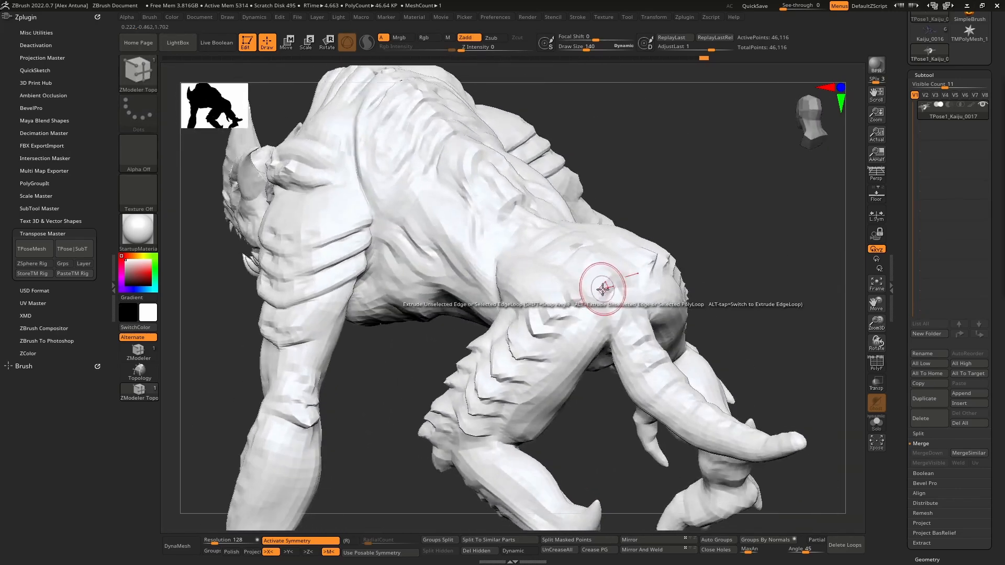
{"action": "key", "text": "space"}
{"action": "key", "text": "b"}
{"action": "key", "text": "m"}
{"action": "key", "text": "v"}
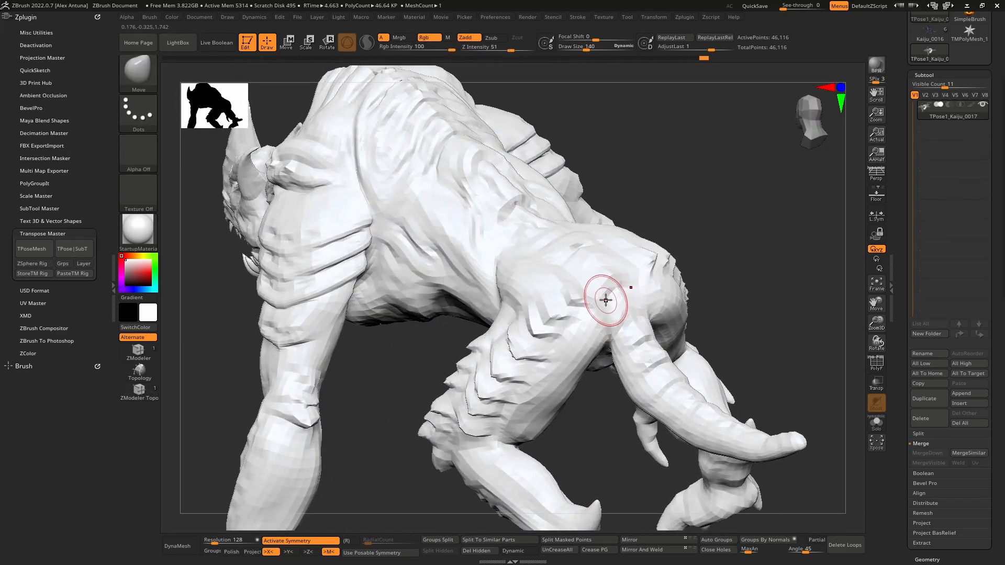
{"action": "key", "text": "space"}
{"action": "left_click_drag", "start_coordinate": [616, 293], "coordinate": [620, 292]}
{"action": "mouse_move", "coordinate": [570, 304]}
{"action": "right_mouse_down"}
{"action": "mouse_move", "coordinate": [600, 282]}
{"action": "mouse_move", "coordinate": [600, 356]}
{"action": "right_mouse_up"}
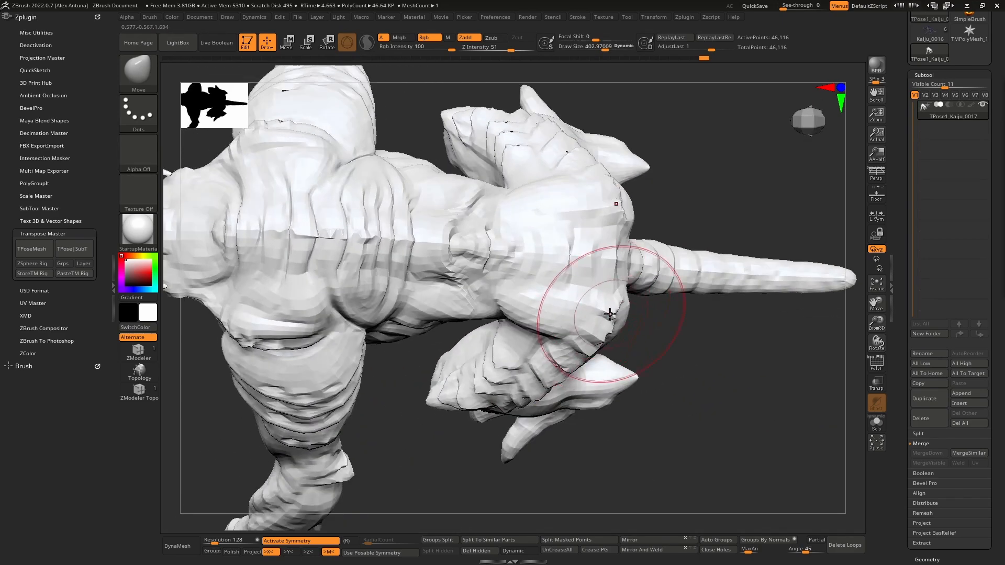
{"action": "mouse_move", "coordinate": [599, 305]}
{"action": "right_mouse_down"}
{"action": "mouse_move", "coordinate": [601, 240]}
{"action": "mouse_move", "coordinate": [610, 291]}
{"action": "mouse_move", "coordinate": [589, 328]}
{"action": "mouse_move", "coordinate": [662, 343]}
{"action": "mouse_move", "coordinate": [595, 313]}
{"action": "mouse_move", "coordinate": [603, 237]}
{"action": "mouse_move", "coordinate": [507, 183]}
{"action": "right_mouse_up"}
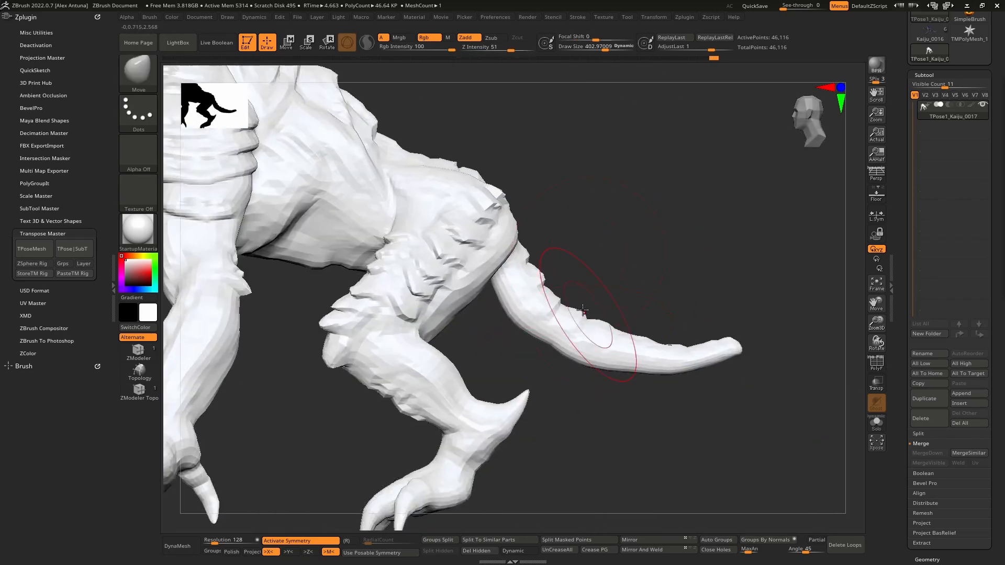
- Increase the Move brush's draw size to about 442 and adjust the body's silhouette
{"action": "key", "text": "space"}
{"action": "left_click_drag", "start_coordinate": [574, 304], "coordinate": [577, 304]}
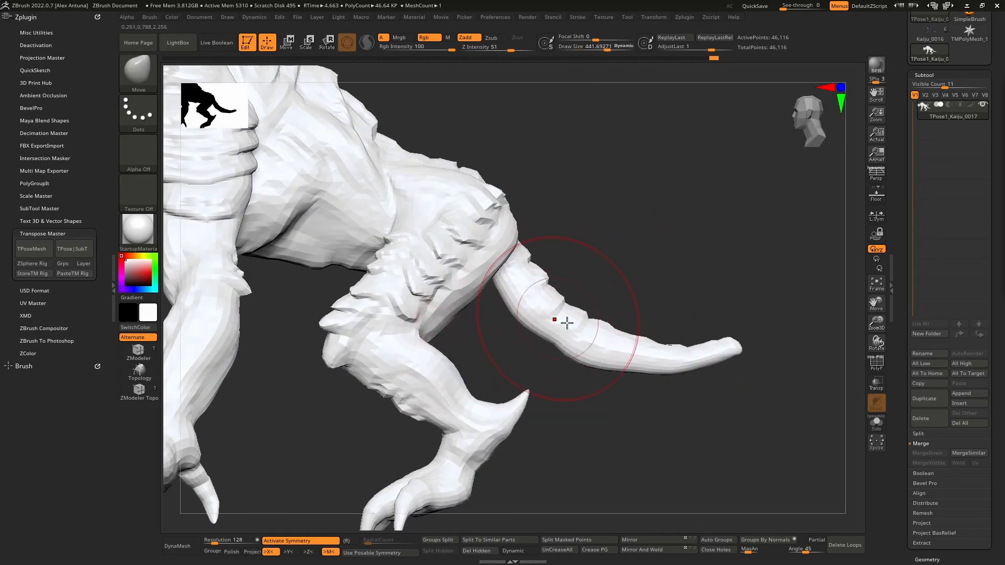
{"action": "right_click_drag", "start_coordinate": [656, 356], "coordinate": [675, 314]}
{"action": "mouse_move", "coordinate": [675, 313]}
{"action": "right_mouse_down", "text": "alt"}
{"action": "mouse_move", "coordinate": [532, 345]}
{"action": "mouse_move", "coordinate": [539, 402]}
{"action": "mouse_move", "coordinate": [553, 341]}
{"action": "mouse_move", "coordinate": [523, 301]}
{"action": "right_mouse_up", "text": "alt"}
{"action": "right_click_drag", "start_coordinate": [300, 275], "coordinate": [608, 262], "text": "ctrl"}
{"action": "left_click_drag", "start_coordinate": [555, 263], "coordinate": [680, 220]}
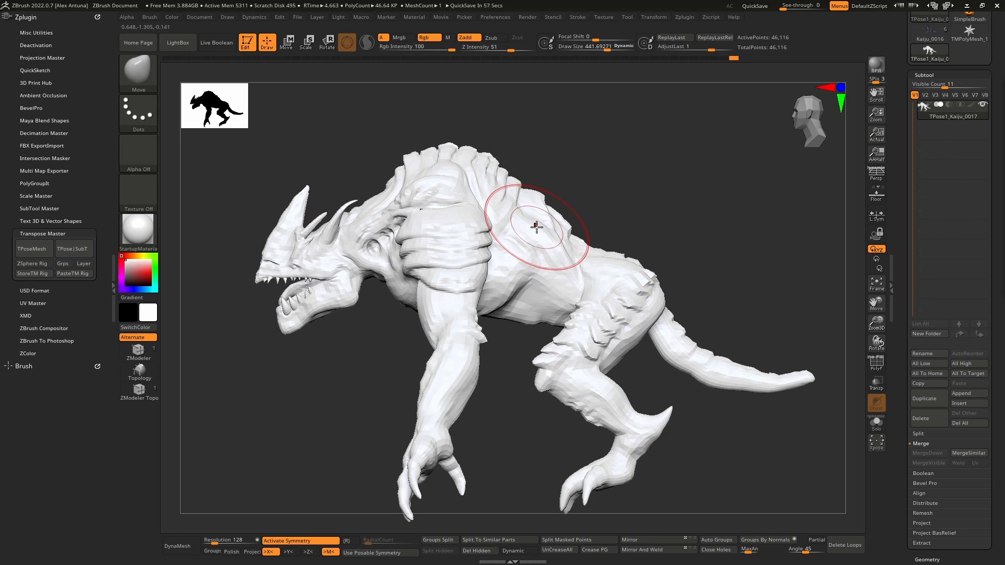
- Switch to the MaskLasso brush, lasso both hind legs from the knees down, and invert the mask to free them
{"action": "mouse_move", "coordinate": [560, 387]}
{"action": "left_mouse_down"}
{"action": "mouse_move", "coordinate": [545, 404]}
{"action": "mouse_move", "coordinate": [557, 418]}
{"action": "mouse_move", "coordinate": [553, 400]}
{"action": "mouse_move", "coordinate": [547, 417]}
{"action": "left_mouse_up"}
{"action": "left_click_drag", "start_coordinate": [530, 478], "coordinate": [665, 515], "text": "ctrl"}
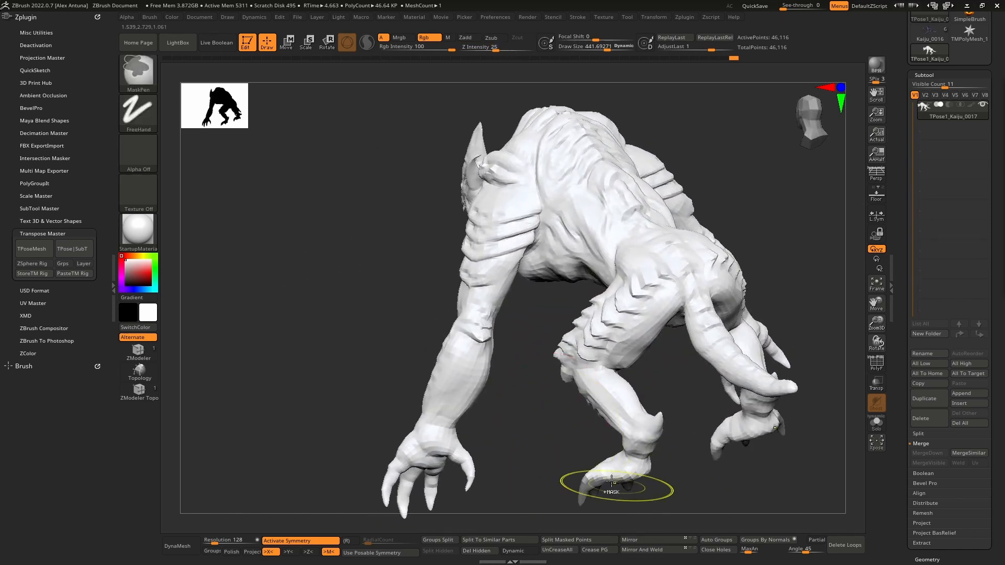
{"action": "left_click", "coordinate": [138, 72], "text": "ctrl"}
{"action": "left_click", "coordinate": [313, 128], "text": "ctrl"}
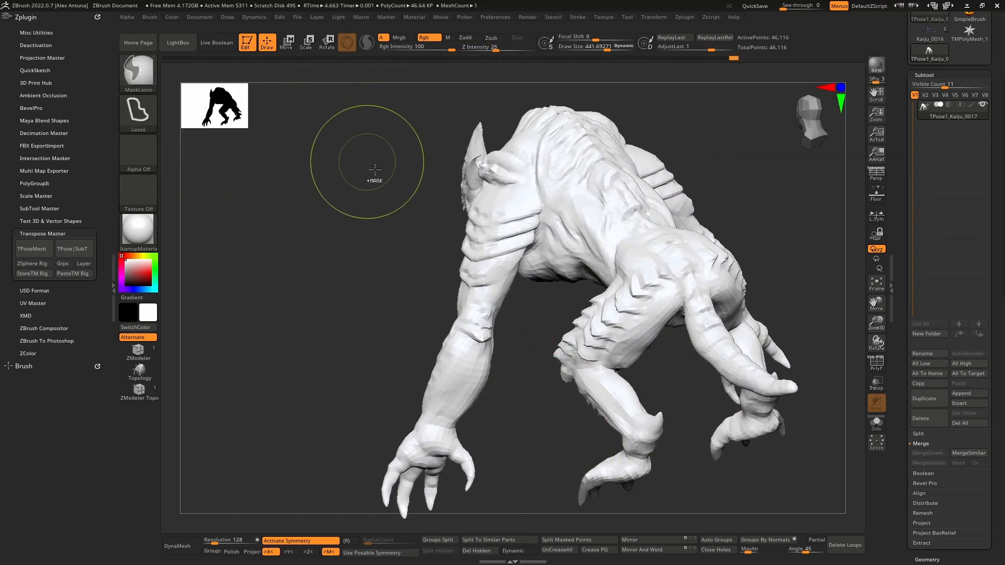
{"action": "mouse_move", "coordinate": [538, 460]}
{"action": "left_mouse_down", "text": "ctrl"}
{"action": "mouse_move", "coordinate": [685, 502]}
{"action": "mouse_move", "coordinate": [675, 403]}
{"action": "mouse_move", "coordinate": [620, 372]}
{"action": "mouse_move", "coordinate": [576, 360]}
{"action": "mouse_move", "coordinate": [543, 445]}
{"action": "left_mouse_up", "text": "ctrl"}
{"action": "mouse_move", "coordinate": [539, 419]}
{"action": "left_mouse_down"}
{"action": "mouse_move", "coordinate": [603, 393]}
{"action": "mouse_move", "coordinate": [761, 392]}
{"action": "left_mouse_up"}
{"action": "mouse_move", "coordinate": [621, 361]}
{"action": "left_mouse_down", "text": "ctrl"}
{"action": "mouse_move", "coordinate": [565, 360]}
{"action": "mouse_move", "coordinate": [535, 374]}
{"action": "left_mouse_up", "text": "ctrl"}
{"action": "left_click", "coordinate": [620, 410], "text": "ctrl"}
{"action": "left_click_drag", "start_coordinate": [619, 409], "coordinate": [567, 398]}
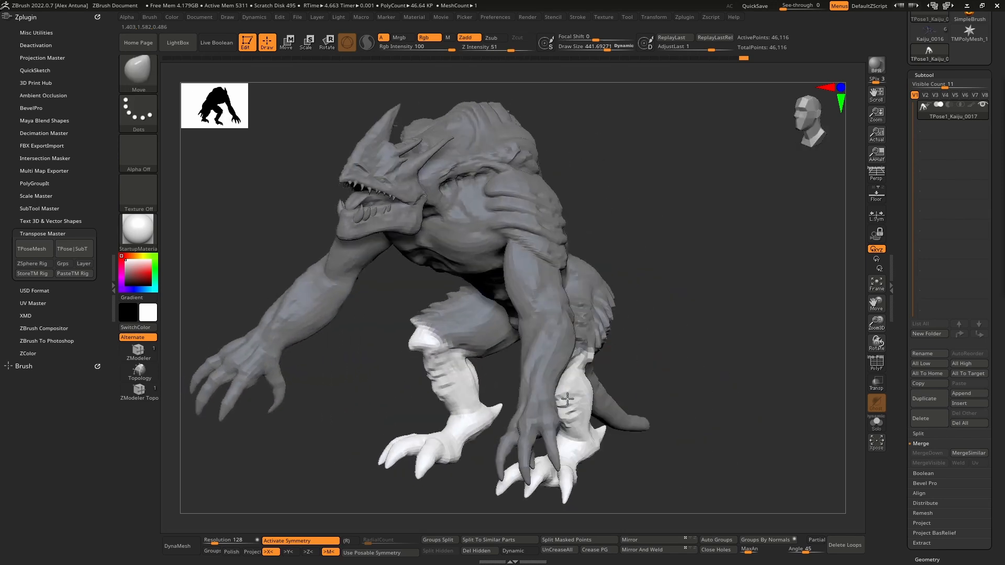
- Refine the mask around both lower hind legs at the knees and activate the gizmo
{"action": "right_click_drag", "start_coordinate": [568, 399], "coordinate": [562, 400]}
{"action": "mouse_move", "coordinate": [562, 399]}
{"action": "right_mouse_down", "text": "ctrl"}
{"action": "mouse_move", "coordinate": [576, 429]}
{"action": "mouse_move", "coordinate": [610, 406]}
{"action": "mouse_move", "coordinate": [587, 385]}
{"action": "right_mouse_up", "text": "ctrl"}
{"action": "mouse_move", "coordinate": [517, 320]}
{"action": "right_mouse_down"}
{"action": "mouse_move", "coordinate": [533, 321]}
{"action": "mouse_move", "coordinate": [563, 352]}
{"action": "mouse_move", "coordinate": [479, 320]}
{"action": "right_mouse_up"}
{"action": "mouse_move", "coordinate": [437, 320]}
{"action": "left_mouse_down", "text": "ctrl"}
{"action": "mouse_move", "coordinate": [447, 375]}
{"action": "mouse_move", "coordinate": [622, 361]}
{"action": "mouse_move", "coordinate": [680, 297]}
{"action": "mouse_move", "coordinate": [656, 299]}
{"action": "left_mouse_up", "text": "ctrl"}
{"action": "mouse_move", "coordinate": [649, 309]}
{"action": "right_mouse_down"}
{"action": "mouse_move", "coordinate": [594, 344]}
{"action": "mouse_move", "coordinate": [693, 342]}
{"action": "mouse_move", "coordinate": [660, 362]}
{"action": "right_mouse_up"}
{"action": "mouse_move", "coordinate": [758, 390]}
{"action": "left_mouse_down", "text": "ctrl"}
{"action": "mouse_move", "coordinate": [728, 373]}
{"action": "mouse_move", "coordinate": [653, 375]}
{"action": "mouse_move", "coordinate": [730, 402]}
{"action": "left_mouse_up", "text": "ctrl"}
{"action": "mouse_move", "coordinate": [774, 414]}
{"action": "right_mouse_down"}
{"action": "mouse_move", "coordinate": [613, 437]}
{"action": "mouse_move", "coordinate": [633, 451]}
{"action": "mouse_move", "coordinate": [634, 388]}
{"action": "right_mouse_up"}
{"action": "left_click", "coordinate": [633, 451], "text": "ctrl"}
{"action": "key", "text": "w"}
{"action": "right_click_drag", "start_coordinate": [666, 422], "coordinate": [529, 349], "text": "alt"}
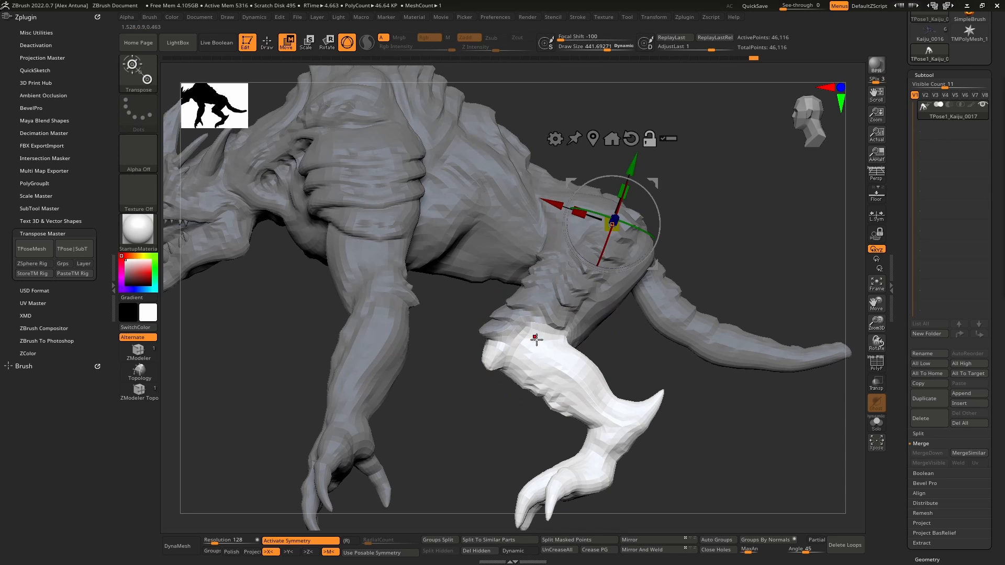
- Place and orient the gizmo at the knee, rotate the lower hind legs forward, and clear the mask
{"action": "left_click", "coordinate": [536, 339]}
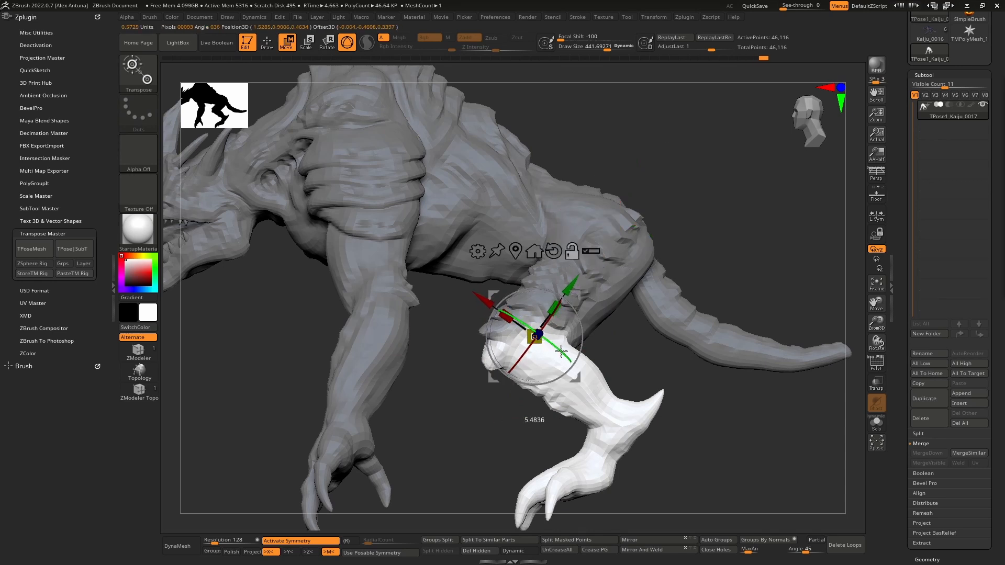
{"action": "left_click_drag", "start_coordinate": [580, 335], "coordinate": [580, 349]}
{"action": "key", "text": "ctrl+z"}
{"action": "left_click", "coordinate": [613, 408]}
{"action": "mouse_move", "coordinate": [649, 384]}
{"action": "left_mouse_down"}
{"action": "mouse_move", "coordinate": [587, 387]}
{"action": "mouse_move", "coordinate": [534, 366]}
{"action": "mouse_move", "coordinate": [649, 357]}
{"action": "left_mouse_up"}
{"action": "key", "text": "q"}
- Transfer the posed kaiju mesh back to the original subtools with Transpose Master
{"action": "right_click_drag", "start_coordinate": [648, 357], "coordinate": [693, 316], "text": "shift"}
{"action": "left_click_drag", "start_coordinate": [693, 316], "coordinate": [685, 303], "text": "ctrl"}
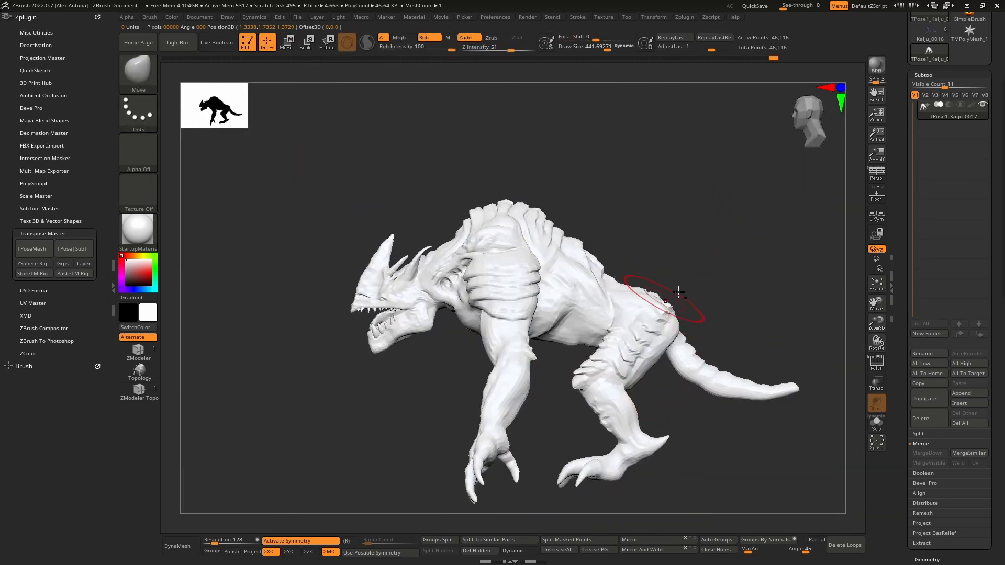
{"action": "right_click_drag", "start_coordinate": [682, 292], "coordinate": [691, 232], "text": "alt"}
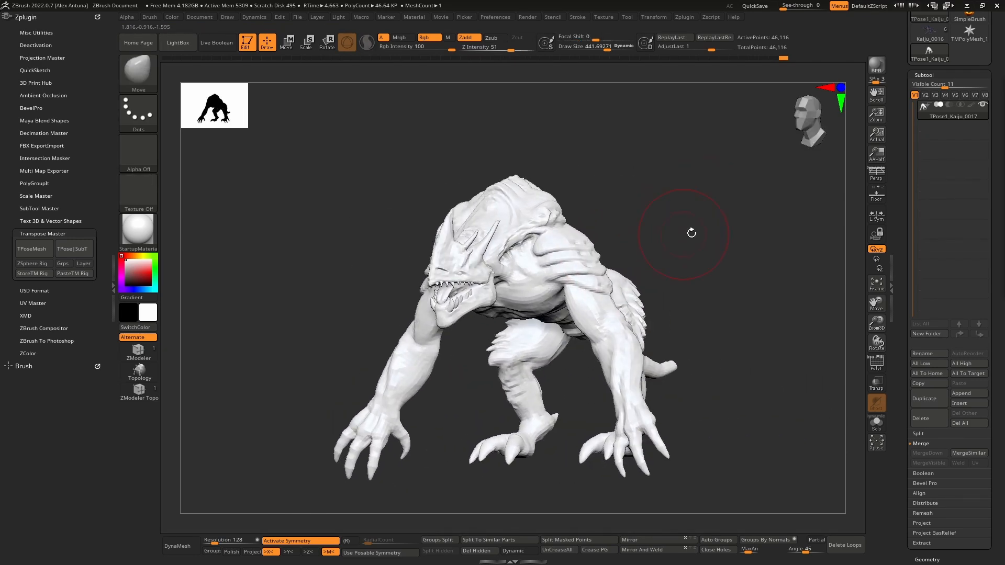
{"action": "left_click", "coordinate": [75, 251]}
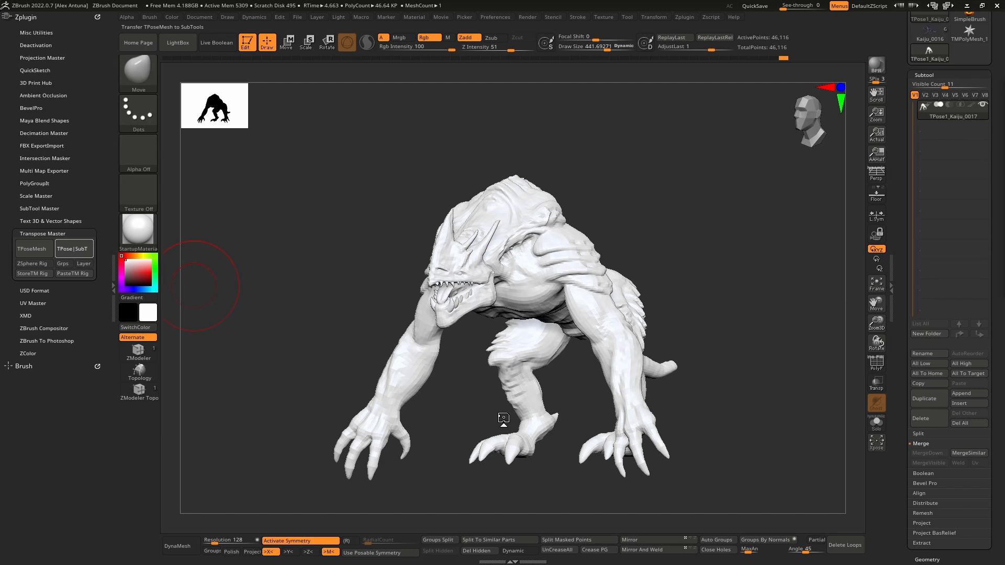
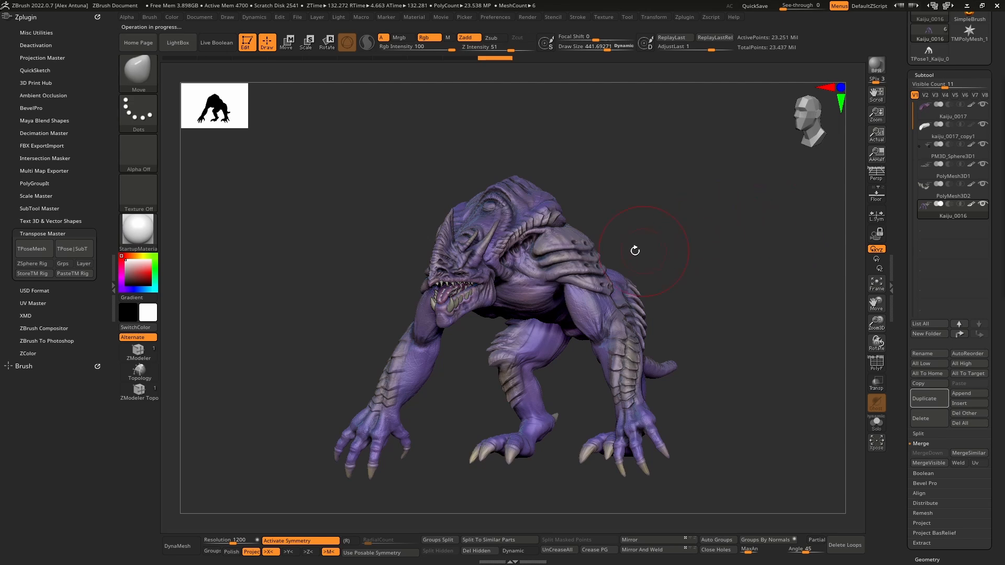
- Enable perspective and review the transferred pose on the kaiju from the front, side and below
{"action": "left_click_drag", "start_coordinate": [635, 251], "coordinate": [682, 269]}
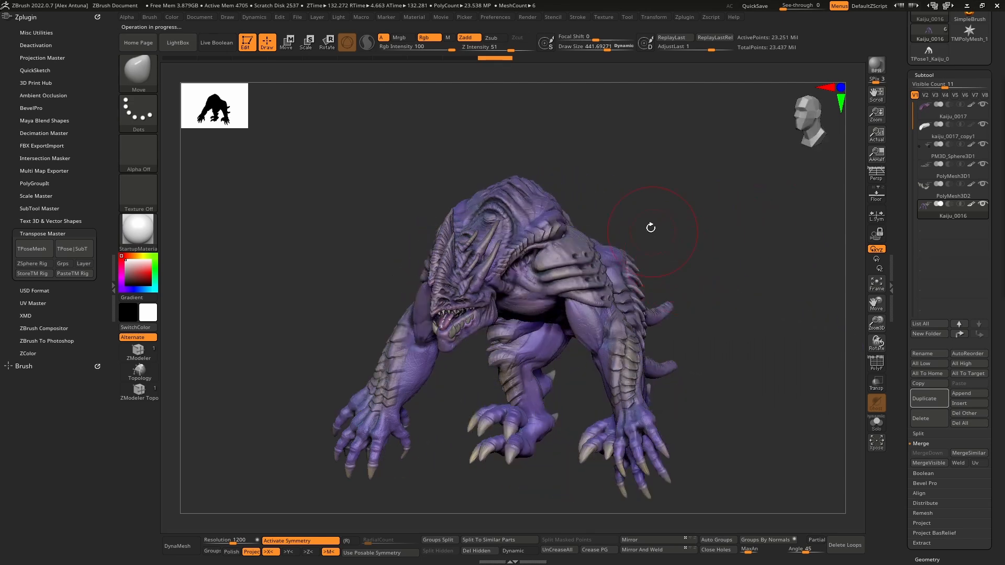
{"action": "mouse_move", "coordinate": [651, 227]}
{"action": "left_mouse_down"}
{"action": "mouse_move", "coordinate": [714, 202]}
{"action": "mouse_move", "coordinate": [646, 138]}
{"action": "mouse_move", "coordinate": [666, 227]}
{"action": "mouse_move", "coordinate": [672, 174]}
{"action": "mouse_move", "coordinate": [643, 222]}
{"action": "mouse_move", "coordinate": [621, 193]}
{"action": "mouse_move", "coordinate": [659, 217]}
{"action": "mouse_move", "coordinate": [578, 213]}
{"action": "mouse_move", "coordinate": [643, 219]}
{"action": "mouse_move", "coordinate": [666, 209]}
{"action": "mouse_move", "coordinate": [668, 227]}
{"action": "left_mouse_up"}
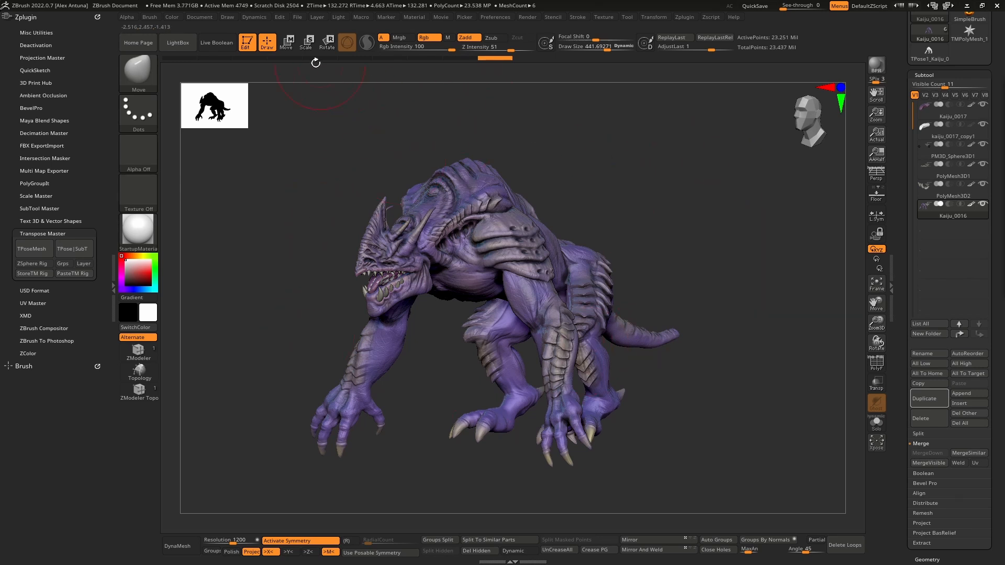
{"action": "left_click", "coordinate": [506, 251]}
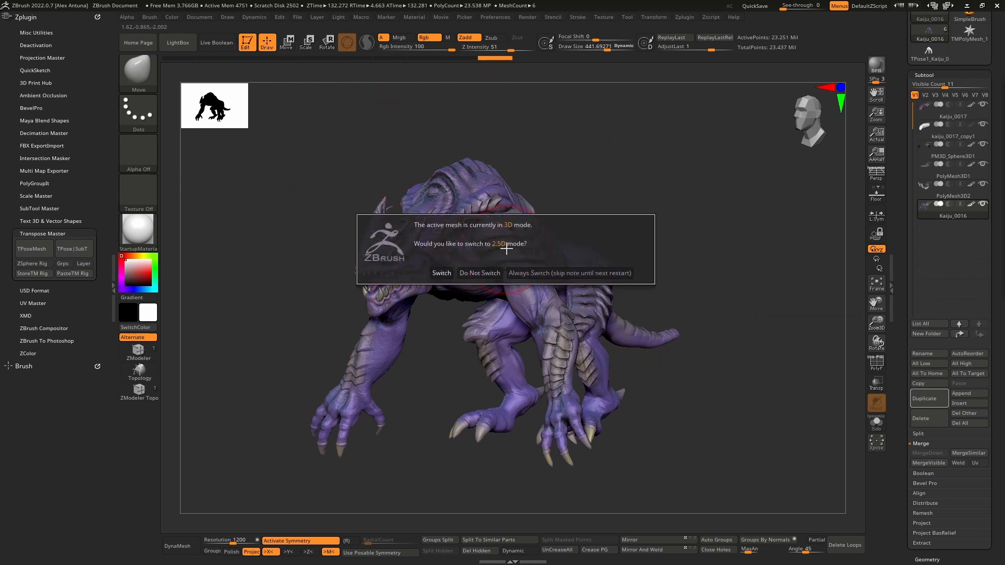
{"action": "left_click", "coordinate": [478, 273]}
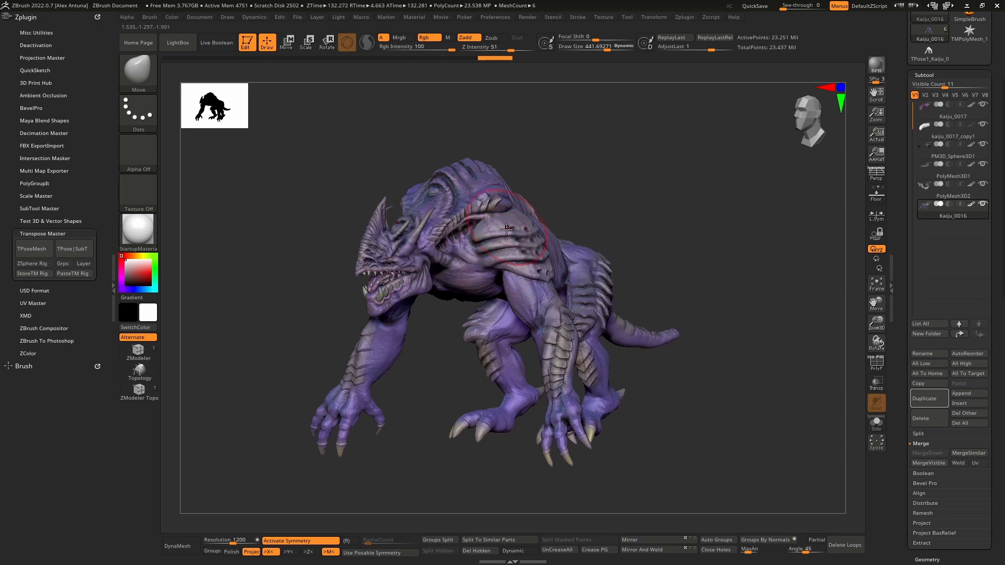
{"action": "right_click_drag", "start_coordinate": [547, 280], "coordinate": [611, 336]}
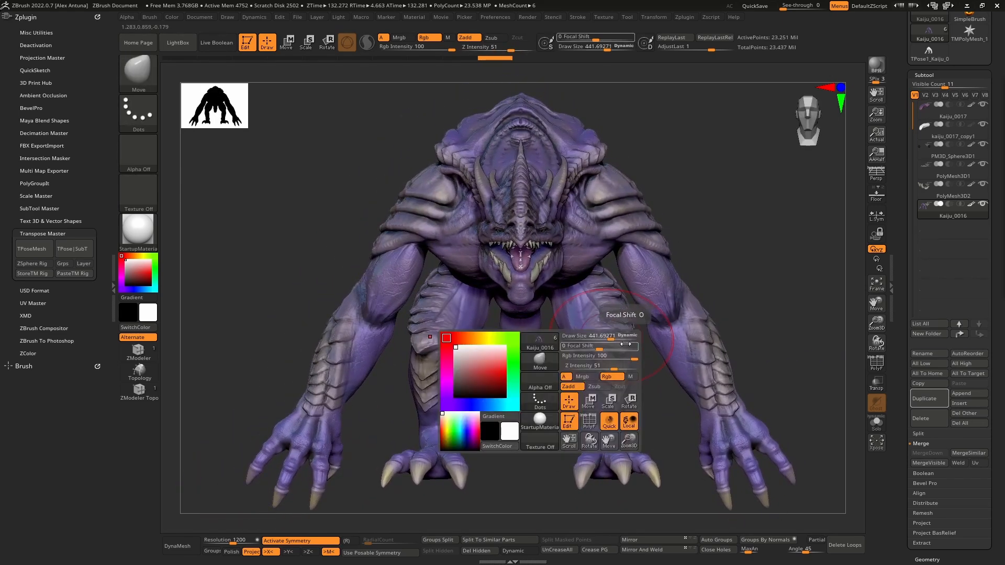
{"action": "mouse_move", "coordinate": [789, 233]}
{"action": "right_mouse_down"}
{"action": "mouse_move", "coordinate": [708, 237]}
{"action": "mouse_move", "coordinate": [790, 232]}
{"action": "right_mouse_up"}
{"action": "left_click", "coordinate": [876, 175]}
{"action": "right_click_drag", "start_coordinate": [672, 292], "coordinate": [727, 215], "text": "shift"}
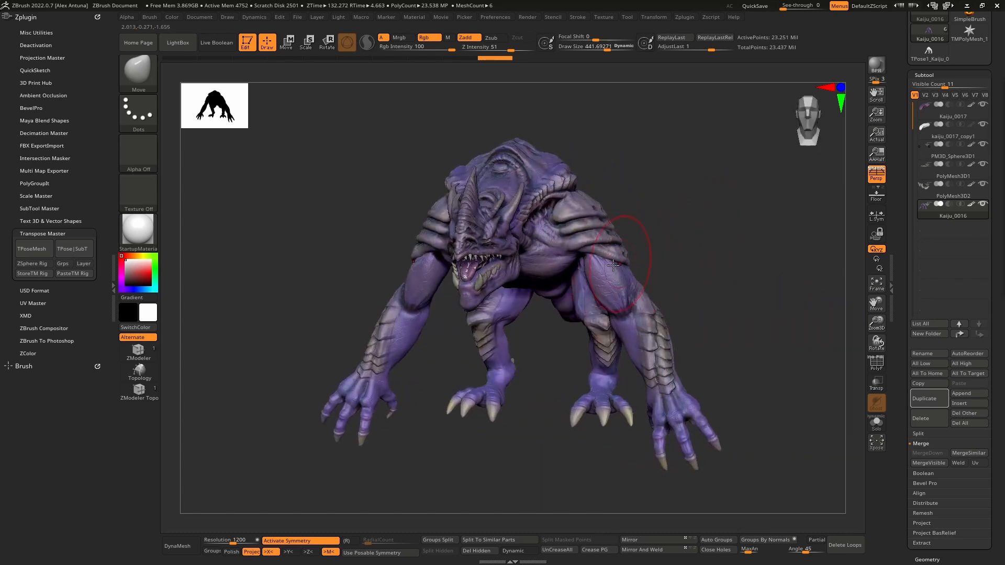
{"action": "right_click_drag", "start_coordinate": [612, 265], "coordinate": [583, 254]}
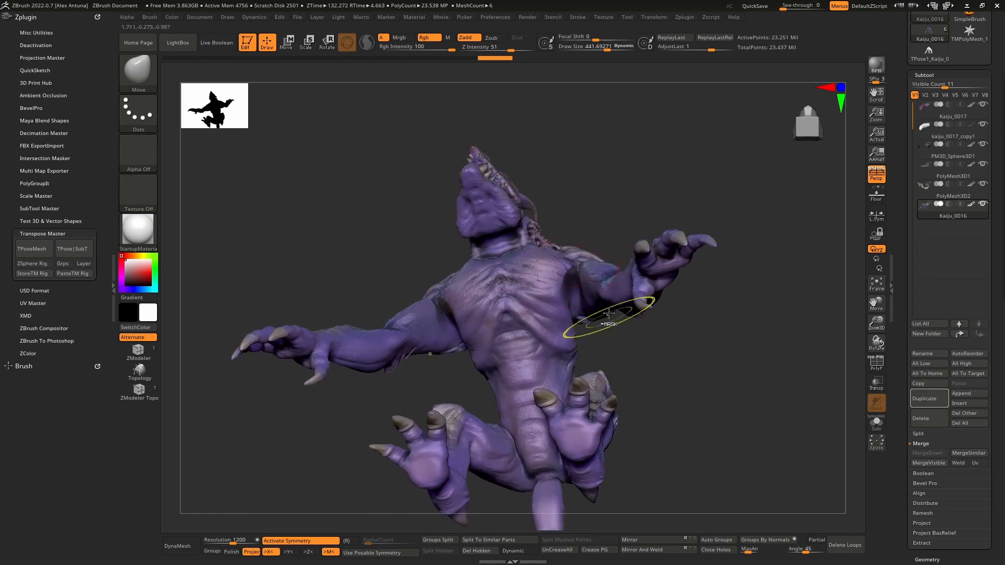
- Reduce the Move brush's draw size to about 171 for the armpit area and turn off its Rgb channel
{"action": "right_click_drag", "start_coordinate": [605, 316], "coordinate": [579, 298], "text": "ctrl"}
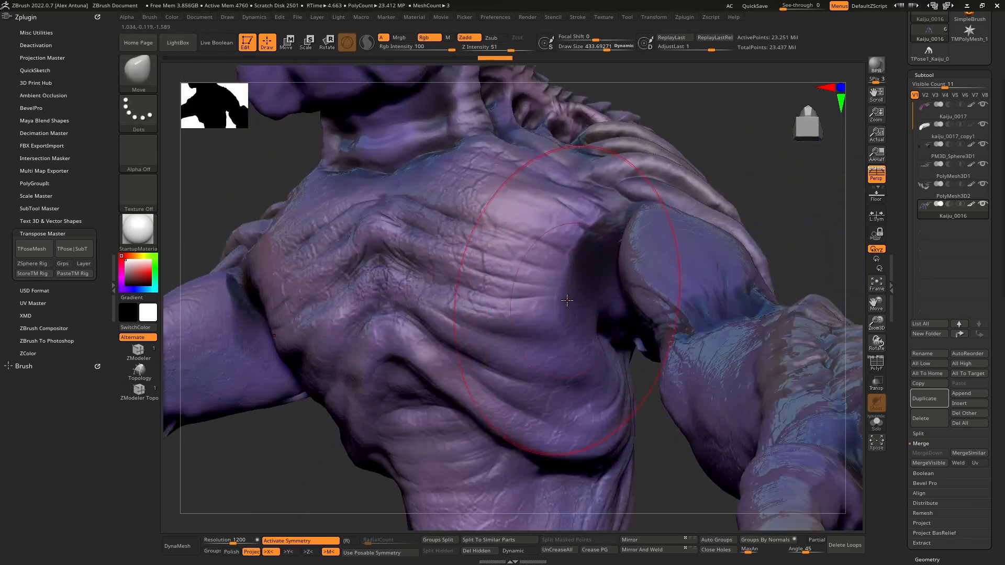
{"action": "right_click", "coordinate": [579, 298]}
{"action": "left_click_drag", "start_coordinate": [578, 298], "coordinate": [550, 304]}
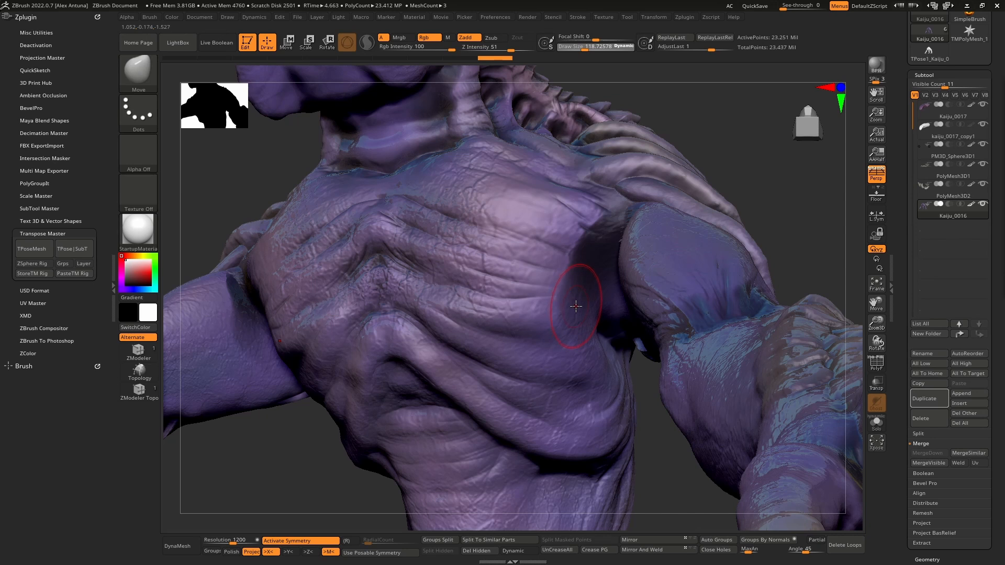
{"action": "key", "text": "bracketright"}
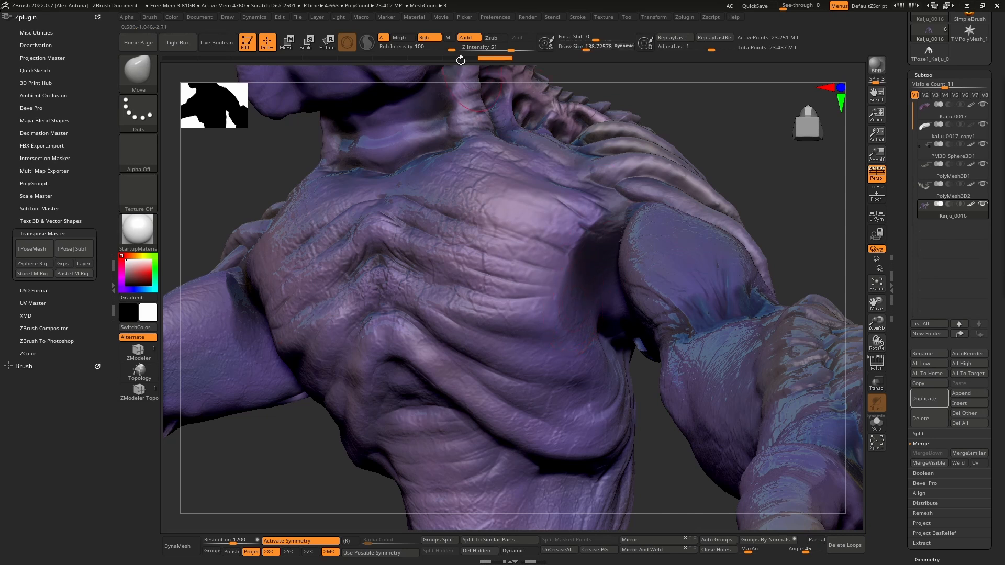
{"action": "left_click", "coordinate": [424, 38]}
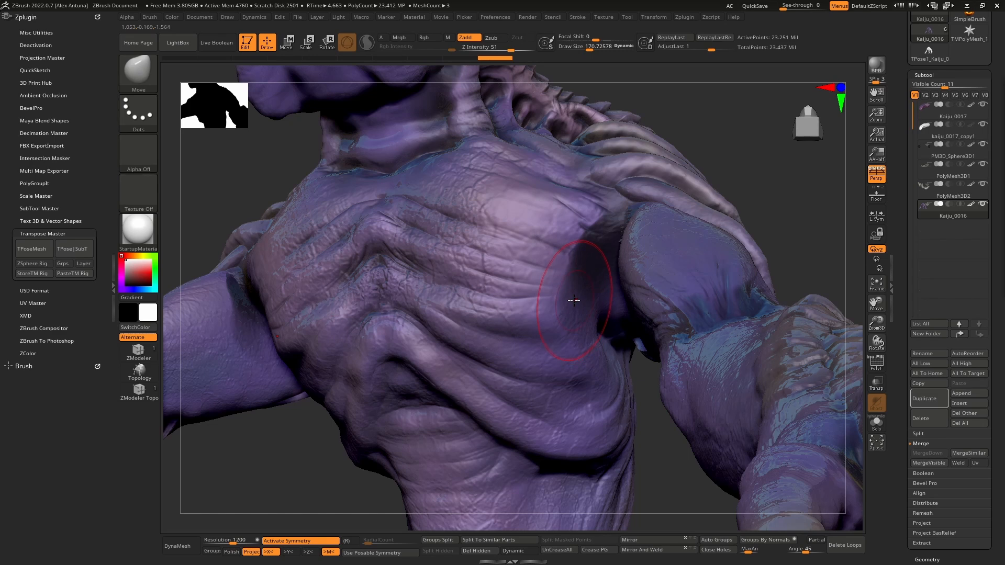
- Step the body subtool down to a low subdivision level and reshape the chest side and armpit with the Move brush
{"action": "key", "text": "shift+d"}
{"action": "key", "text": "shift+d"}
{"action": "key", "text": "shift+d"}
{"action": "key", "text": "shift+d"}
{"action": "right_click_drag", "start_coordinate": [581, 312], "coordinate": [577, 312]}
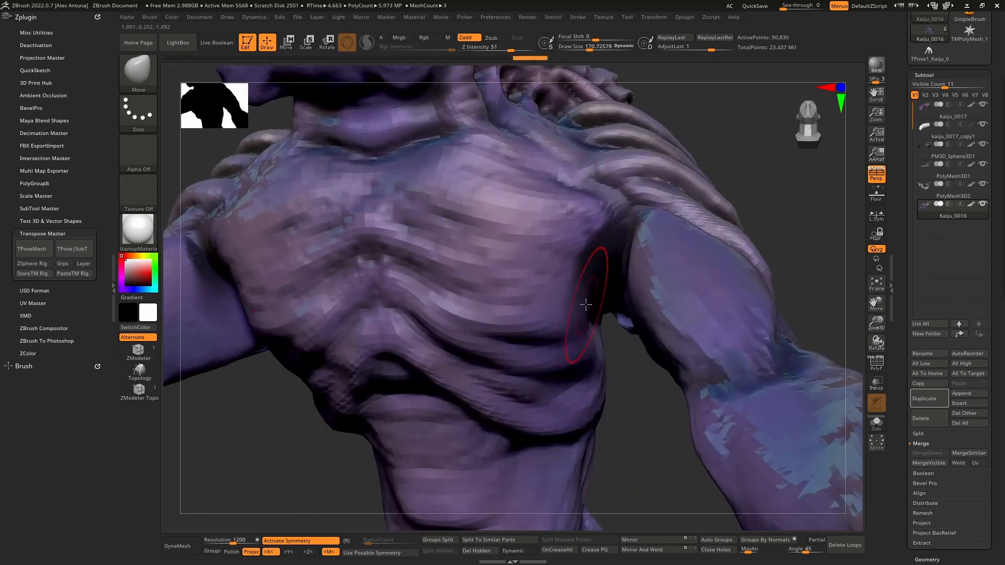
{"action": "mouse_move", "coordinate": [585, 304]}
{"action": "left_mouse_down"}
{"action": "mouse_move", "coordinate": [585, 269]}
{"action": "mouse_move", "coordinate": [597, 286]}
{"action": "left_mouse_up"}
{"action": "right_click_drag", "start_coordinate": [597, 286], "coordinate": [604, 248]}
{"action": "left_click_drag", "start_coordinate": [604, 249], "coordinate": [617, 242]}
{"action": "right_click_drag", "start_coordinate": [617, 242], "coordinate": [594, 247]}
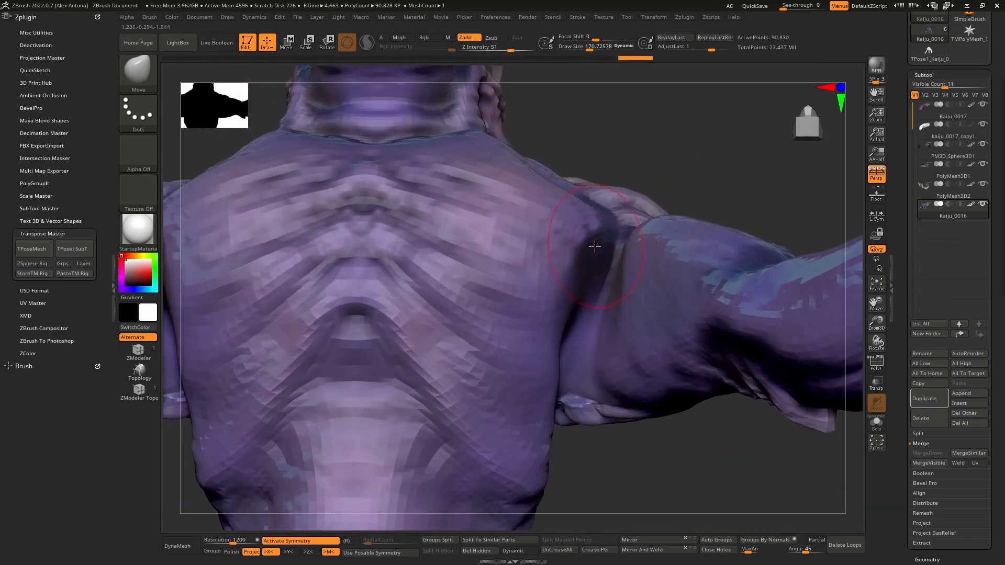
{"action": "left_click_drag", "start_coordinate": [595, 246], "coordinate": [578, 275]}
{"action": "right_click_drag", "start_coordinate": [578, 275], "coordinate": [576, 316]}
{"action": "left_click_drag", "start_coordinate": [576, 316], "coordinate": [591, 301]}
{"action": "mouse_move", "coordinate": [591, 301]}
{"action": "right_mouse_down"}
{"action": "mouse_move", "coordinate": [656, 261]}
{"action": "mouse_move", "coordinate": [629, 259]}
{"action": "right_mouse_up"}
- Set the draw size to about 95 and adjust the upper inner arm where it meets the armpit crease
{"action": "key", "text": "space"}
{"action": "left_click_drag", "start_coordinate": [621, 263], "coordinate": [612, 265]}
{"action": "right_click_drag", "start_coordinate": [612, 265], "coordinate": [618, 249]}
{"action": "mouse_move", "coordinate": [618, 262]}
{"action": "left_mouse_down"}
{"action": "mouse_move", "coordinate": [621, 270]}
{"action": "mouse_move", "coordinate": [625, 238]}
{"action": "mouse_move", "coordinate": [640, 222]}
{"action": "left_mouse_up"}
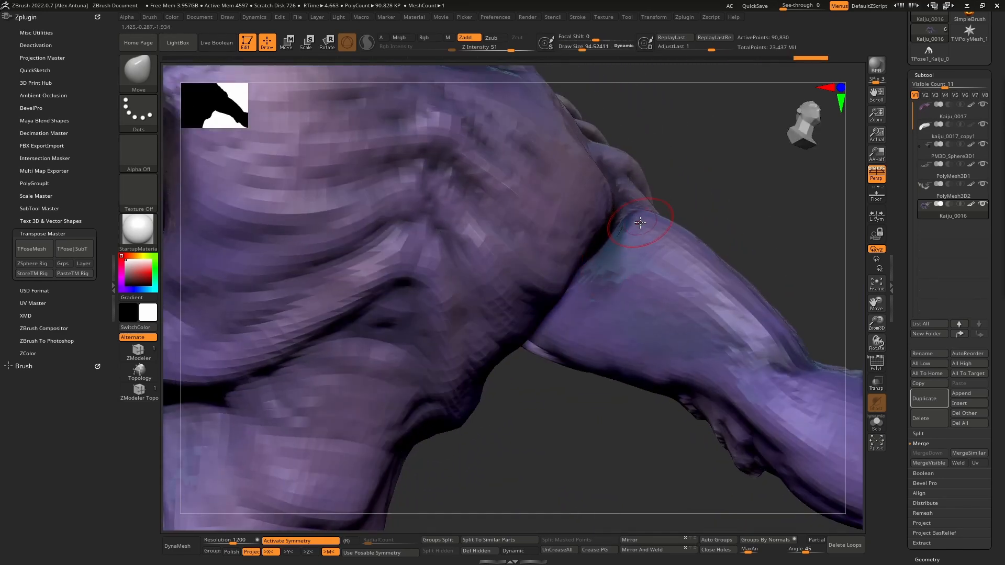
{"action": "right_click_drag", "start_coordinate": [640, 222], "coordinate": [630, 223]}
{"action": "left_click_drag", "start_coordinate": [630, 223], "coordinate": [626, 230]}
{"action": "mouse_move", "coordinate": [626, 230]}
{"action": "right_mouse_down"}
{"action": "mouse_move", "coordinate": [628, 238]}
{"action": "mouse_move", "coordinate": [648, 212]}
{"action": "right_mouse_up"}
{"action": "left_click_drag", "start_coordinate": [649, 212], "coordinate": [651, 204]}
{"action": "right_click_drag", "start_coordinate": [652, 204], "coordinate": [647, 210]}
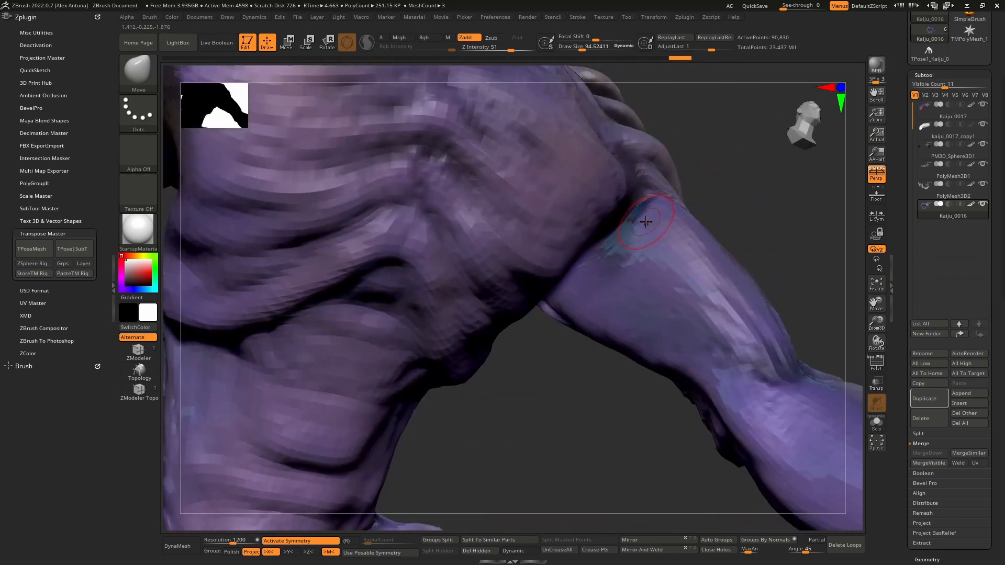
- Turn off the Smooth brush's Rgb channel, smooth the armpit crease, and return the body to its highest subdivision level
{"action": "key", "text": "shift"}
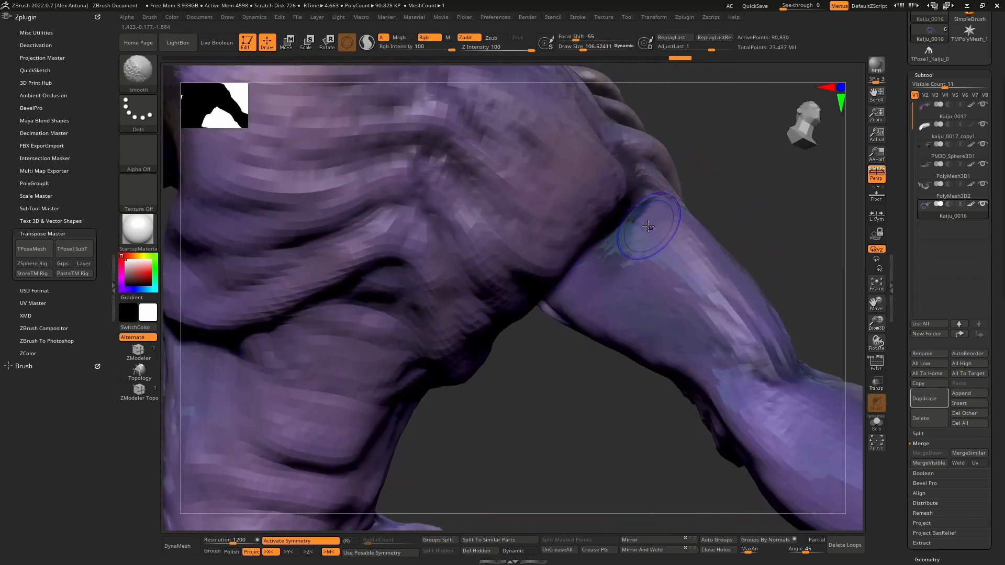
{"action": "left_click", "coordinate": [435, 39]}
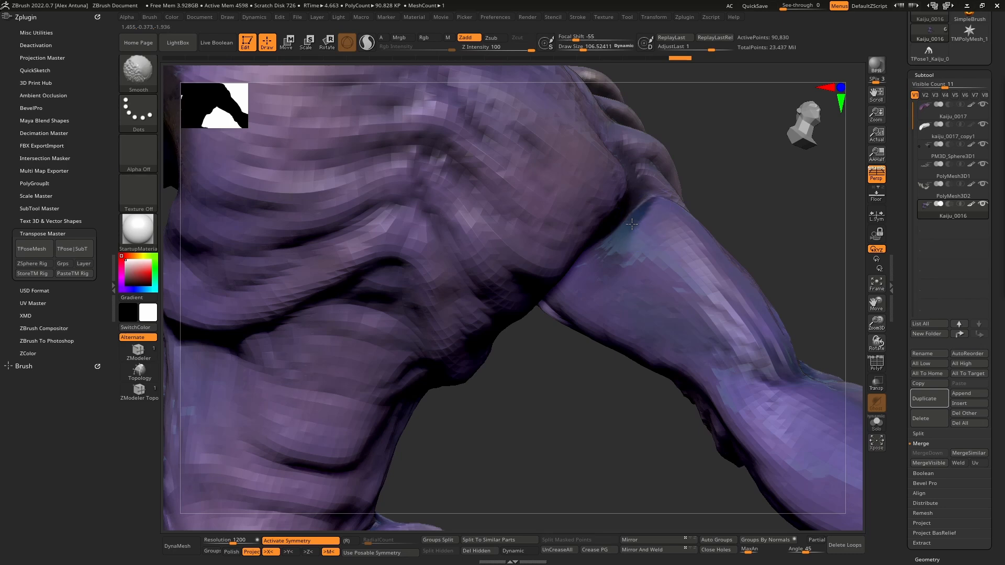
{"action": "right_click_drag", "start_coordinate": [631, 224], "coordinate": [662, 234]}
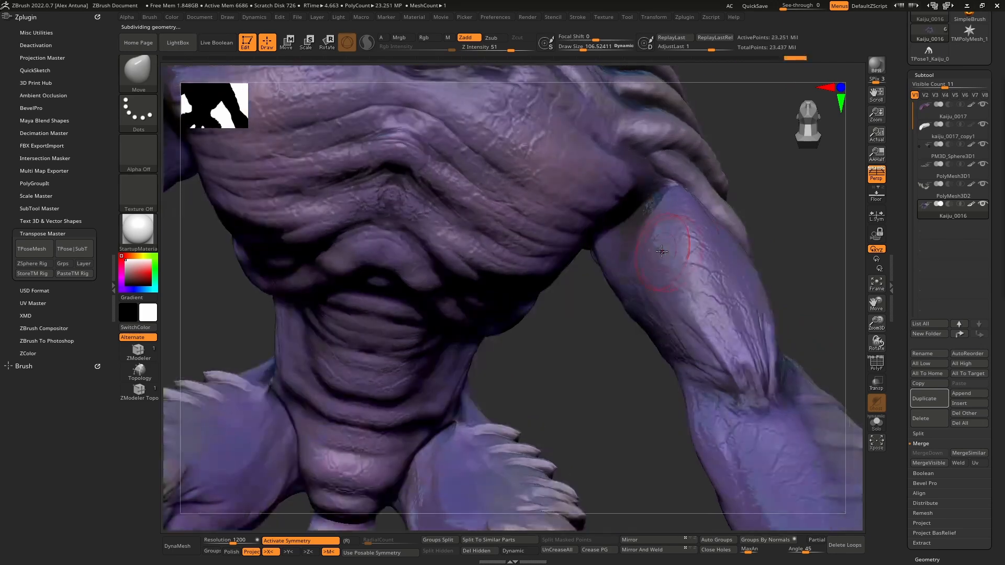
{"action": "right_click_drag", "start_coordinate": [666, 231], "coordinate": [695, 326]}
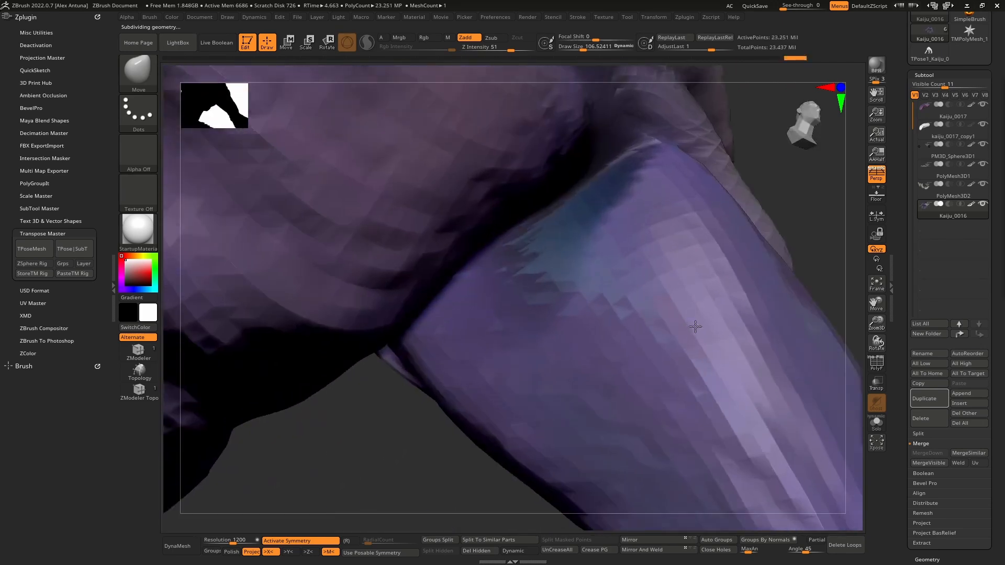
{"action": "right_click_drag", "start_coordinate": [599, 240], "coordinate": [564, 194]}
{"action": "right_click_drag", "start_coordinate": [559, 239], "coordinate": [552, 295]}
- Switch to the ClayBuildup brush and build up the side of the chest beside the armpit
{"action": "key", "text": "b"}
{"action": "key", "text": "c"}
{"action": "key", "text": "b"}
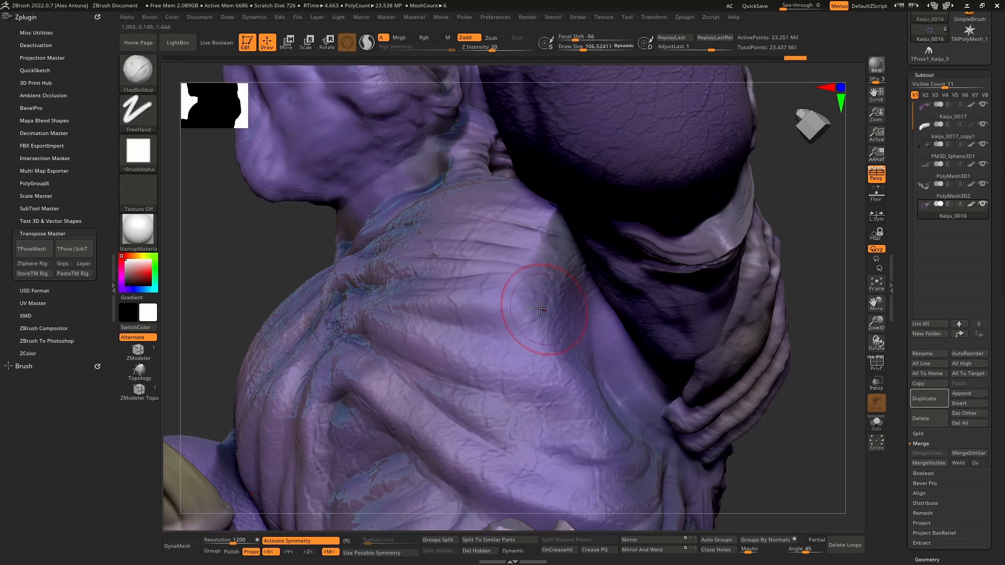
{"action": "mouse_move", "coordinate": [539, 311]}
{"action": "right_mouse_down"}
{"action": "mouse_move", "coordinate": [571, 319]}
{"action": "mouse_move", "coordinate": [544, 293]}
{"action": "mouse_move", "coordinate": [579, 382]}
{"action": "mouse_move", "coordinate": [573, 369]}
{"action": "mouse_move", "coordinate": [586, 361]}
{"action": "mouse_move", "coordinate": [578, 376]}
{"action": "mouse_move", "coordinate": [607, 380]}
{"action": "right_mouse_up"}
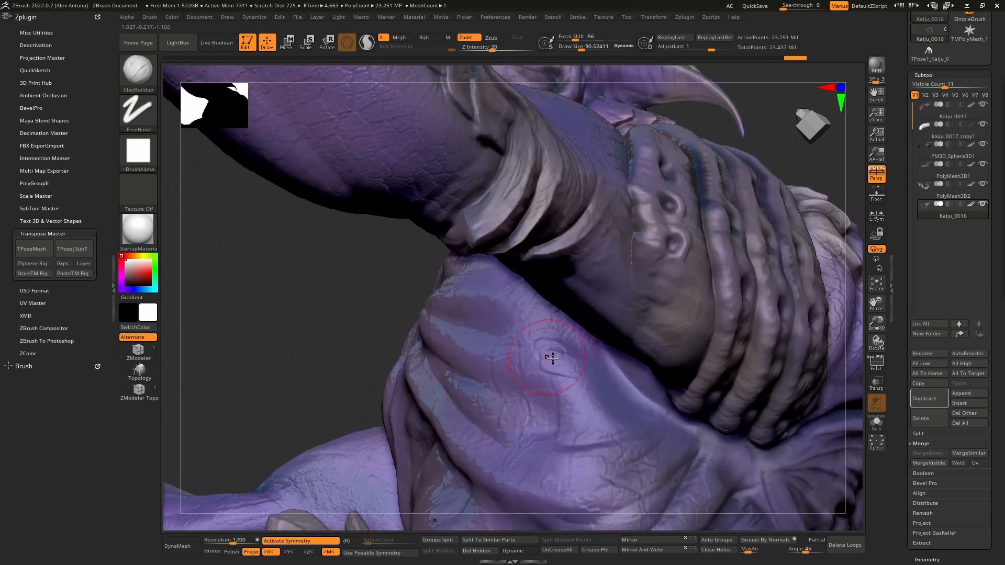
{"action": "key", "text": "ctrl+shift"}
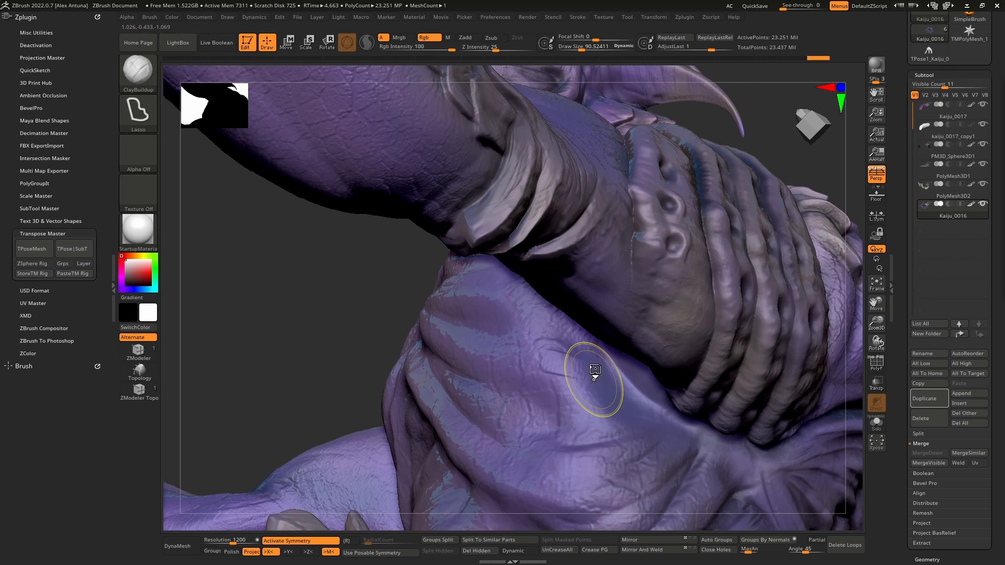
{"action": "key", "text": "ctrl"}
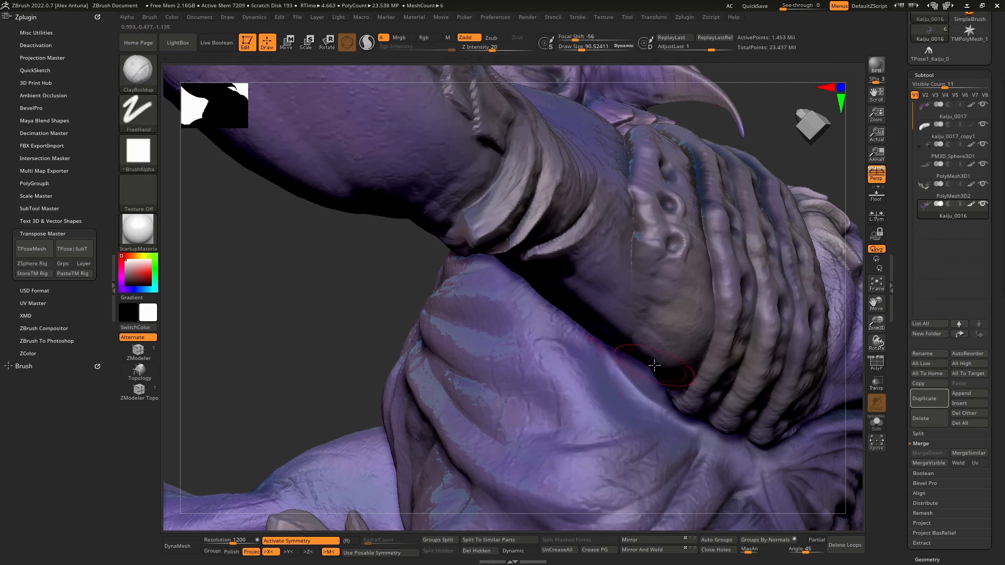
- Lower the body's subdivision level again, then build up and smooth the chest side and armpit with ClayBuildup and Smooth
{"action": "key", "text": "shift+d"}
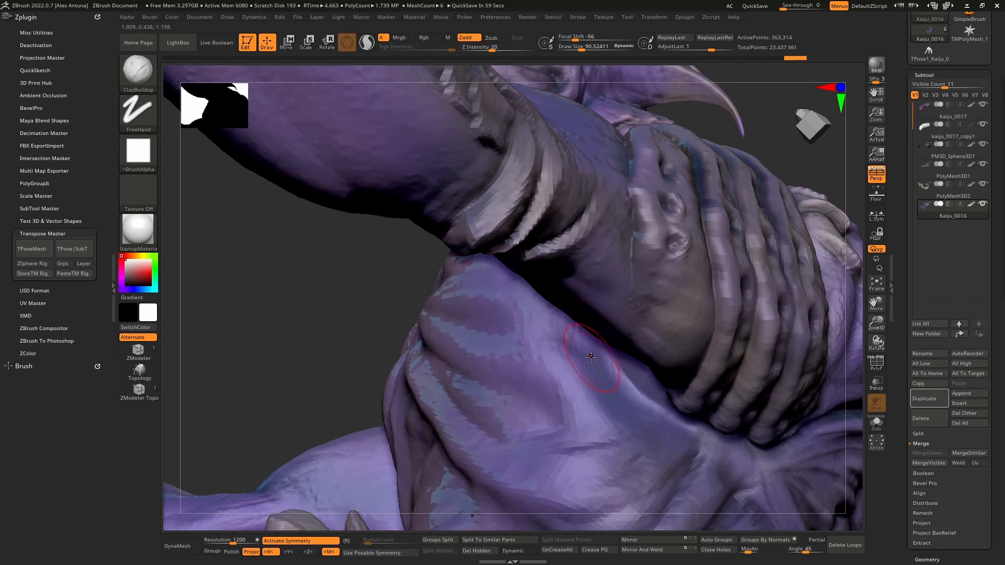
{"action": "key", "text": "shift+d"}
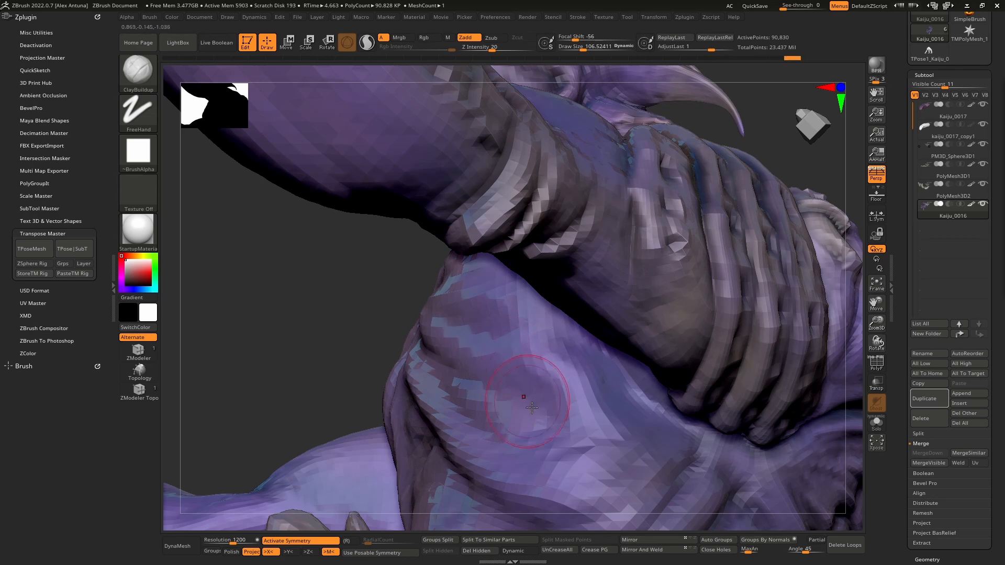
{"action": "right_click_drag", "start_coordinate": [531, 408], "coordinate": [573, 441]}
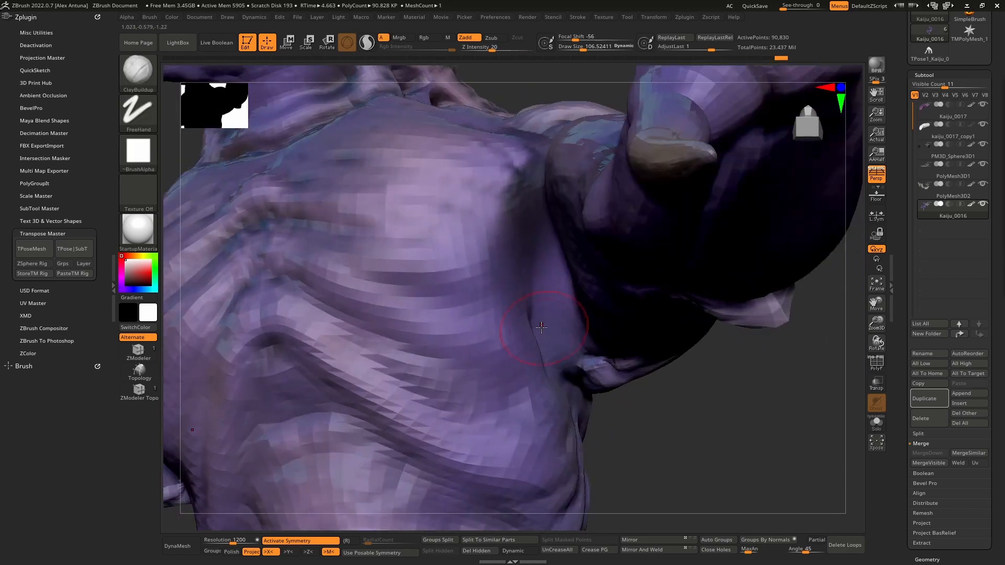
{"action": "key", "text": "shift"}
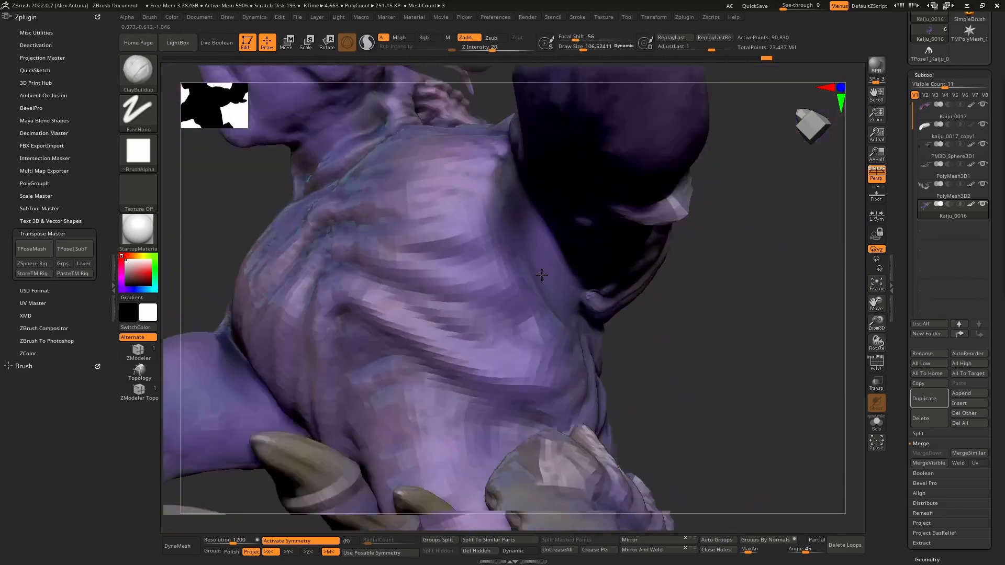
{"action": "key", "text": "shift"}
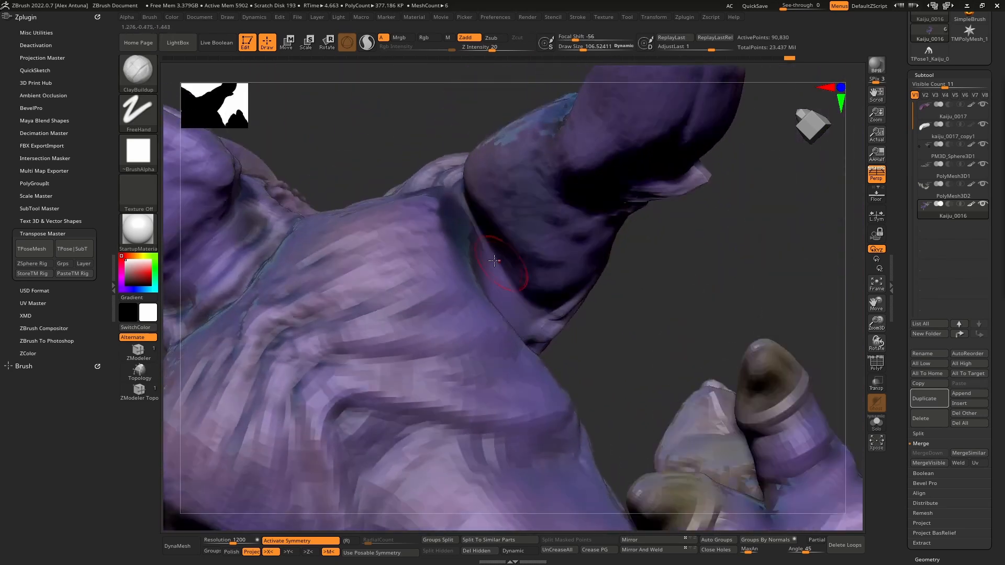
{"action": "key", "text": "shift"}
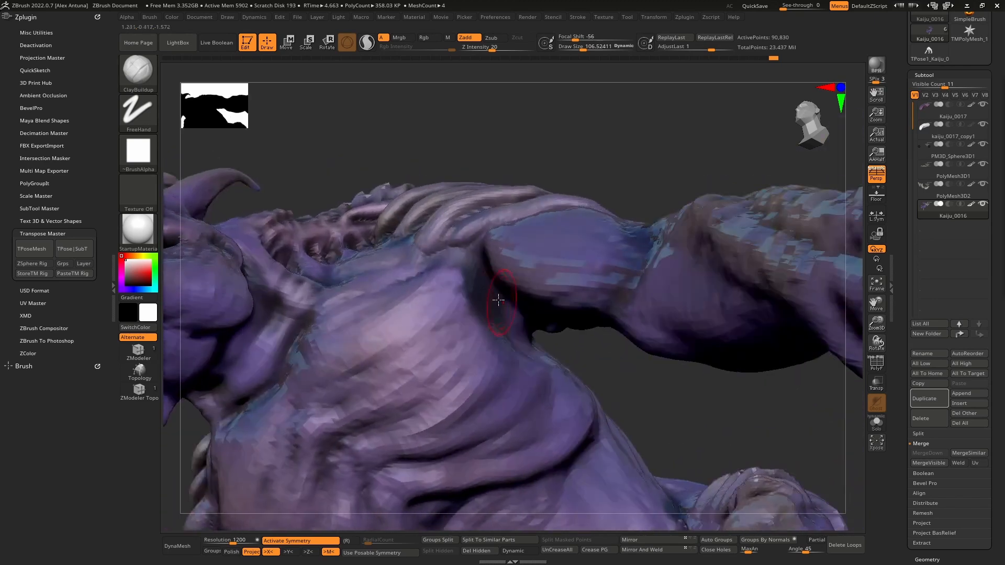
{"action": "key", "text": "shift"}
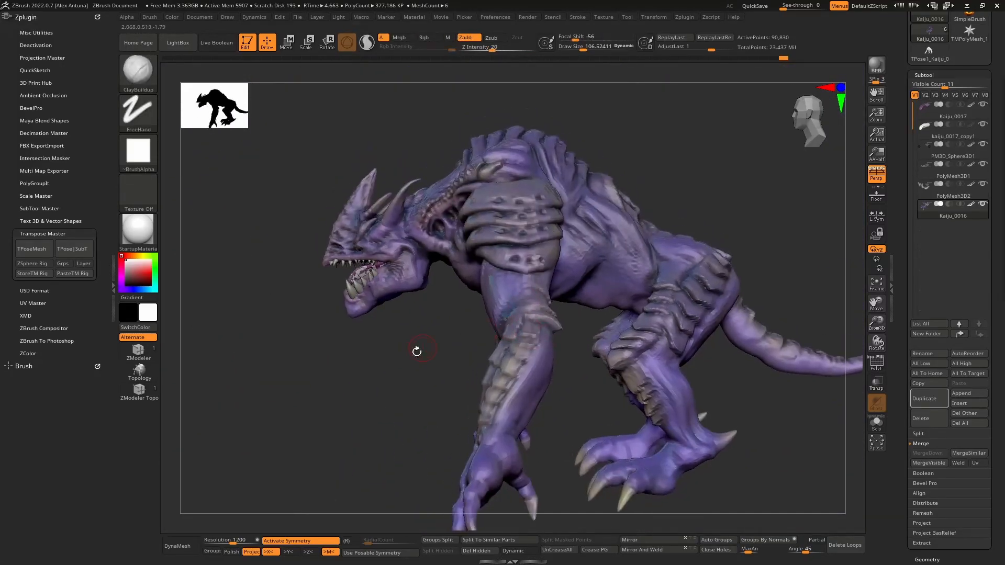
- Restore the body's highest subdivision level and review the whole corrected kaiju from several angles
{"action": "left_click_drag", "start_coordinate": [416, 351], "coordinate": [692, 241]}
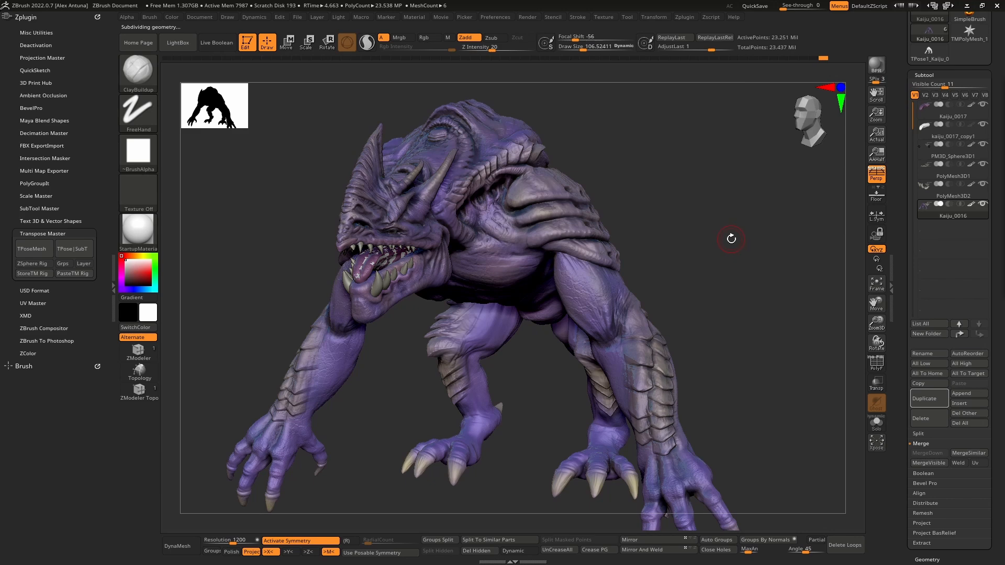
{"action": "left_click_drag", "start_coordinate": [731, 239], "coordinate": [644, 299]}
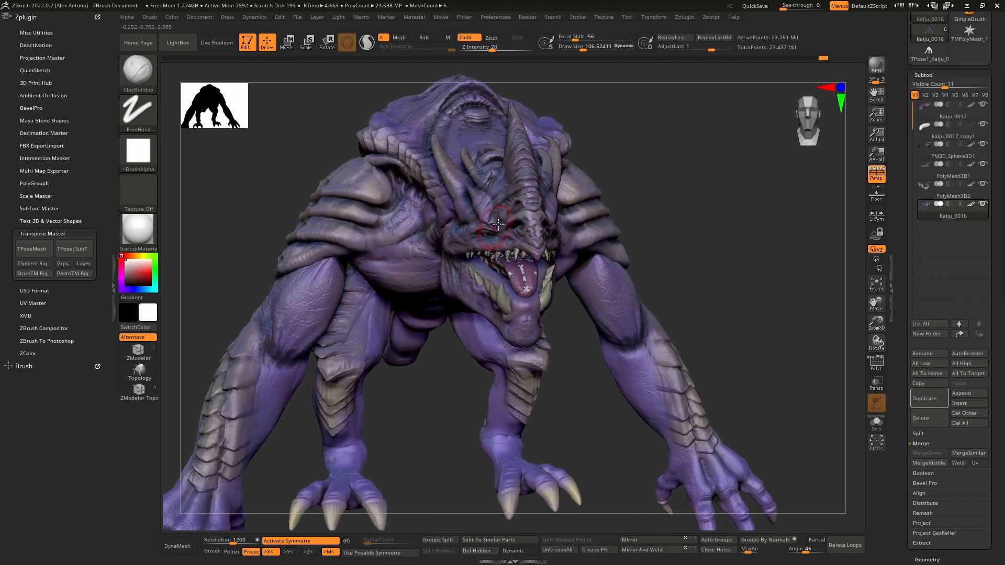
{"action": "mouse_move", "coordinate": [639, 267]}
{"action": "left_mouse_down"}
{"action": "mouse_move", "coordinate": [598, 256]}
{"action": "mouse_move", "coordinate": [636, 253]}
{"action": "left_mouse_up"}
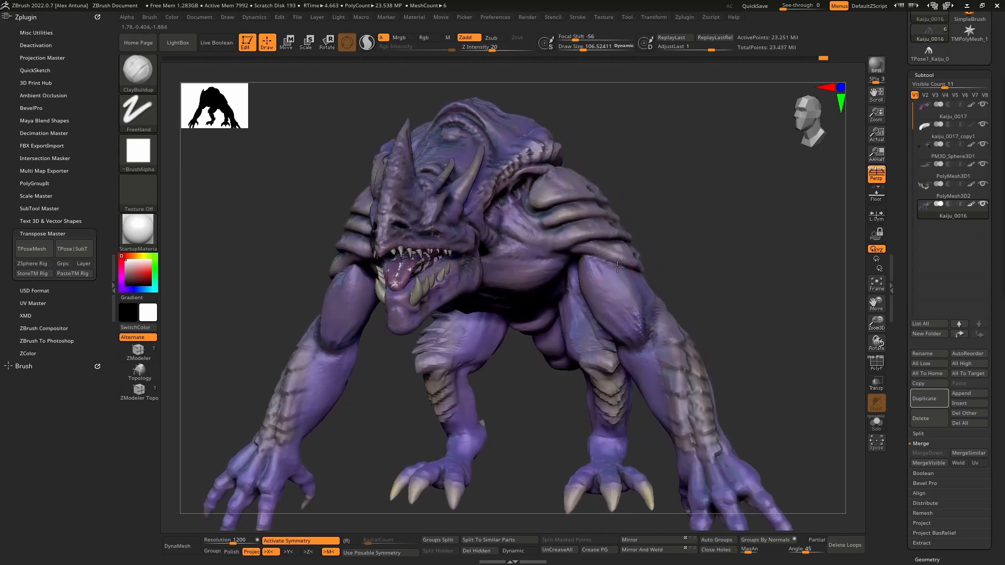
{"action": "left_click_drag", "start_coordinate": [733, 222], "coordinate": [520, 191], "text": "shift"}
{"action": "key", "text": "f"}
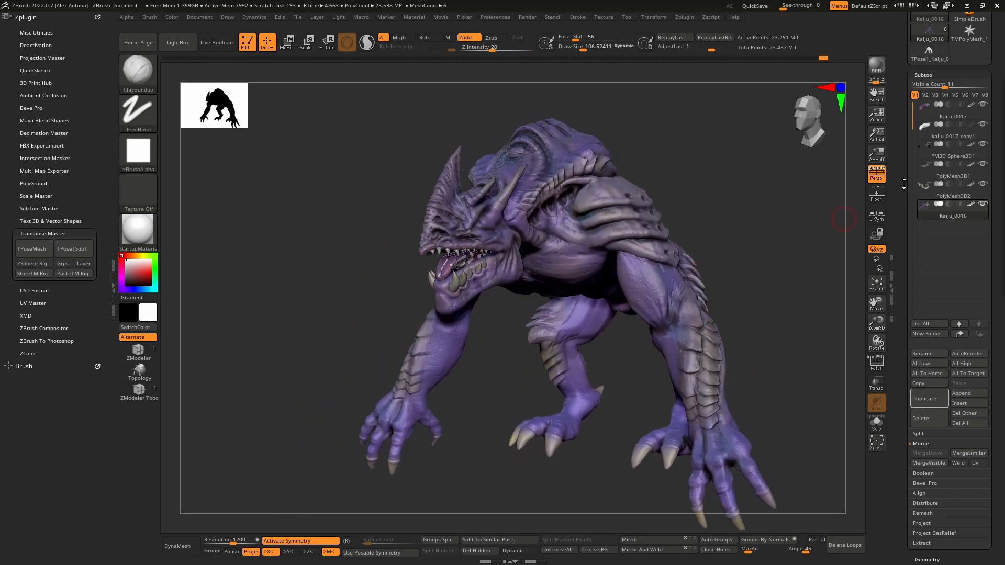
{"action": "left_click_drag", "start_coordinate": [903, 184], "coordinate": [901, 229]}
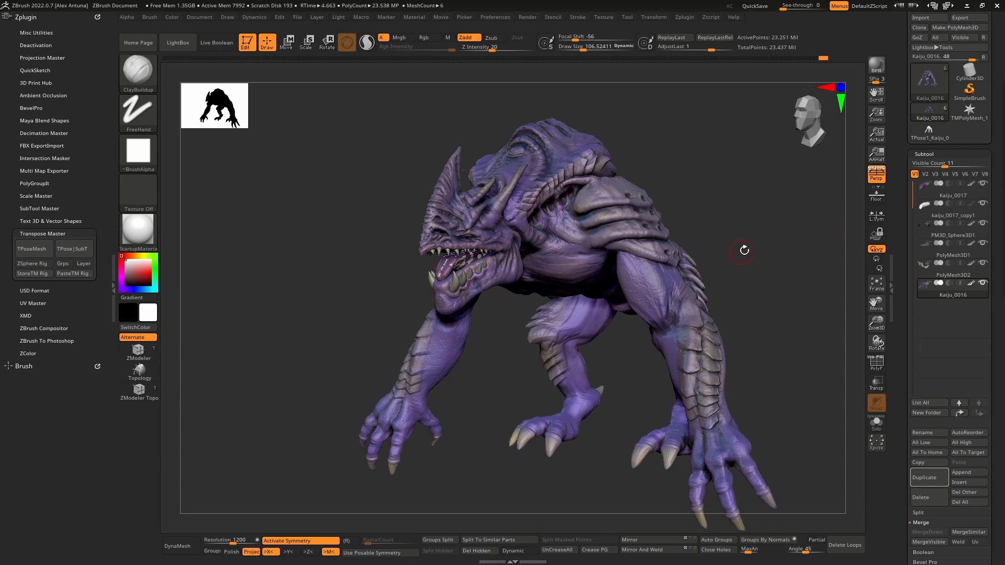
- Duplicate the posed kaiju's body subtool Kaiju_0016 and quick-save the project
{"action": "mouse_move", "coordinate": [743, 250]}
{"action": "left_mouse_down"}
{"action": "mouse_move", "coordinate": [778, 240]}
{"action": "mouse_move", "coordinate": [752, 257]}
{"action": "left_mouse_up"}
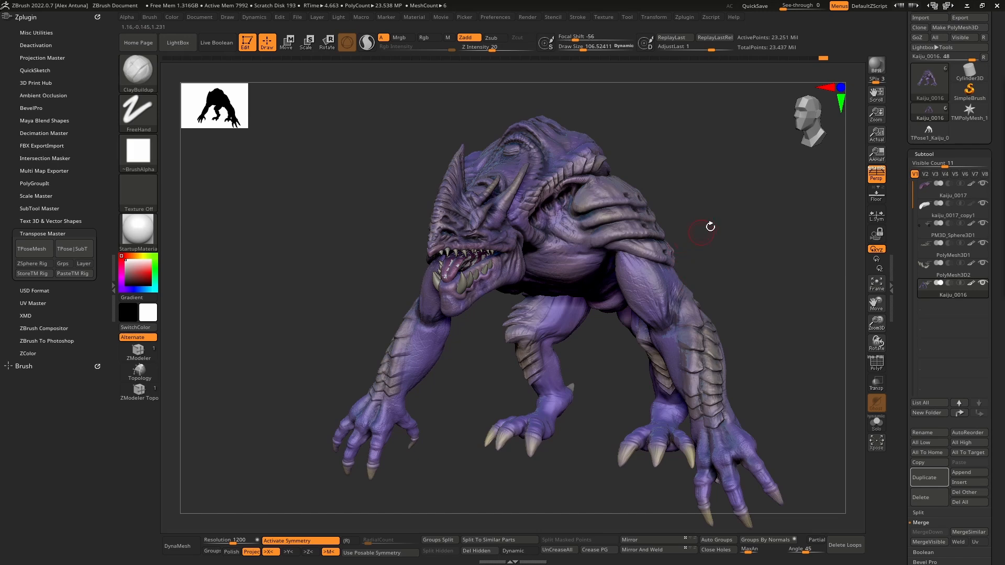
{"action": "left_click_drag", "start_coordinate": [710, 227], "coordinate": [683, 270]}
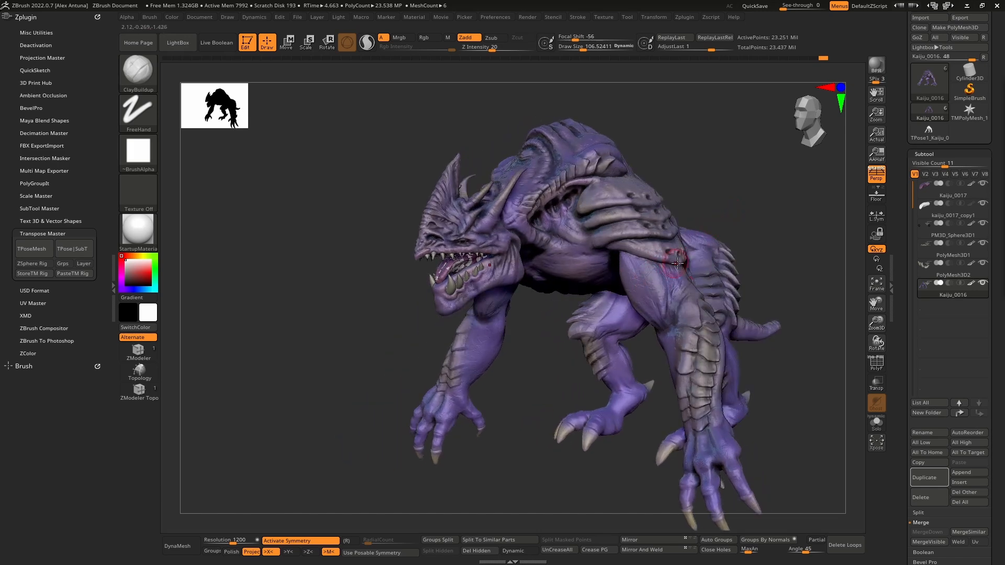
{"action": "mouse_move", "coordinate": [691, 256]}
{"action": "right_mouse_down"}
{"action": "mouse_move", "coordinate": [664, 277]}
{"action": "mouse_move", "coordinate": [677, 286]}
{"action": "right_mouse_up"}
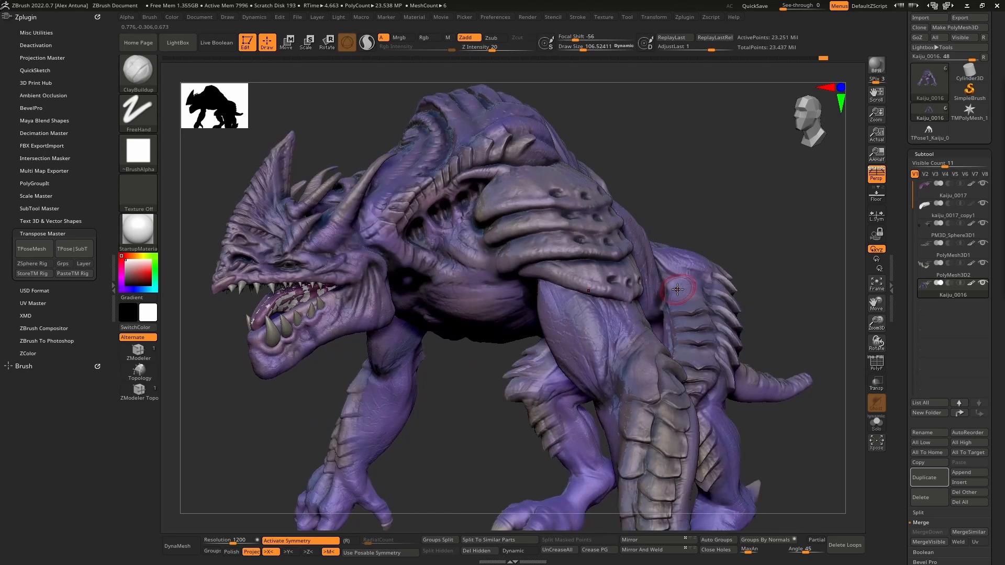
{"action": "left_click", "coordinate": [926, 283]}
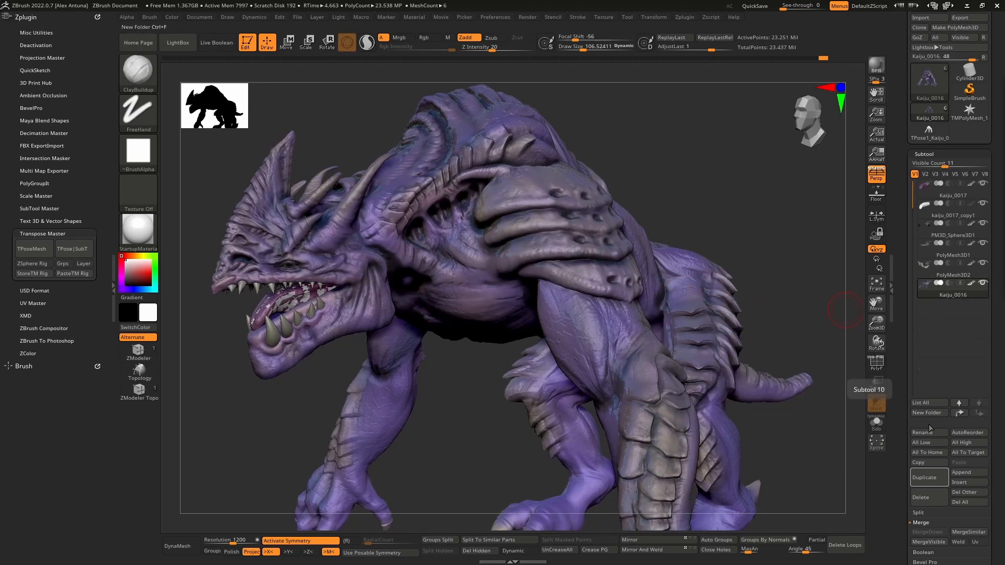
{"action": "left_click", "coordinate": [928, 480]}
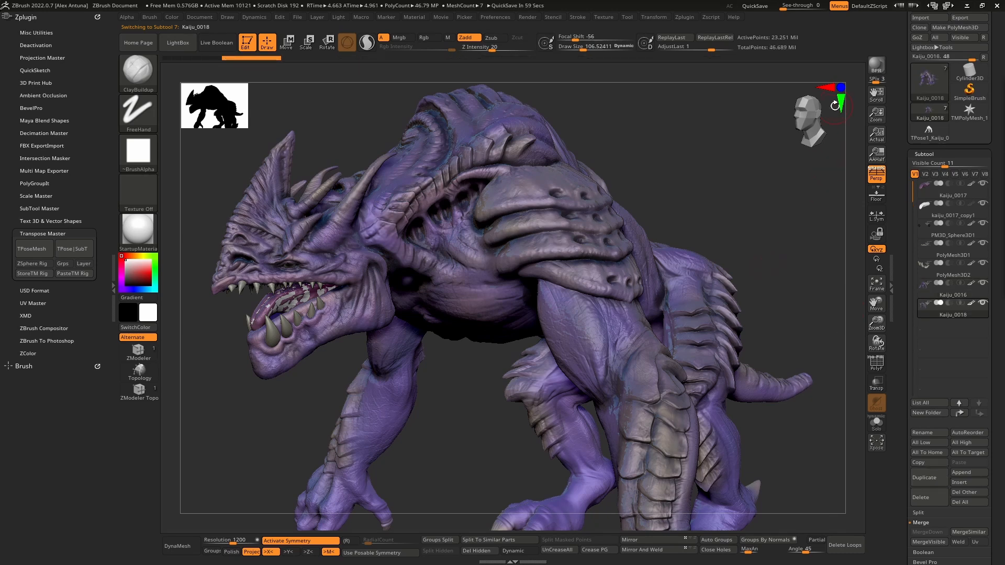
{"action": "left_click", "coordinate": [756, 6]}
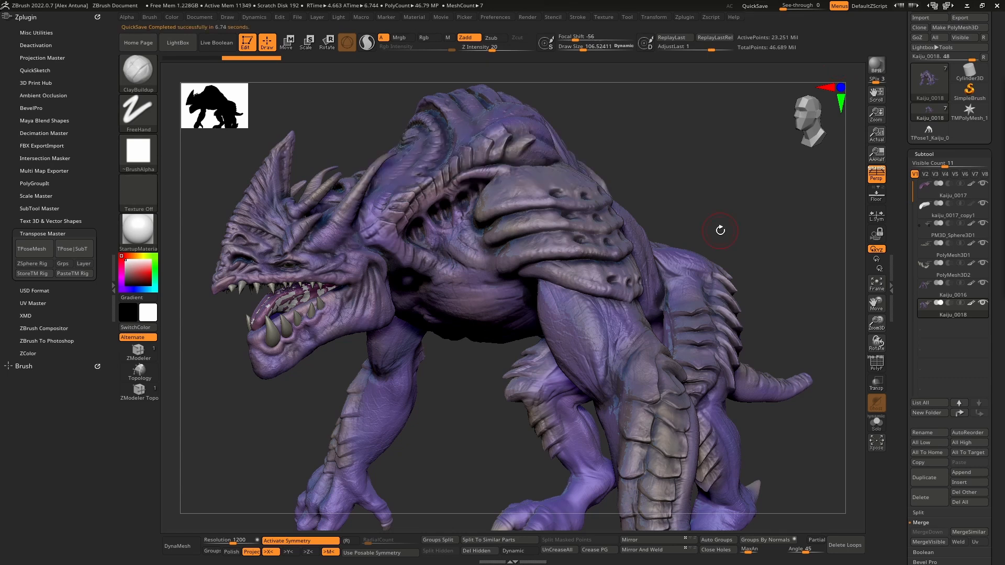
- Isolate the duplicated body in Solo mode and display its PolyFrame wireframe
{"action": "left_click_drag", "start_coordinate": [720, 231], "coordinate": [694, 214]}
{"action": "right_click_drag", "start_coordinate": [476, 261], "coordinate": [492, 235]}
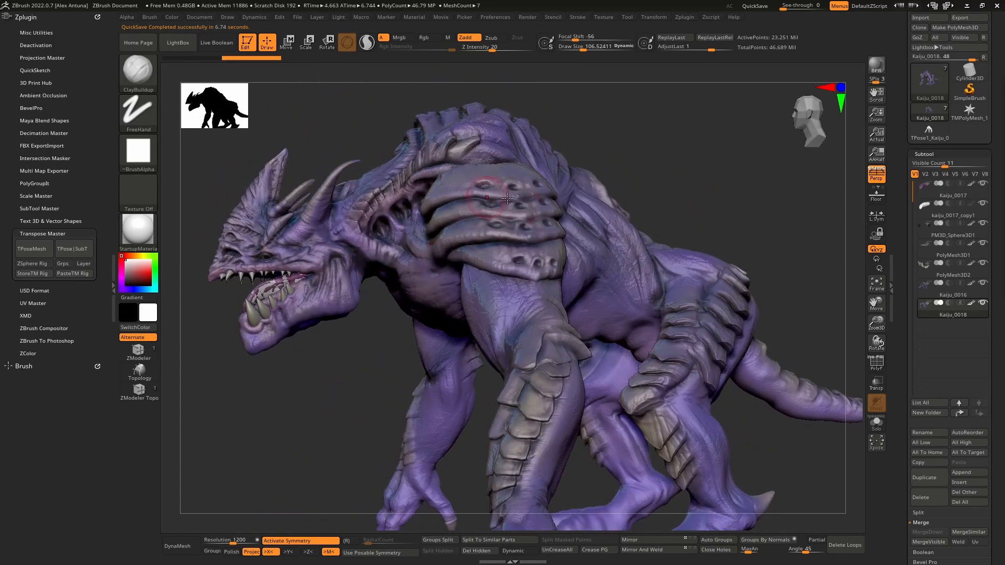
{"action": "mouse_move", "coordinate": [631, 166]}
{"action": "right_mouse_down"}
{"action": "mouse_move", "coordinate": [649, 148]}
{"action": "mouse_move", "coordinate": [825, 288]}
{"action": "right_mouse_up"}
{"action": "left_click", "coordinate": [875, 423]}
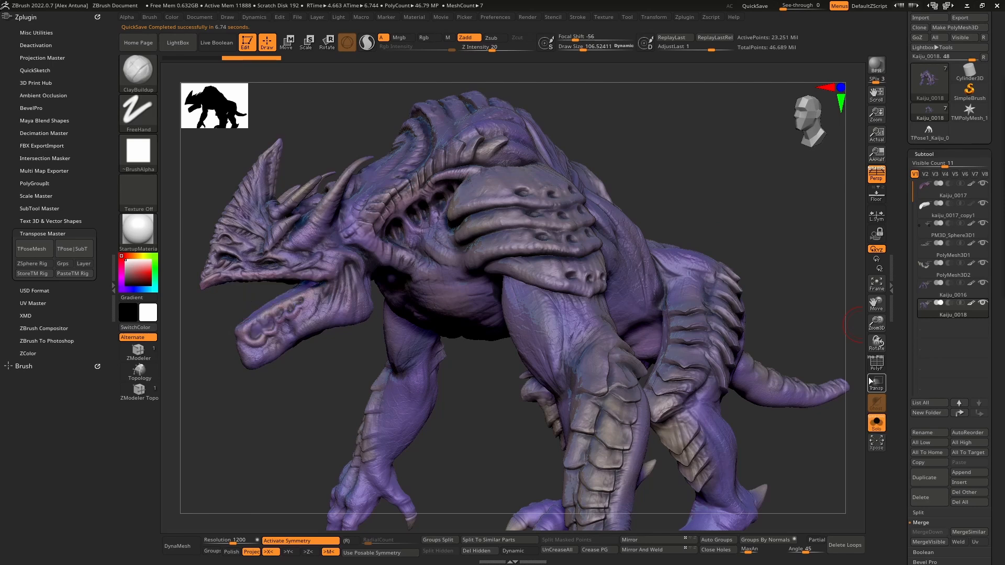
{"action": "left_click", "coordinate": [876, 363]}
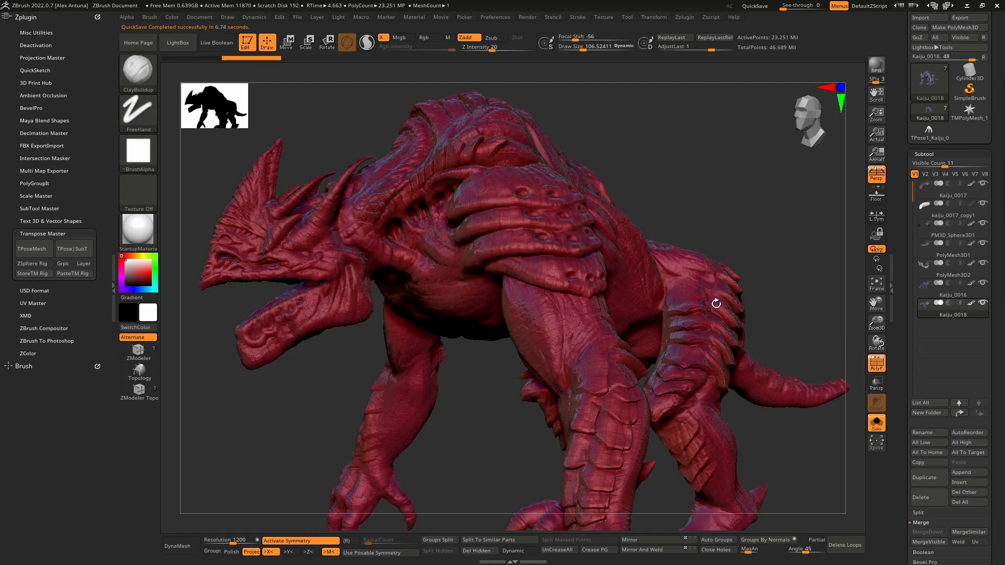
- Lower the duplicated body to its first subdivision level and delete the higher levels
{"action": "key", "text": "shift+d"}
{"action": "key", "text": "shift+d"}
{"action": "key", "text": "shift+d"}
{"action": "key", "text": "shift+d"}
{"action": "key", "text": "shift+d"}
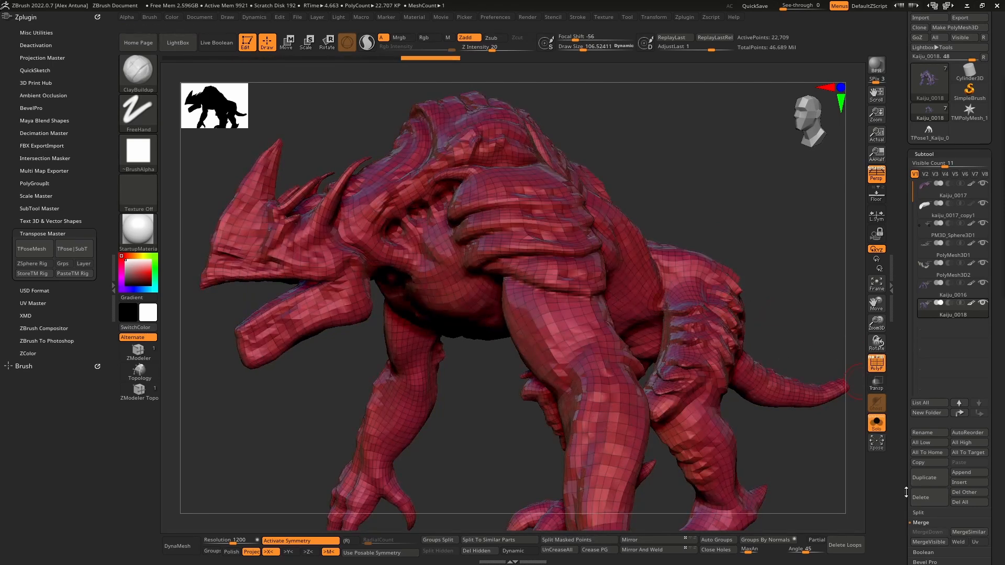
{"action": "scroll", "coordinate": [905, 491], "scroll_direction": "down", "scroll_amount": 3}
{"action": "left_click_drag", "start_coordinate": [707, 187], "coordinate": [735, 191]}
{"action": "left_click_drag", "start_coordinate": [899, 428], "coordinate": [901, 365]}
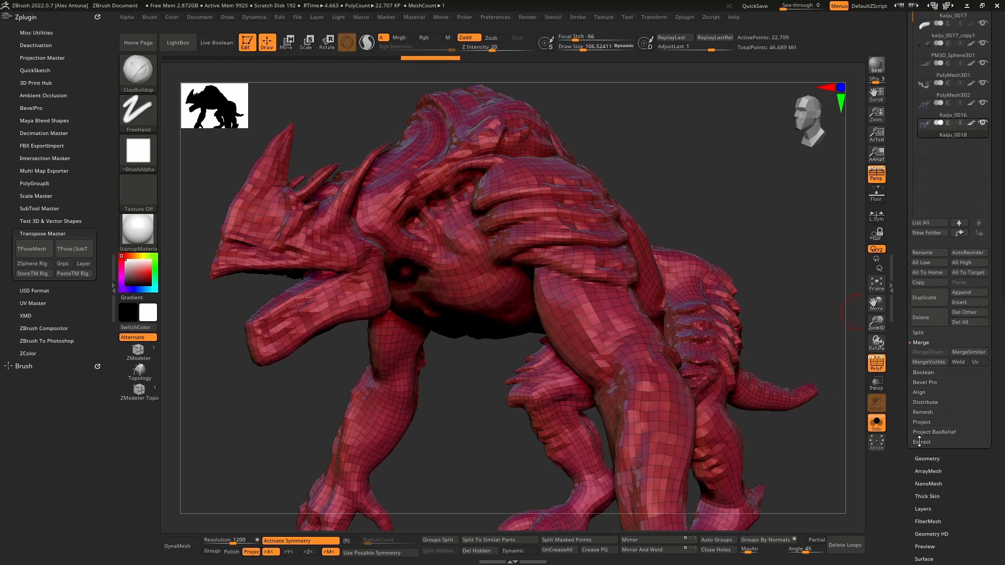
{"action": "left_click", "coordinate": [942, 461]}
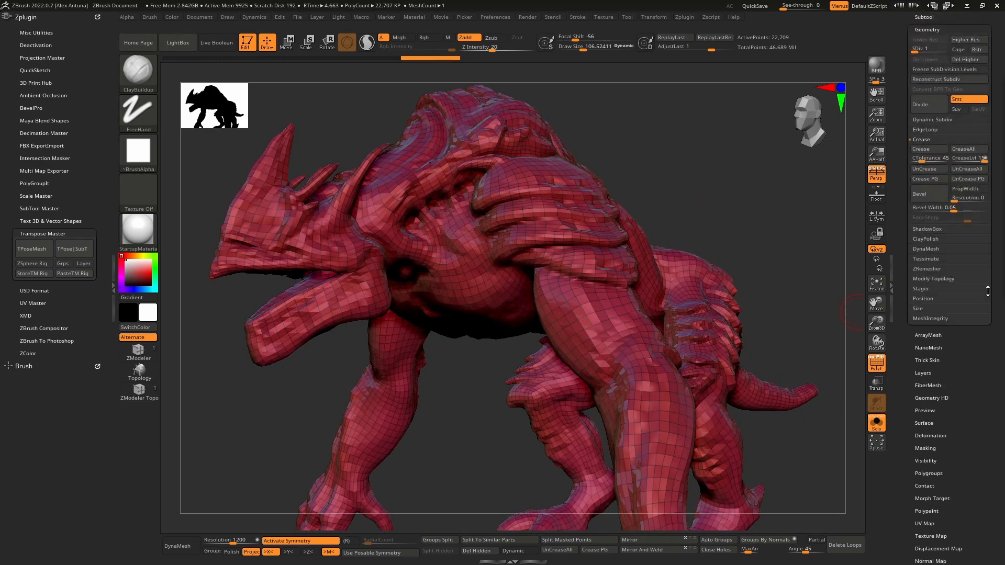
{"action": "left_click", "coordinate": [969, 61]}
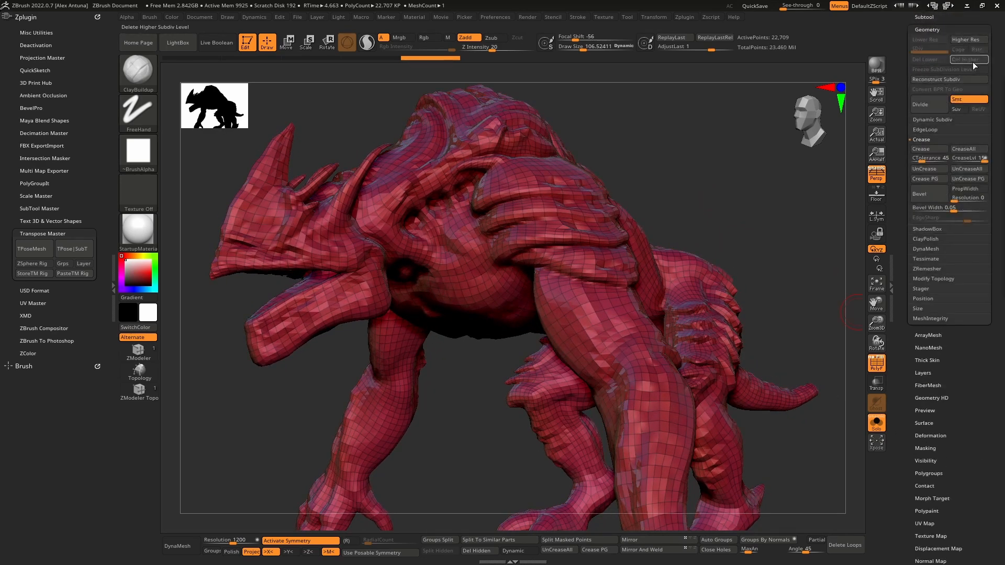
- ZRemesh the duplicated body twice with the Half option to reduce its polygon count
{"action": "left_click", "coordinate": [938, 270]}
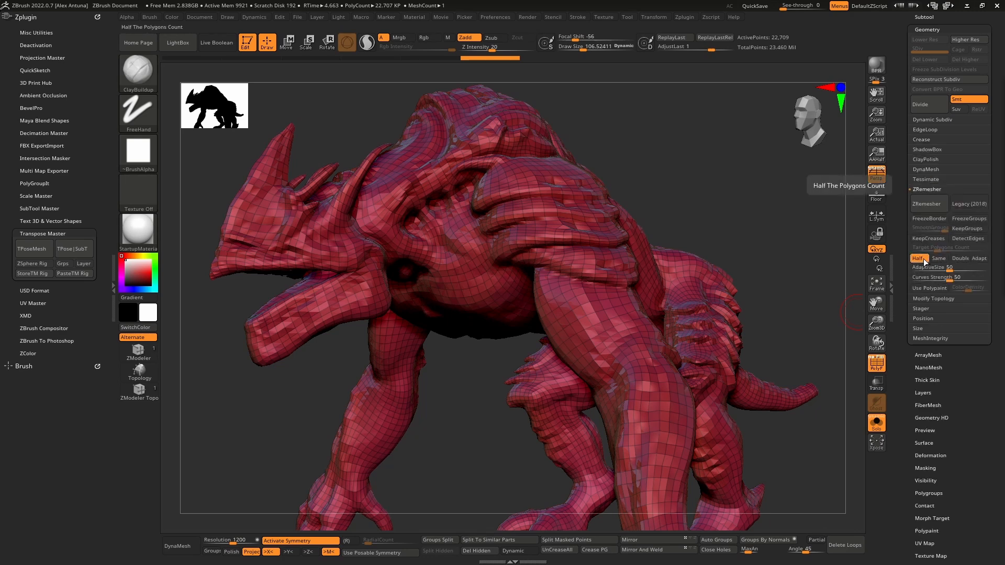
{"action": "left_click", "coordinate": [926, 203]}
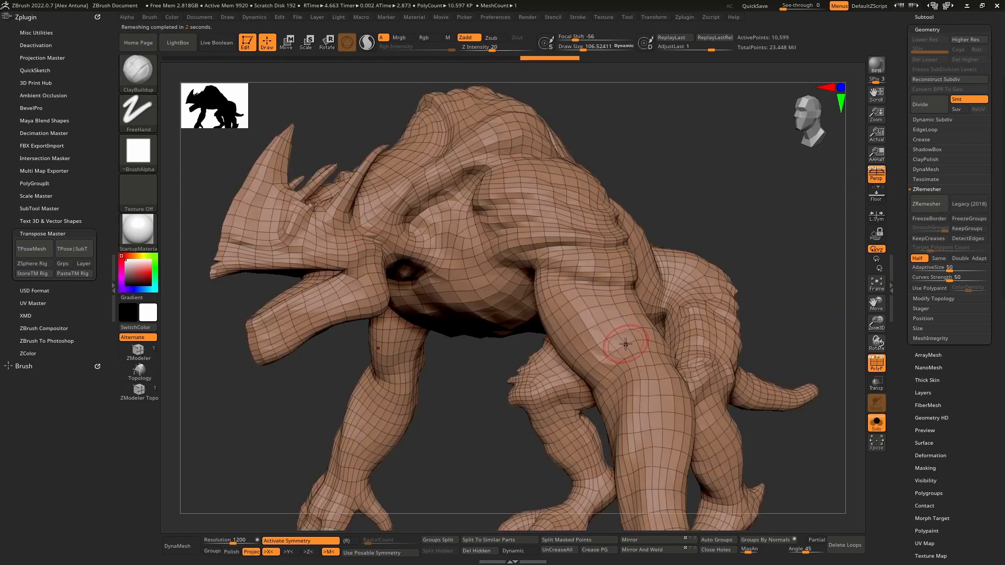
{"action": "left_click_drag", "start_coordinate": [759, 298], "coordinate": [795, 302]}
{"action": "left_click", "coordinate": [929, 206]}
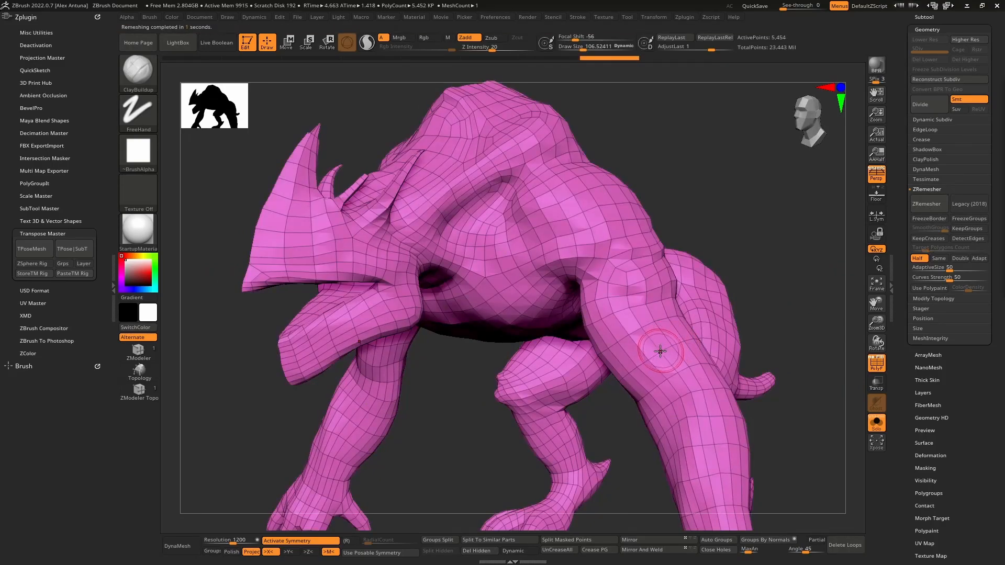
- Examine the edge flow of the remeshed body around the head, torso, legs, tail and arms
{"action": "left_click_drag", "start_coordinate": [659, 352], "coordinate": [448, 299]}
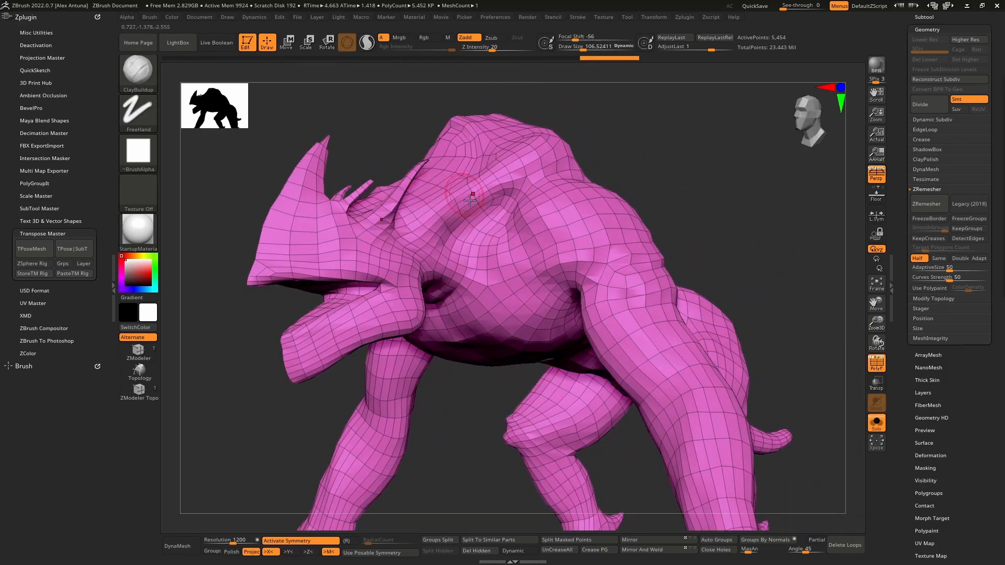
{"action": "mouse_move", "coordinate": [614, 306]}
{"action": "right_mouse_down"}
{"action": "mouse_move", "coordinate": [584, 314]}
{"action": "mouse_move", "coordinate": [581, 272]}
{"action": "mouse_move", "coordinate": [610, 299]}
{"action": "right_mouse_up"}
{"action": "mouse_move", "coordinate": [649, 385]}
{"action": "right_mouse_down", "text": "alt"}
{"action": "mouse_move", "coordinate": [582, 257]}
{"action": "mouse_move", "coordinate": [607, 293]}
{"action": "mouse_move", "coordinate": [671, 320]}
{"action": "mouse_move", "coordinate": [715, 316]}
{"action": "mouse_move", "coordinate": [640, 325]}
{"action": "mouse_move", "coordinate": [654, 326]}
{"action": "mouse_move", "coordinate": [680, 381]}
{"action": "mouse_move", "coordinate": [589, 320]}
{"action": "mouse_move", "coordinate": [617, 299]}
{"action": "mouse_move", "coordinate": [531, 305]}
{"action": "mouse_move", "coordinate": [542, 291]}
{"action": "right_mouse_up", "text": "alt"}
{"action": "right_click_drag", "start_coordinate": [535, 300], "coordinate": [510, 230]}
{"action": "right_click_drag", "start_coordinate": [510, 231], "coordinate": [625, 266], "text": "ctrl"}
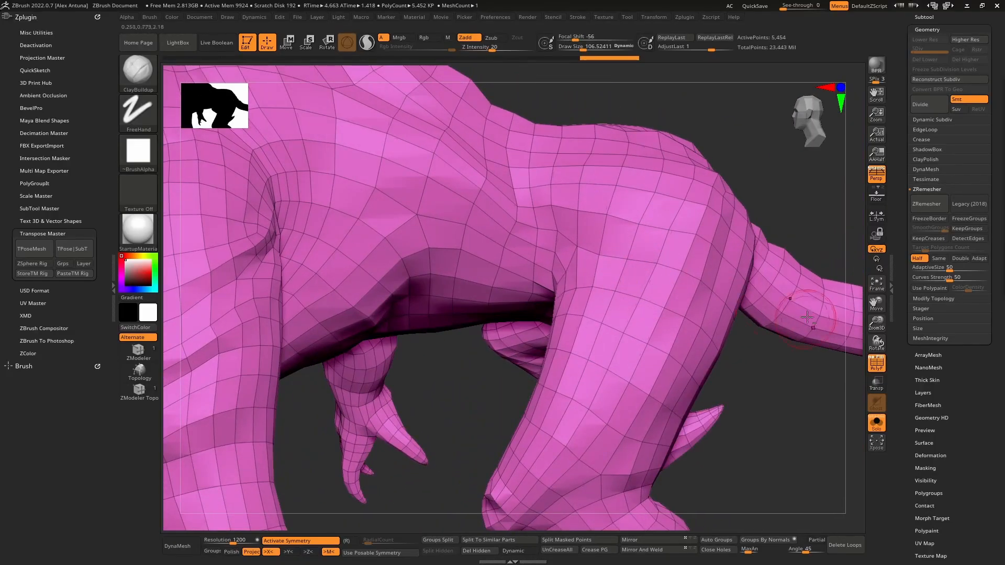
{"action": "right_click_drag", "start_coordinate": [808, 317], "coordinate": [538, 283]}
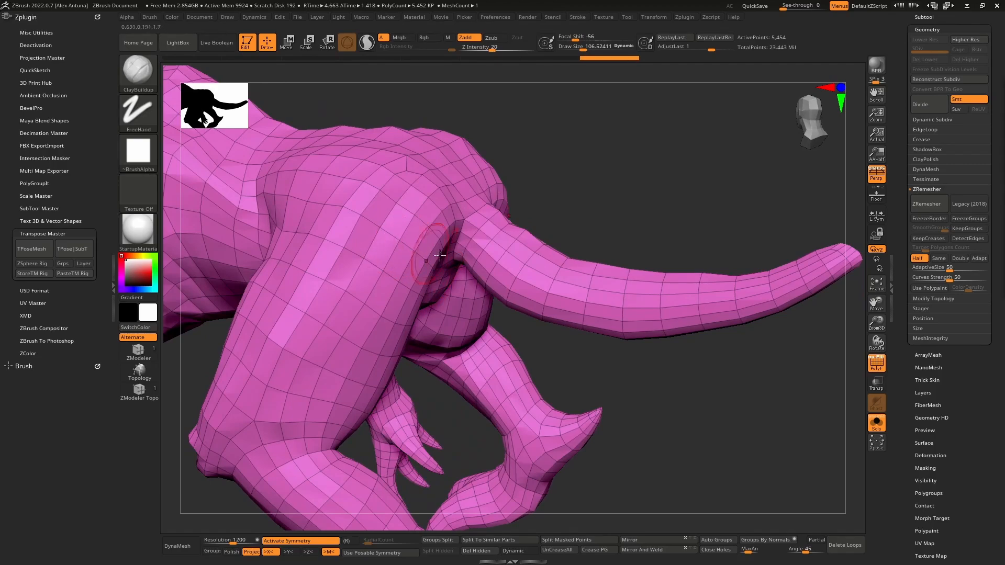
{"action": "right_click_drag", "start_coordinate": [439, 255], "coordinate": [480, 282]}
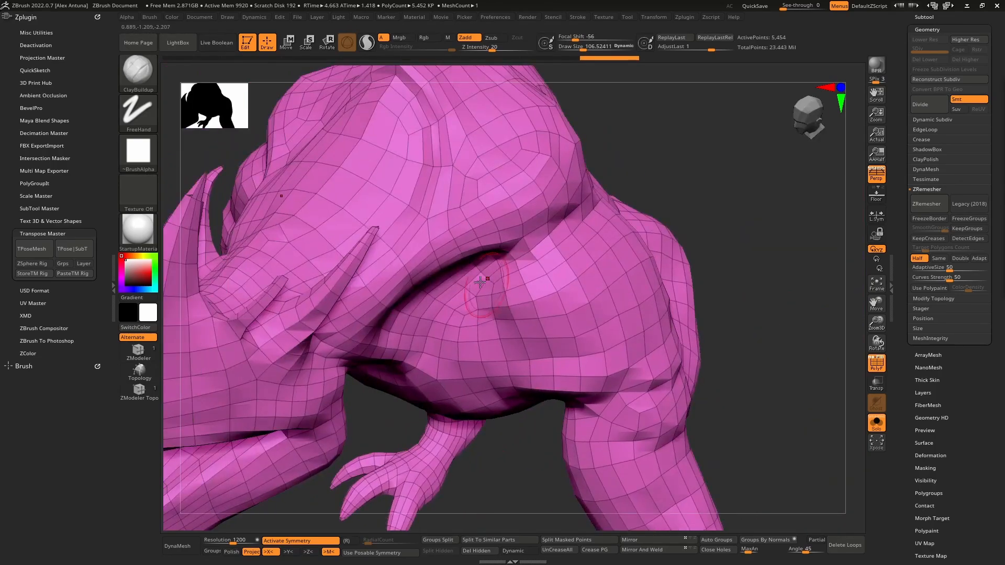
{"action": "right_click_drag", "start_coordinate": [554, 271], "coordinate": [514, 241]}
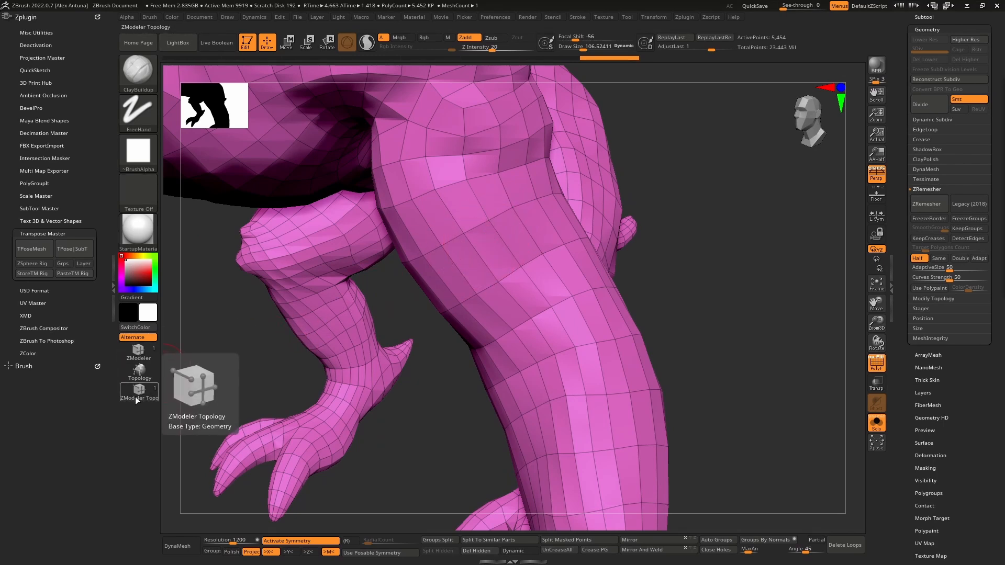
- Look up the ZModeler brush folder in the LightBox brush library, then close the library
{"action": "left_click", "coordinate": [177, 43]}
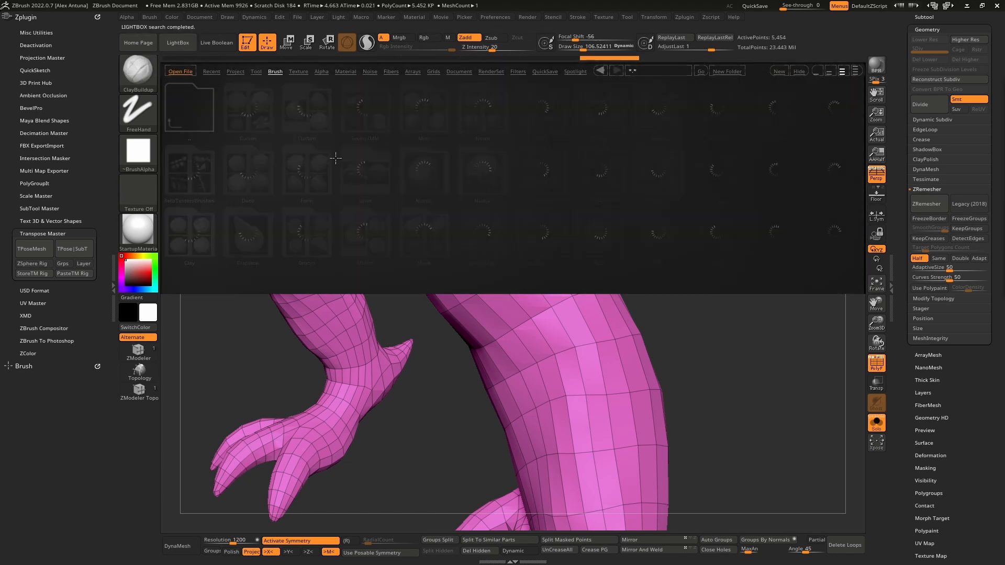
{"action": "scroll", "coordinate": [576, 210], "scroll_direction": "down", "scroll_amount": 1}
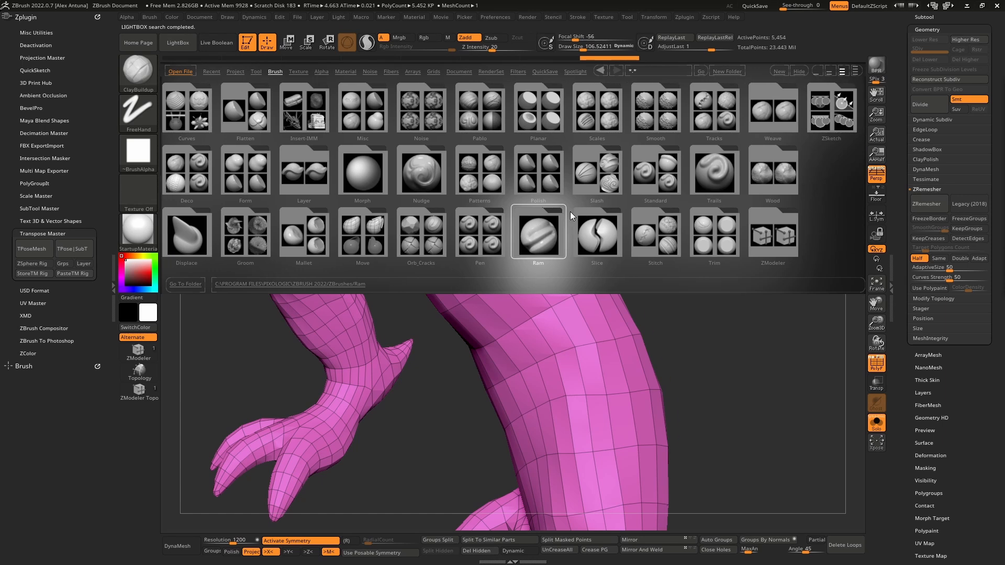
{"action": "scroll", "coordinate": [570, 211], "scroll_direction": "up", "scroll_amount": 1}
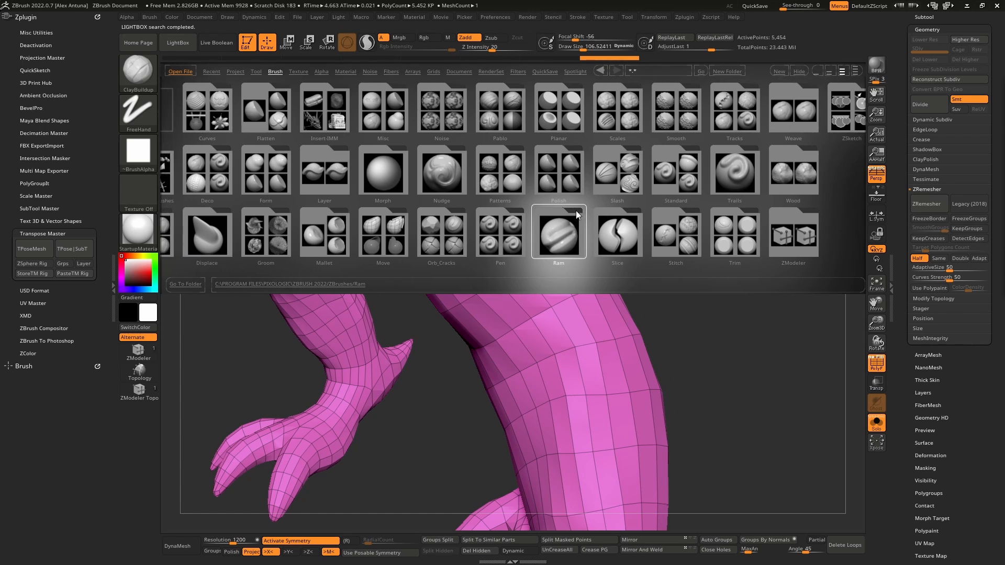
{"action": "left_click", "coordinate": [799, 241]}
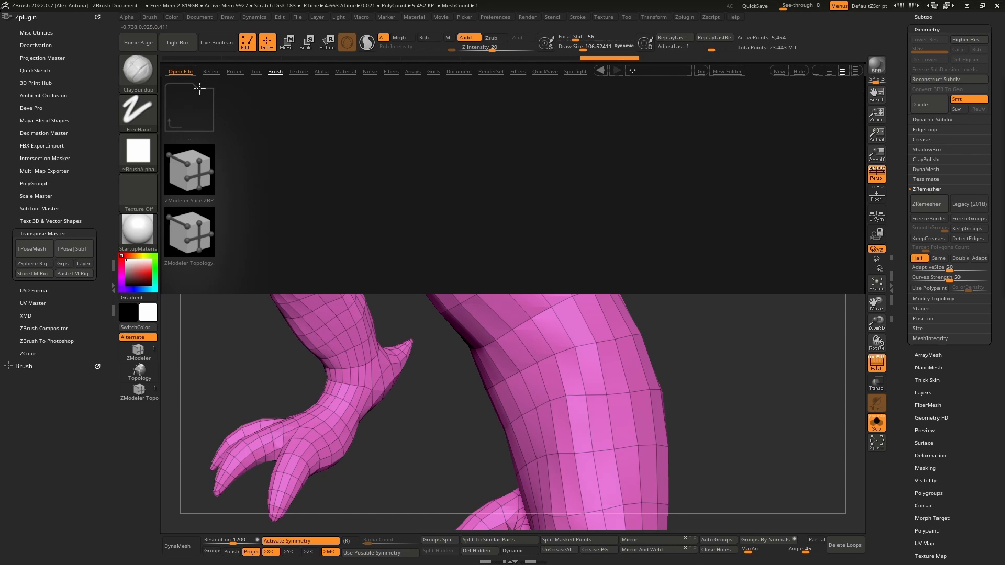
{"action": "left_click", "coordinate": [180, 46]}
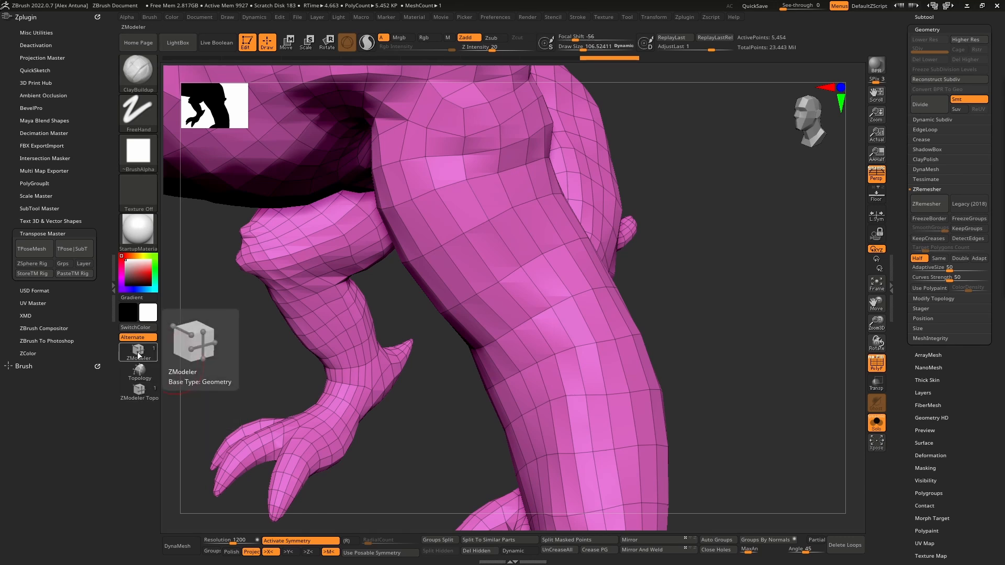
- Switch to the ZModeler brush and set its polygon action to Delete with Polyloop as the target
{"action": "left_click", "coordinate": [141, 71]}
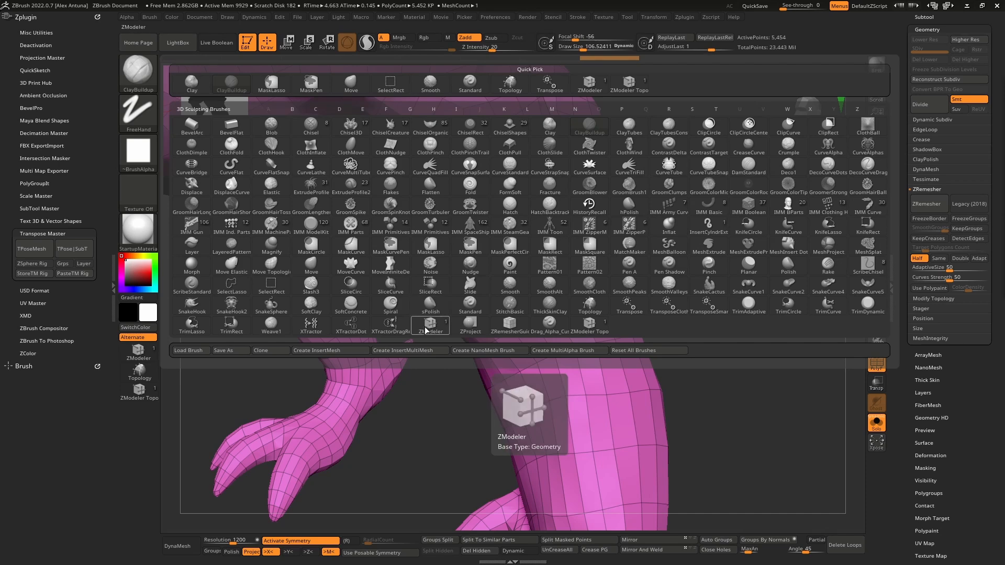
{"action": "left_click", "coordinate": [138, 353]}
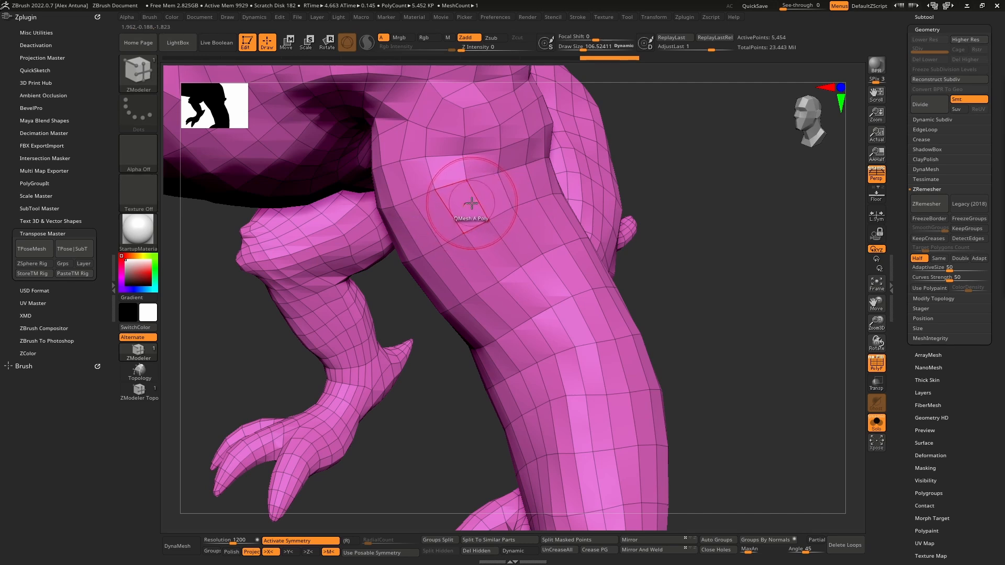
{"action": "key", "text": "space"}
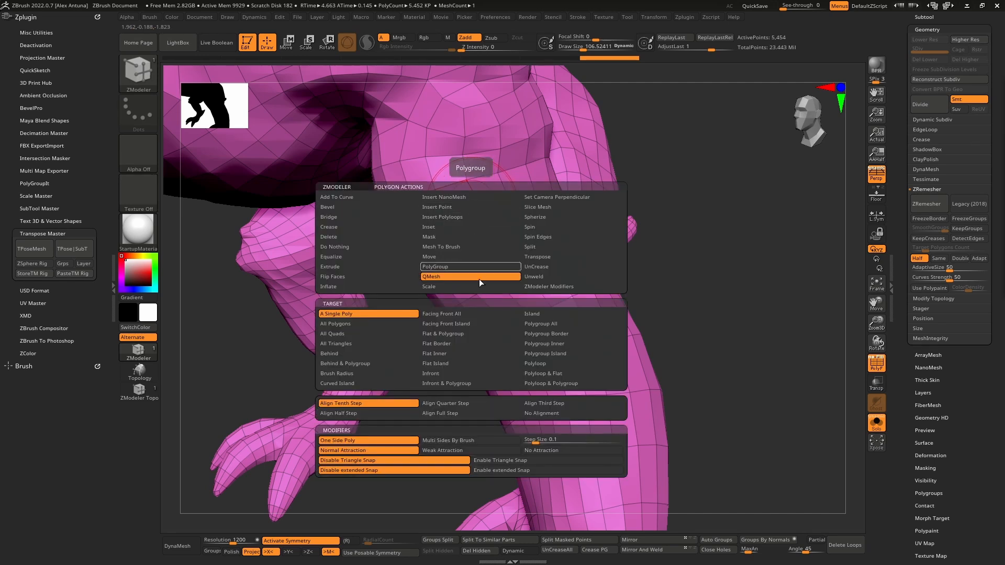
{"action": "left_click", "coordinate": [356, 237]}
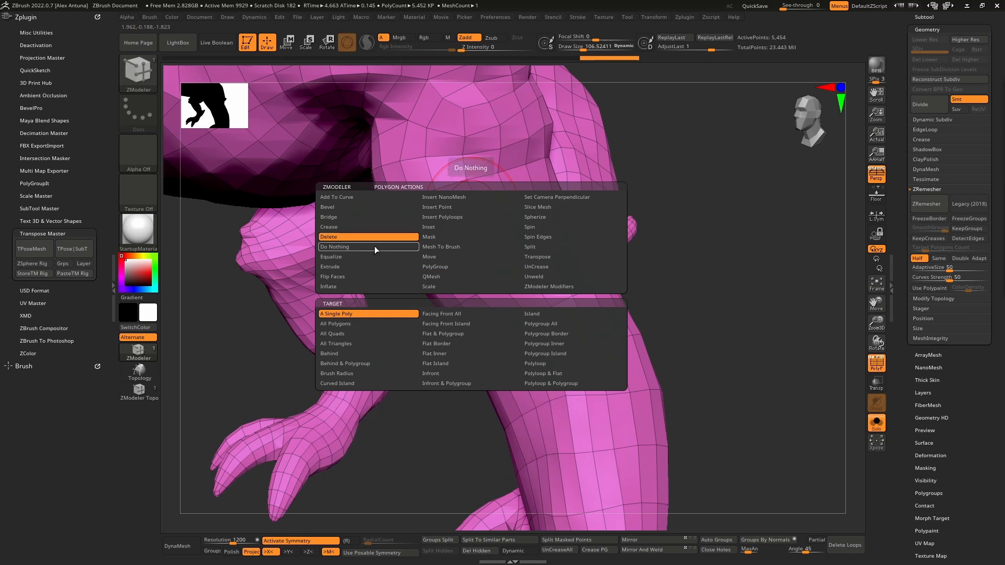
{"action": "left_click", "coordinate": [554, 361]}
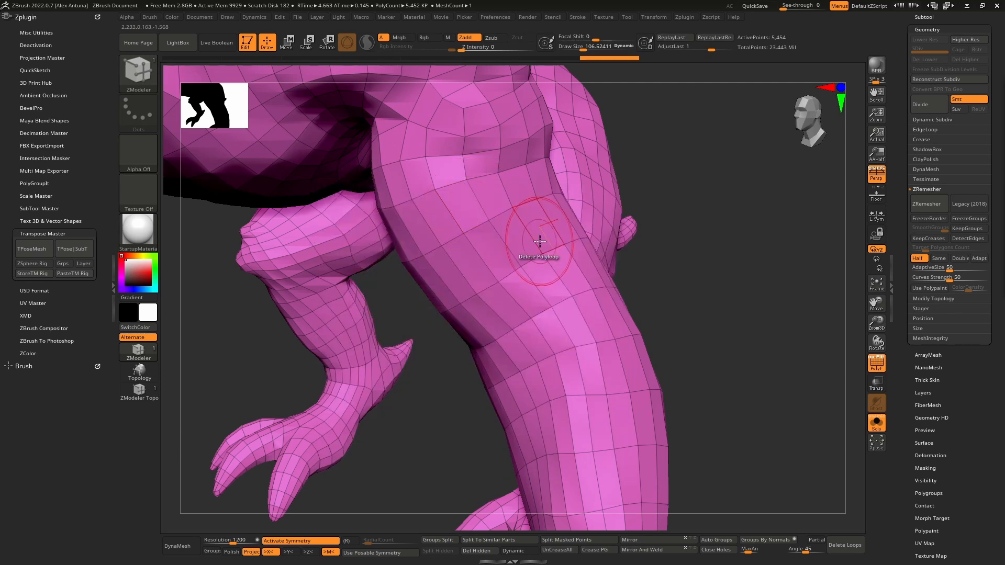
- Set the ZModeler brush's draw size to about 30.5 for working on the upper arm's edge loops
{"action": "right_click_drag", "start_coordinate": [473, 202], "coordinate": [491, 242], "text": "ctrl"}
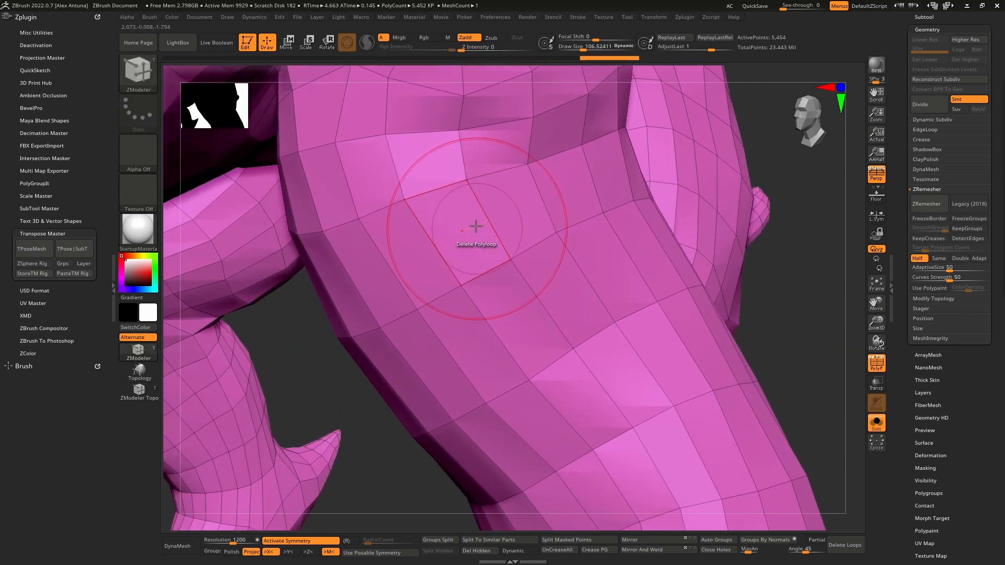
{"action": "key", "text": "["}
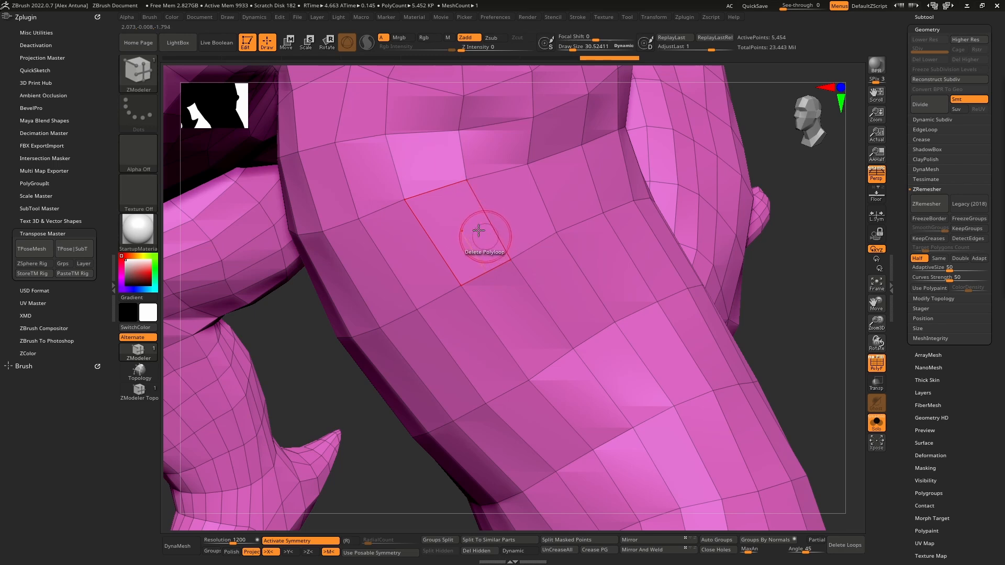
{"action": "right_click_drag", "start_coordinate": [474, 220], "coordinate": [482, 239]}
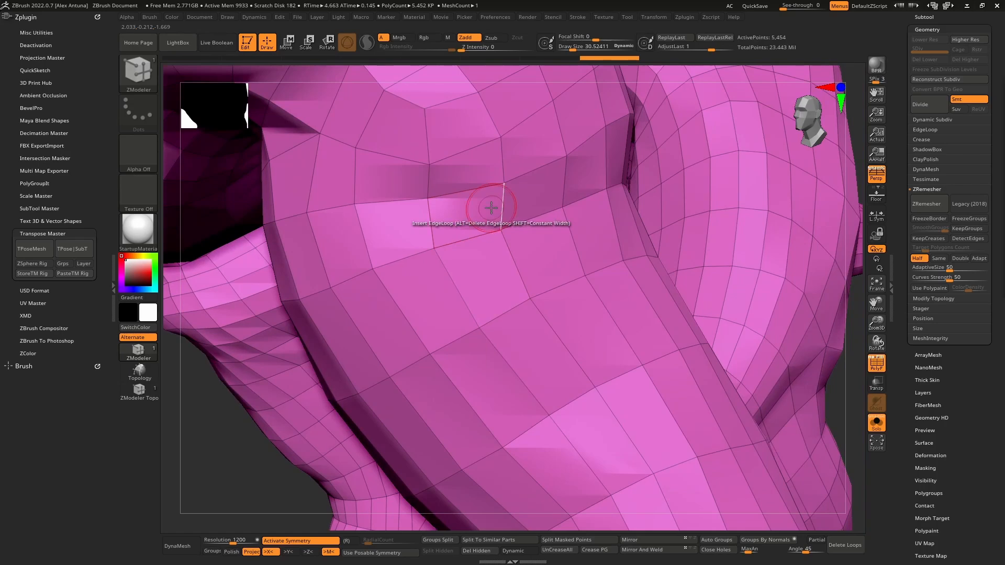
{"action": "mouse_move", "coordinate": [496, 218]}
{"action": "right_mouse_down"}
{"action": "mouse_move", "coordinate": [485, 202]}
{"action": "mouse_move", "coordinate": [482, 212]}
{"action": "right_mouse_up"}
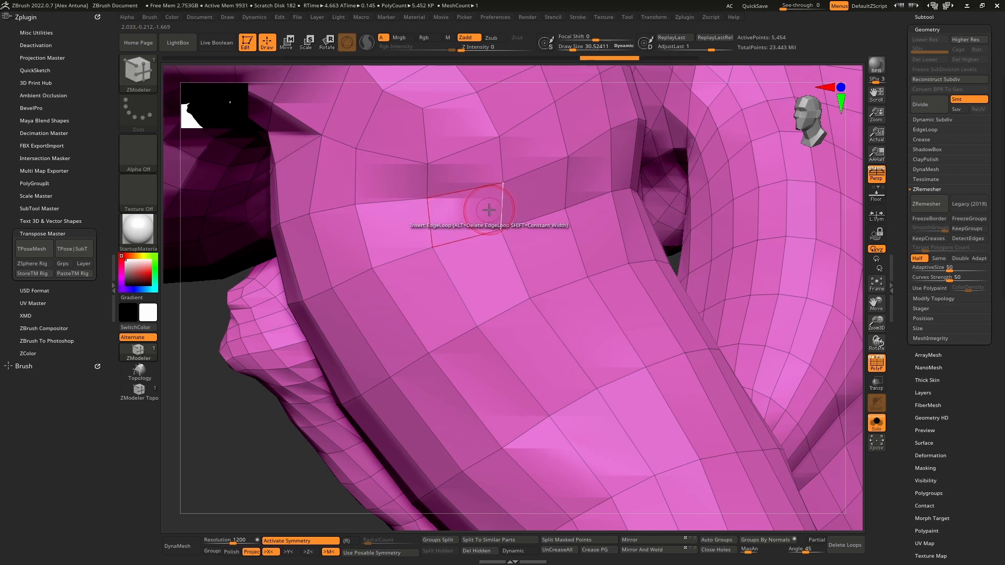
- Delete the polyloop around the upper arms to cut the arms off the remeshed torso
{"action": "left_click", "coordinate": [484, 212]}
{"action": "right_click_drag", "start_coordinate": [487, 218], "coordinate": [504, 208]}
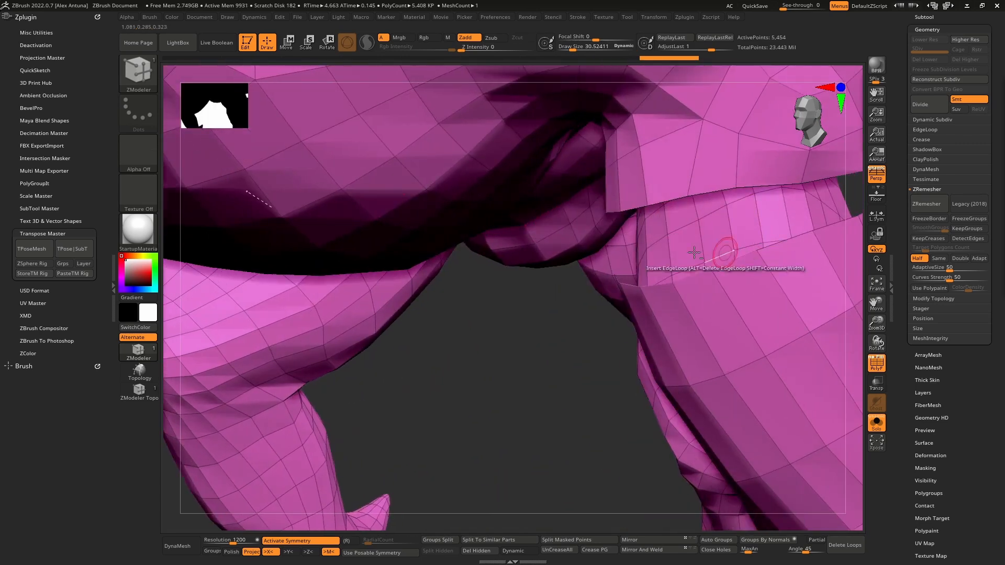
{"action": "mouse_move", "coordinate": [711, 255]}
{"action": "right_mouse_down"}
{"action": "mouse_move", "coordinate": [425, 176]}
{"action": "mouse_move", "coordinate": [464, 198]}
{"action": "mouse_move", "coordinate": [458, 230]}
{"action": "mouse_move", "coordinate": [513, 210]}
{"action": "mouse_move", "coordinate": [441, 235]}
{"action": "mouse_move", "coordinate": [413, 173]}
{"action": "mouse_move", "coordinate": [367, 136]}
{"action": "mouse_move", "coordinate": [475, 246]}
{"action": "mouse_move", "coordinate": [499, 247]}
{"action": "mouse_move", "coordinate": [399, 269]}
{"action": "mouse_move", "coordinate": [385, 298]}
{"action": "mouse_move", "coordinate": [470, 267]}
{"action": "mouse_move", "coordinate": [407, 273]}
{"action": "mouse_move", "coordinate": [443, 258]}
{"action": "mouse_move", "coordinate": [453, 214]}
{"action": "mouse_move", "coordinate": [459, 265]}
{"action": "mouse_move", "coordinate": [520, 253]}
{"action": "mouse_move", "coordinate": [392, 262]}
{"action": "mouse_move", "coordinate": [418, 267]}
{"action": "mouse_move", "coordinate": [503, 242]}
{"action": "mouse_move", "coordinate": [581, 243]}
{"action": "right_mouse_up"}
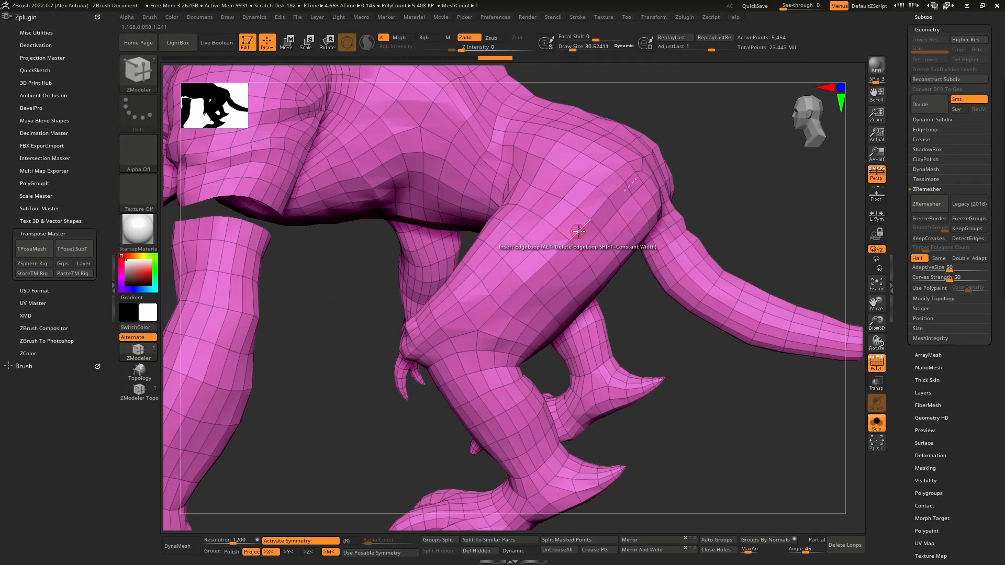
- Delete the polyloop around the upper thighs and tail base to detach the legs and tail from the torso
{"action": "left_click", "coordinate": [585, 234]}
{"action": "right_click_drag", "start_coordinate": [604, 234], "coordinate": [561, 296]}
{"action": "right_click_drag", "start_coordinate": [562, 296], "coordinate": [610, 290], "text": "ctrl"}
{"action": "right_click_drag", "start_coordinate": [610, 291], "coordinate": [450, 236], "text": "ctrl"}
{"action": "right_click_drag", "start_coordinate": [450, 236], "coordinate": [492, 248], "text": "alt"}
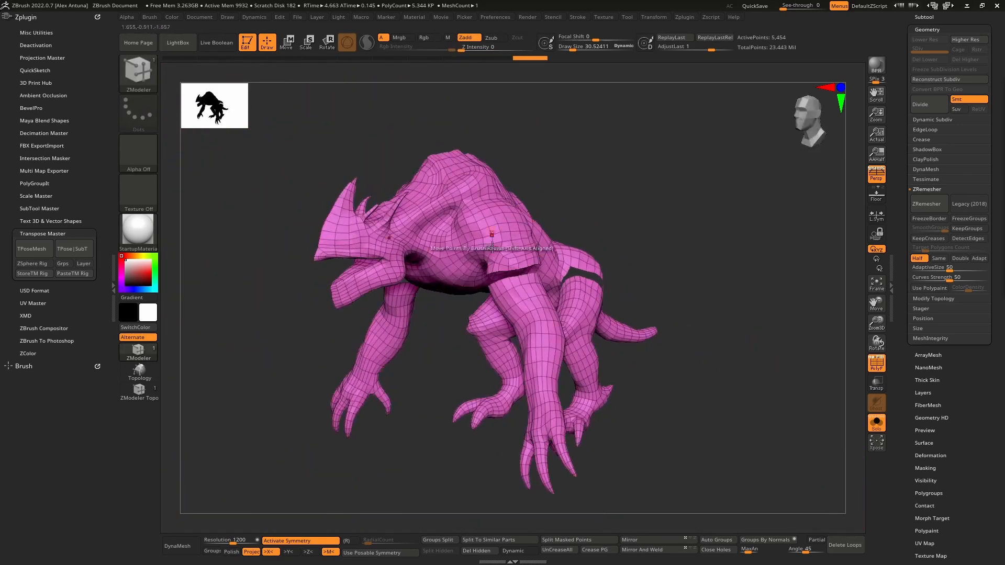
- Auto-group the detached pieces into separate polygroups and check them by isolating the torso, then restoring full visibility
{"action": "left_click", "coordinate": [724, 541]}
{"action": "left_click", "coordinate": [511, 224], "text": "ctrl+shift"}
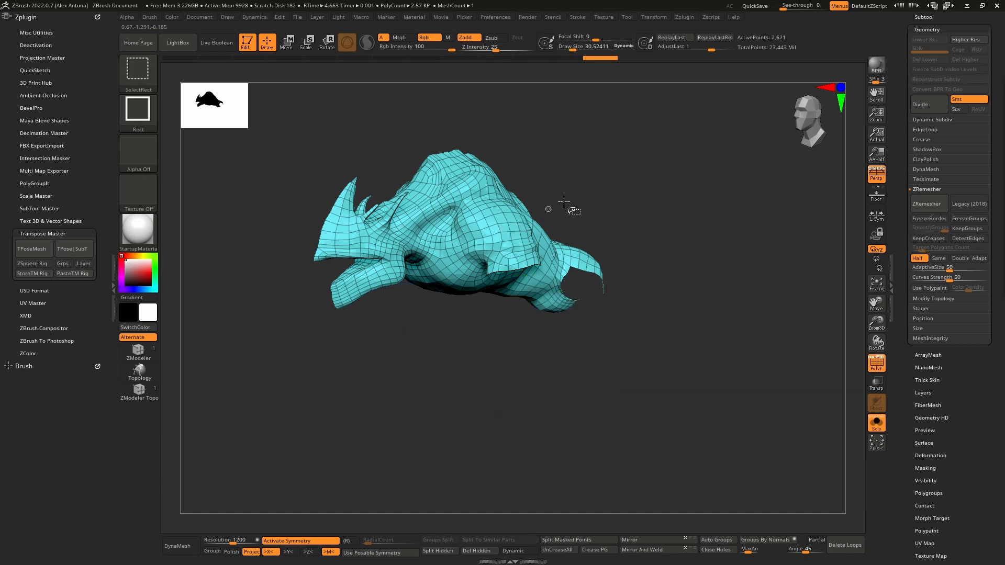
{"action": "left_click", "coordinate": [579, 193], "text": "ctrl+shift"}
{"action": "left_click", "coordinate": [558, 224], "text": "ctrl+shift"}
{"action": "left_click", "coordinate": [556, 190], "text": "ctrl+shift"}
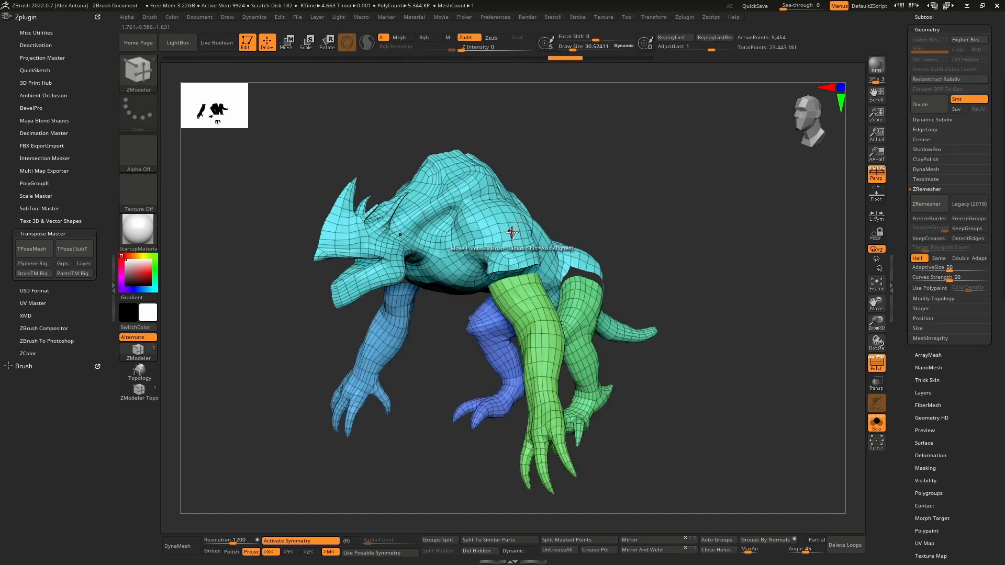
- Hide the torso and head polygroup and delete the hidden geometry, keeping only the arms, legs and tail
{"action": "key", "text": "ctrl+shift"}
{"action": "left_click", "coordinate": [478, 215], "text": "ctrl+shift"}
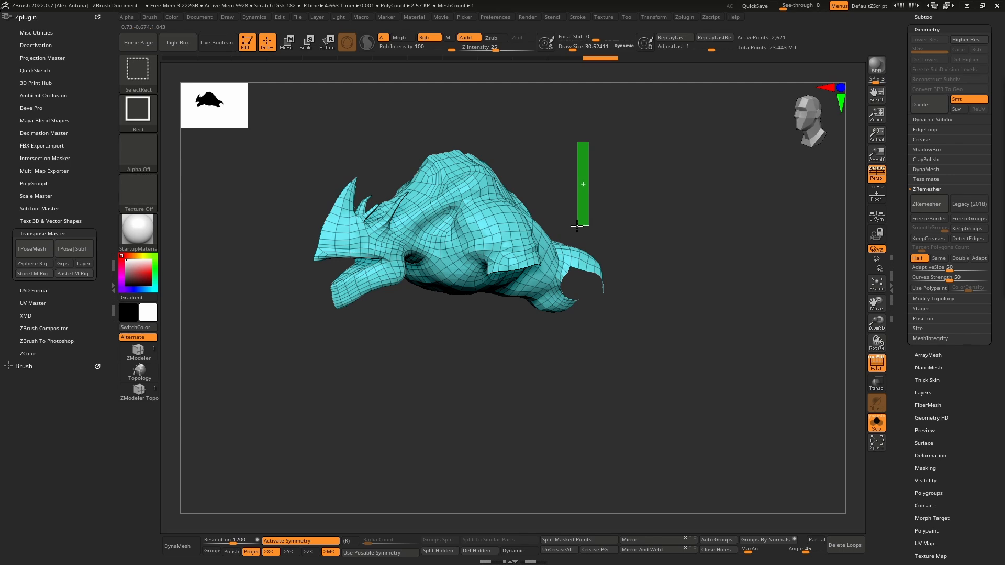
{"action": "left_click_drag", "start_coordinate": [570, 227], "coordinate": [572, 227], "text": "ctrl+shift"}
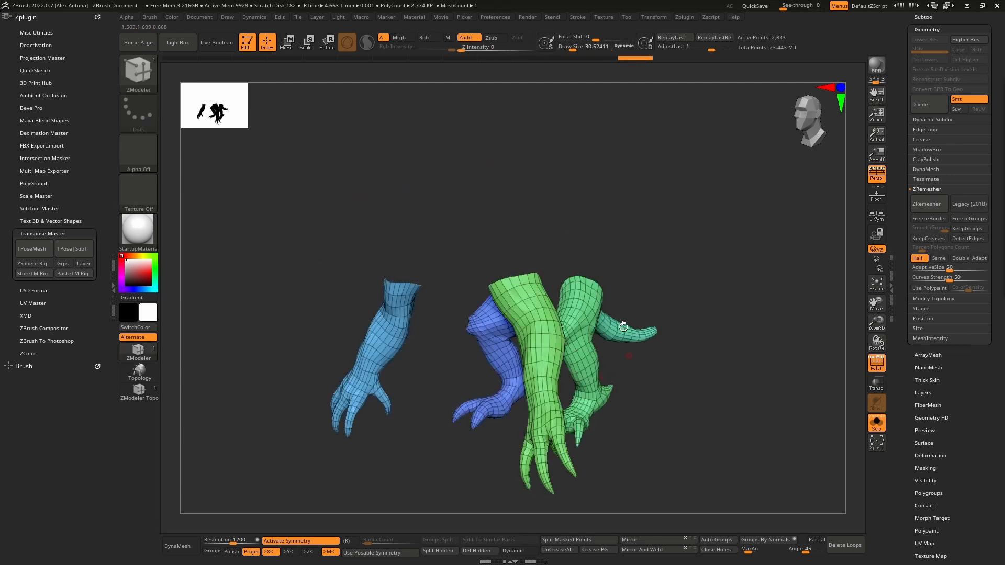
{"action": "left_click", "coordinate": [479, 551]}
- Compare the remaining limb and tail pieces with the full sculpt, then isolate them again for close inspection
{"action": "left_click", "coordinate": [878, 427]}
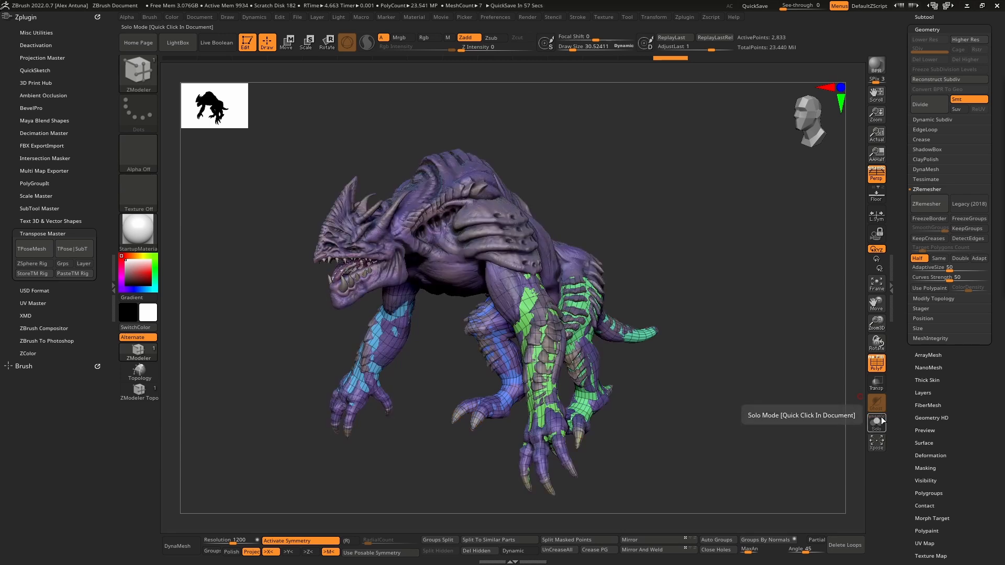
{"action": "left_click_drag", "start_coordinate": [789, 402], "coordinate": [863, 423]}
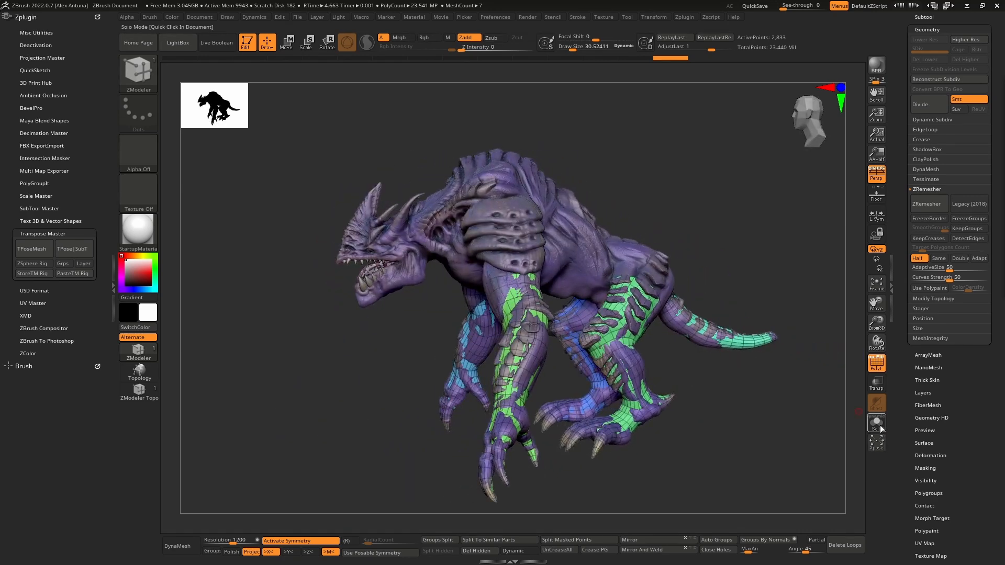
{"action": "left_click", "coordinate": [880, 428]}
{"action": "right_click_drag", "start_coordinate": [525, 361], "coordinate": [597, 364]}
{"action": "right_click_drag", "start_coordinate": [597, 363], "coordinate": [581, 413], "text": "ctrl"}
{"action": "right_click_drag", "start_coordinate": [581, 414], "coordinate": [572, 253], "text": "alt"}
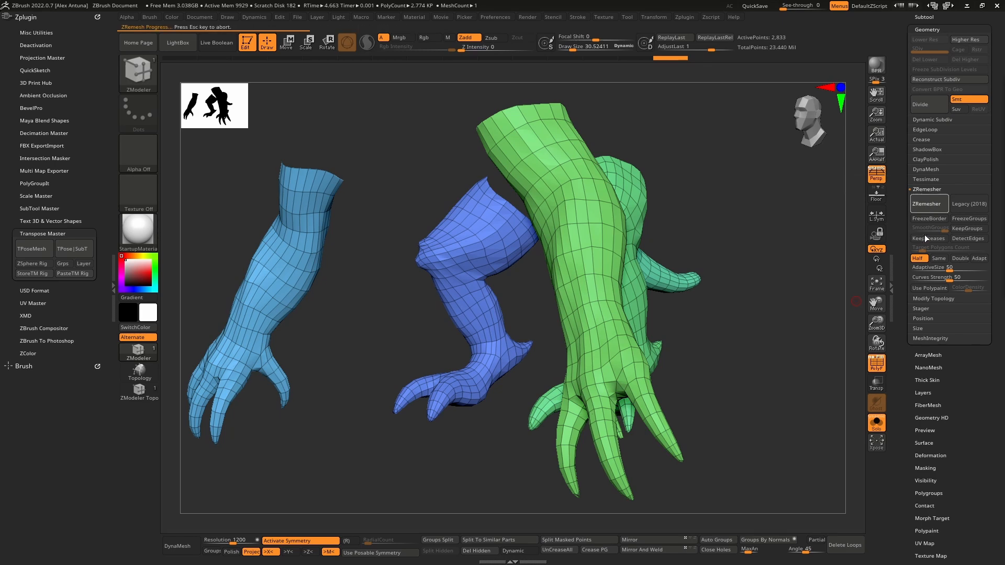
- Try running ZRemesher on the remaining limb pieces, then undo it
{"action": "mouse_move", "coordinate": [735, 312]}
{"action": "right_mouse_down"}
{"action": "mouse_move", "coordinate": [658, 303]}
{"action": "mouse_move", "coordinate": [668, 264]}
{"action": "mouse_move", "coordinate": [698, 306]}
{"action": "mouse_move", "coordinate": [727, 308]}
{"action": "mouse_move", "coordinate": [737, 319]}
{"action": "mouse_move", "coordinate": [715, 309]}
{"action": "mouse_move", "coordinate": [732, 322]}
{"action": "right_mouse_up"}
{"action": "key", "text": "ctrl+z"}
- Try deleting a polyloop across the knee of the hind leg, then undo it
{"action": "right_click_drag", "start_coordinate": [721, 244], "coordinate": [594, 324]}
{"action": "right_click_drag", "start_coordinate": [594, 324], "coordinate": [623, 353], "text": "ctrl"}
{"action": "mouse_move", "coordinate": [593, 268]}
{"action": "right_mouse_down"}
{"action": "mouse_move", "coordinate": [641, 266]}
{"action": "mouse_move", "coordinate": [595, 262]}
{"action": "right_mouse_up"}
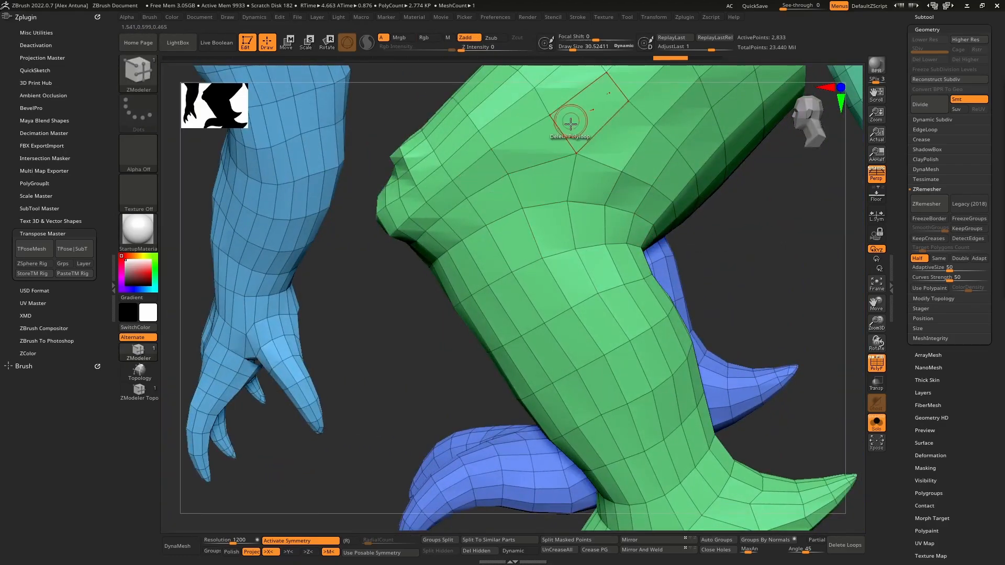
{"action": "right_click_drag", "start_coordinate": [570, 121], "coordinate": [597, 267]}
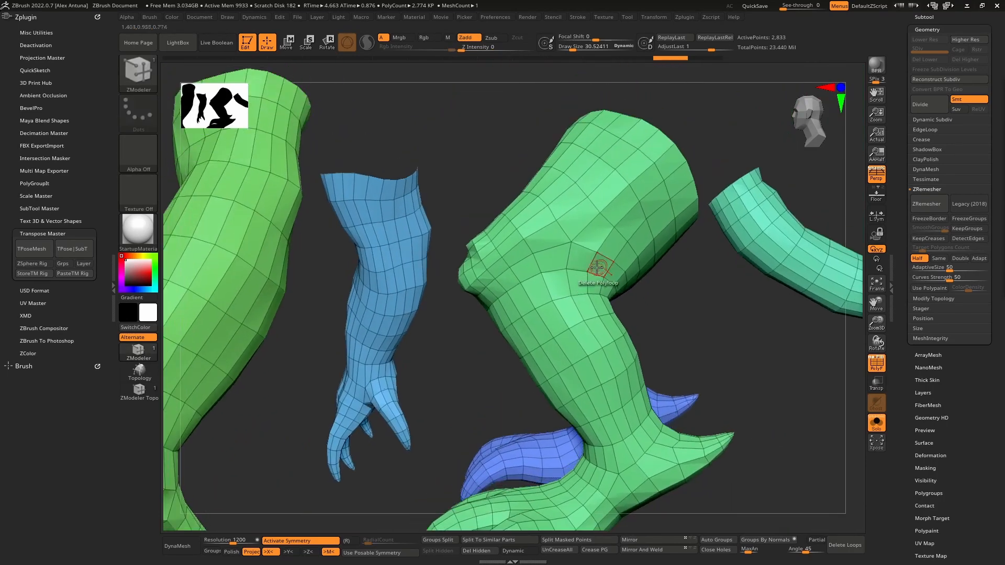
{"action": "left_click", "coordinate": [563, 285]}
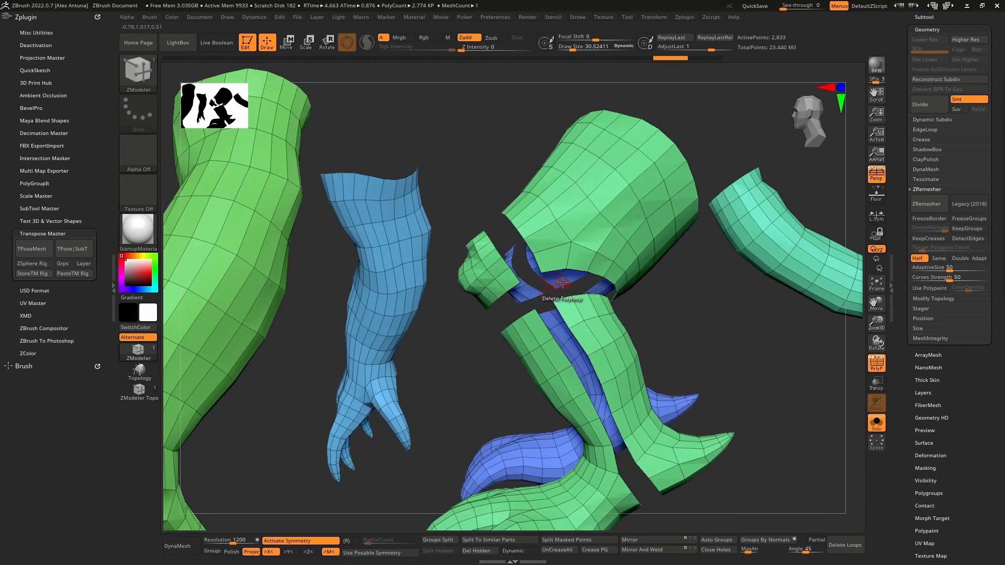
{"action": "key", "text": "ctrl+z"}
- Delete the polyloop around the lower legs just below the knee to separate them from the thighs
{"action": "mouse_move", "coordinate": [555, 285]}
{"action": "right_mouse_down"}
{"action": "mouse_move", "coordinate": [614, 251]}
{"action": "mouse_move", "coordinate": [668, 249]}
{"action": "mouse_move", "coordinate": [560, 294]}
{"action": "right_mouse_up"}
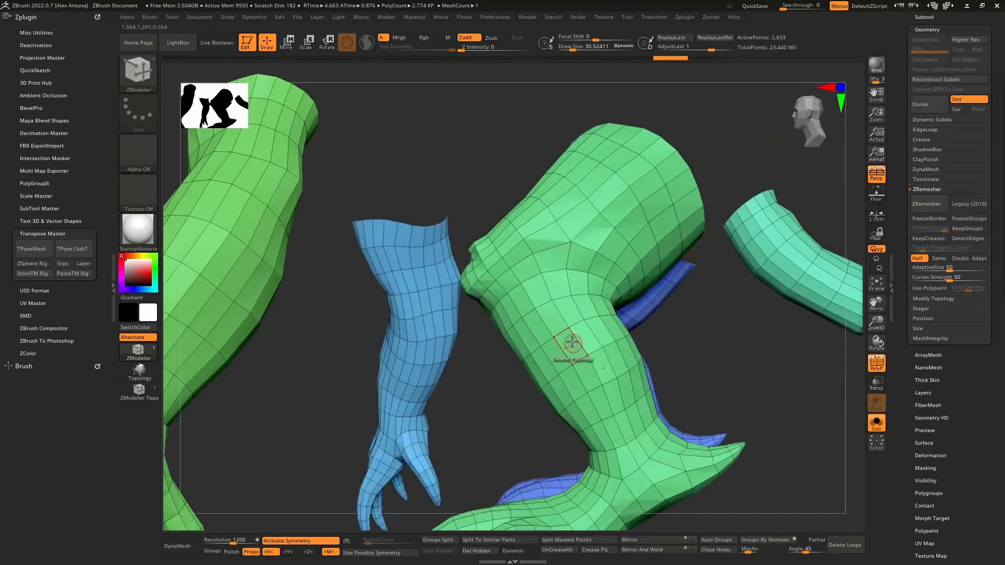
{"action": "right_click_drag", "start_coordinate": [558, 320], "coordinate": [541, 296]}
{"action": "left_click", "coordinate": [547, 313]}
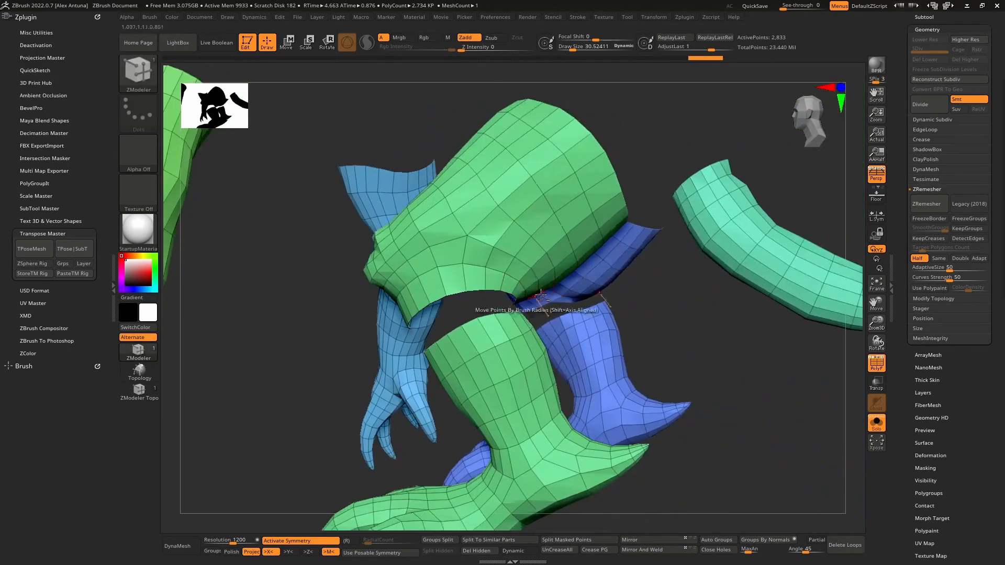
- Auto-group the pieces again, hide both thigh polygroups and delete the hidden geometry
{"action": "left_click", "coordinate": [722, 544]}
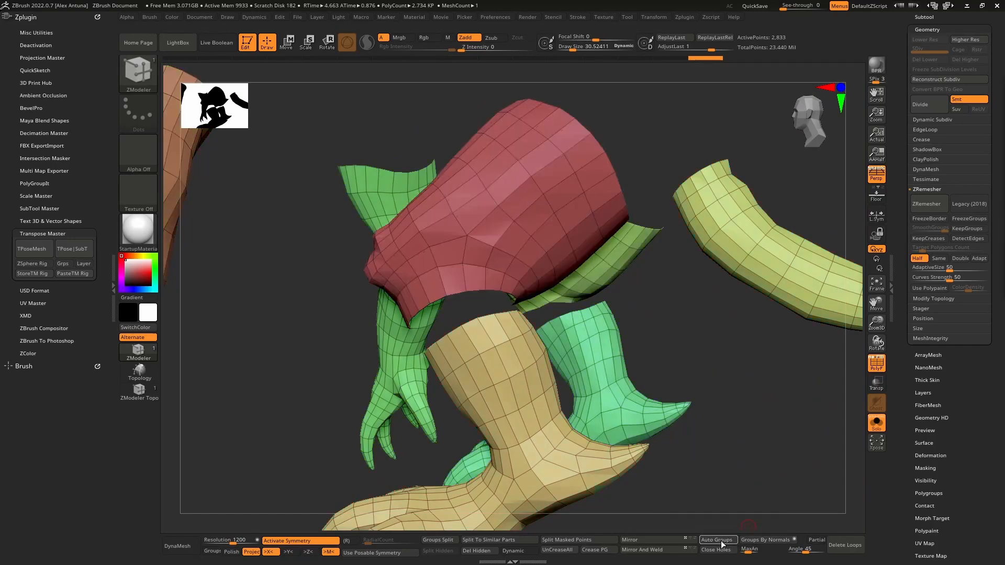
{"action": "left_click", "coordinate": [537, 229], "text": "ctrl+shift"}
{"action": "left_click", "coordinate": [635, 162], "text": "ctrl+shift"}
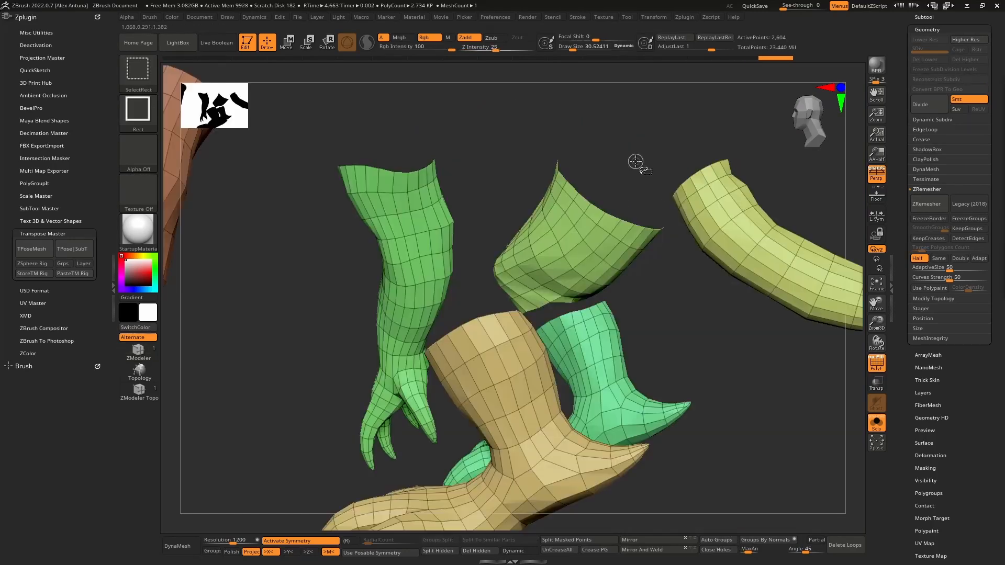
{"action": "left_click", "coordinate": [575, 251], "text": "ctrl+shift"}
{"action": "mouse_move", "coordinate": [578, 232]}
{"action": "left_mouse_down"}
{"action": "mouse_move", "coordinate": [583, 239]}
{"action": "mouse_move", "coordinate": [581, 218]}
{"action": "mouse_move", "coordinate": [582, 245]}
{"action": "left_mouse_up"}
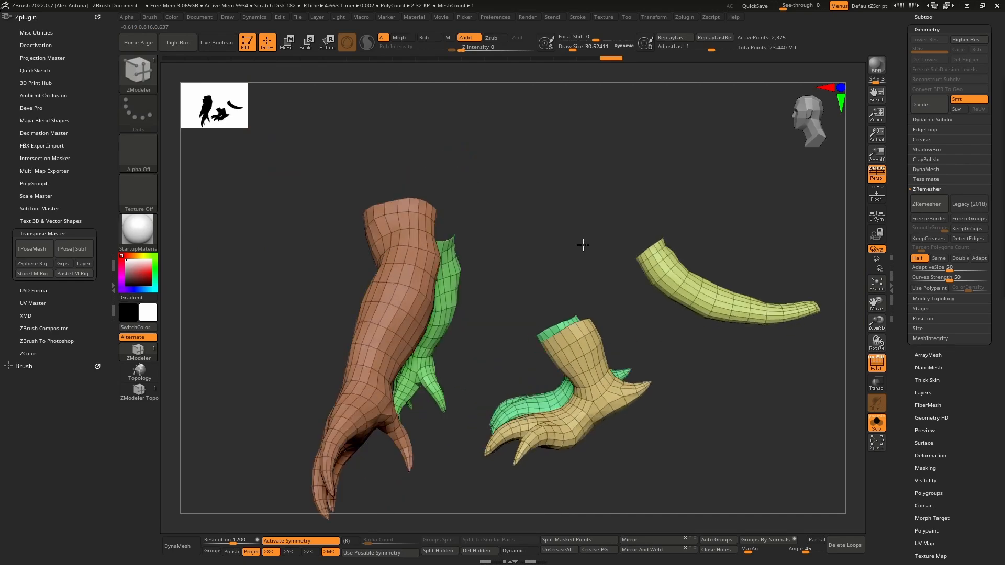
{"action": "left_click", "coordinate": [482, 551]}
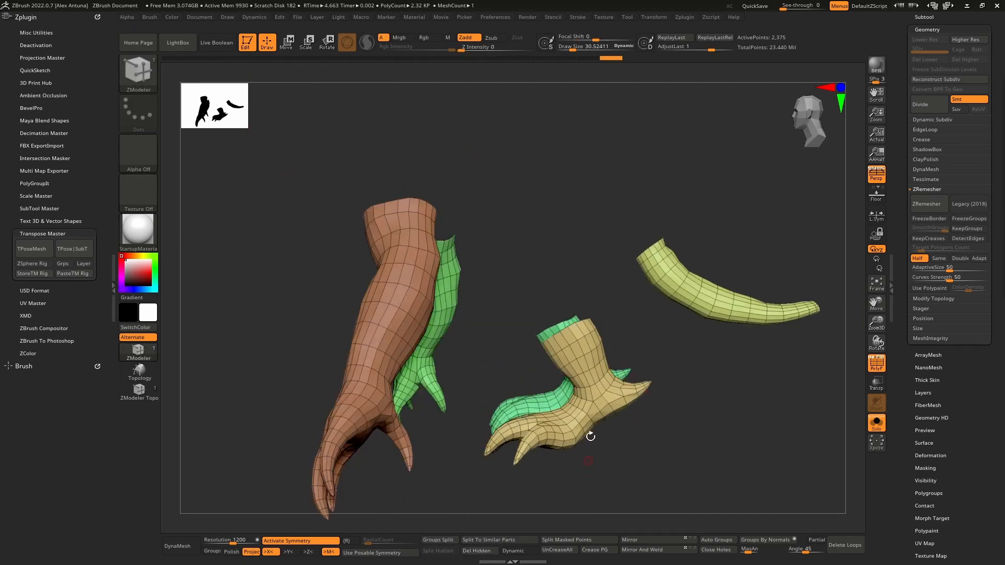
- Show all subtools and use ProjectAll to project the sculpt's detail and polypaint onto the limb mesh
{"action": "left_click_drag", "start_coordinate": [587, 433], "coordinate": [650, 294]}
{"action": "left_click", "coordinate": [876, 432]}
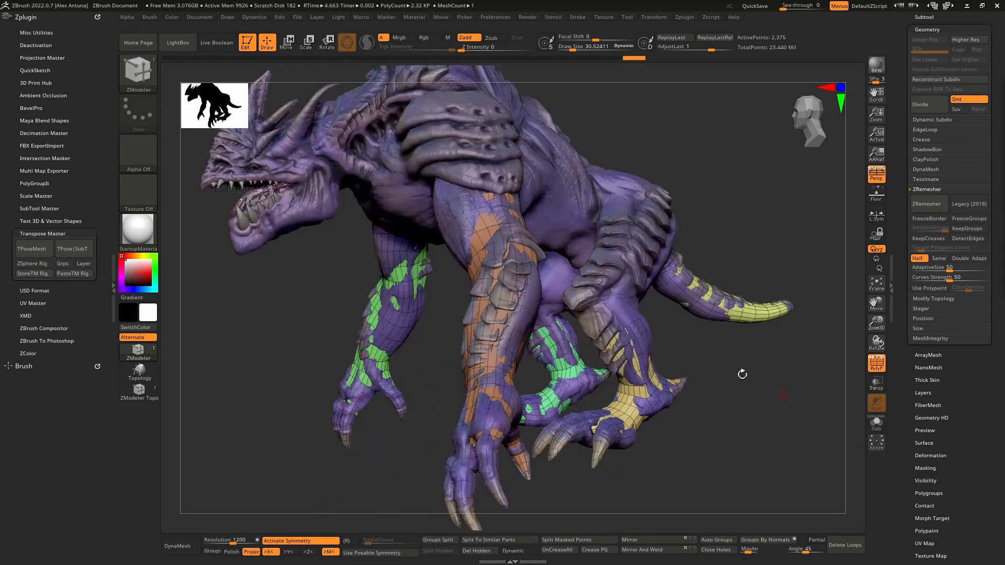
{"action": "left_click_drag", "start_coordinate": [740, 374], "coordinate": [652, 256]}
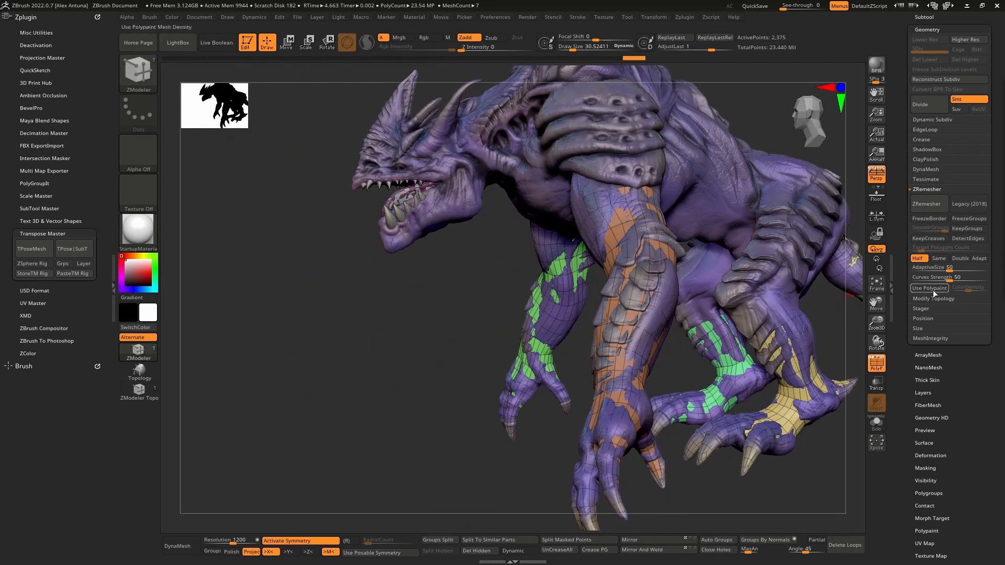
{"action": "left_click_drag", "start_coordinate": [899, 217], "coordinate": [912, 282]}
{"action": "left_click", "coordinate": [932, 163]}
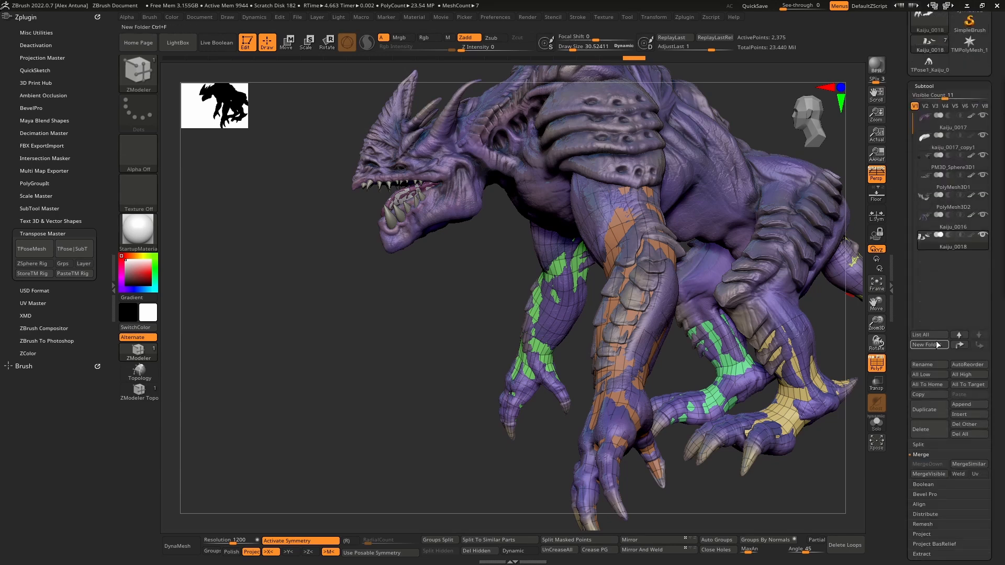
{"action": "left_click_drag", "start_coordinate": [899, 489], "coordinate": [901, 472]}
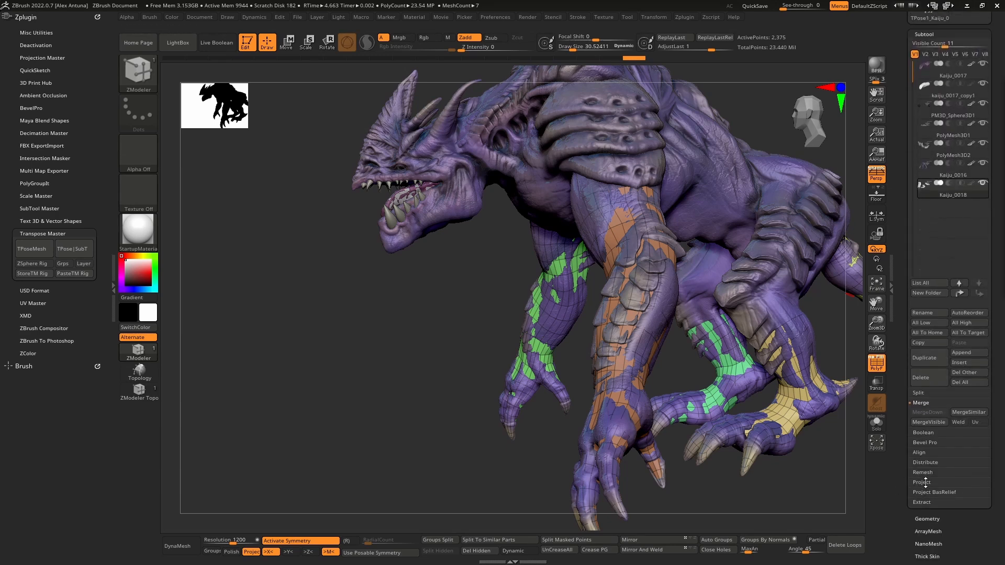
{"action": "left_click", "coordinate": [924, 481]}
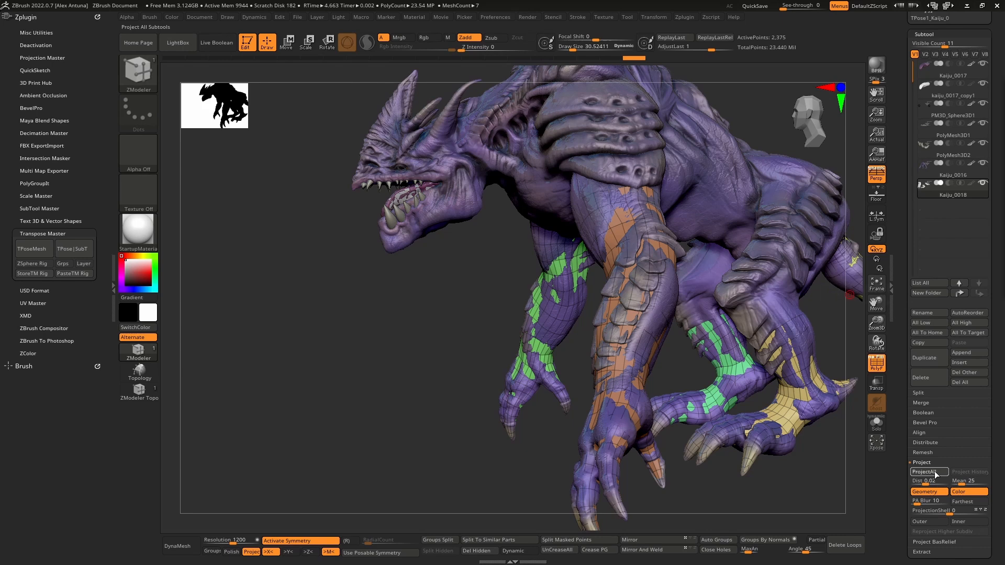
{"action": "left_click", "coordinate": [923, 472]}
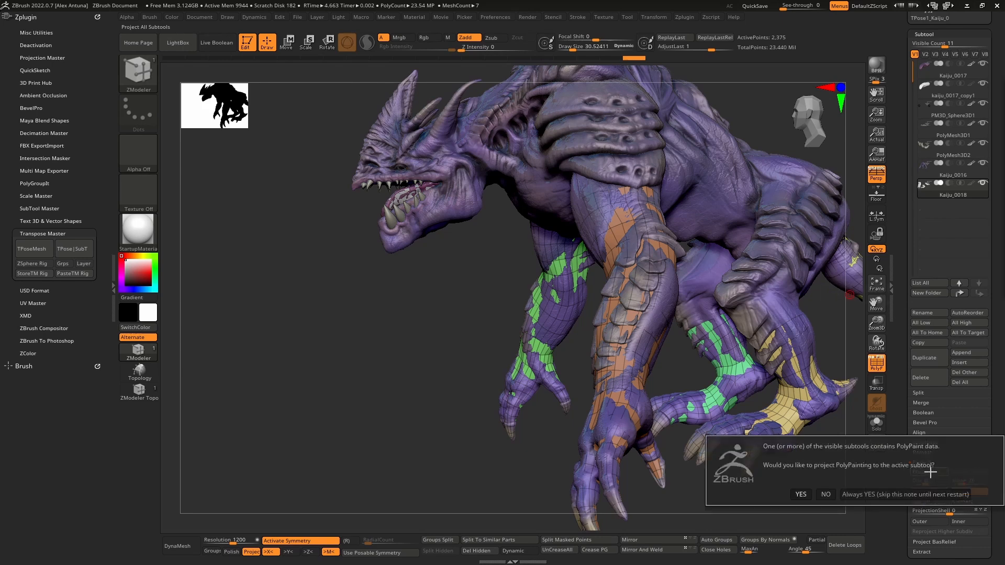
{"action": "left_click", "coordinate": [800, 494]}
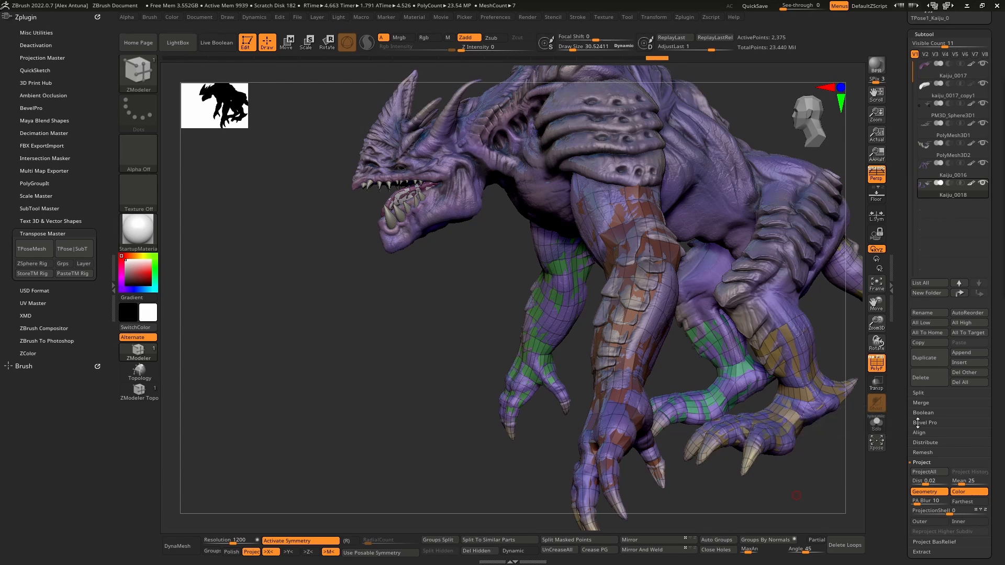
- Set the polyframe display to show wireframe lines without polygroup colours on the projected limb mesh
{"action": "left_click", "coordinate": [875, 369]}
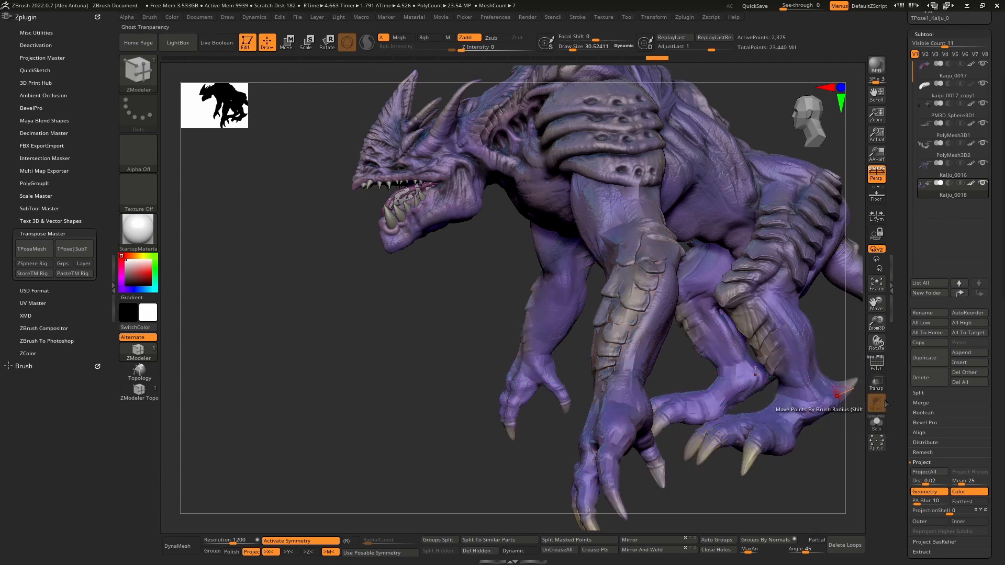
{"action": "left_click", "coordinate": [877, 367]}
{"action": "mouse_move", "coordinate": [641, 301]}
{"action": "right_mouse_down"}
{"action": "mouse_move", "coordinate": [704, 296]}
{"action": "mouse_move", "coordinate": [691, 317]}
{"action": "mouse_move", "coordinate": [712, 314]}
{"action": "mouse_move", "coordinate": [680, 319]}
{"action": "mouse_move", "coordinate": [708, 324]}
{"action": "mouse_move", "coordinate": [683, 315]}
{"action": "mouse_move", "coordinate": [686, 355]}
{"action": "mouse_move", "coordinate": [740, 364]}
{"action": "right_mouse_up"}
{"action": "left_click", "coordinate": [871, 360]}
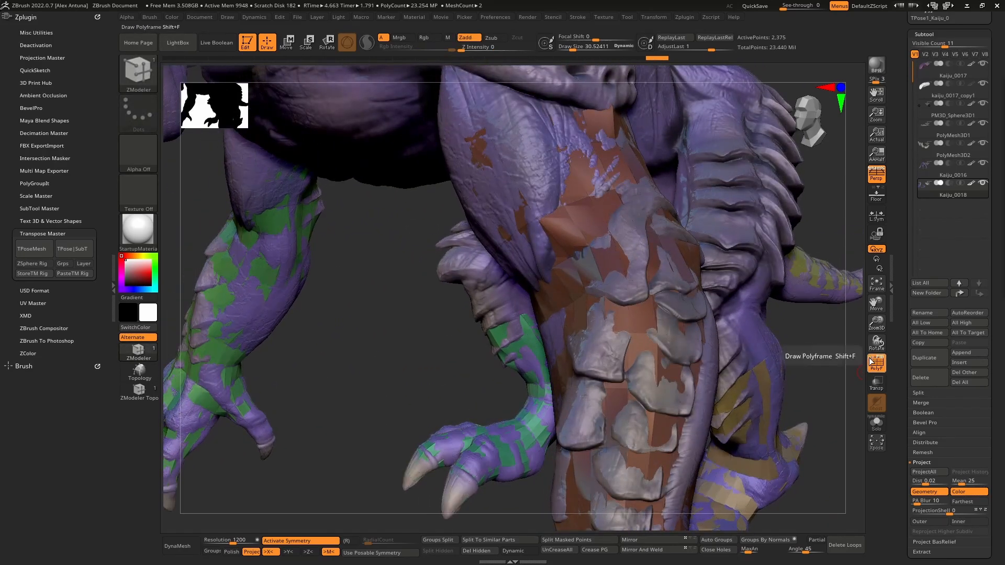
{"action": "left_click", "coordinate": [871, 359]}
{"action": "left_click", "coordinate": [880, 358]}
{"action": "right_click_drag", "start_coordinate": [707, 319], "coordinate": [753, 280]}
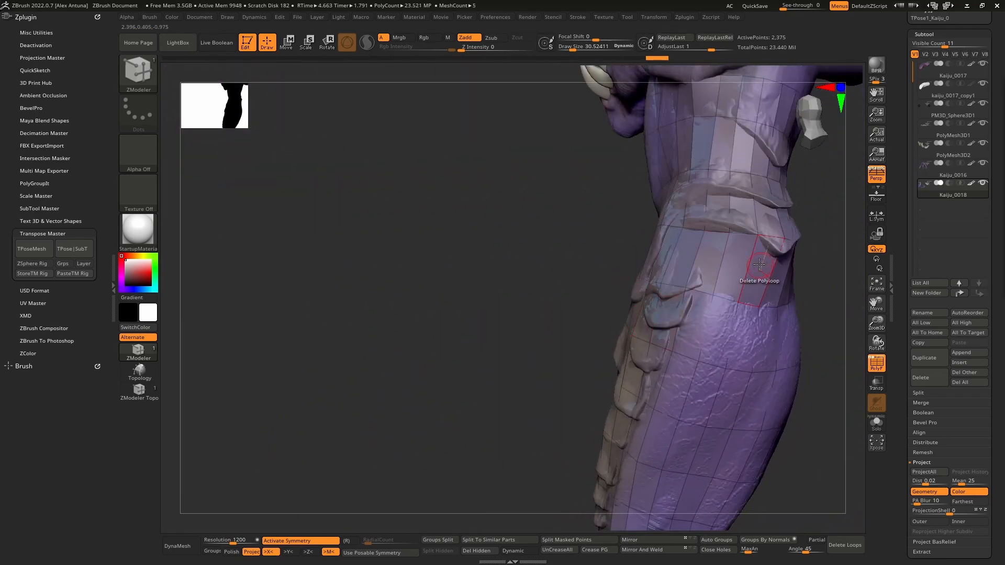
- Insert an edge loop around the arm near the elbow and project all the sculpt's detail onto the limb mesh again
{"action": "right_click_drag", "start_coordinate": [681, 257], "coordinate": [515, 223]}
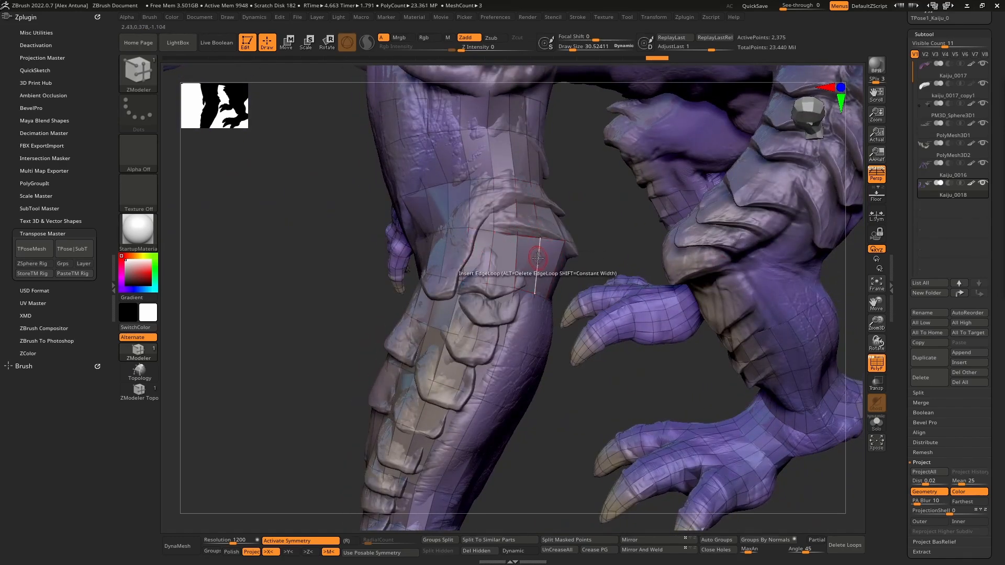
{"action": "key", "text": "space"}
{"action": "left_click", "coordinate": [542, 280]}
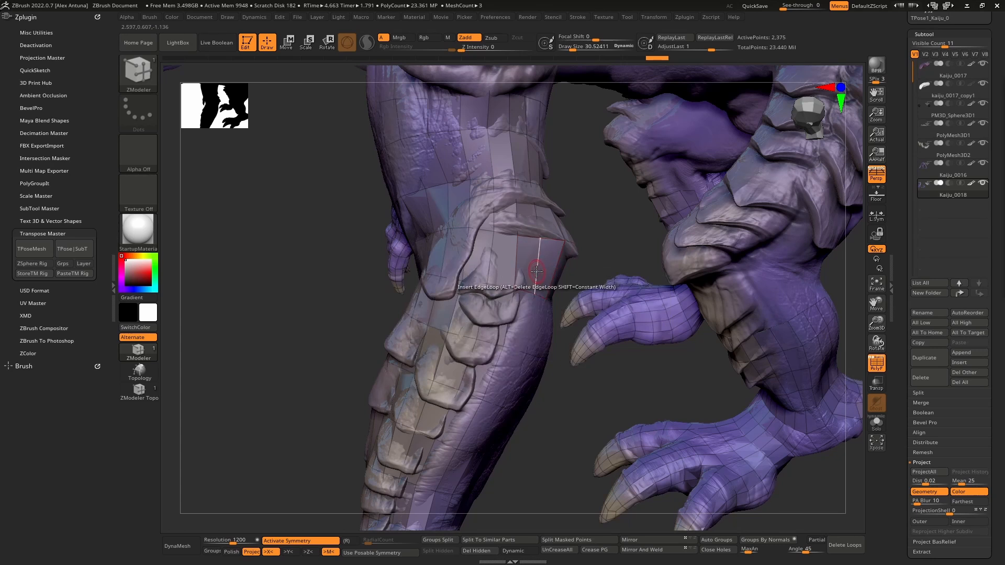
{"action": "left_click", "coordinate": [537, 267]}
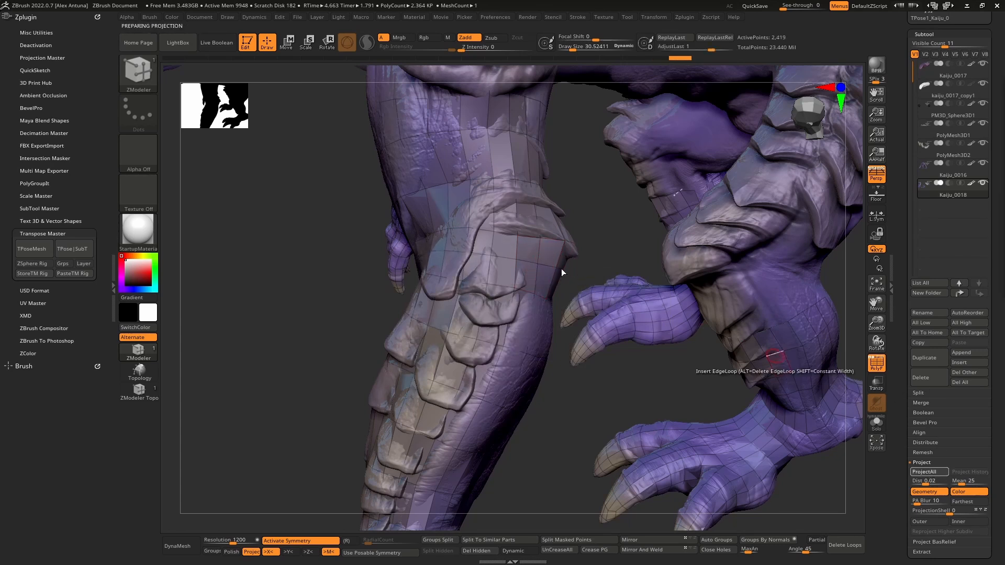
{"action": "right_click_drag", "start_coordinate": [544, 267], "coordinate": [487, 296]}
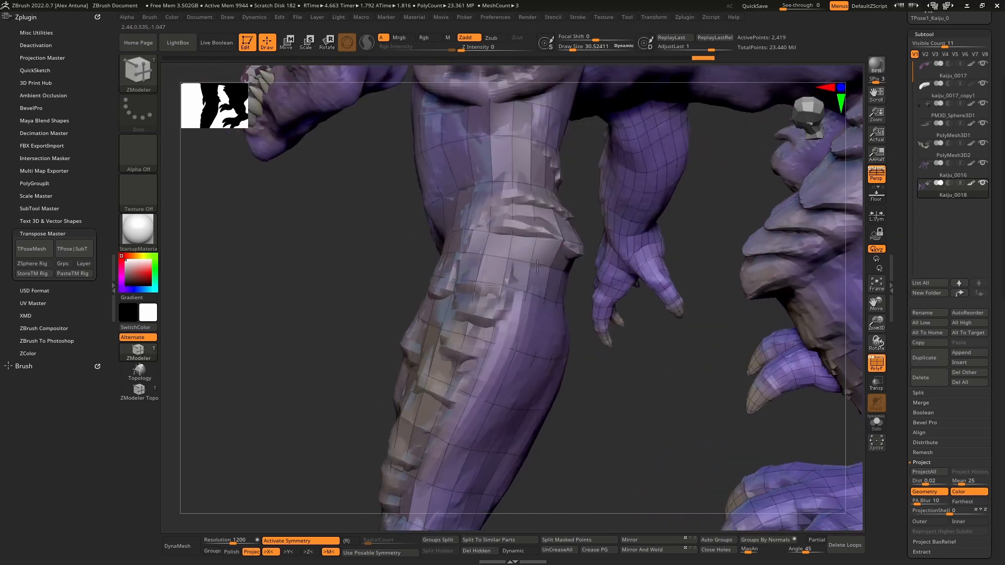
- Switch from the ZModeler brush to the ZModeler Topology brush for editing the low-resolution arm mesh
{"action": "right_click_drag", "start_coordinate": [553, 254], "coordinate": [590, 275]}
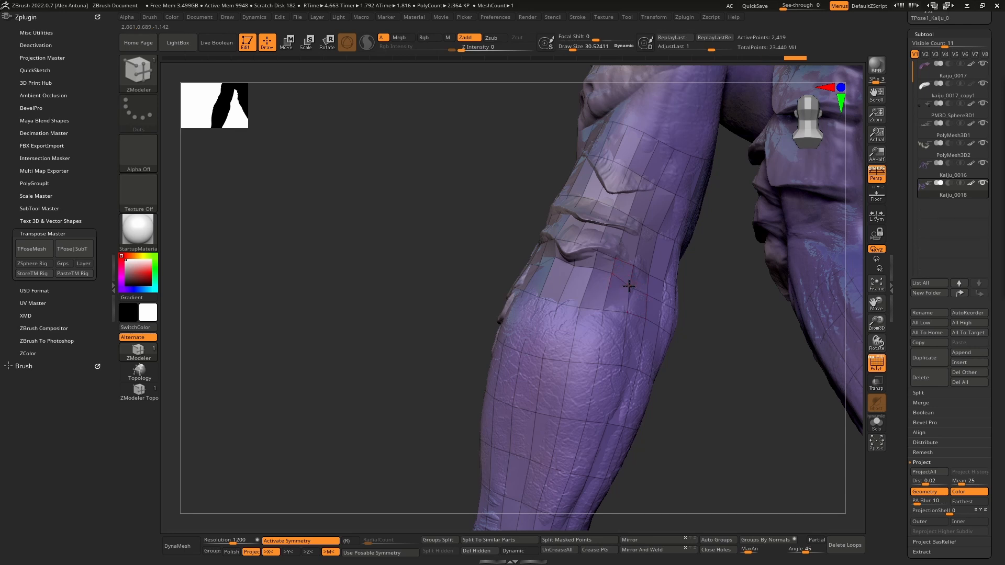
{"action": "left_click", "coordinate": [630, 281]}
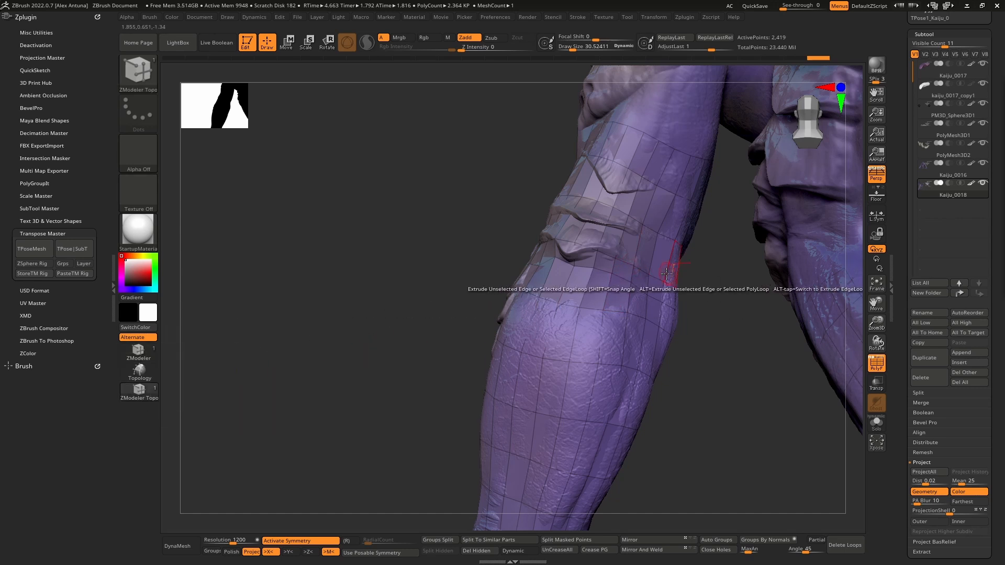
{"action": "key", "text": "space"}
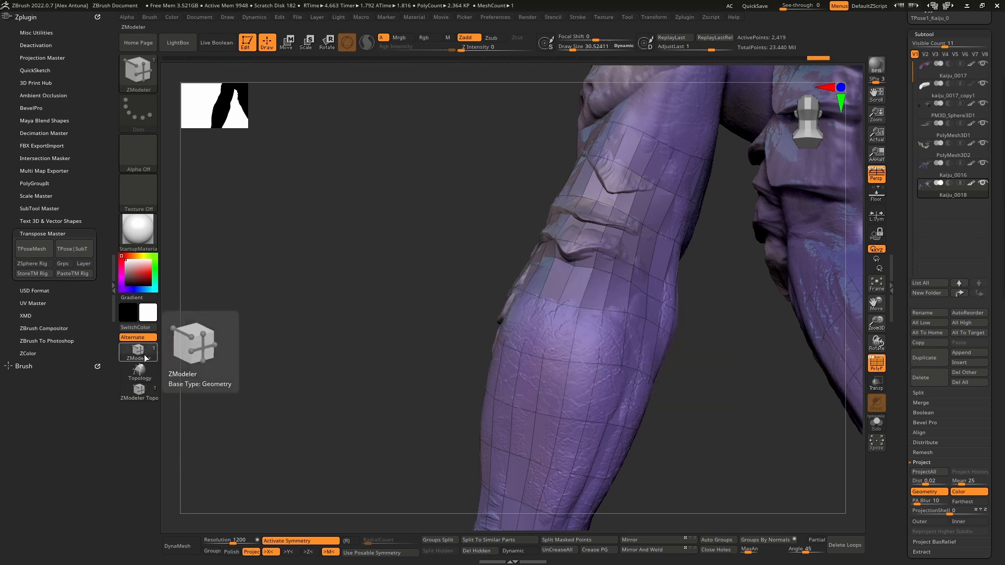
{"action": "key", "text": "space"}
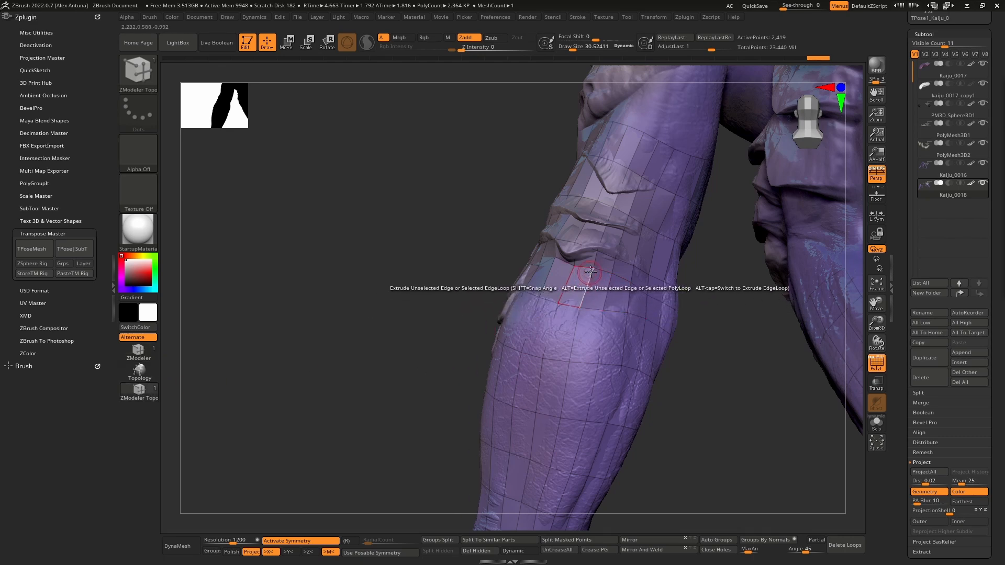
- Move the limb mesh's points around the elbow and upper forearm so the edges follow the sculpt's folds
{"action": "key", "text": "ctrl+z"}
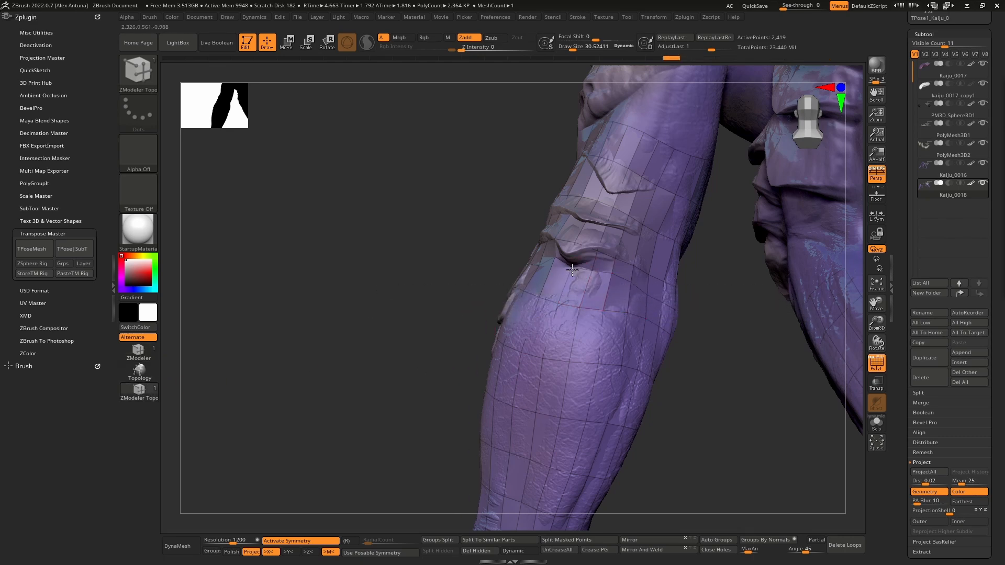
{"action": "key", "text": "ctrl+shift+z"}
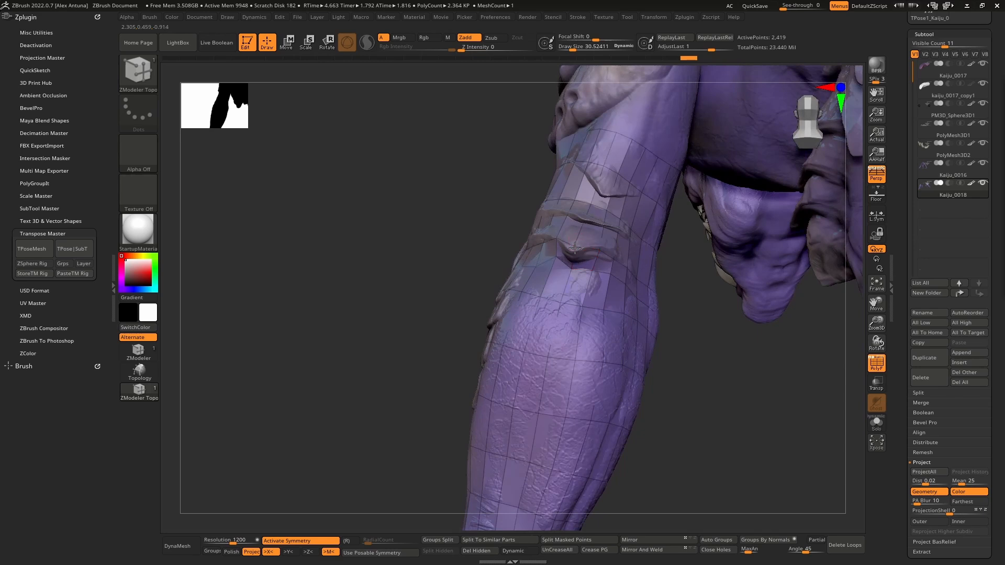
{"action": "key", "text": "ctrl+shift+z"}
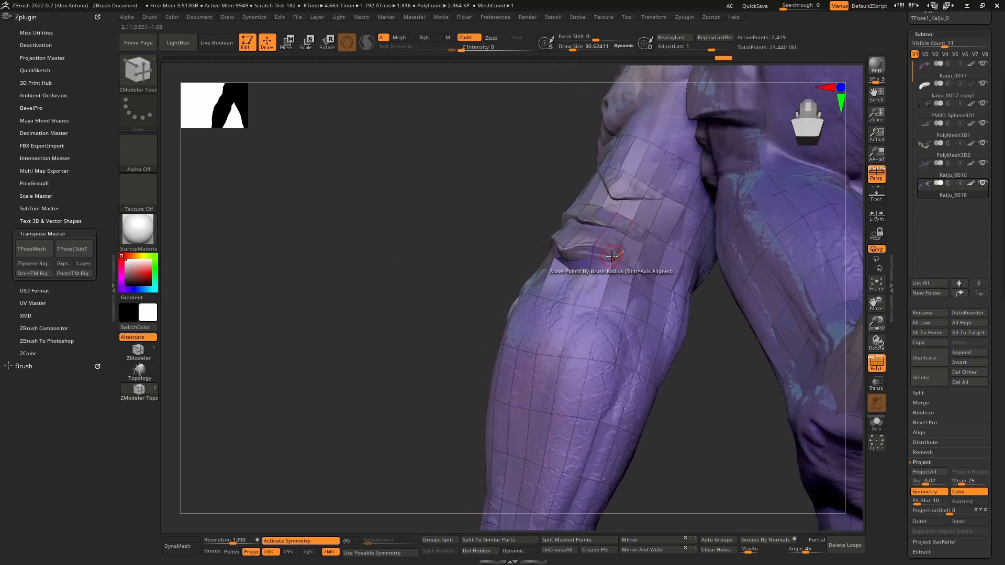
{"action": "key", "text": "ctrl+shift+z"}
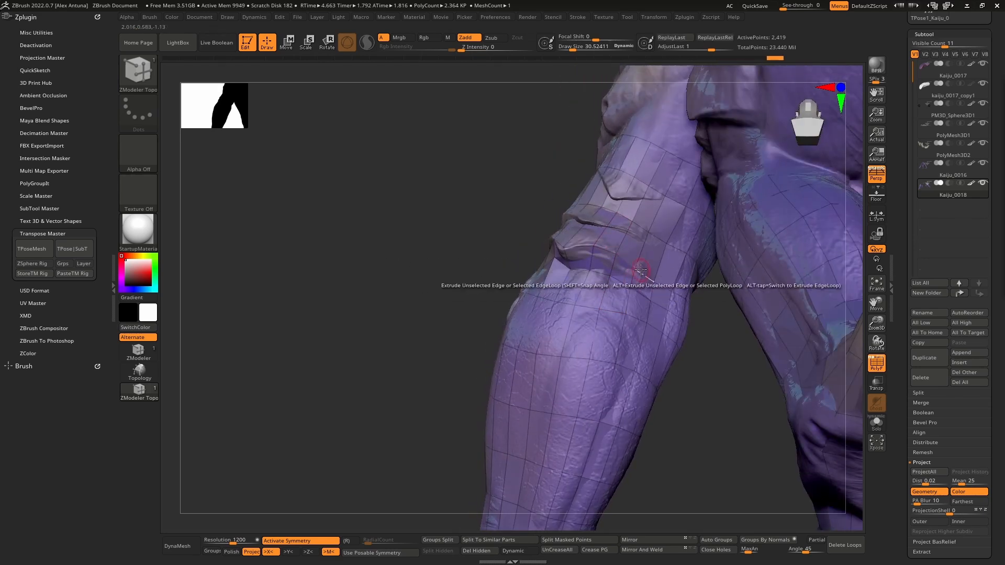
{"action": "key", "text": "ctrl+shift+z"}
{"action": "key", "text": "ctrl+shift+z"}
{"action": "key", "text": "ctrl+shift+z"}
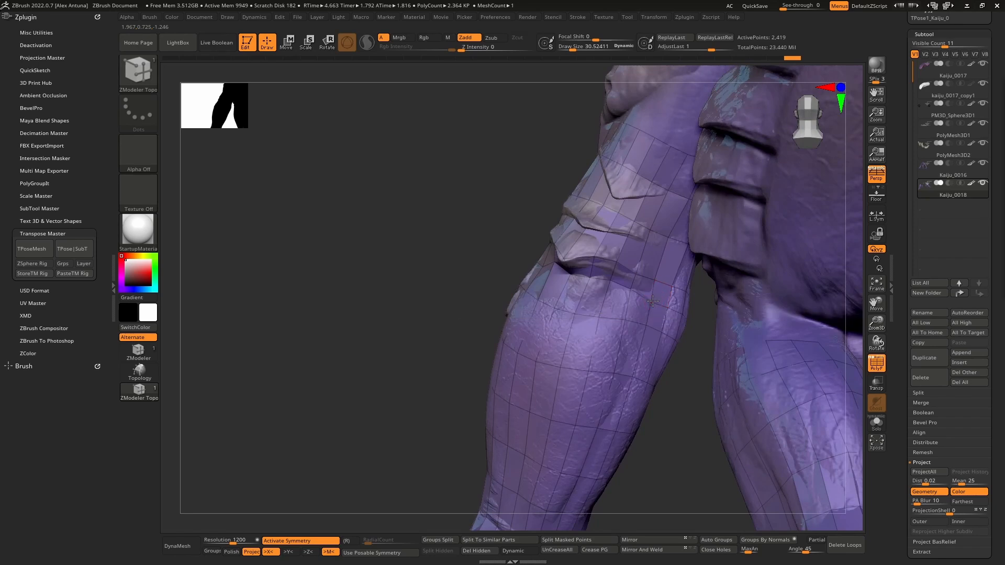
{"action": "key", "text": "ctrl+shift+z"}
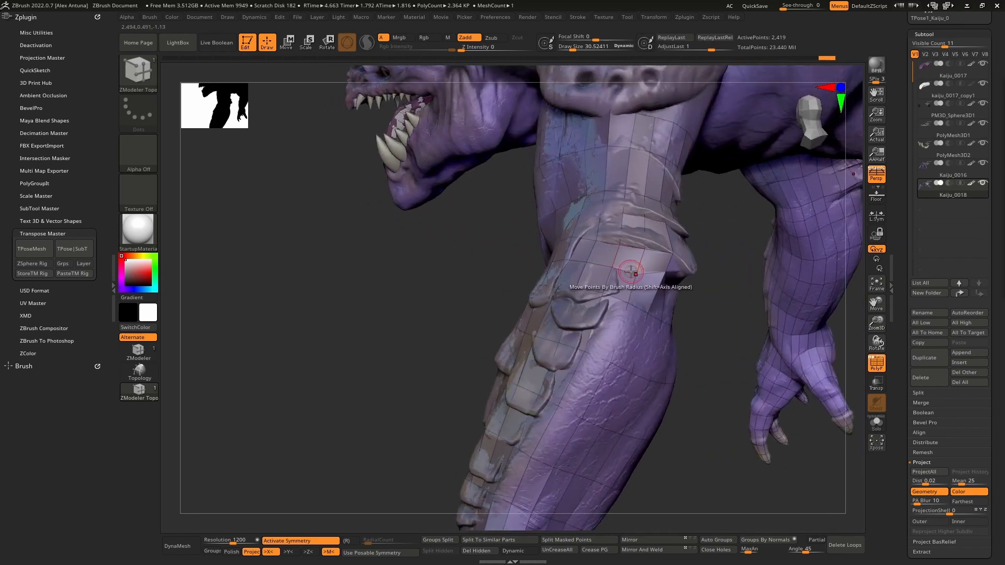
- Move individual points beside the elbow's overlapping plates to follow the creases underneath the spike
{"action": "mouse_move", "coordinate": [653, 248]}
{"action": "right_mouse_down", "text": "ctrl"}
{"action": "mouse_move", "coordinate": [630, 325]}
{"action": "mouse_move", "coordinate": [625, 314]}
{"action": "mouse_move", "coordinate": [638, 305]}
{"action": "right_mouse_up", "text": "ctrl"}
{"action": "left_click_drag", "start_coordinate": [638, 304], "coordinate": [628, 300]}
{"action": "right_click_drag", "start_coordinate": [660, 343], "coordinate": [624, 290]}
{"action": "key", "text": "shift+t"}
{"action": "key", "text": "shift+t"}
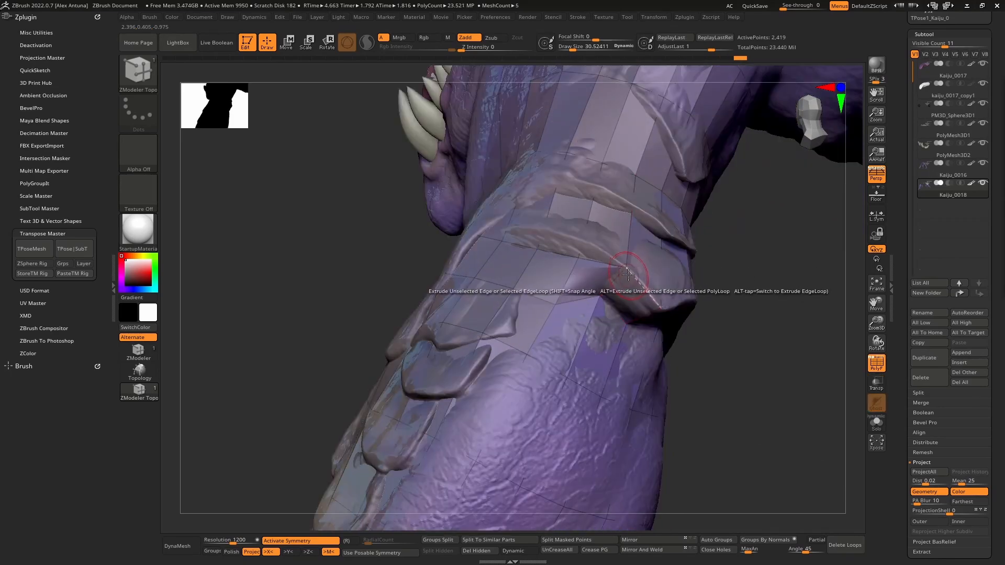
{"action": "left_click_drag", "start_coordinate": [627, 269], "coordinate": [624, 270]}
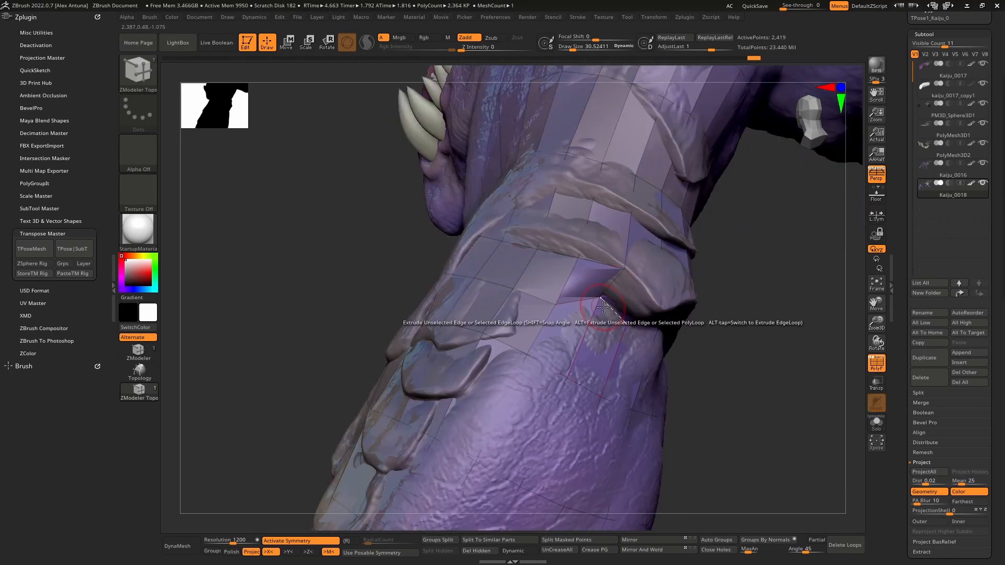
{"action": "right_click_drag", "start_coordinate": [603, 306], "coordinate": [584, 281]}
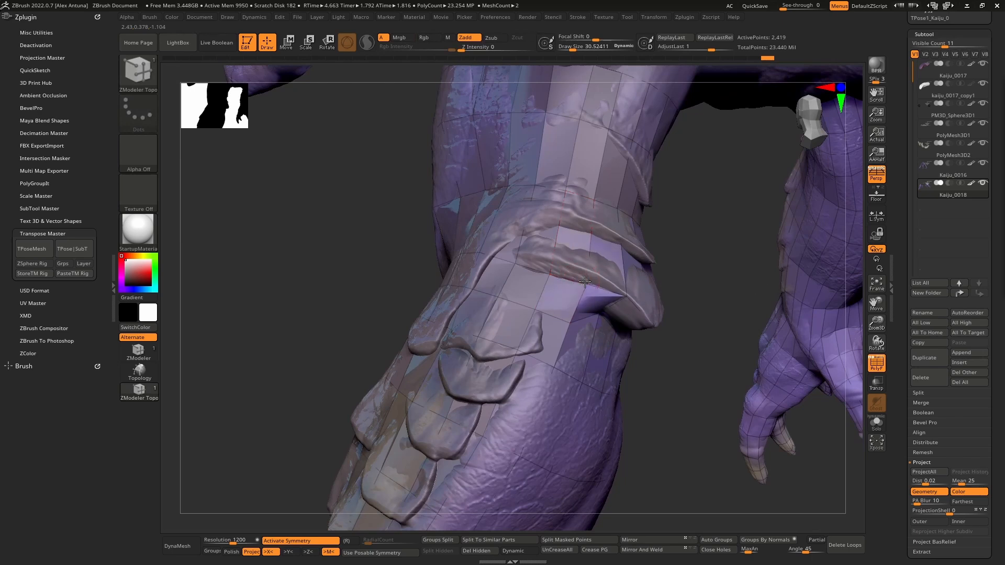
{"action": "left_click_drag", "start_coordinate": [590, 271], "coordinate": [593, 273]}
{"action": "right_click_drag", "start_coordinate": [630, 300], "coordinate": [605, 284]}
{"action": "left_click_drag", "start_coordinate": [548, 275], "coordinate": [558, 258]}
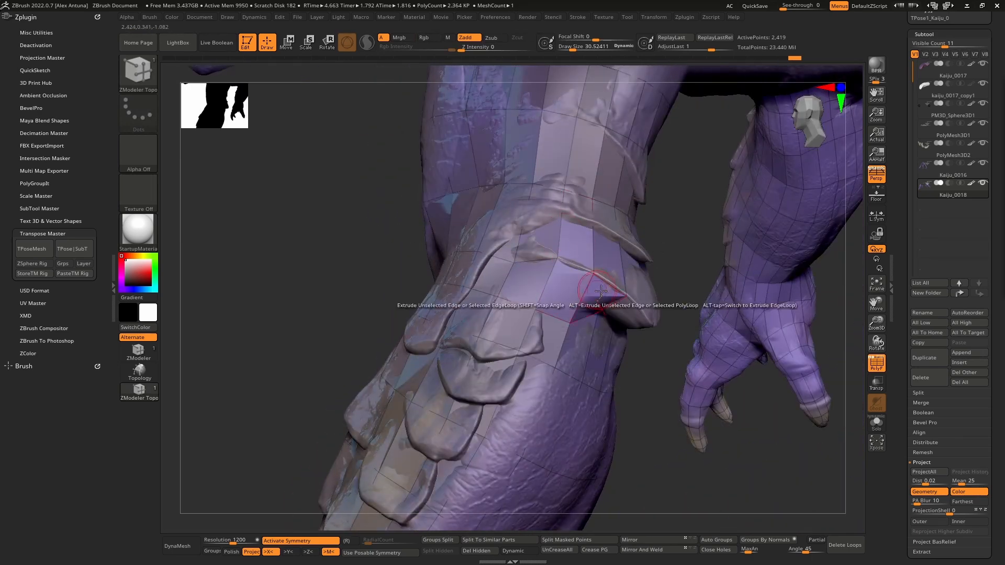
- Enable Dynamic Subdiv on the limb mesh with a thickness of 0.01271 and an offset of 25
{"action": "scroll", "coordinate": [910, 366], "scroll_direction": "down", "scroll_amount": 4}
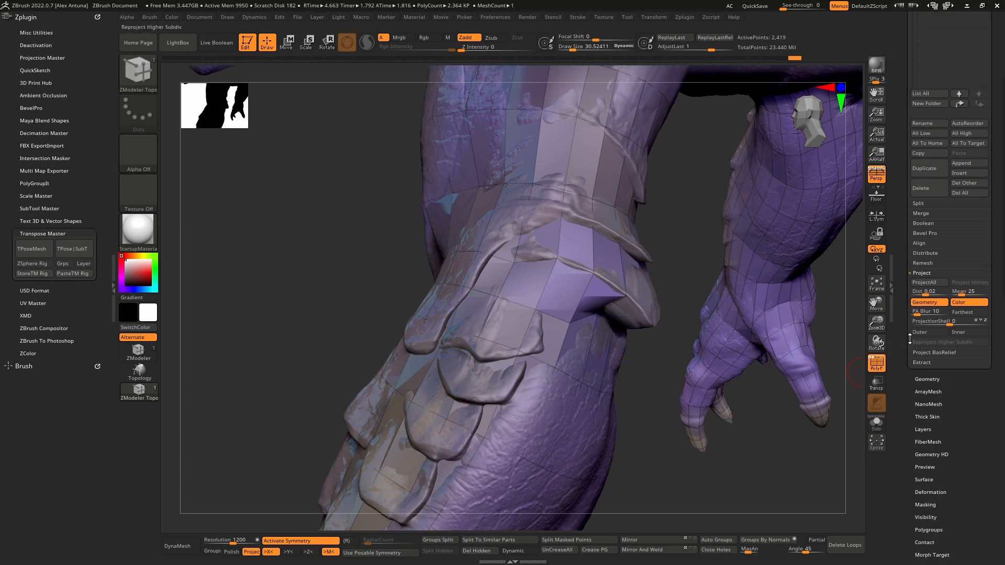
{"action": "left_click", "coordinate": [934, 378]}
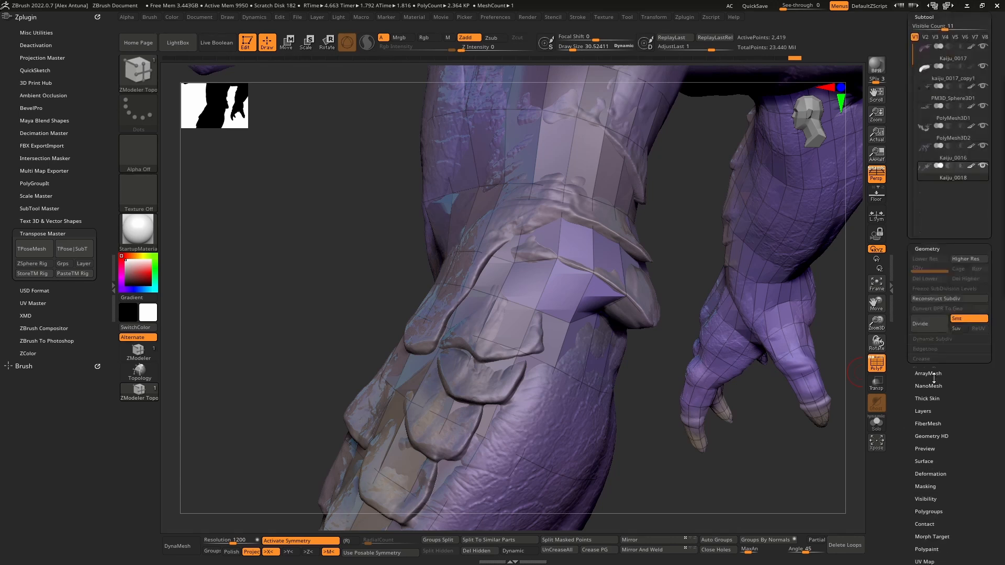
{"action": "left_click", "coordinate": [931, 120]}
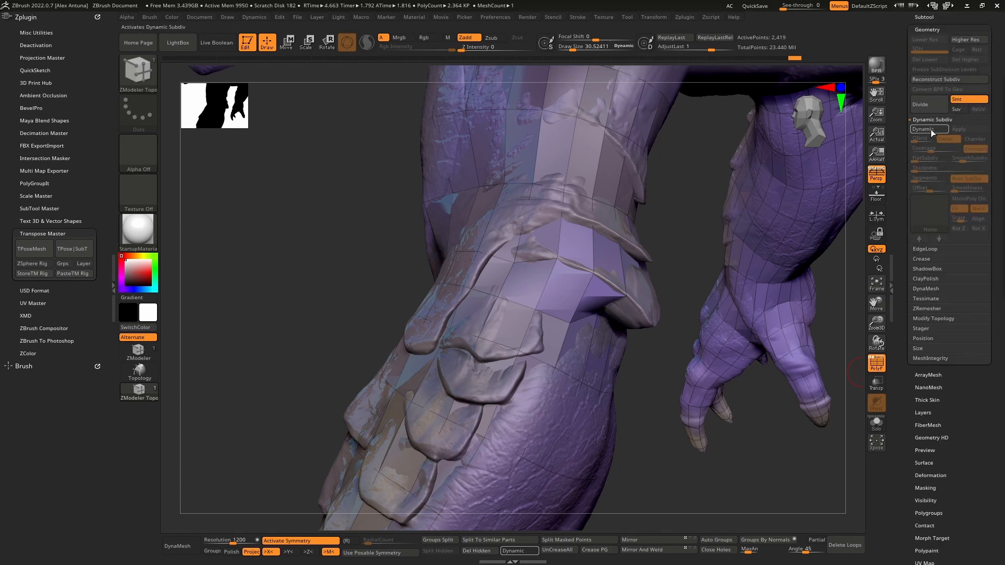
{"action": "left_click", "coordinate": [929, 129]}
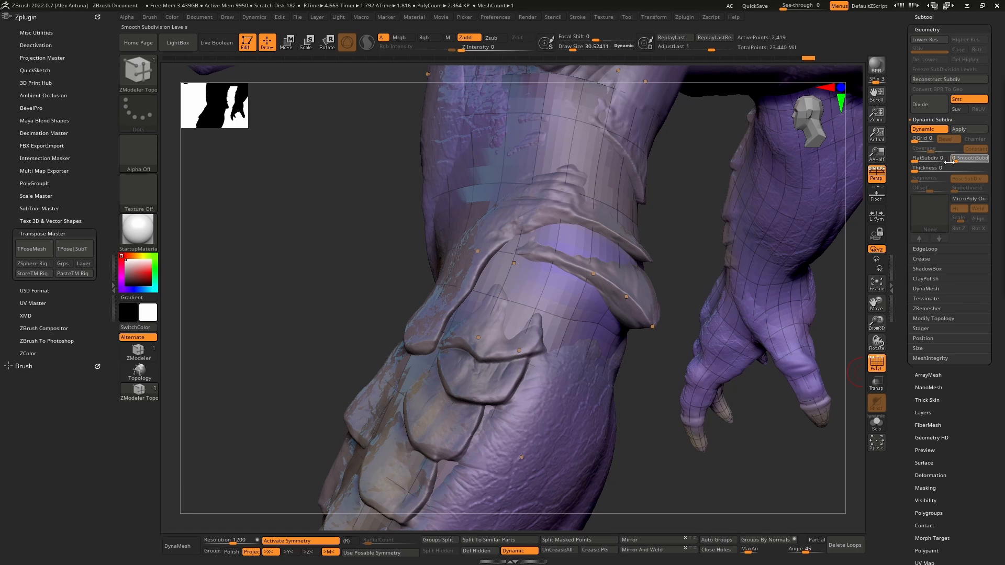
{"action": "left_click_drag", "start_coordinate": [948, 162], "coordinate": [939, 168]}
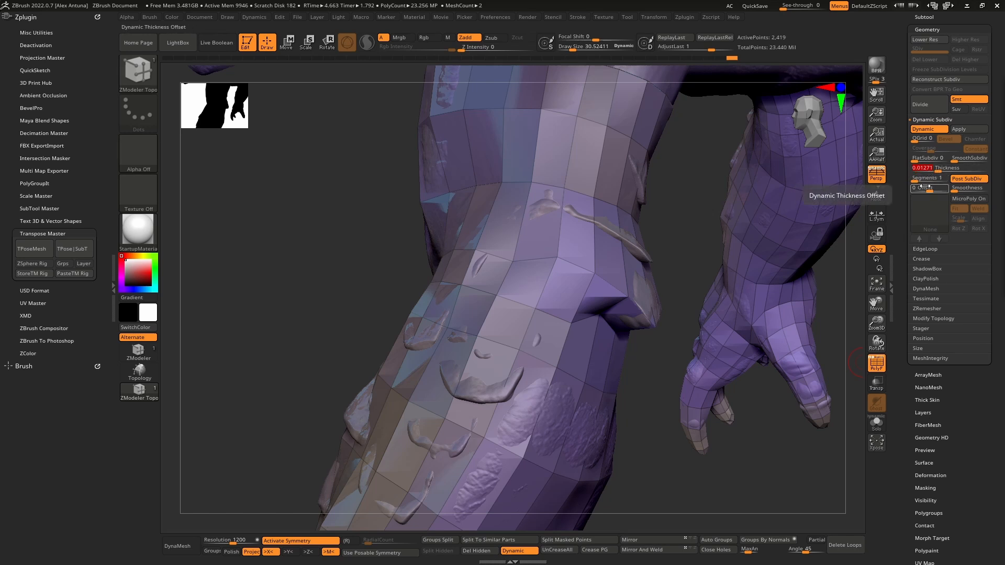
{"action": "left_click_drag", "start_coordinate": [924, 187], "coordinate": [932, 188]}
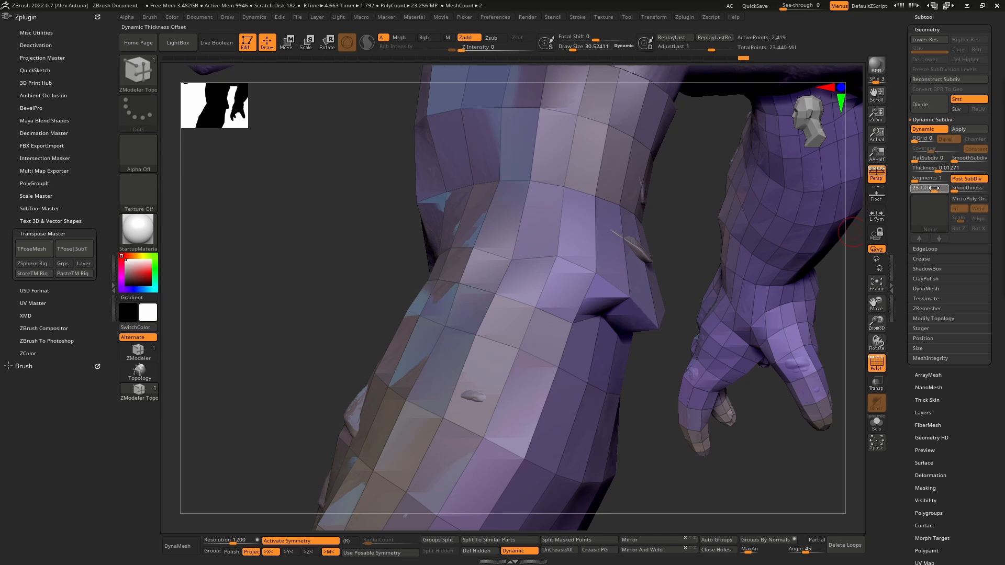
- Turn off the polypaint display for the Kaiju_0018 limb mesh
{"action": "right_click_drag", "start_coordinate": [517, 254], "coordinate": [586, 271]}
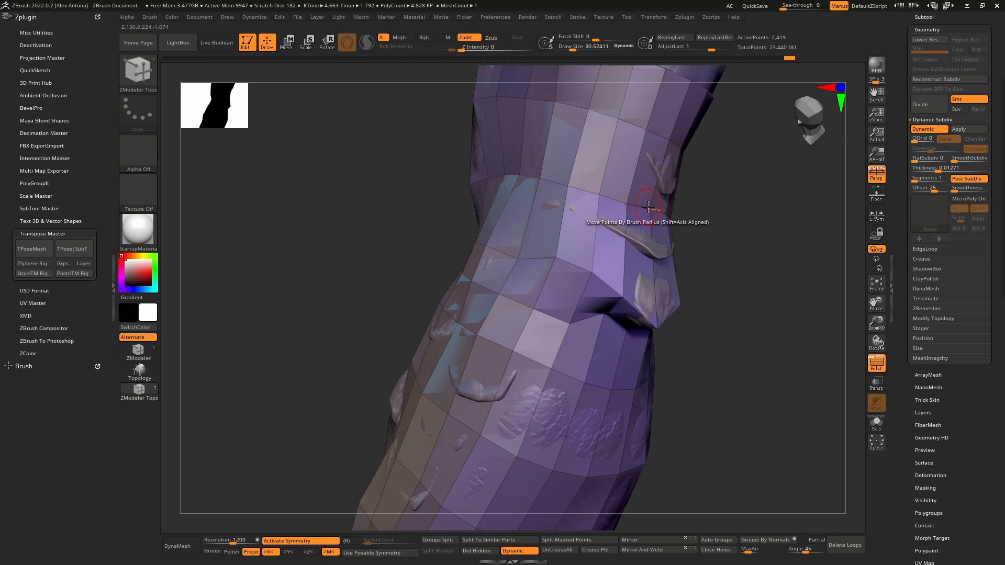
{"action": "right_click_drag", "start_coordinate": [634, 245], "coordinate": [531, 234]}
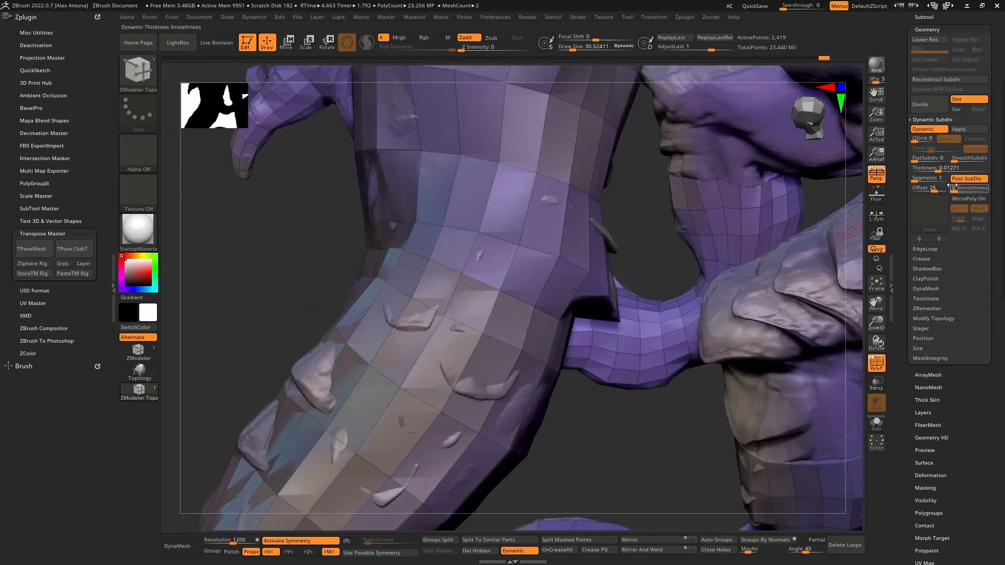
{"action": "scroll", "coordinate": [921, 146], "scroll_direction": "up", "scroll_amount": 10}
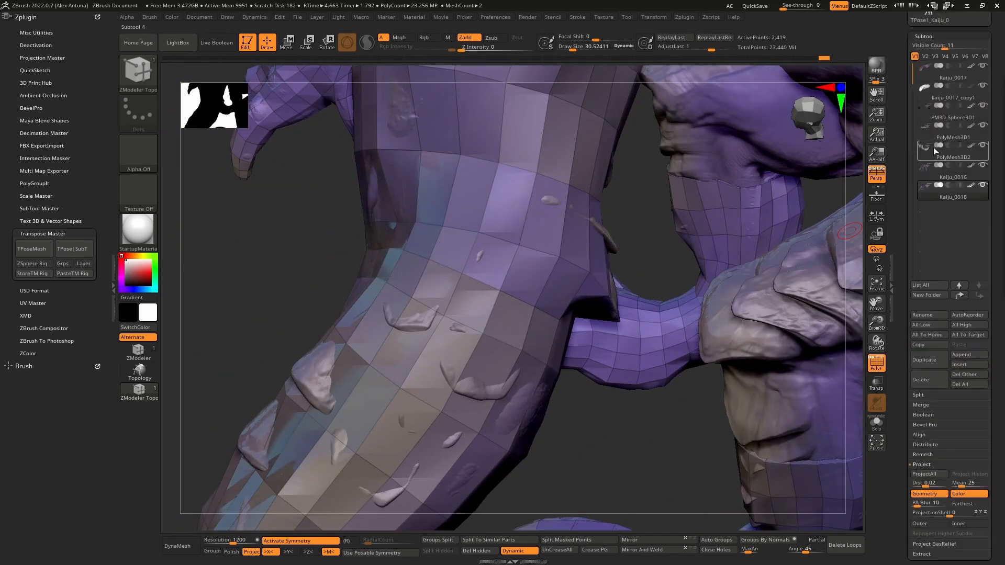
{"action": "left_click", "coordinate": [970, 186]}
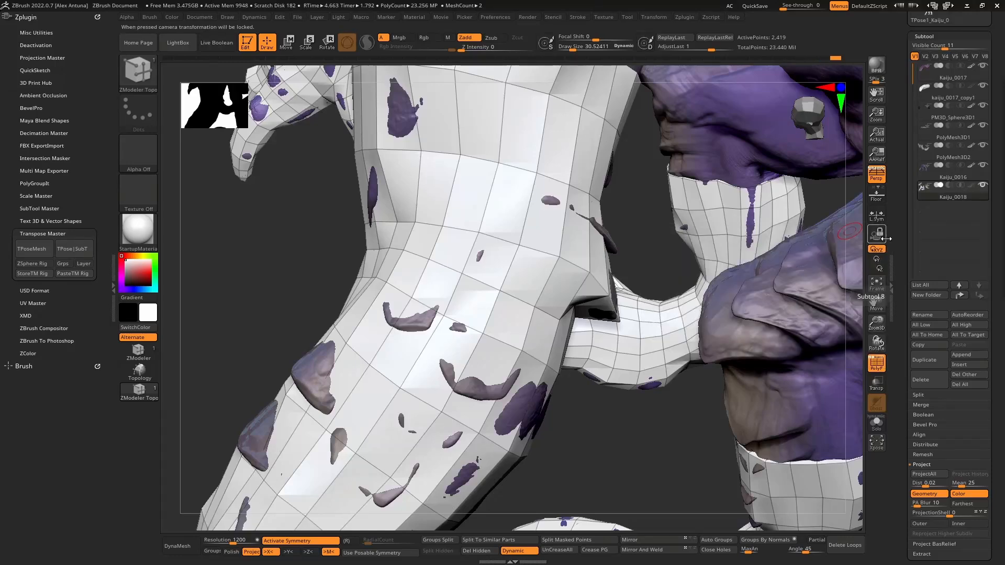
- Move the forearm mesh's points to even out the edge flow around the scales, using Transparency and Ghost to see the sculpt
{"action": "right_click_drag", "start_coordinate": [382, 240], "coordinate": [530, 257]}
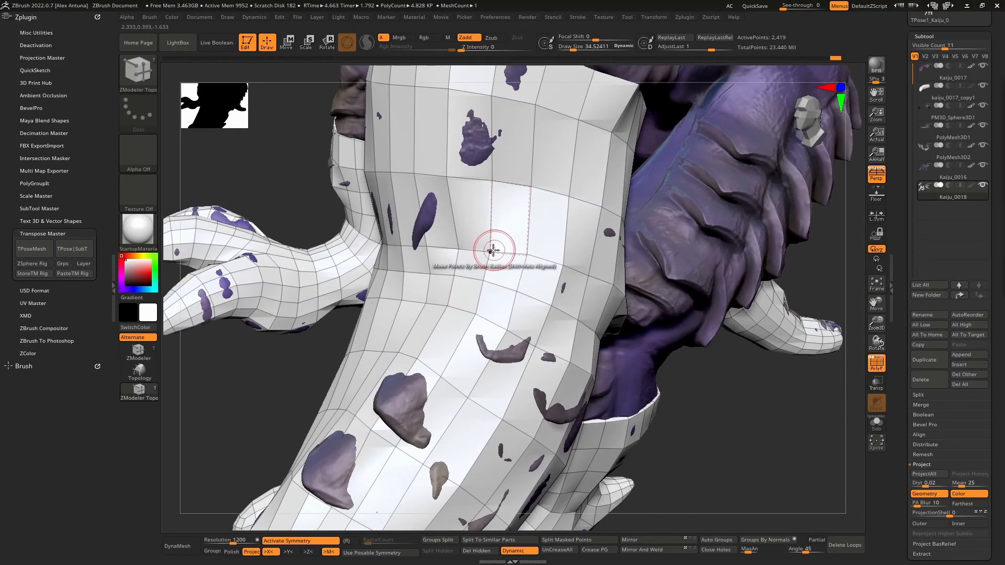
{"action": "mouse_move", "coordinate": [463, 249]}
{"action": "right_mouse_down"}
{"action": "mouse_move", "coordinate": [489, 207]}
{"action": "mouse_move", "coordinate": [498, 231]}
{"action": "right_mouse_up"}
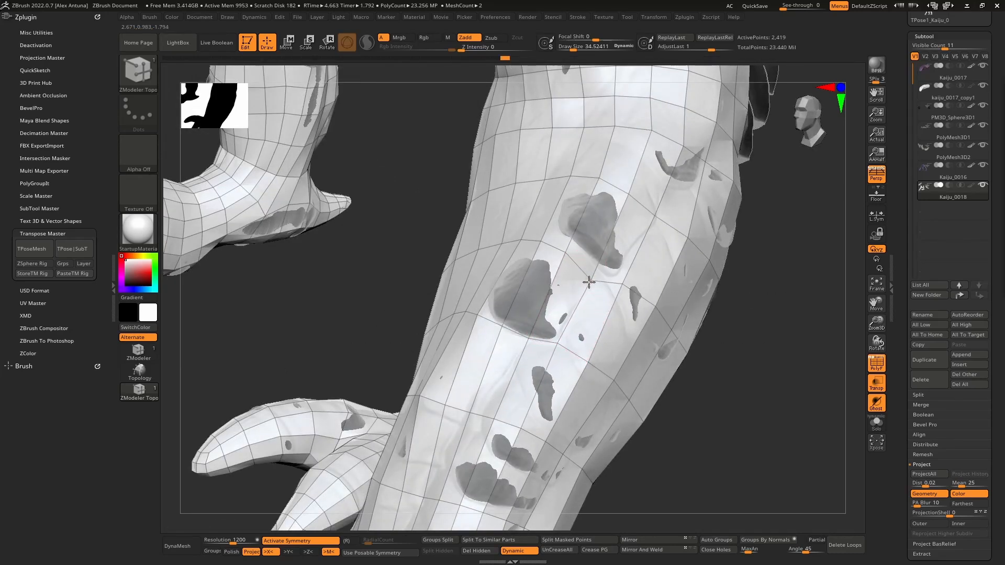
{"action": "left_click_drag", "start_coordinate": [588, 282], "coordinate": [590, 283]}
{"action": "left_click_drag", "start_coordinate": [530, 335], "coordinate": [503, 319]}
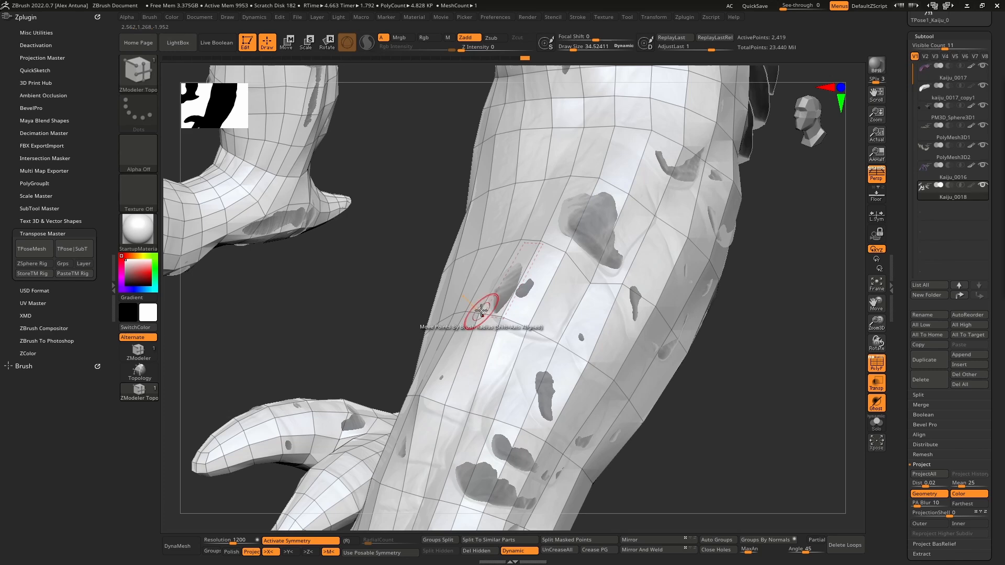
{"action": "right_click_drag", "start_coordinate": [481, 310], "coordinate": [491, 370]}
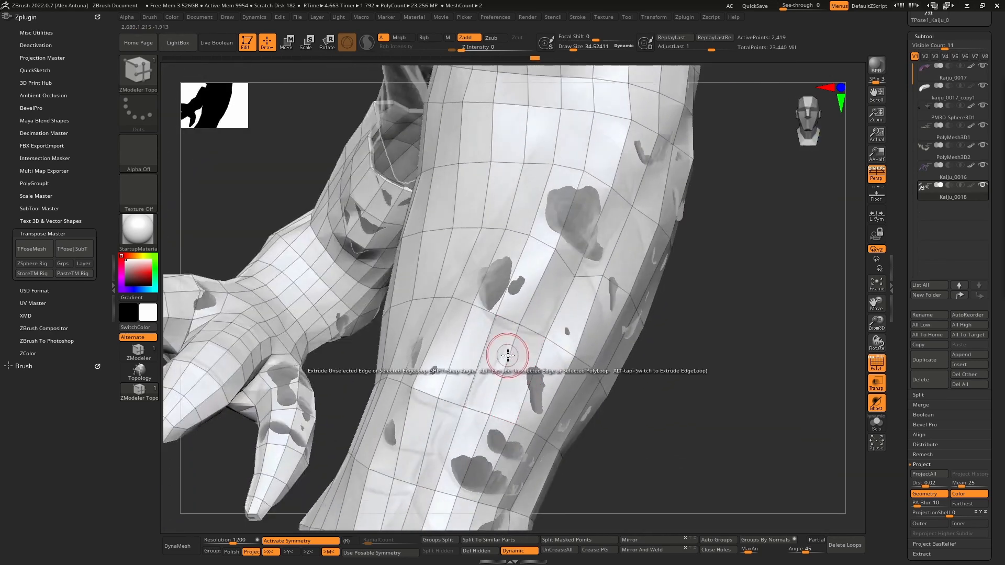
{"action": "right_click_drag", "start_coordinate": [485, 410], "coordinate": [512, 363]}
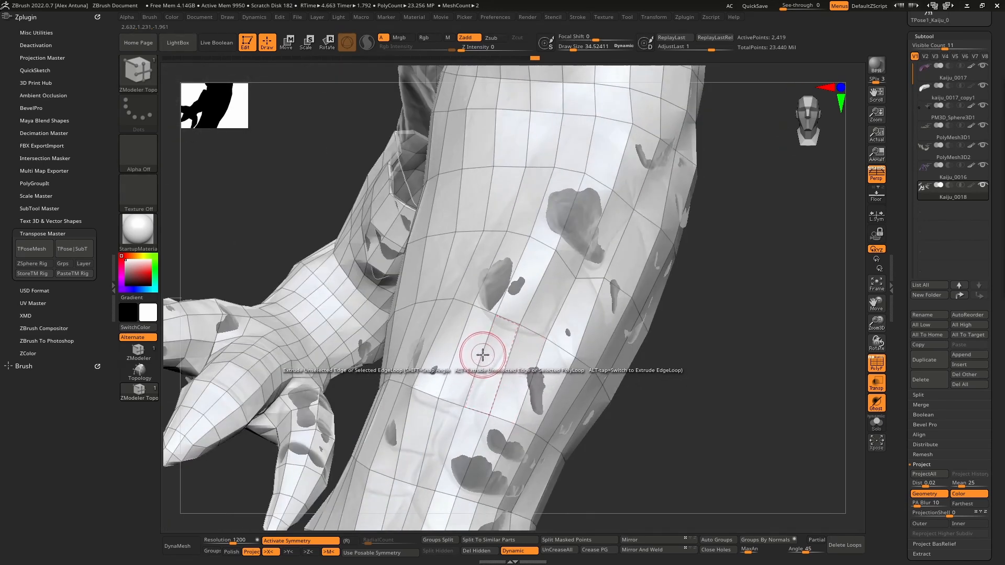
- Set the ZModeler edge action to insert edge loops and add one loop across the forearm mesh
{"action": "key", "text": "space"}
{"action": "left_click", "coordinate": [469, 287]}
{"action": "left_click", "coordinate": [487, 347]}
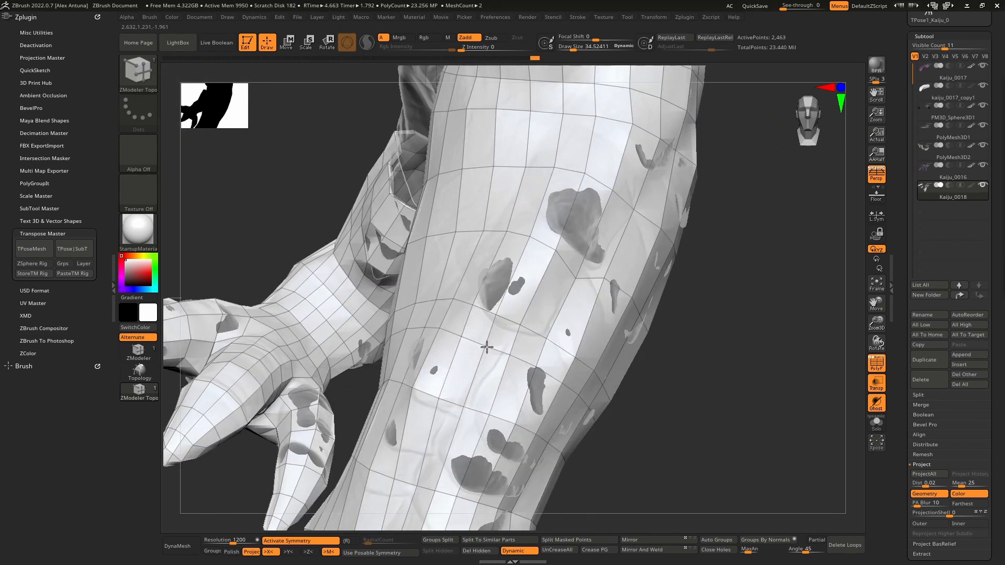
- Project all the sculpt's detail onto the limb mesh, always accepting polypaint projection, and show the mesh's polypaint
{"action": "left_click", "coordinate": [929, 475]}
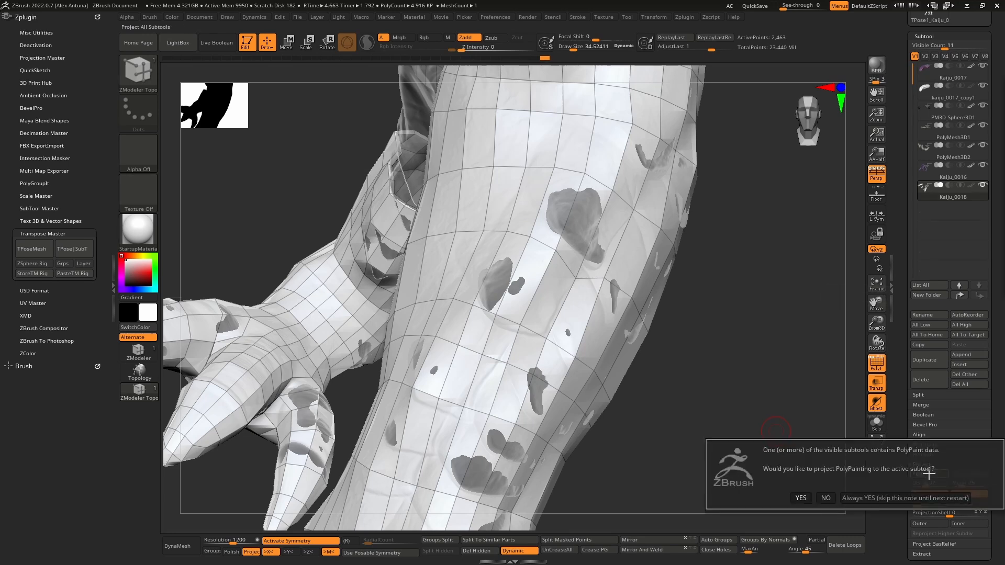
{"action": "left_click", "coordinate": [852, 498]}
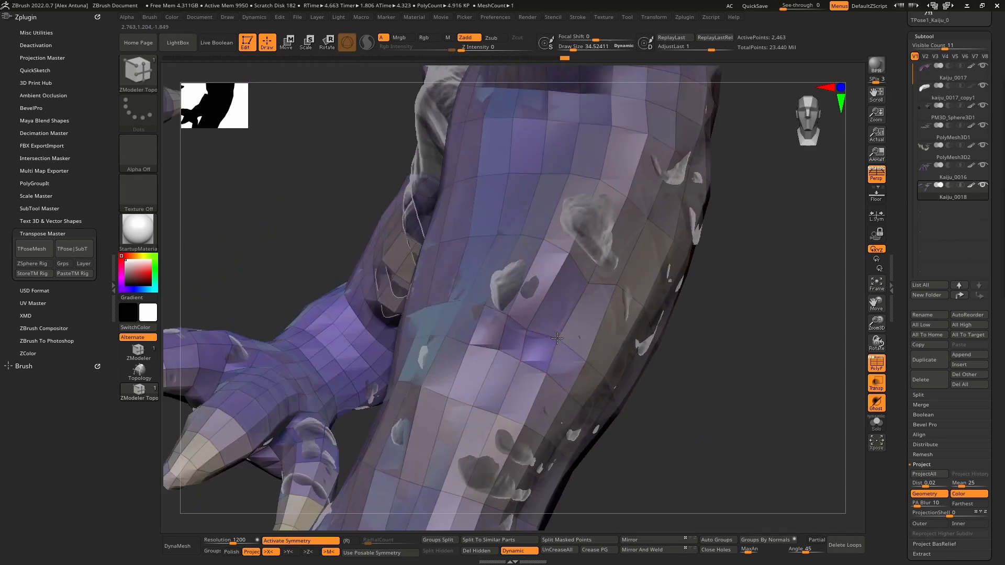
{"action": "left_click", "coordinate": [971, 185]}
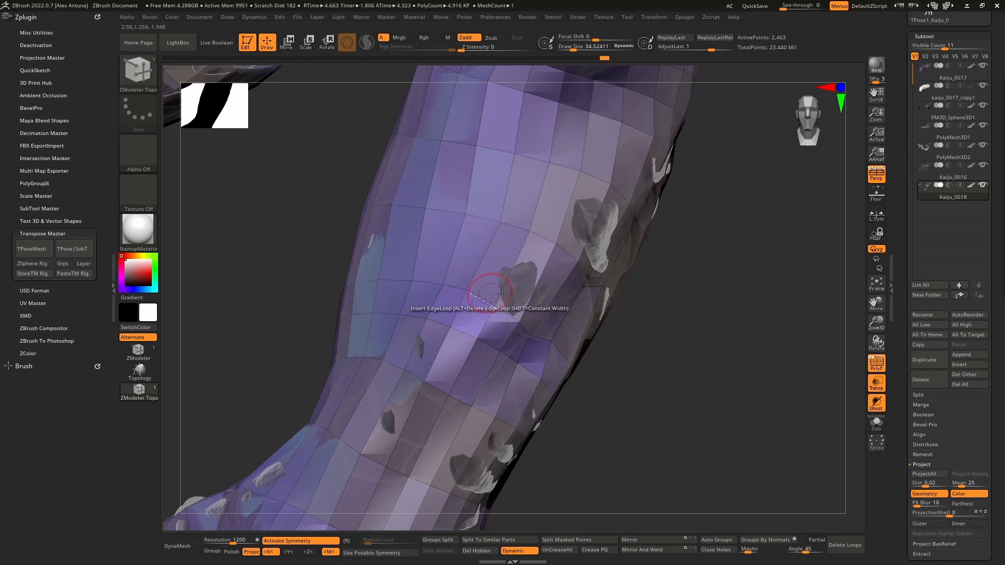
- Insert edge loops in the forearm mesh and move its points to even out the edge flow around the scales
{"action": "right_click_drag", "start_coordinate": [530, 321], "coordinate": [507, 316]}
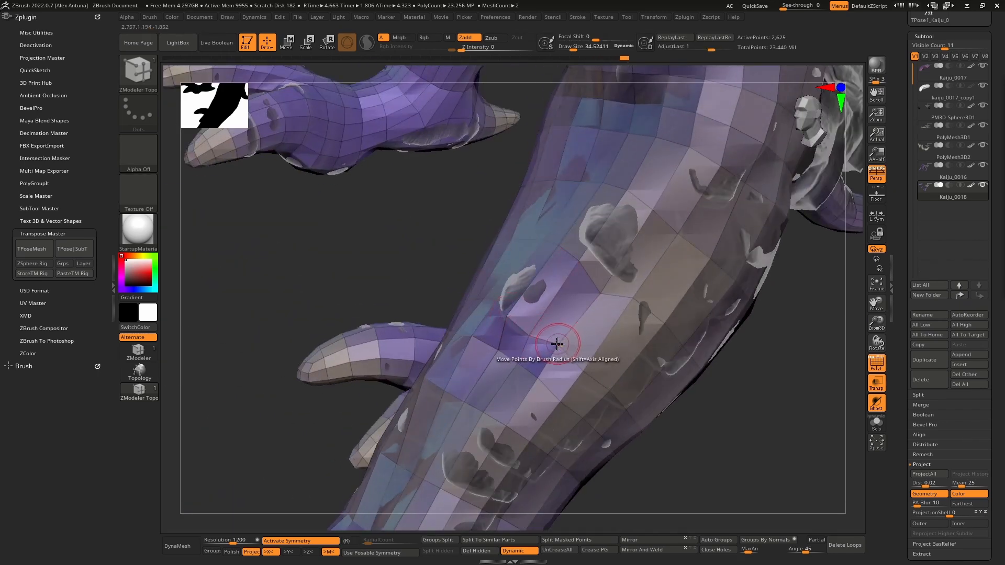
{"action": "right_click_drag", "start_coordinate": [557, 344], "coordinate": [582, 412]}
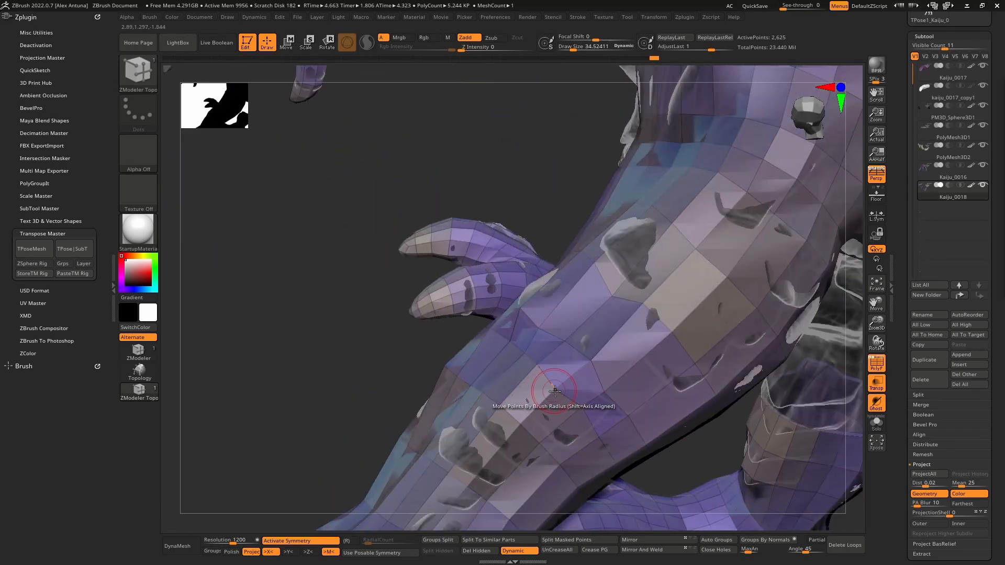
{"action": "right_click_drag", "start_coordinate": [571, 378], "coordinate": [439, 314]}
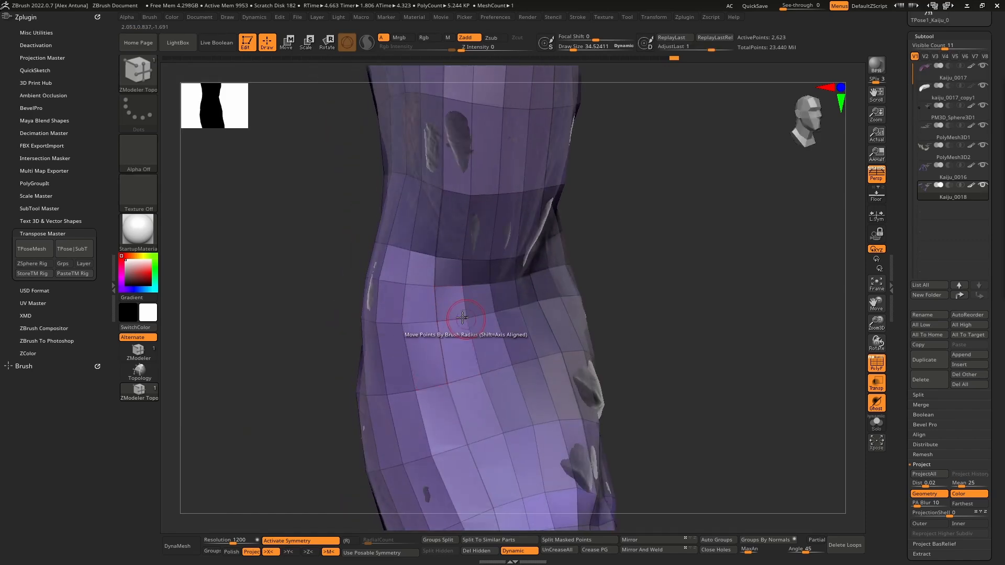
{"action": "right_click_drag", "start_coordinate": [463, 287], "coordinate": [454, 419], "text": "alt"}
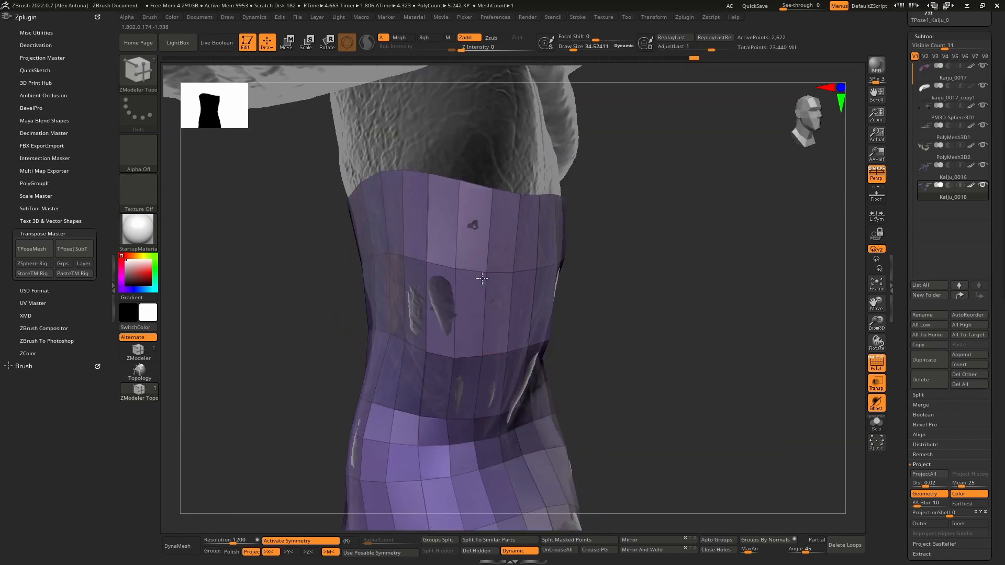
{"action": "mouse_move", "coordinate": [468, 314]}
{"action": "right_mouse_down"}
{"action": "mouse_move", "coordinate": [397, 319]}
{"action": "mouse_move", "coordinate": [428, 304]}
{"action": "mouse_move", "coordinate": [438, 355]}
{"action": "mouse_move", "coordinate": [452, 325]}
{"action": "right_mouse_up"}
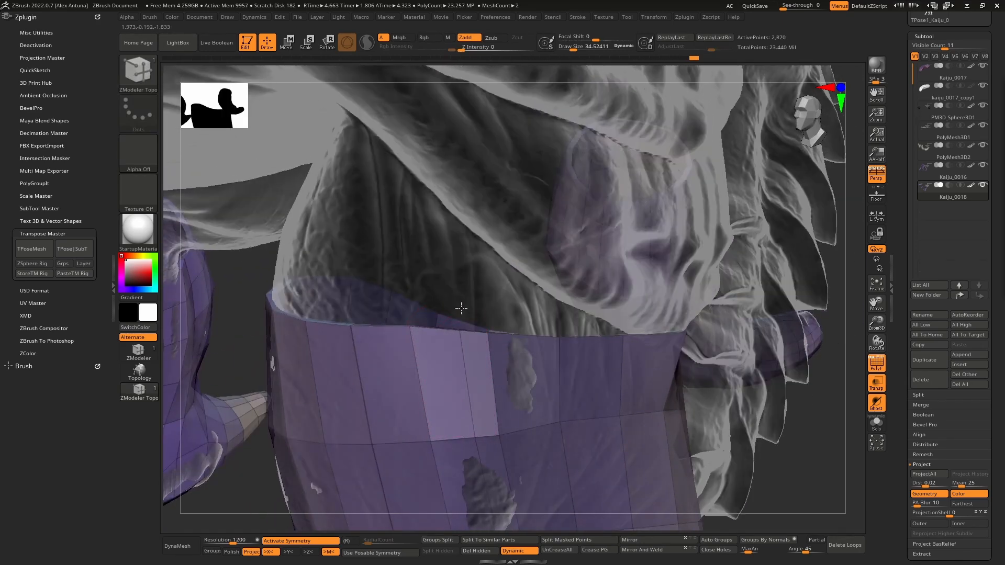
- Set the ZModeler edge action to Extrude and extrude a polygon upward from the arm mesh's upper border
{"action": "key", "text": "space"}
{"action": "left_click", "coordinate": [350, 356]}
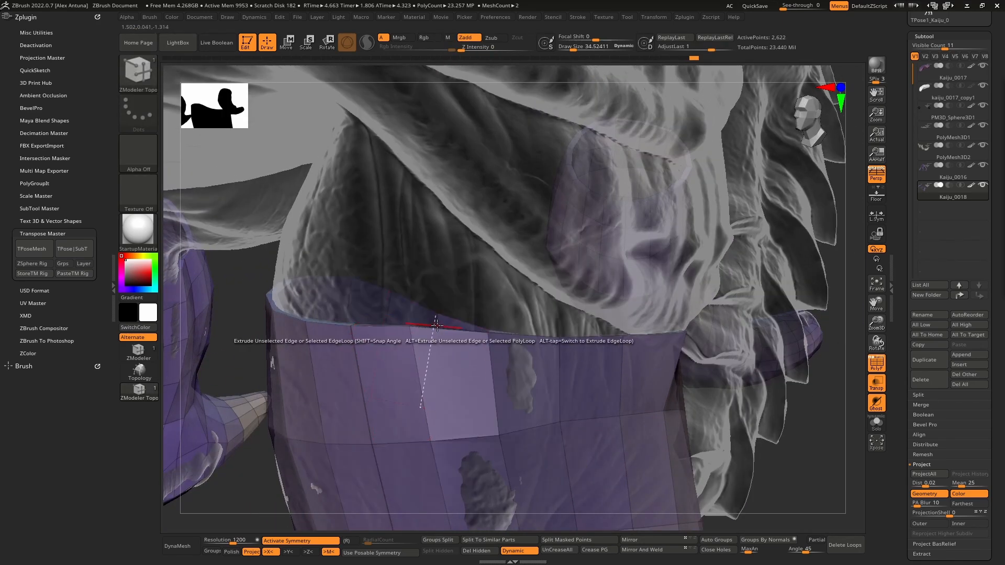
{"action": "left_click_drag", "start_coordinate": [455, 328], "coordinate": [464, 254]}
{"action": "mouse_move", "coordinate": [467, 277]}
{"action": "right_mouse_down"}
{"action": "mouse_move", "coordinate": [474, 293]}
{"action": "mouse_move", "coordinate": [529, 301]}
{"action": "mouse_move", "coordinate": [445, 283]}
{"action": "right_mouse_up"}
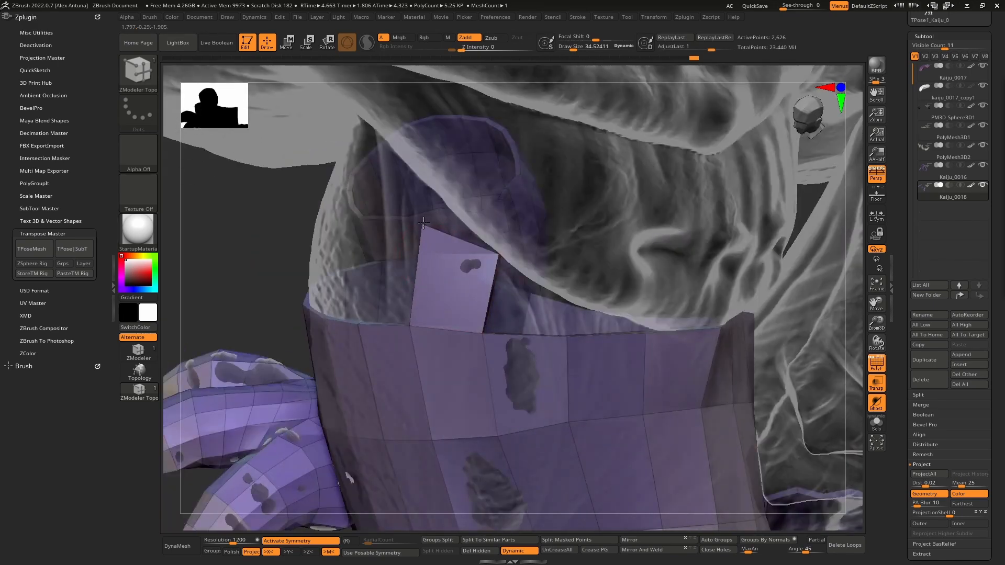
{"action": "right_click_drag", "start_coordinate": [435, 228], "coordinate": [469, 390]}
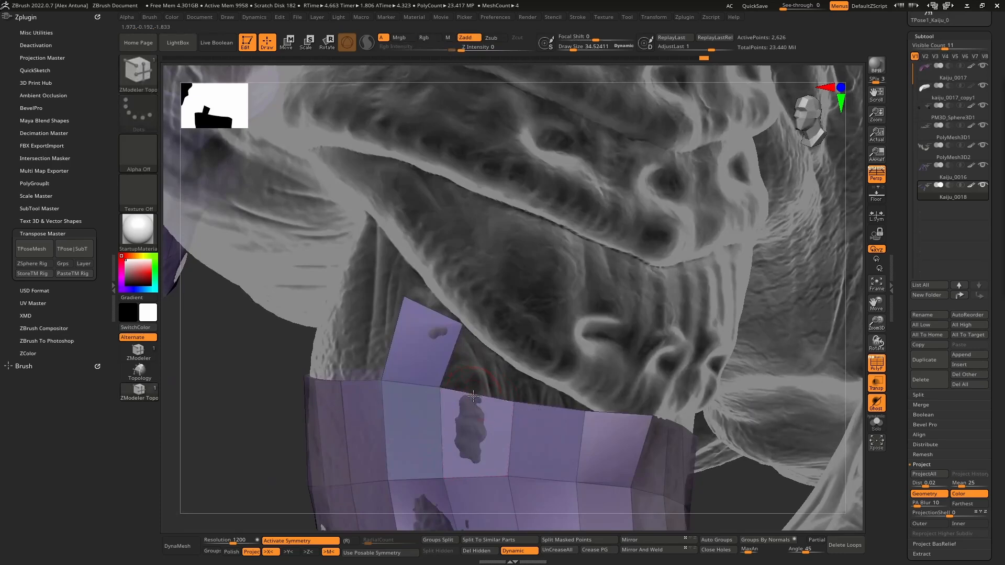
- Extend the arm mesh's upper border with more polygons following the shoulder plate's lower edge, and turn off Transparency
{"action": "left_click_drag", "start_coordinate": [483, 366], "coordinate": [454, 355]}
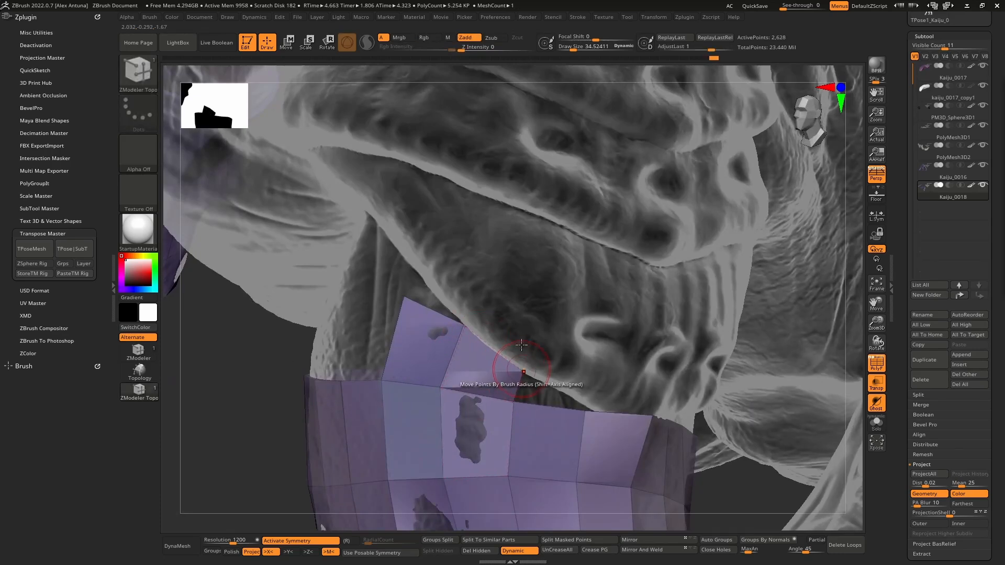
{"action": "mouse_move", "coordinate": [521, 345]}
{"action": "right_mouse_down"}
{"action": "mouse_move", "coordinate": [539, 361]}
{"action": "mouse_move", "coordinate": [523, 347]}
{"action": "mouse_move", "coordinate": [536, 382]}
{"action": "mouse_move", "coordinate": [560, 394]}
{"action": "right_mouse_up"}
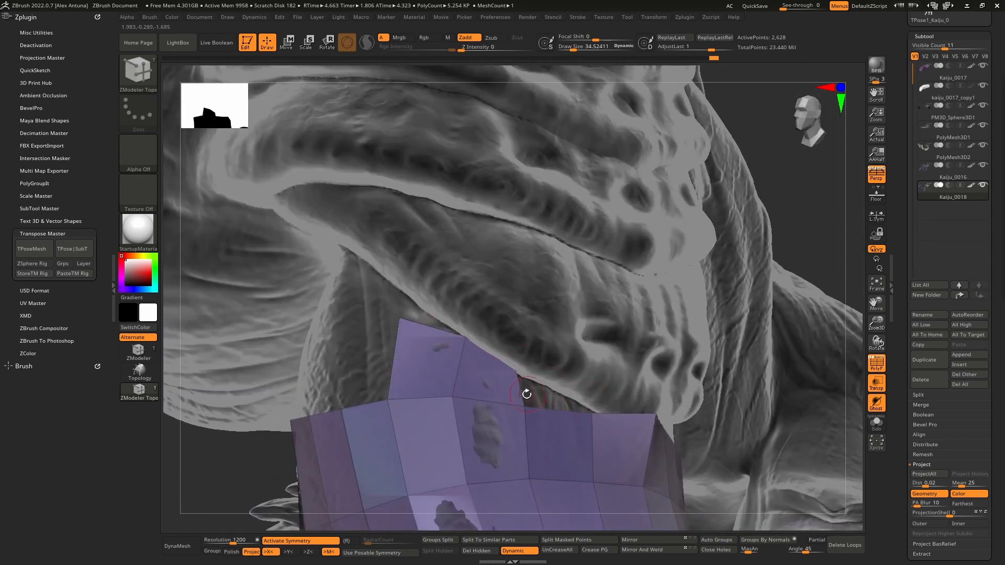
{"action": "right_click_drag", "start_coordinate": [694, 421], "coordinate": [652, 419]}
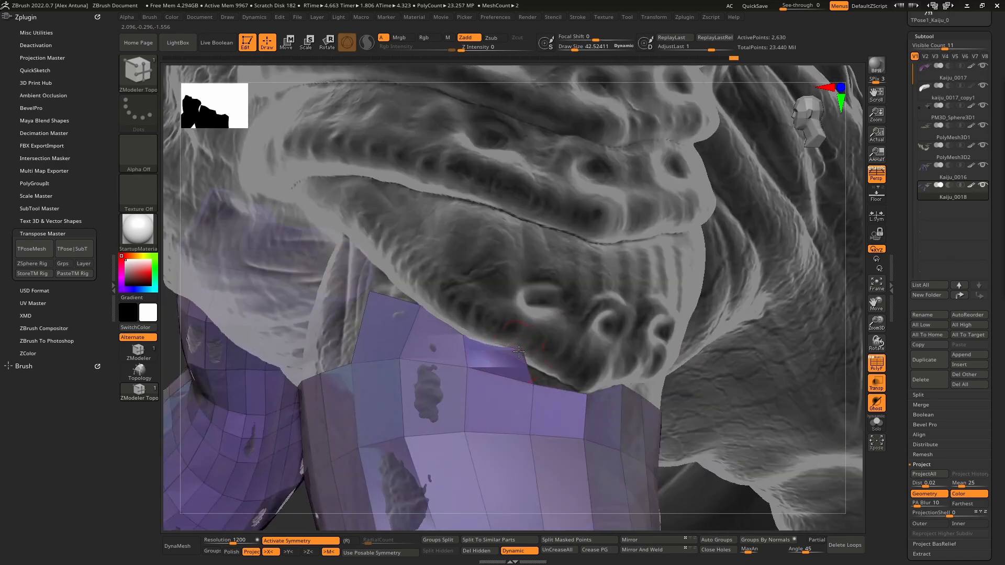
{"action": "mouse_move", "coordinate": [522, 356]}
{"action": "right_mouse_down"}
{"action": "mouse_move", "coordinate": [617, 352]}
{"action": "mouse_move", "coordinate": [563, 340]}
{"action": "mouse_move", "coordinate": [531, 351]}
{"action": "mouse_move", "coordinate": [558, 351]}
{"action": "mouse_move", "coordinate": [555, 361]}
{"action": "right_mouse_up"}
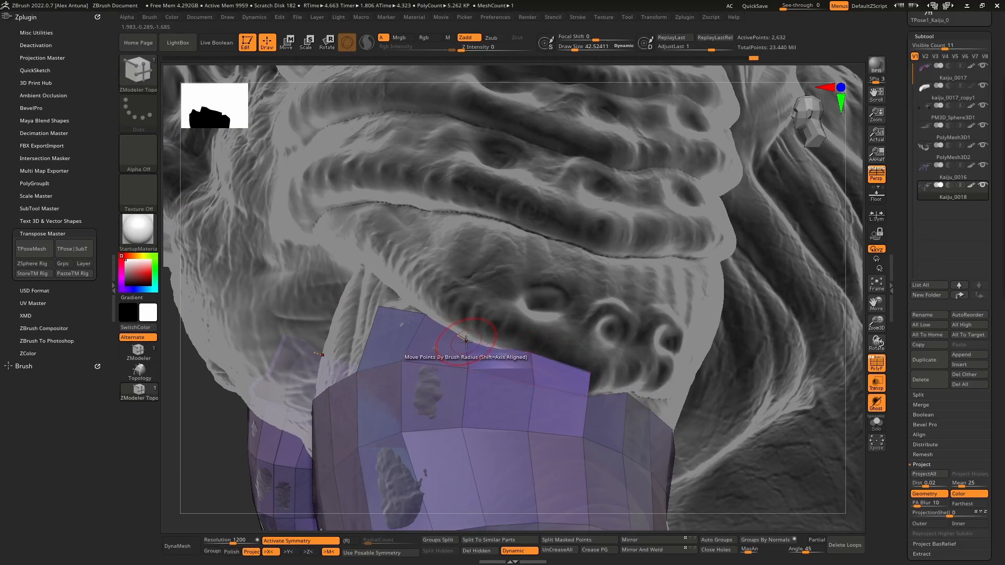
{"action": "mouse_move", "coordinate": [425, 314]}
{"action": "right_mouse_down"}
{"action": "mouse_move", "coordinate": [474, 320]}
{"action": "mouse_move", "coordinate": [444, 325]}
{"action": "mouse_move", "coordinate": [617, 383]}
{"action": "mouse_move", "coordinate": [565, 364]}
{"action": "mouse_move", "coordinate": [613, 377]}
{"action": "mouse_move", "coordinate": [638, 402]}
{"action": "right_mouse_up"}
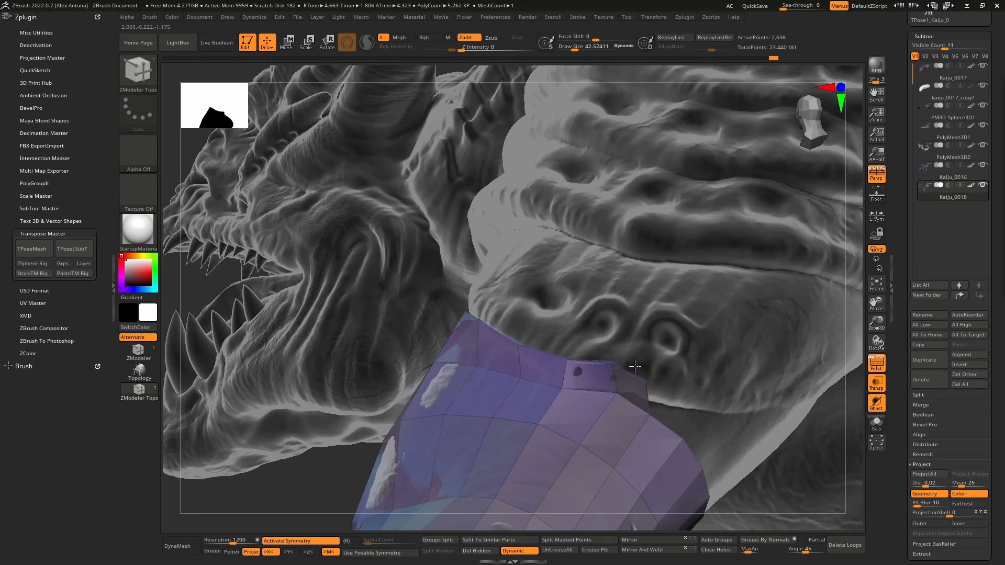
{"action": "right_click_drag", "start_coordinate": [661, 370], "coordinate": [444, 279]}
{"action": "key", "text": "shift+t"}
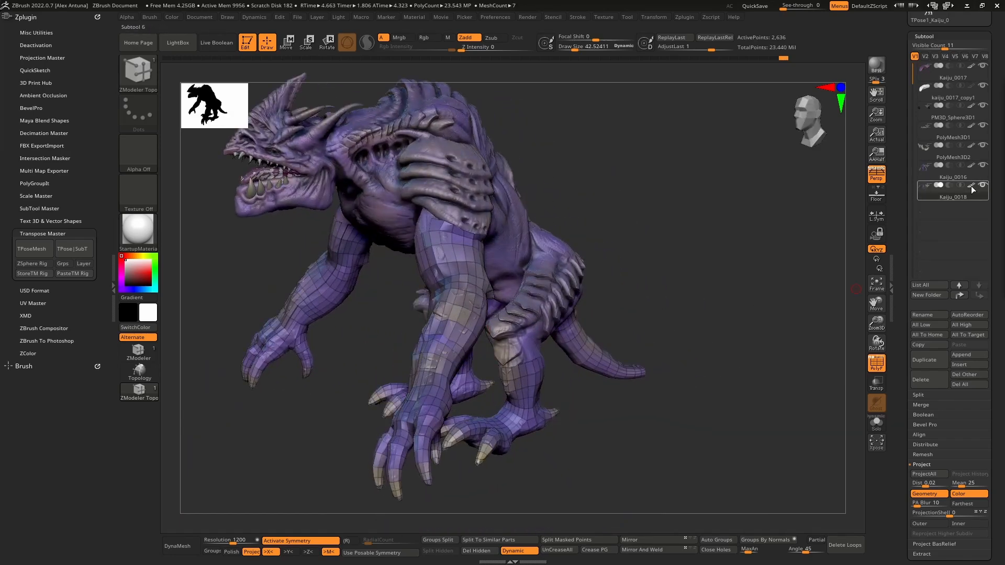
- Turn off the Kaiju_0018 polypaint display, try a reflected plastic material, and settle on the mah_dirty_blue material
{"action": "left_click", "coordinate": [971, 186]}
{"action": "left_click", "coordinate": [138, 231]}
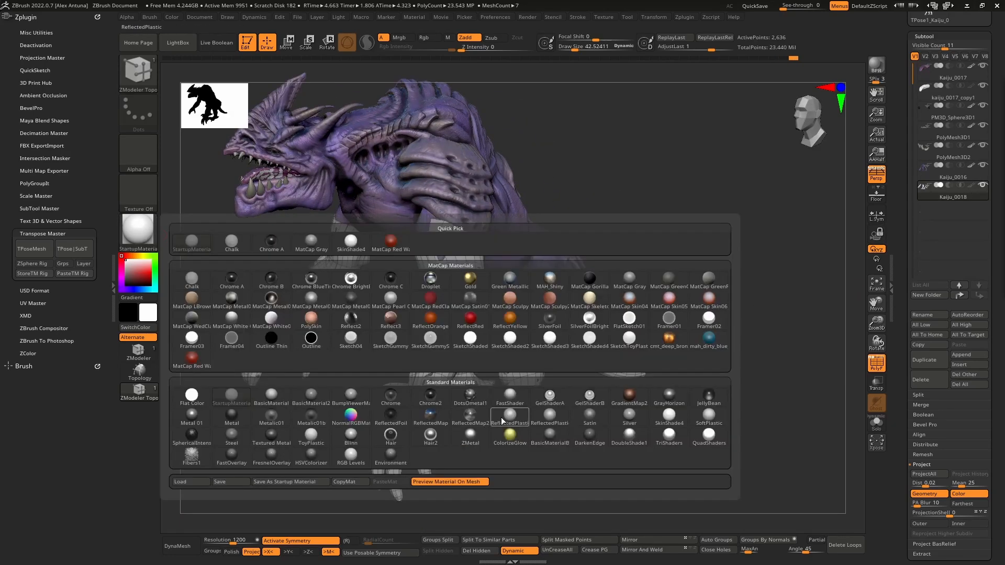
{"action": "left_click", "coordinate": [522, 419]}
{"action": "left_click_drag", "start_coordinate": [518, 421], "coordinate": [388, 355]}
{"action": "left_click", "coordinate": [140, 236]}
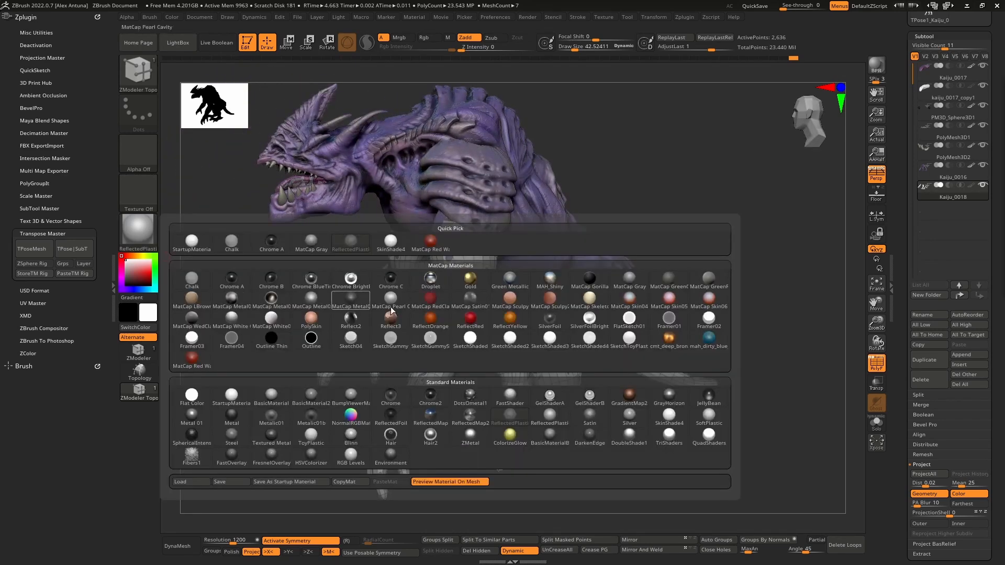
{"action": "left_click", "coordinate": [714, 347]}
{"action": "left_click_drag", "start_coordinate": [397, 314], "coordinate": [365, 334]}
{"action": "right_click_drag", "start_coordinate": [365, 333], "coordinate": [414, 262]}
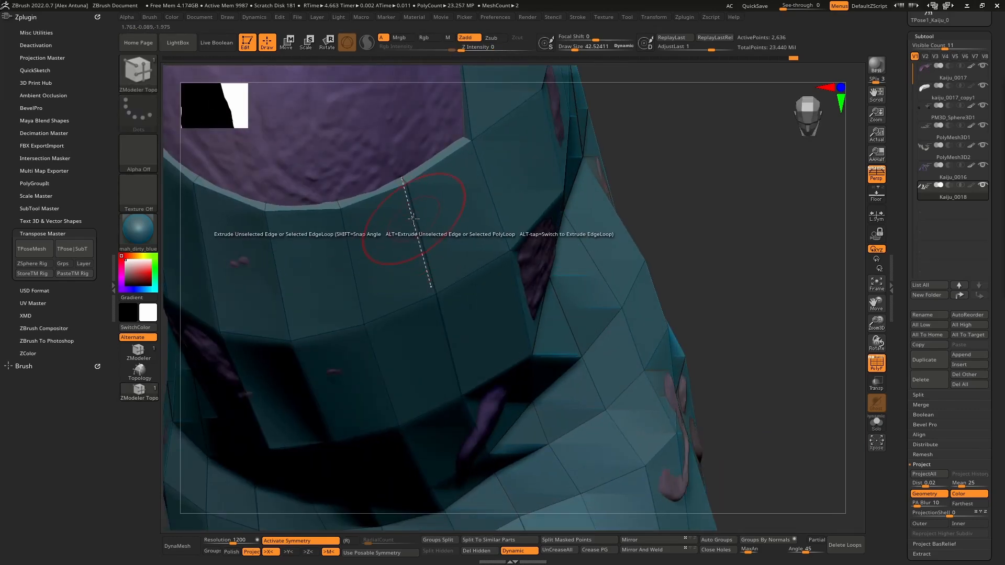
- Set the ZModeler edge action to Insert and try an edge loop edit near the upper arm mesh's border
{"action": "key", "text": "space"}
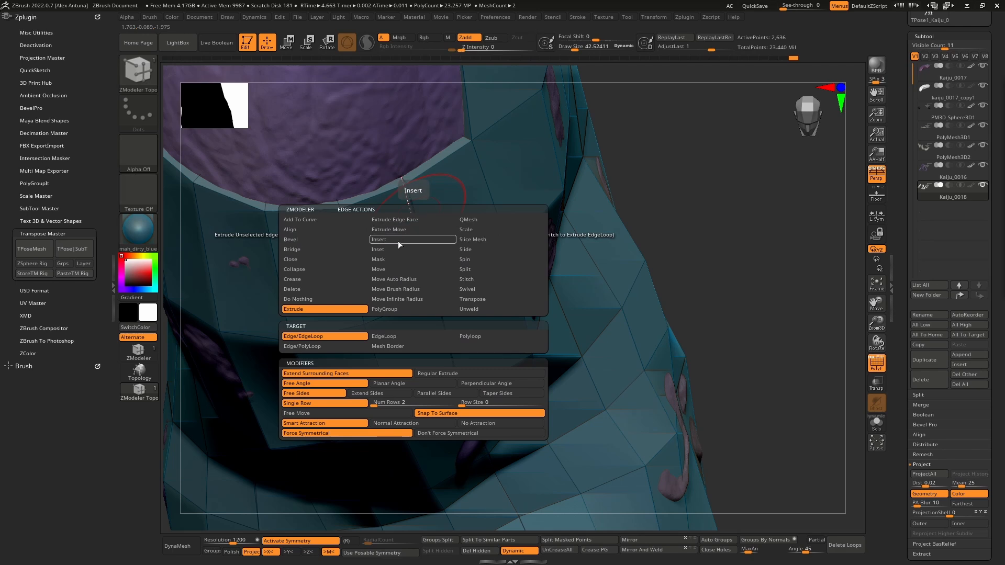
{"action": "left_click", "coordinate": [400, 243]}
{"action": "right_click_drag", "start_coordinate": [417, 226], "coordinate": [412, 229]}
{"action": "left_click", "coordinate": [409, 232], "text": "alt"}
{"action": "right_click_drag", "start_coordinate": [423, 283], "coordinate": [451, 255], "text": "ctrl"}
{"action": "key", "text": "ctrl+z"}
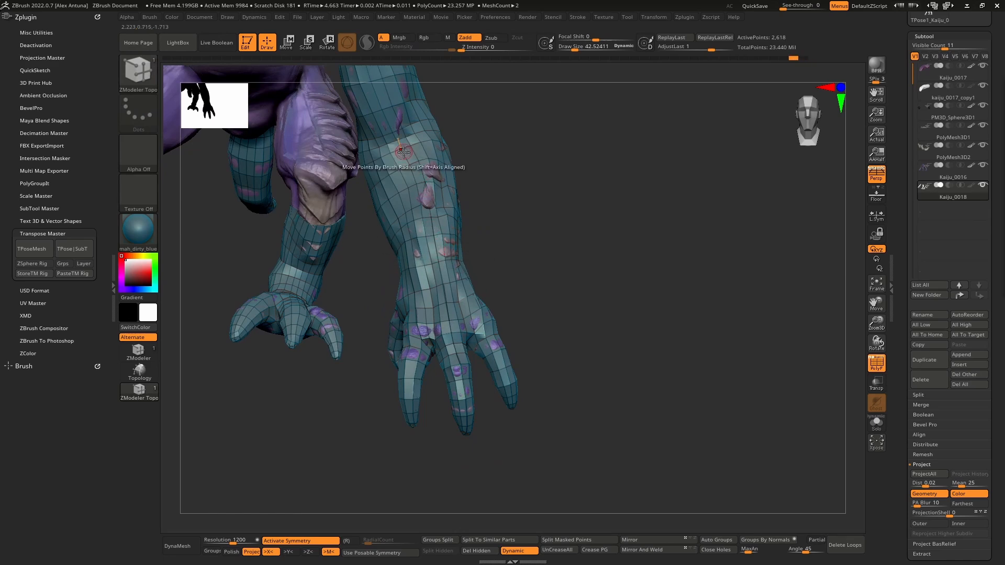
- Set the ZModeler polygon action to Delete with A Single Poly as target, and delete the polygons around the forearm scale
{"action": "right_click_drag", "start_coordinate": [411, 205], "coordinate": [440, 323], "text": "ctrl"}
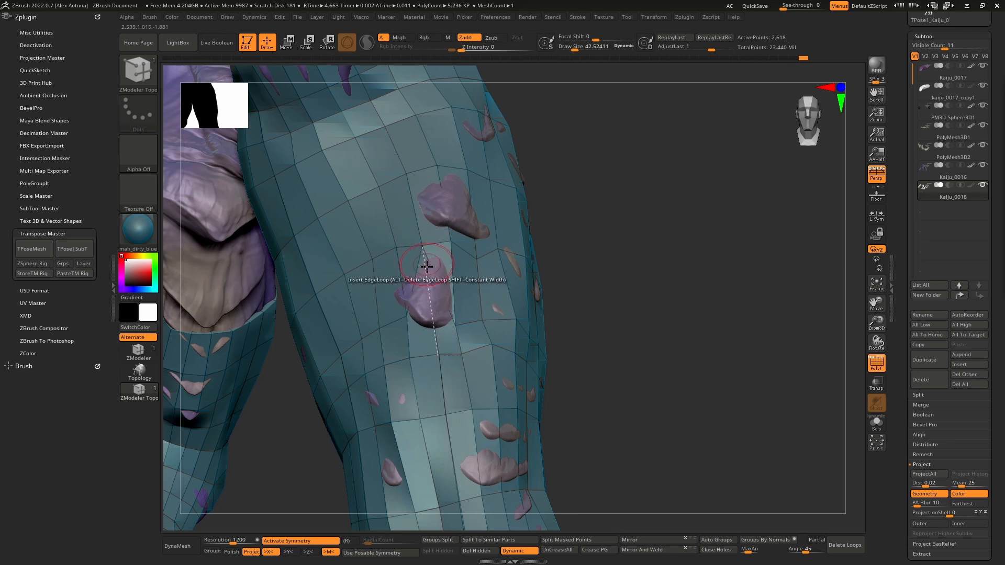
{"action": "key", "text": "space"}
{"action": "left_click", "coordinate": [354, 239]}
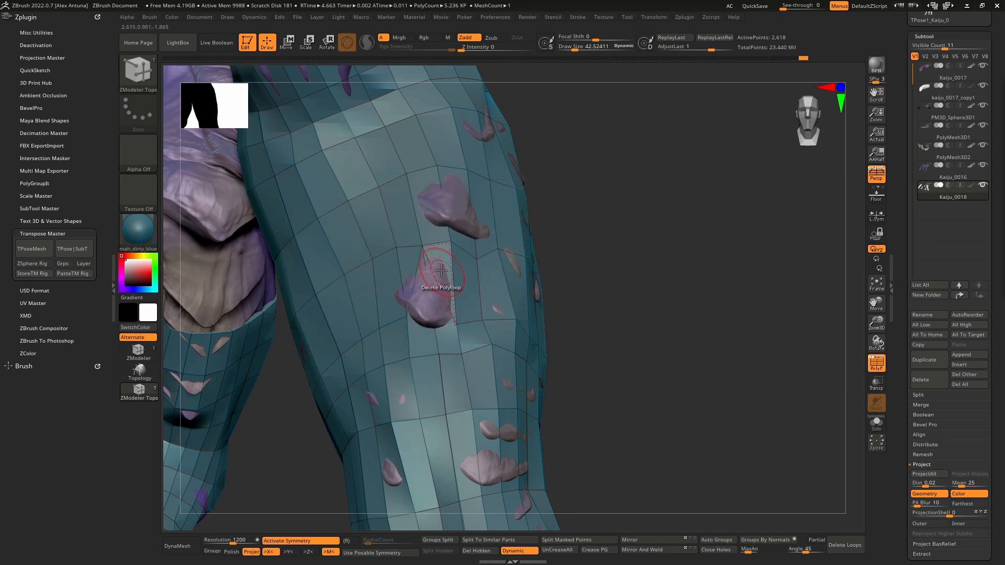
{"action": "key", "text": "space"}
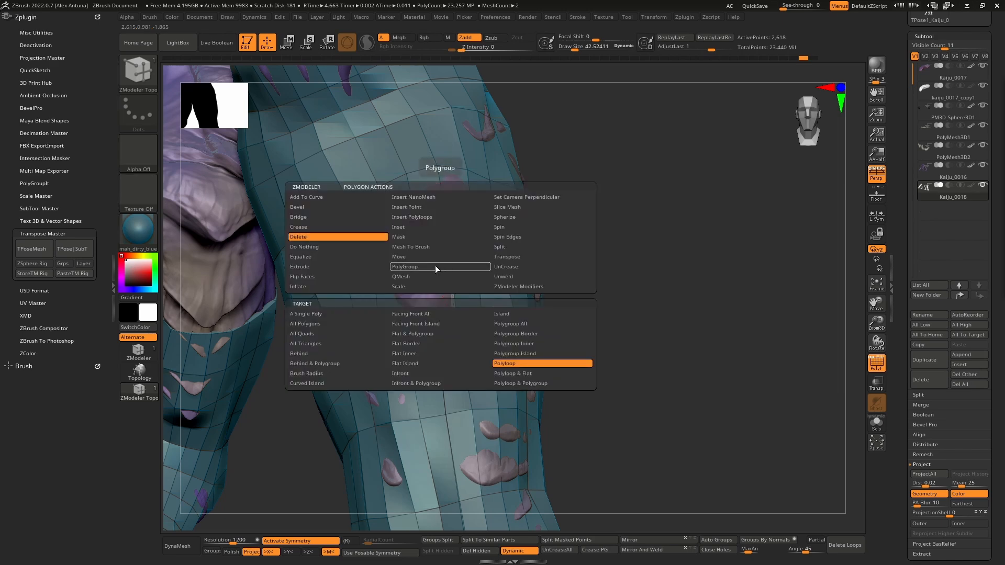
{"action": "left_click", "coordinate": [334, 314]}
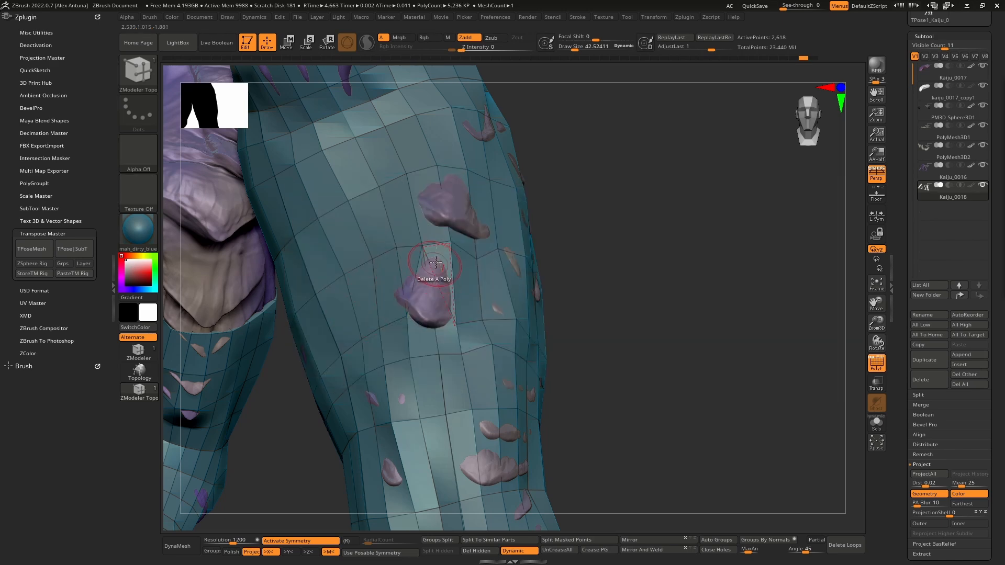
{"action": "key", "text": "space"}
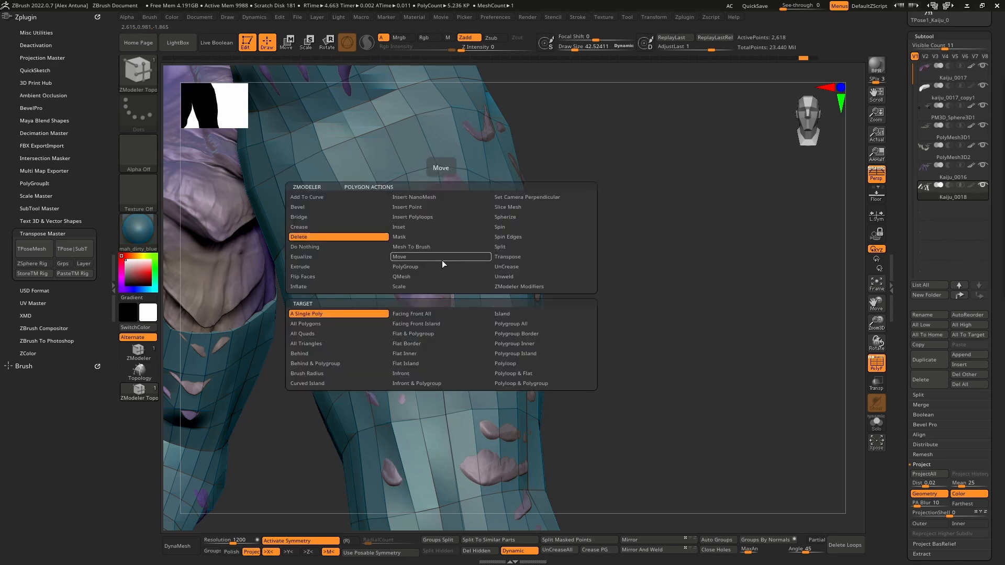
{"action": "left_click", "coordinate": [441, 259]}
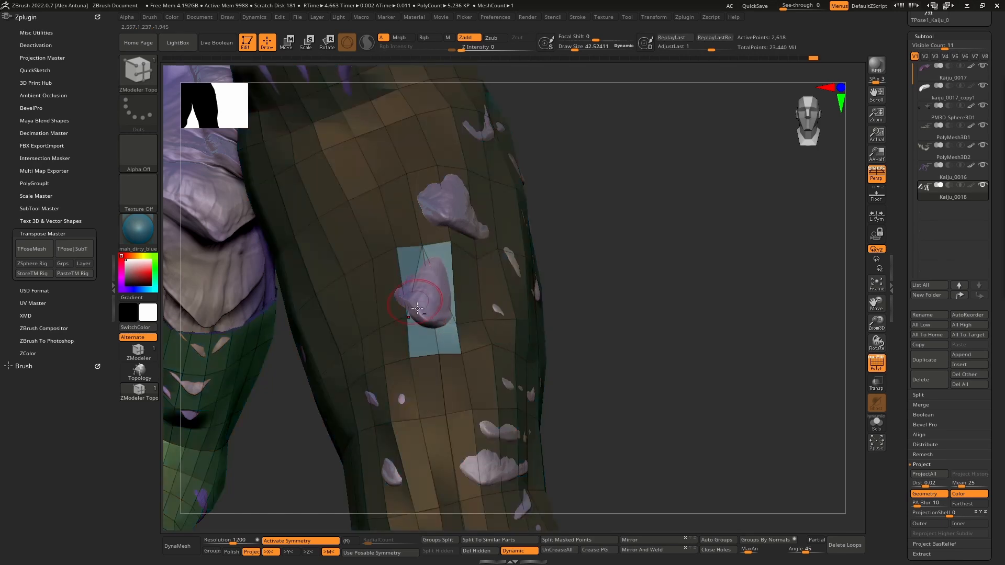
{"action": "left_click", "coordinate": [423, 339]}
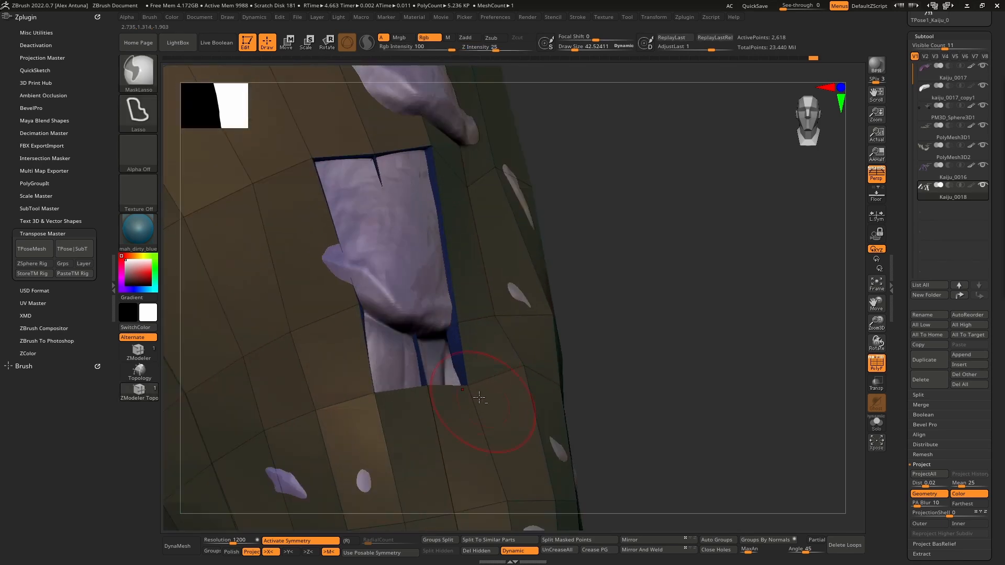
- Turn off the polyframe display and examine the opening in the forearm mesh against the sculpt beneath
{"action": "right_click_drag", "start_coordinate": [445, 399], "coordinate": [481, 302]}
{"action": "right_click_drag", "start_coordinate": [443, 215], "coordinate": [640, 348], "text": "alt"}
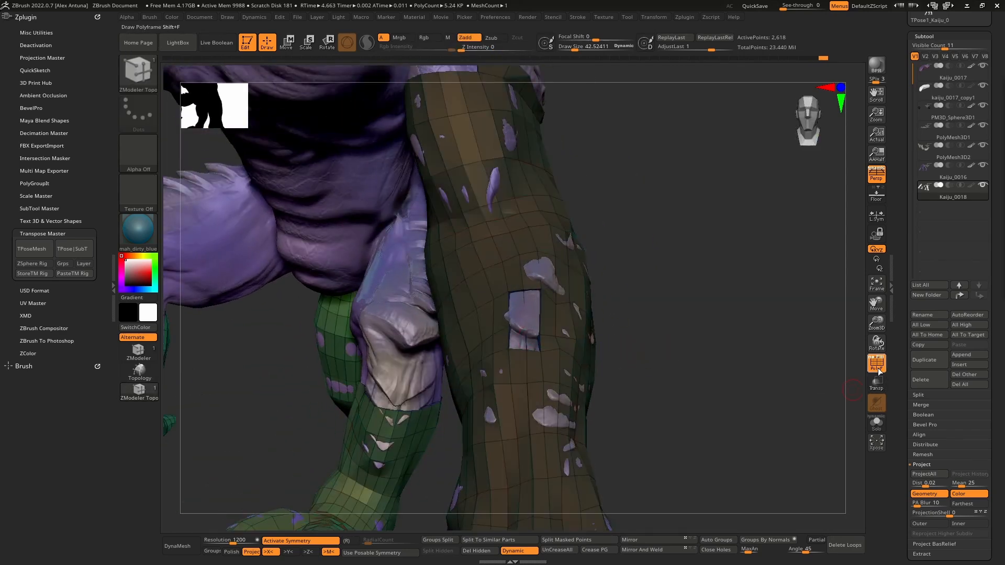
{"action": "right_click_drag", "start_coordinate": [506, 320], "coordinate": [504, 254]}
{"action": "right_click_drag", "start_coordinate": [454, 176], "coordinate": [431, 168], "text": "ctrl"}
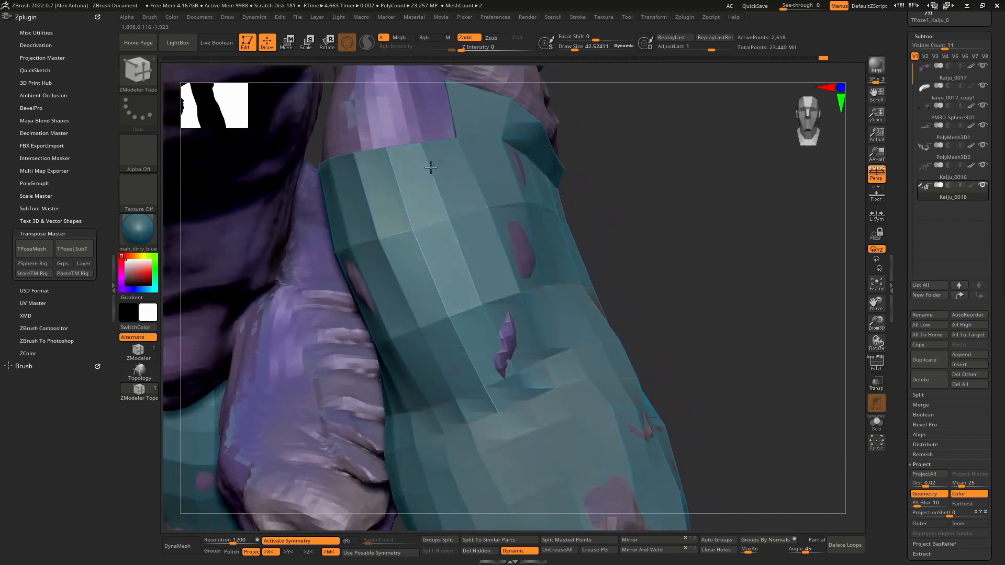
{"action": "right_click_drag", "start_coordinate": [467, 291], "coordinate": [455, 204], "text": "ctrl"}
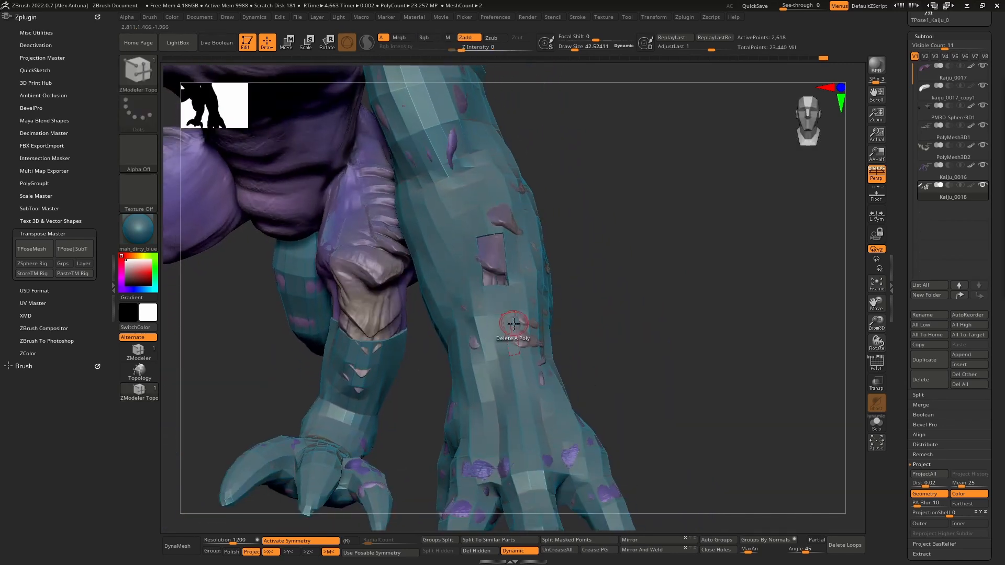
{"action": "right_click_drag", "start_coordinate": [513, 324], "coordinate": [530, 306]}
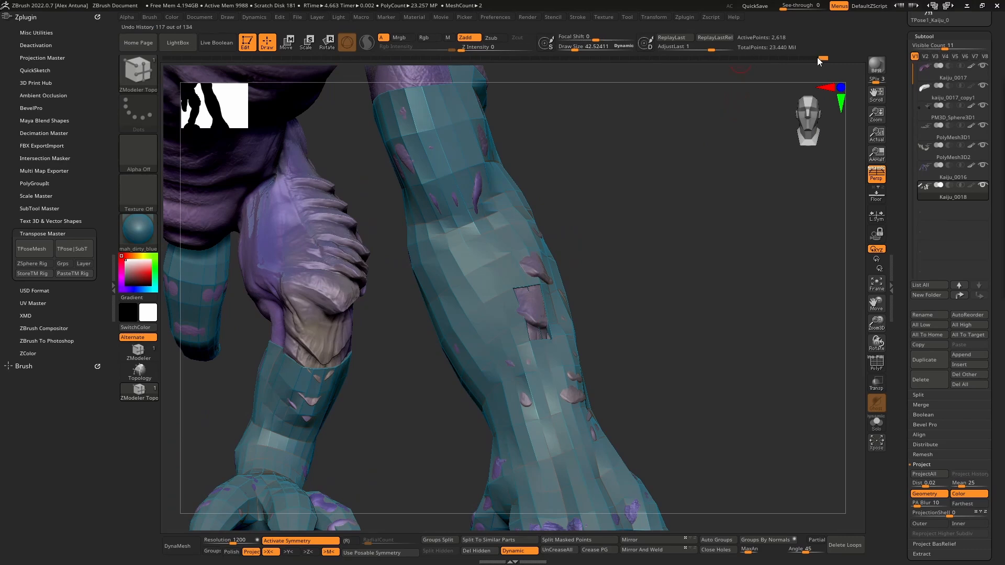
- Turn the polyframe display back on and roll the limb mesh's undo history back to before the edge loop insertions
{"action": "left_click_drag", "start_coordinate": [817, 57], "coordinate": [755, 61]}
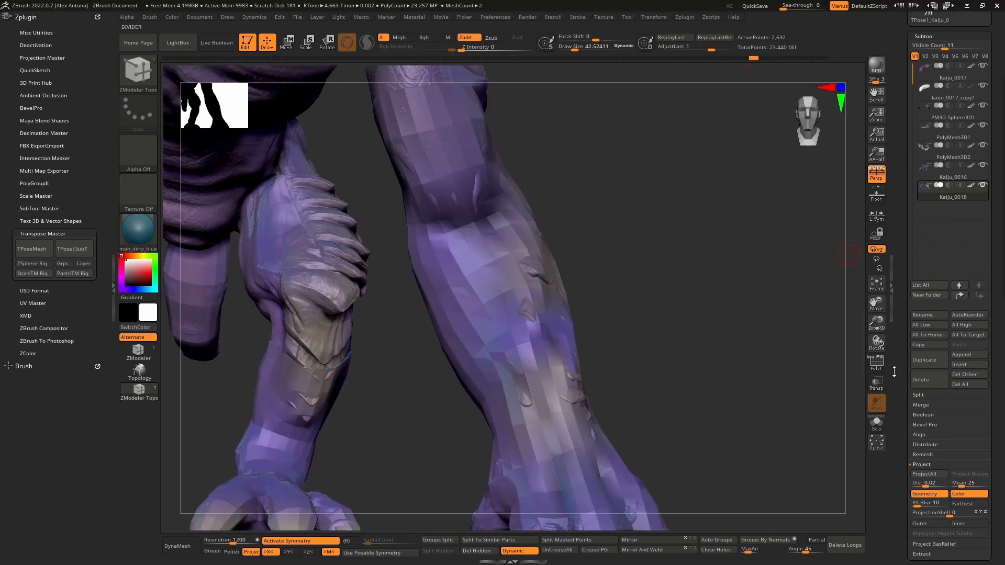
{"action": "left_click", "coordinate": [879, 366]}
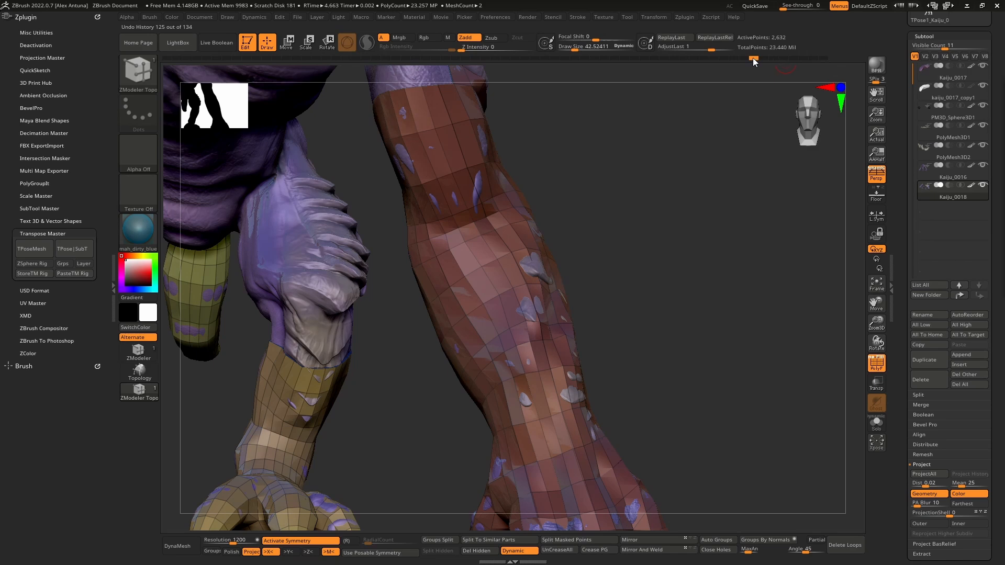
{"action": "mouse_move", "coordinate": [565, 68]}
{"action": "left_mouse_down"}
{"action": "mouse_move", "coordinate": [517, 71]}
{"action": "mouse_move", "coordinate": [589, 75]}
{"action": "left_mouse_up"}
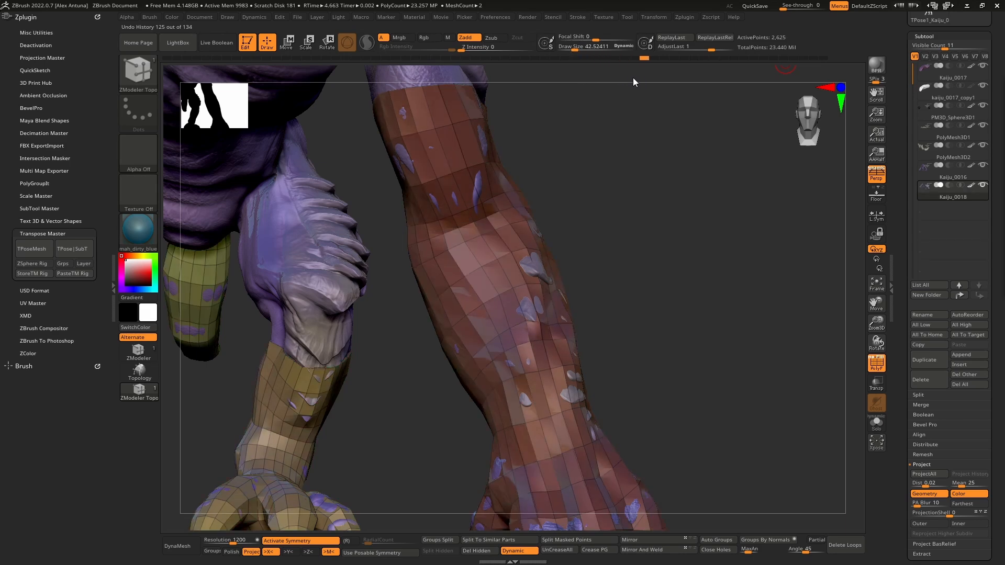
{"action": "left_click_drag", "start_coordinate": [545, 80], "coordinate": [601, 81]}
- Set the ZModeler edge action to Extrude and apply it to an edge between the forearm scales
{"action": "mouse_move", "coordinate": [657, 224]}
{"action": "left_mouse_down"}
{"action": "mouse_move", "coordinate": [622, 275]}
{"action": "mouse_move", "coordinate": [582, 291]}
{"action": "mouse_move", "coordinate": [594, 308]}
{"action": "left_mouse_up"}
{"action": "right_click_drag", "start_coordinate": [529, 335], "coordinate": [597, 319], "text": "ctrl"}
{"action": "key", "text": "space"}
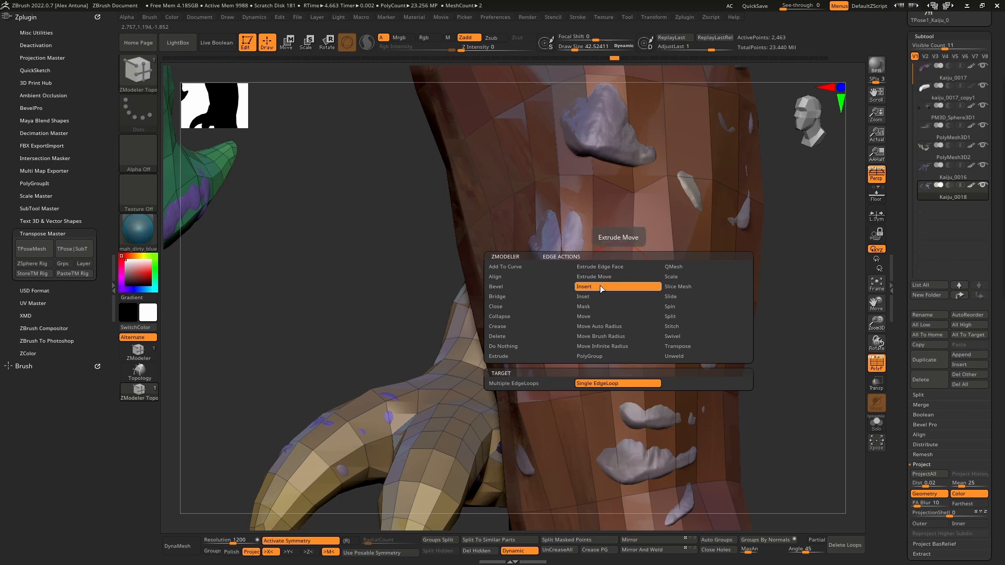
{"action": "left_click", "coordinate": [525, 357]}
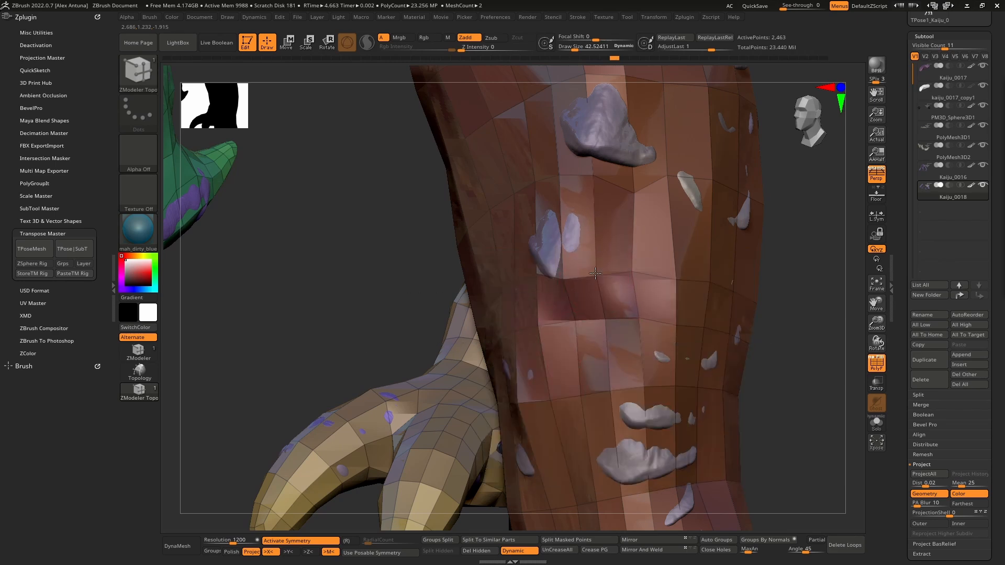
{"action": "left_click", "coordinate": [595, 273]}
{"action": "left_click", "coordinate": [598, 303]}
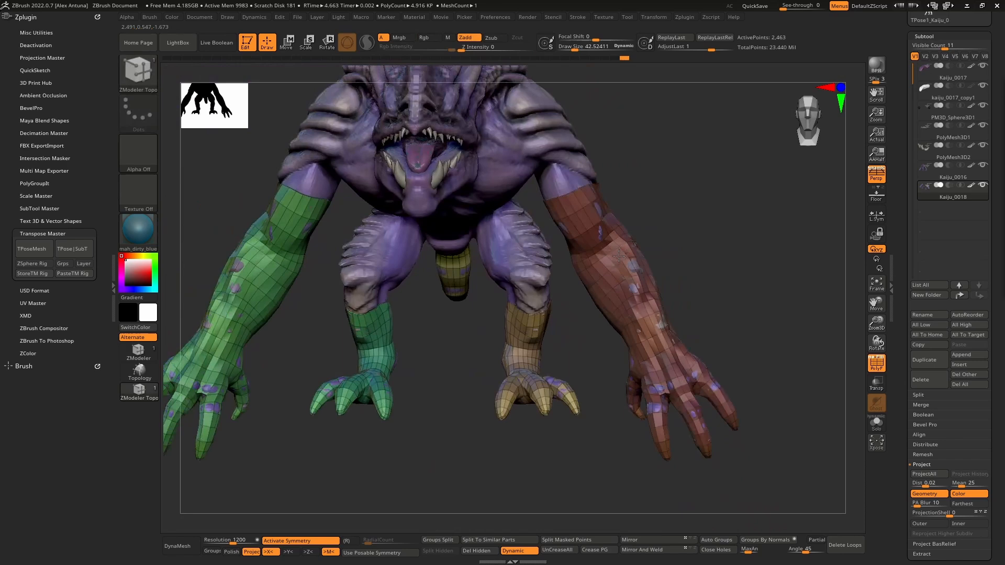
{"action": "right_click_drag", "start_coordinate": [618, 255], "coordinate": [716, 269]}
{"action": "key", "text": "p"}
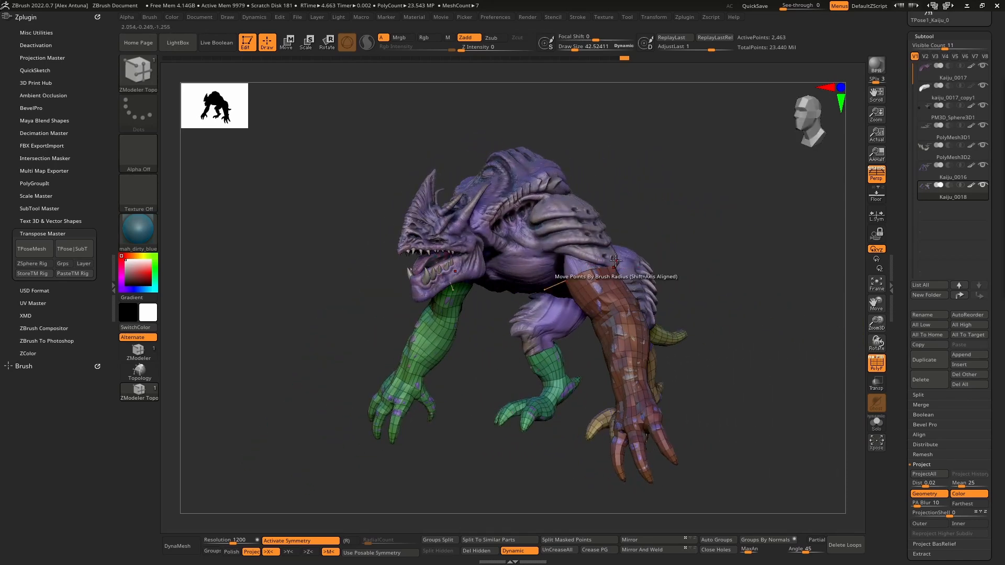
{"action": "right_click_drag", "start_coordinate": [690, 248], "coordinate": [702, 240]}
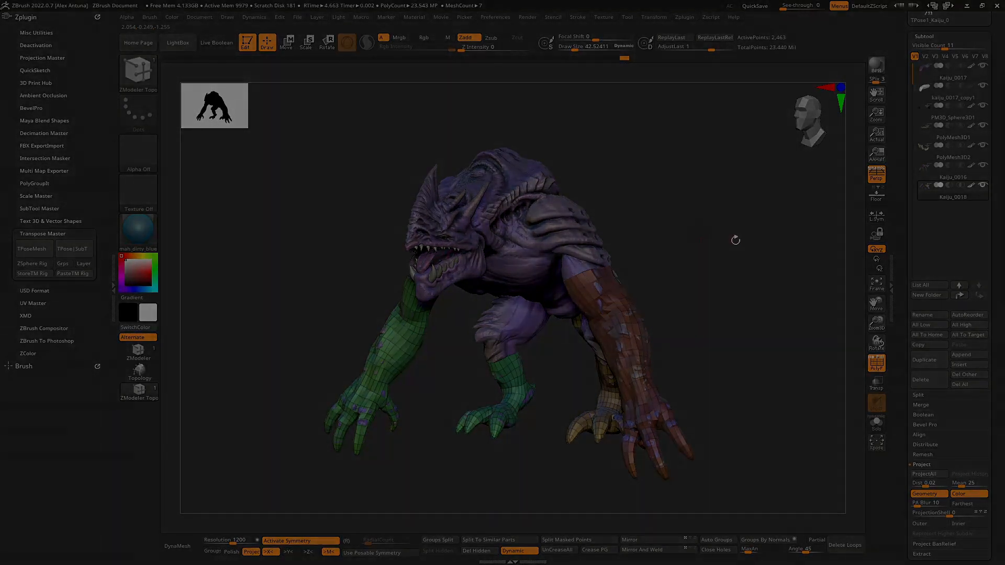